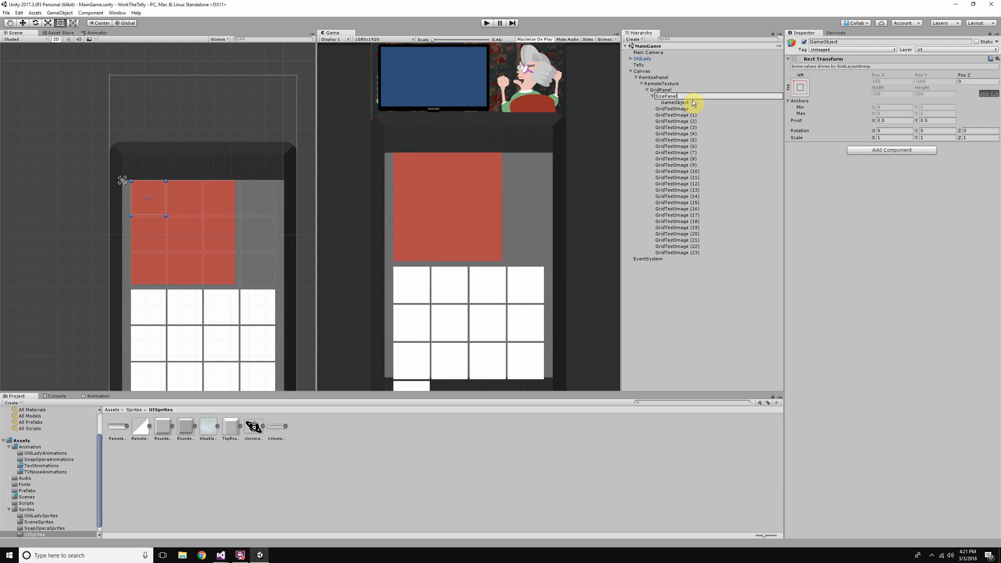
Step: Rename the red child GameObject under SizePanel as NumberPadPanel
{"action": "left_click", "coordinate": [683, 103]}
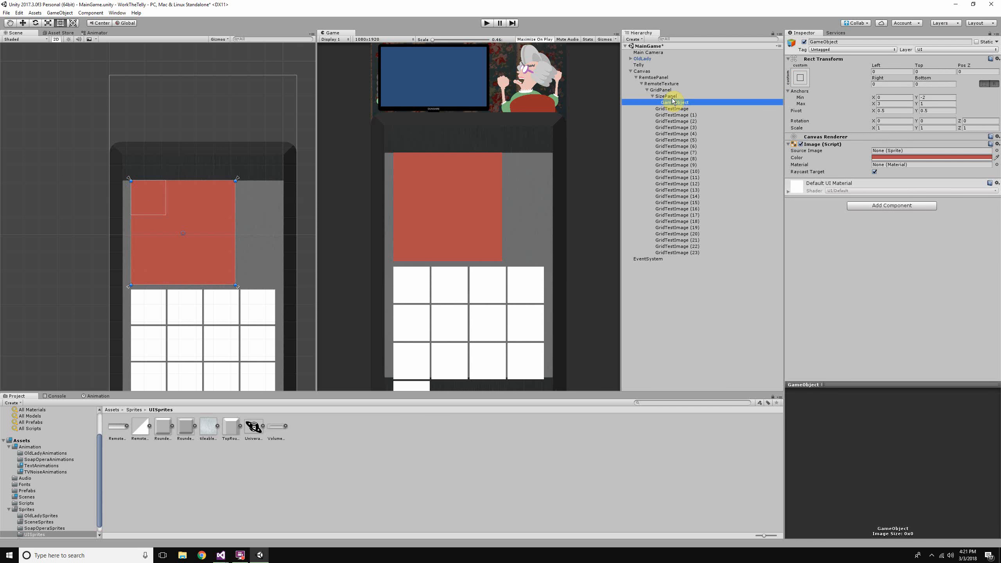
{"action": "left_click", "coordinate": [672, 97]}
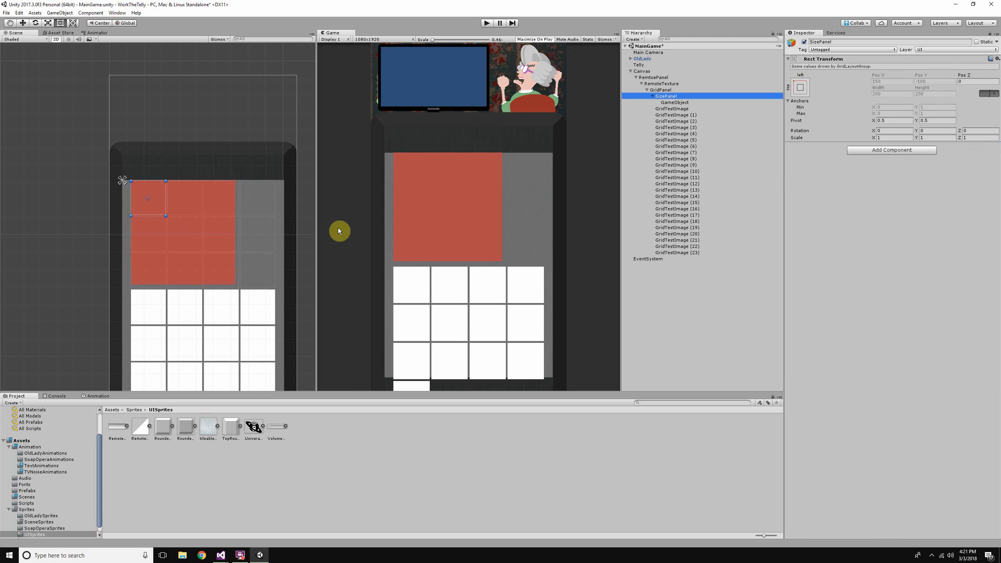
{"action": "scroll", "coordinate": [183, 204], "scroll_direction": "down", "scroll_amount": 2}
{"action": "scroll", "coordinate": [189, 207], "scroll_direction": "up", "scroll_amount": 3}
{"action": "scroll", "coordinate": [189, 211], "scroll_direction": "up", "scroll_amount": 2}
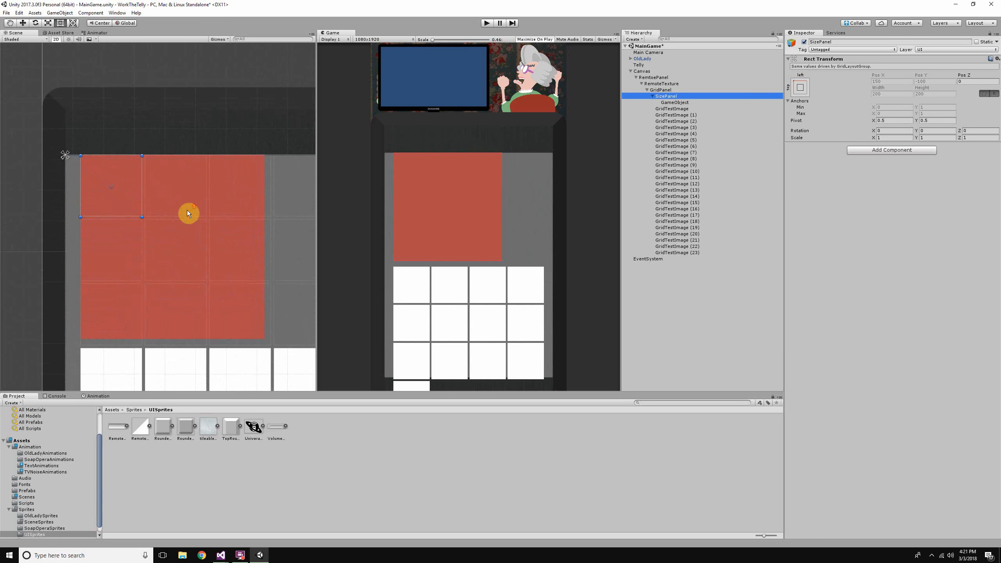
{"action": "left_click", "coordinate": [682, 103]}
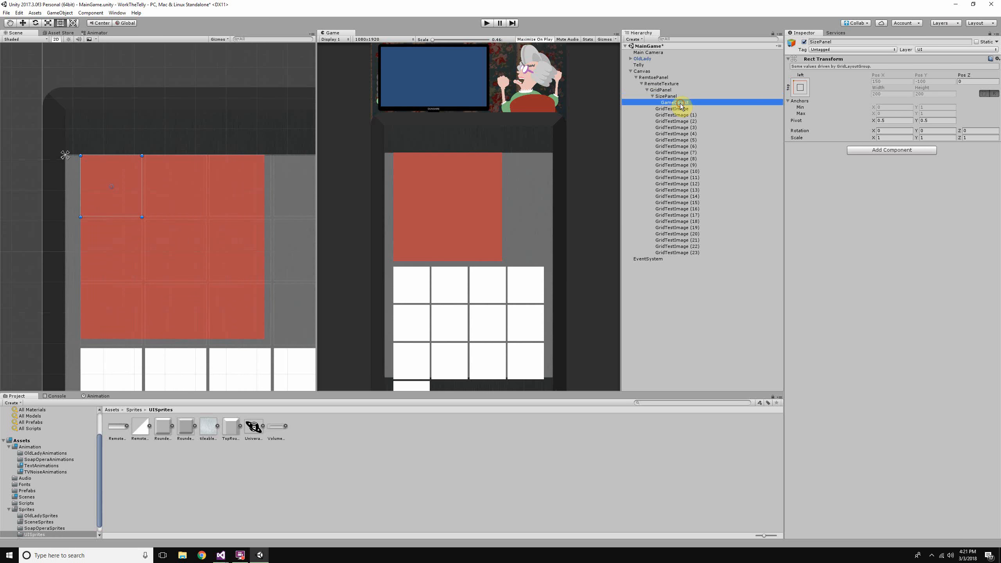
{"action": "left_click", "coordinate": [681, 104]}
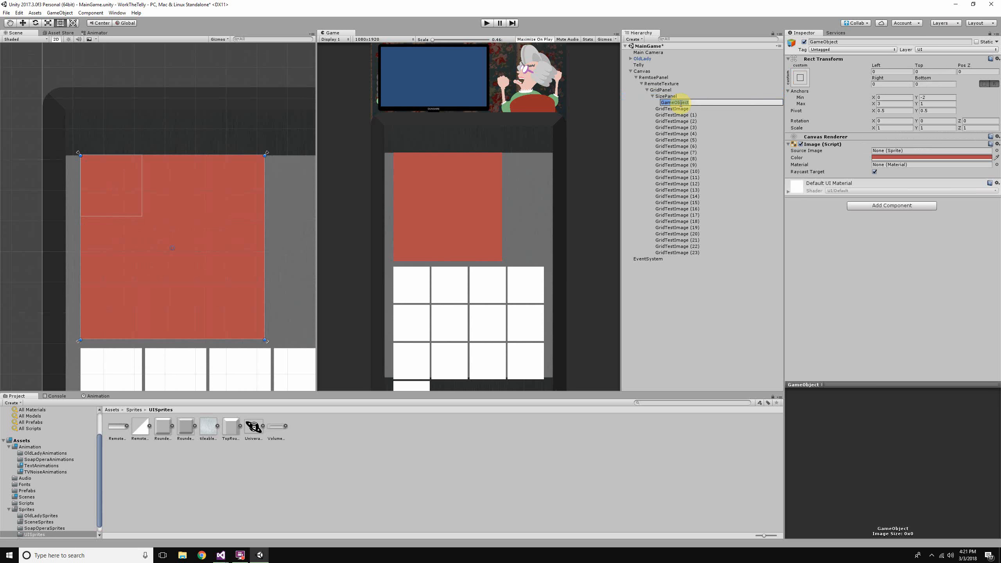
{"action": "type", "text": "M"}
{"action": "type", "text": "umberPadPanel"}
{"action": "key", "text": "Return"}
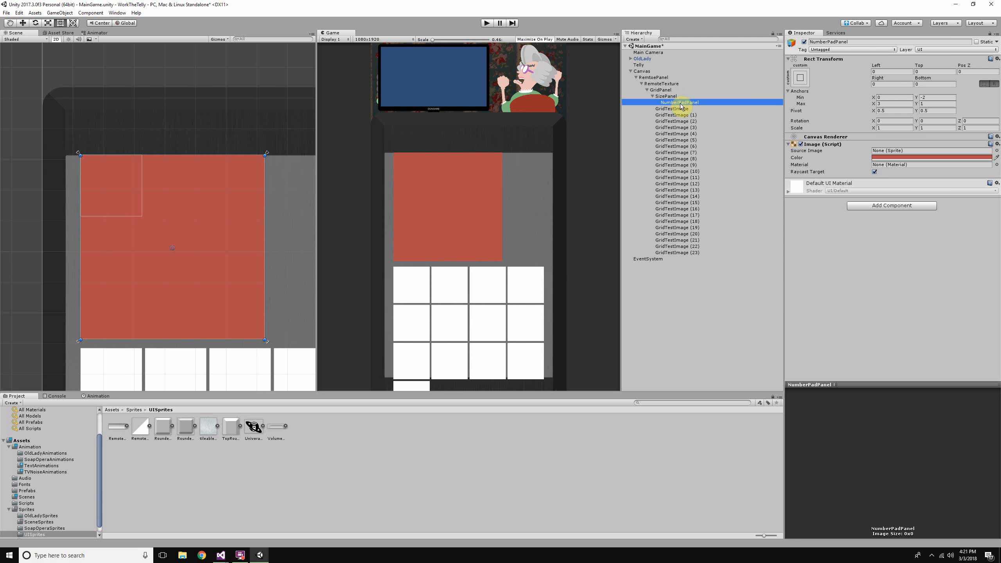
Step: Rename SizePanel as NumberPad and save it as a prefab in the Prefabs folder
{"action": "left_click", "coordinate": [677, 98]}
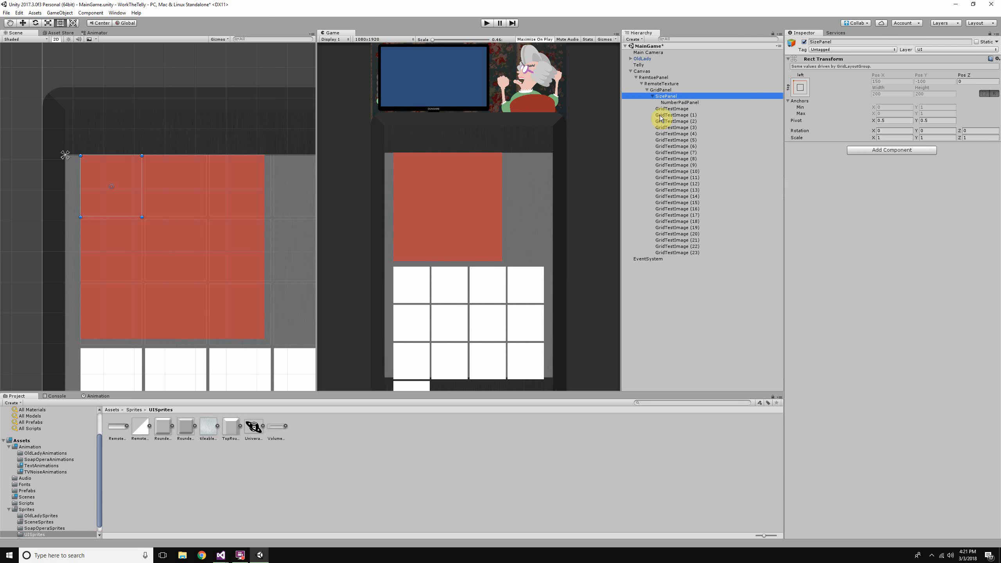
{"action": "left_click", "coordinate": [675, 97]}
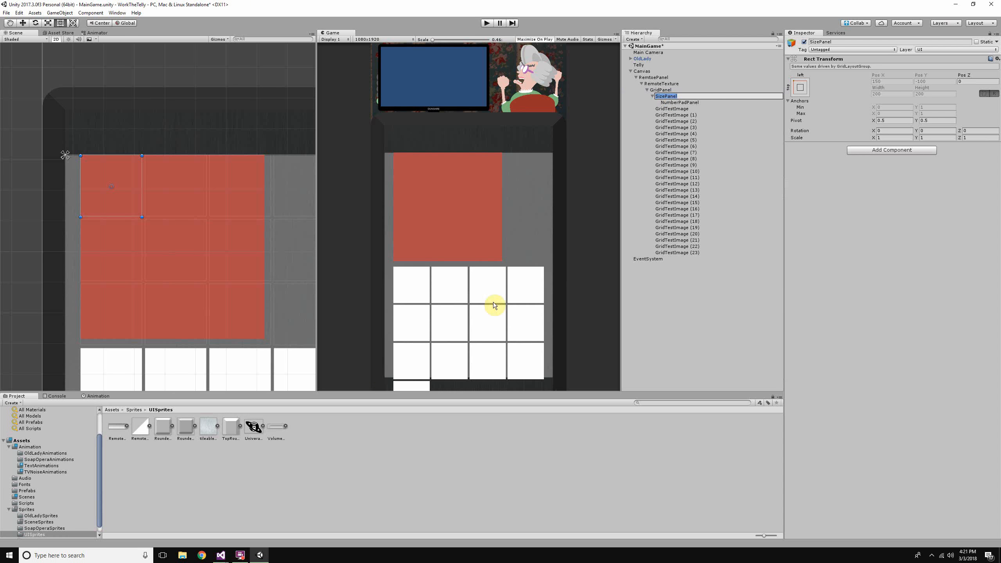
{"action": "left_click", "coordinate": [28, 491]}
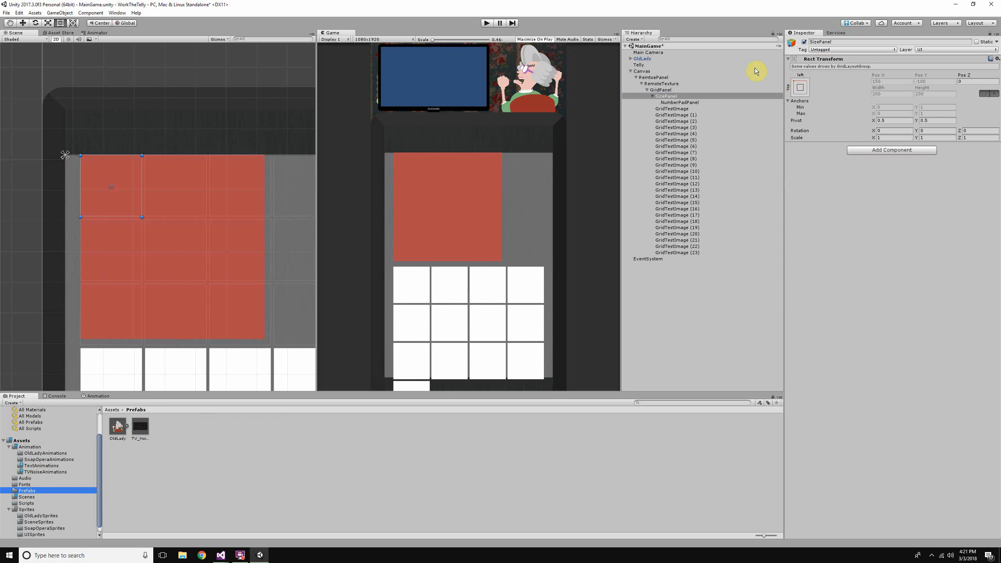
{"action": "left_click", "coordinate": [667, 97]}
{"action": "left_click", "coordinate": [669, 97]}
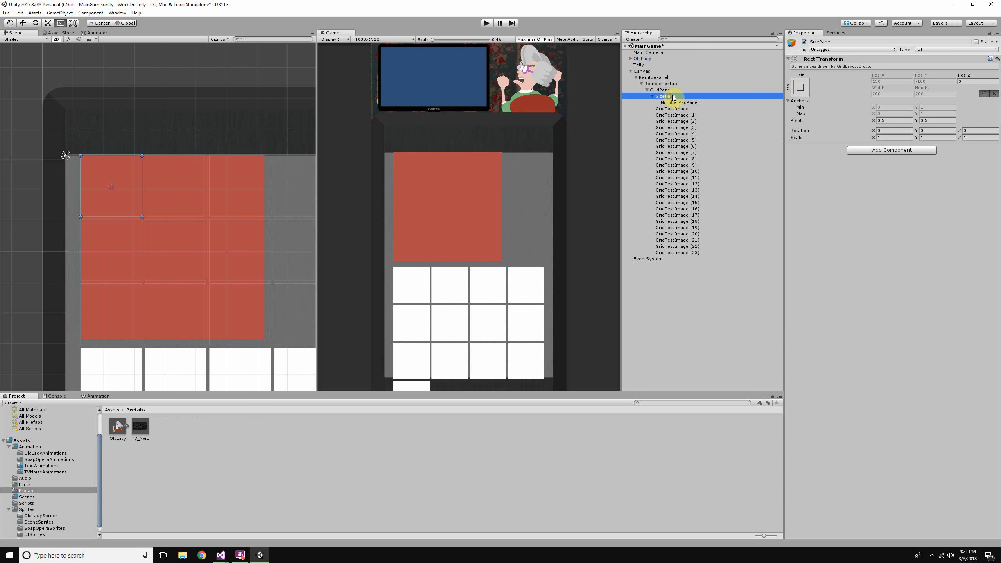
{"action": "type", "text": "NumberPad"}
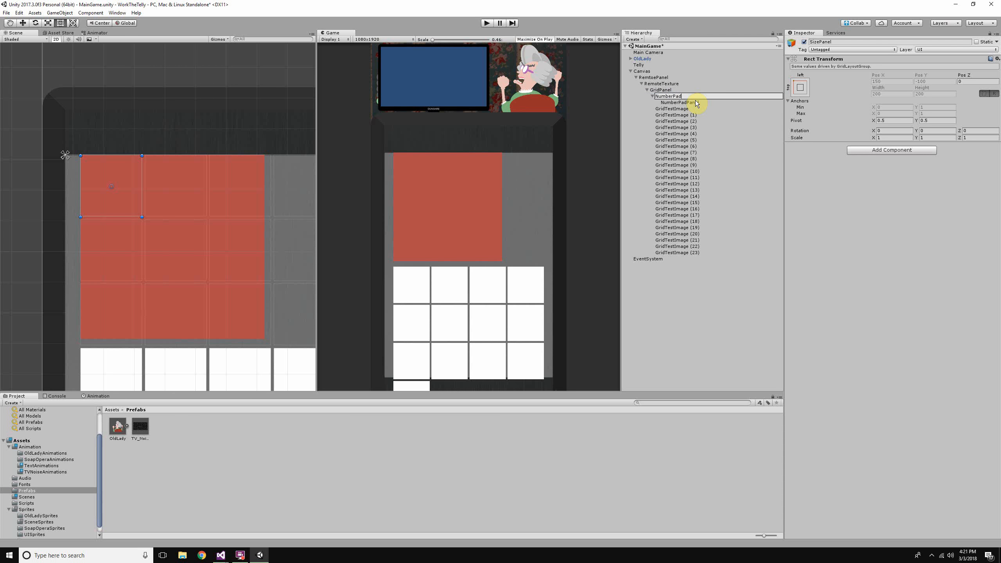
{"action": "key", "text": "Return"}
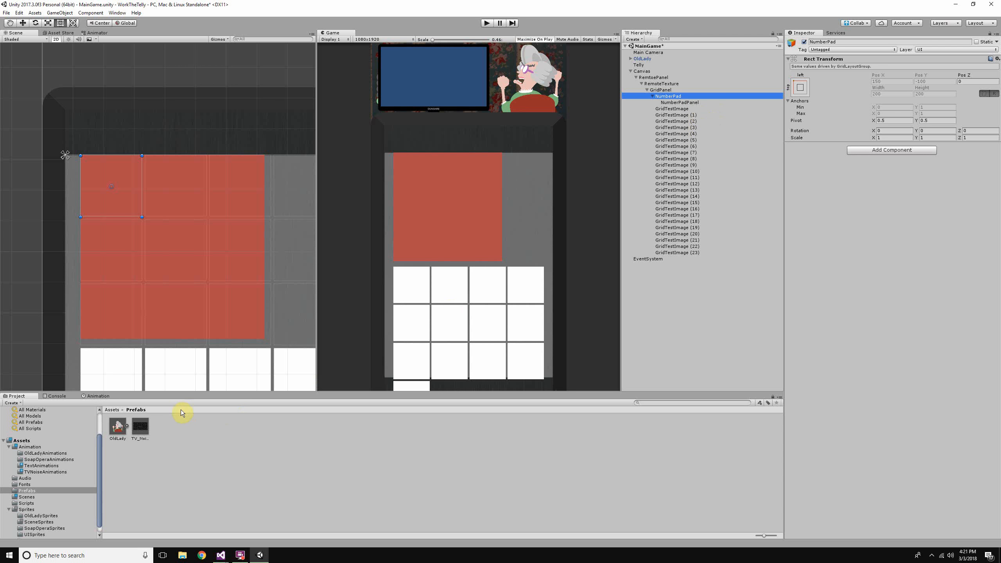
{"action": "left_click", "coordinate": [684, 96]}
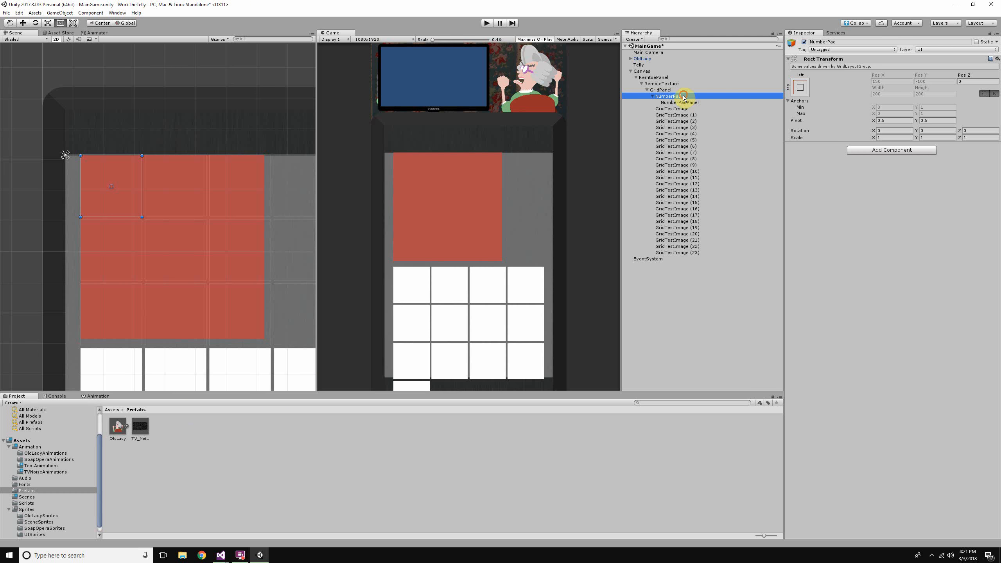
{"action": "left_click_drag", "start_coordinate": [683, 96], "coordinate": [207, 424]}
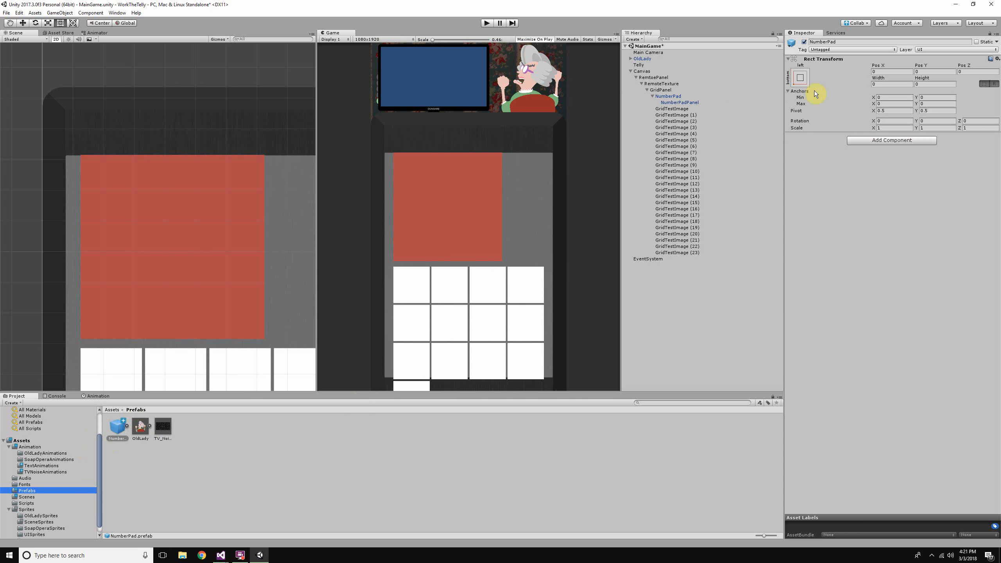
Step: Change the NumberPadPanel image color to dark grey, hex 444444FF
{"action": "left_click", "coordinate": [691, 102]}
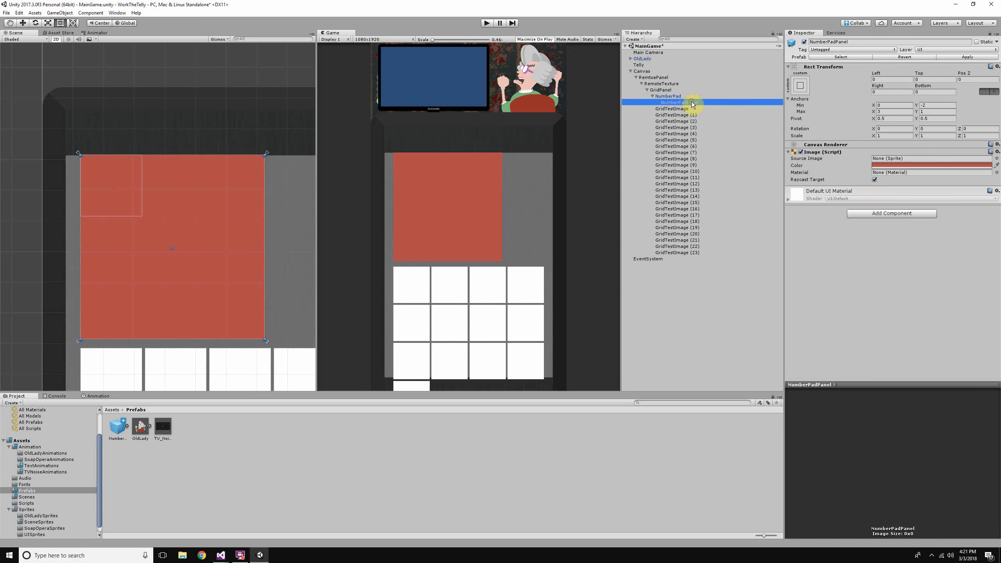
{"action": "left_click", "coordinate": [892, 165]}
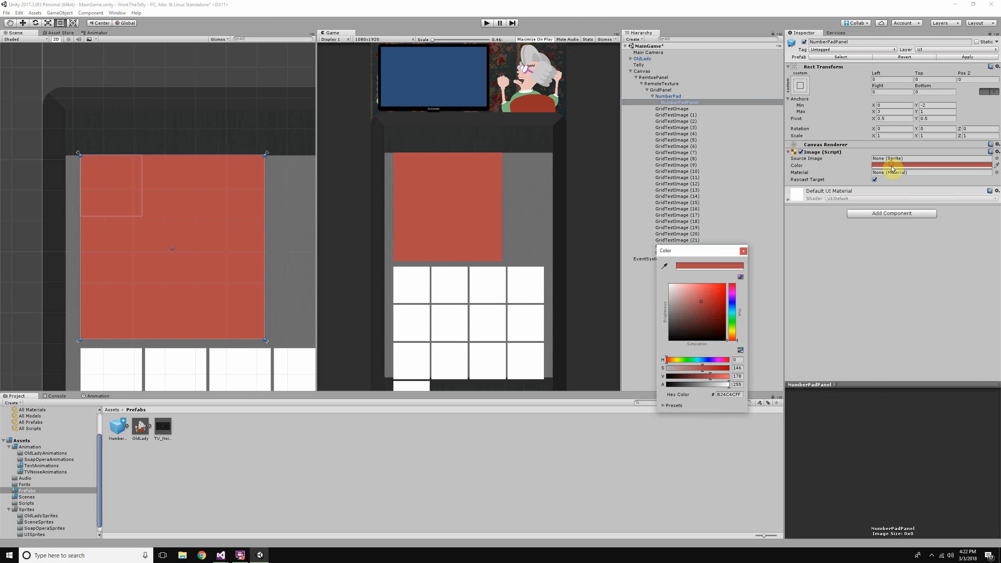
{"action": "left_click_drag", "start_coordinate": [685, 315], "coordinate": [618, 357]}
{"action": "scroll", "coordinate": [313, 236], "scroll_direction": "down", "scroll_amount": 5}
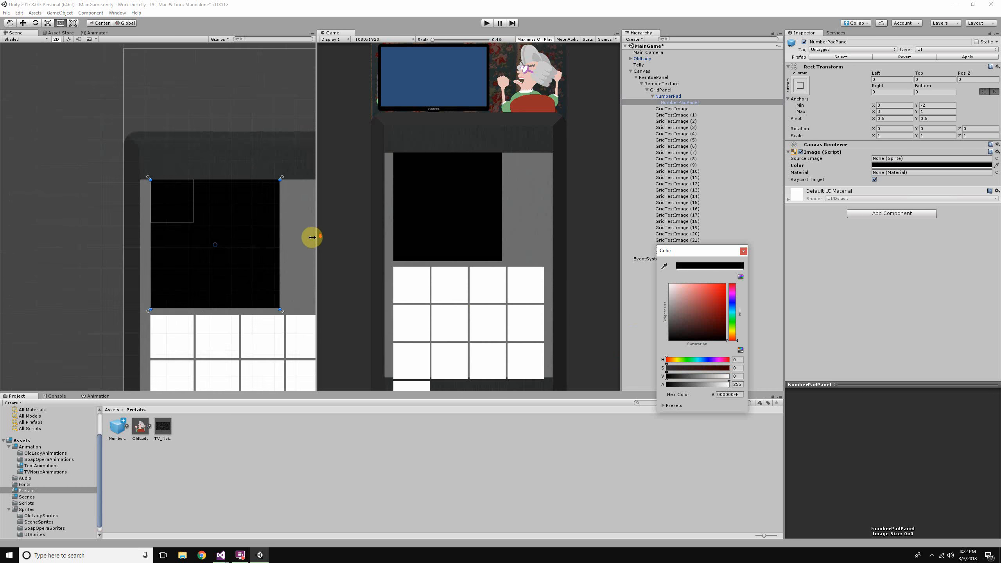
{"action": "left_click_drag", "start_coordinate": [665, 304], "coordinate": [653, 327]}
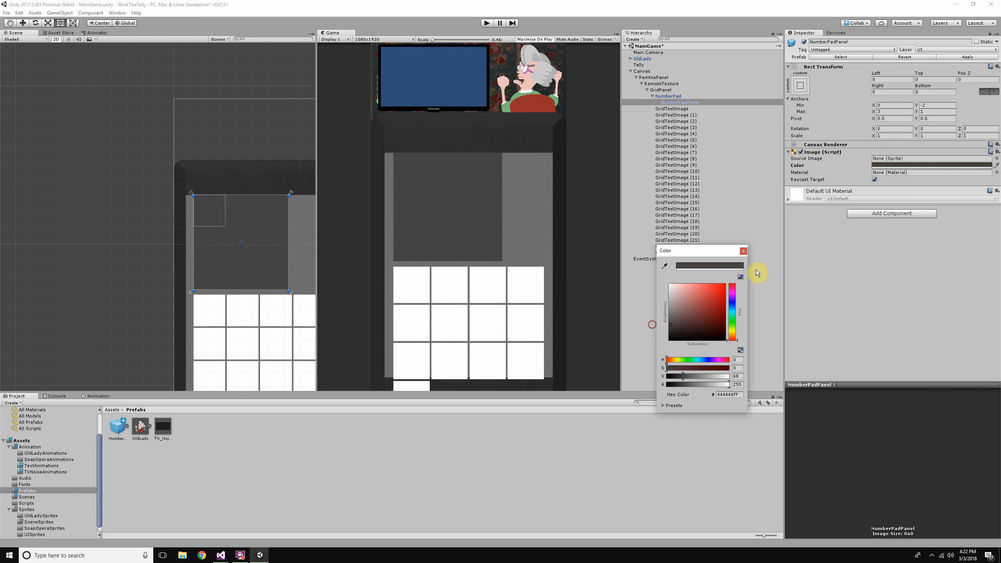
{"action": "left_click", "coordinate": [743, 251]}
Step: Examine the grid layout under RemoteTexture, checking GridPanel's layout settings and the cells GridTestImage (2) and GridTestImage (23)
{"action": "scroll", "coordinate": [495, 211], "scroll_direction": "up", "scroll_amount": 5}
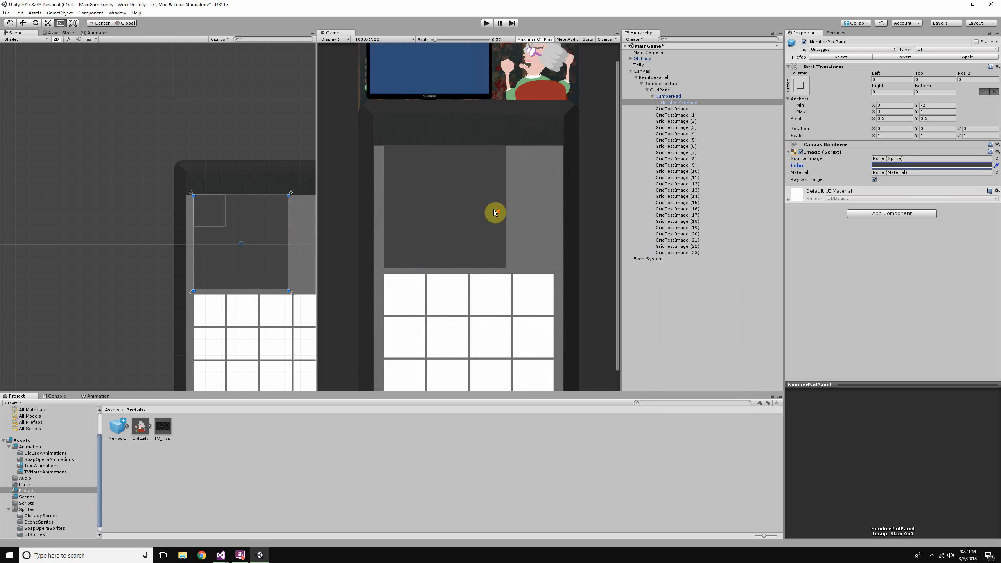
{"action": "left_click", "coordinate": [666, 90]}
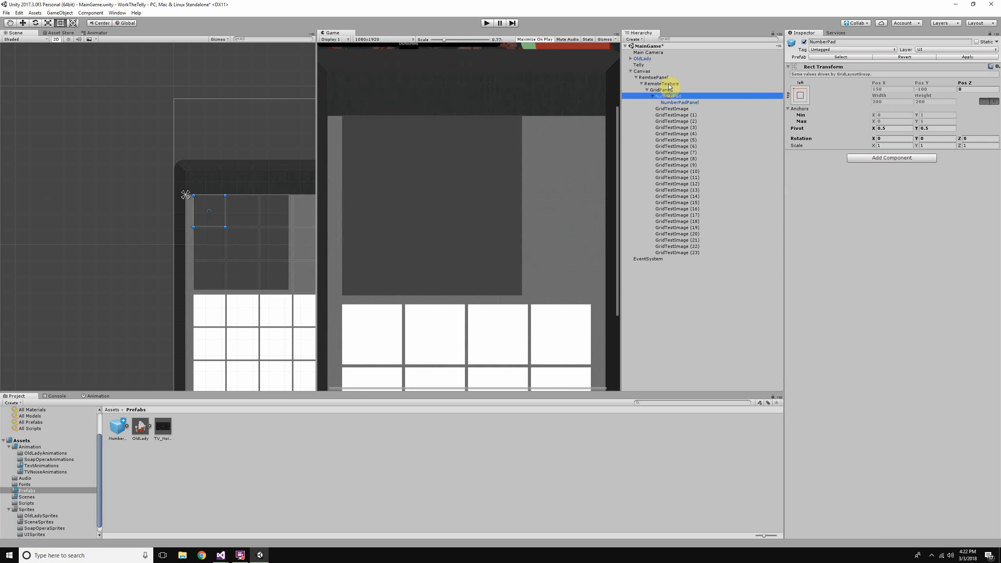
{"action": "left_click", "coordinate": [668, 84]}
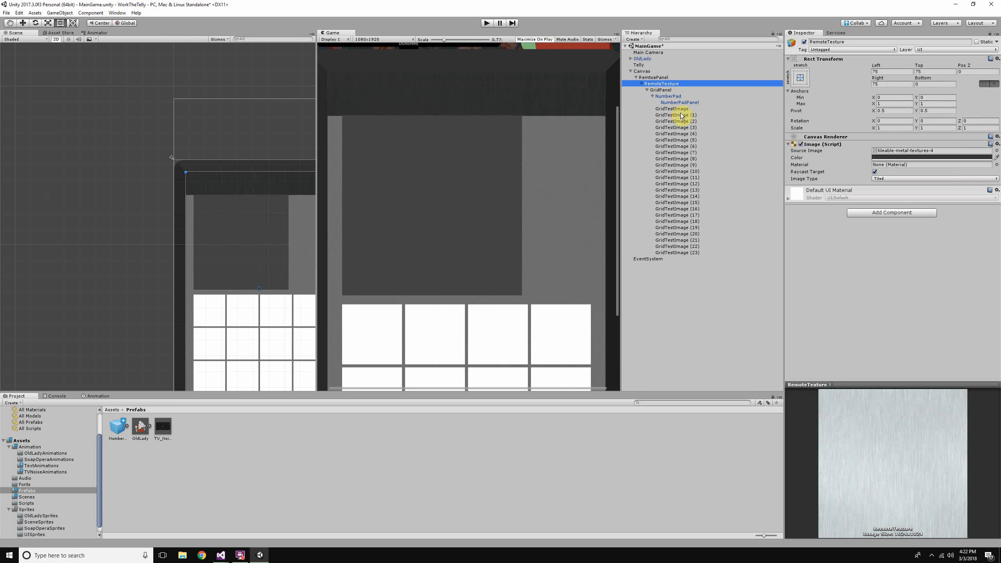
{"action": "left_click", "coordinate": [690, 123]}
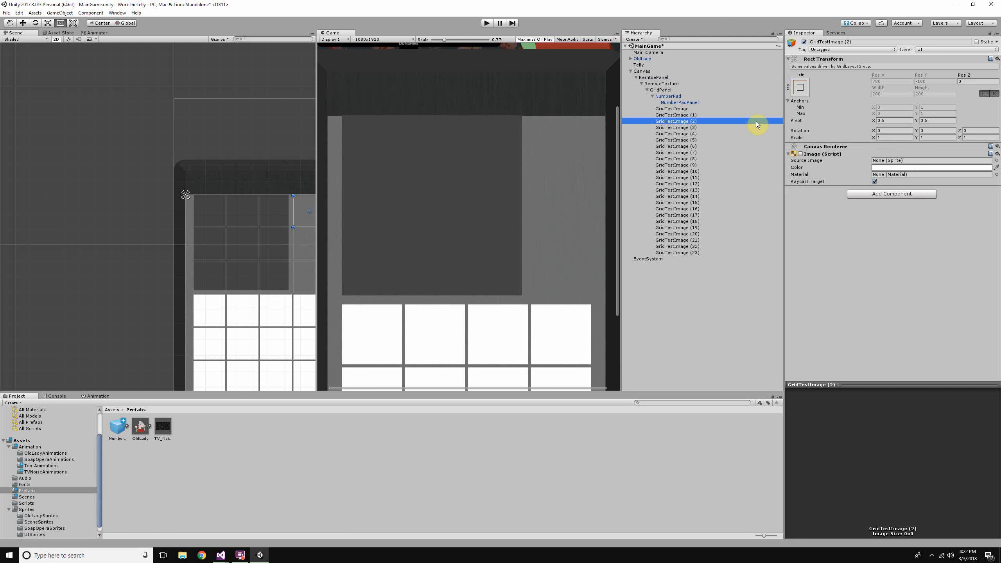
{"action": "left_click", "coordinate": [671, 91]}
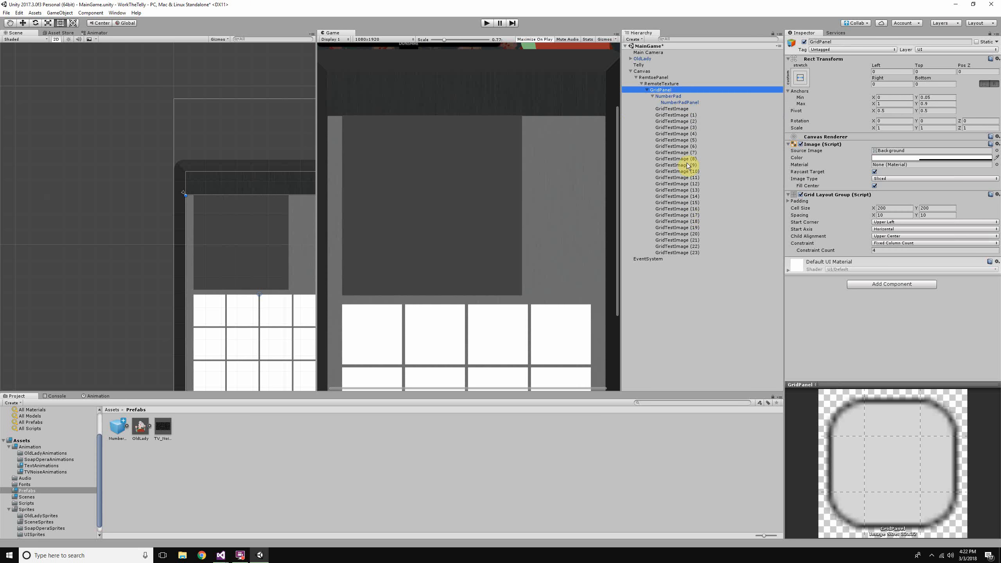
{"action": "left_click", "coordinate": [695, 252]}
{"action": "scroll", "coordinate": [261, 282], "scroll_direction": "down", "scroll_amount": 5}
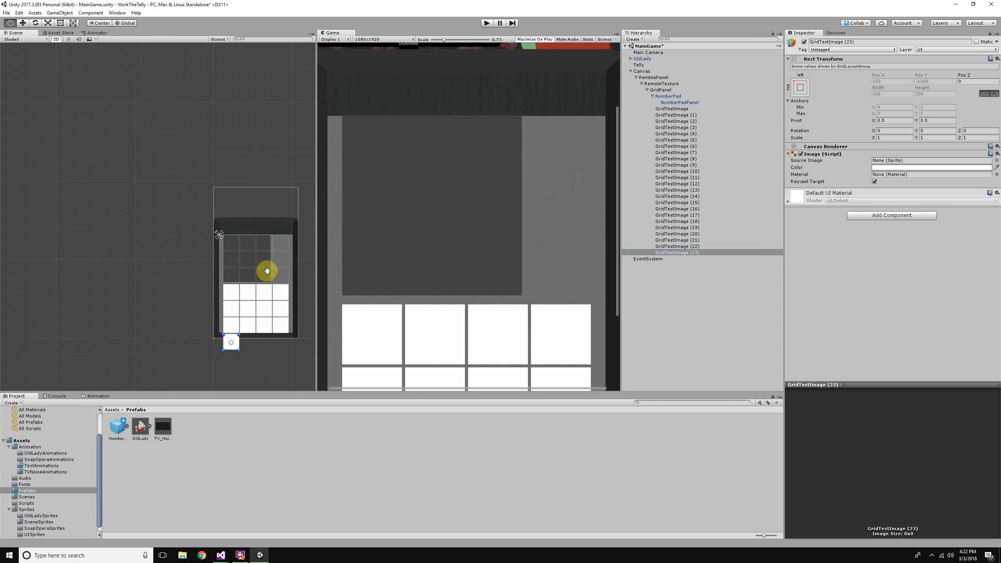
{"action": "scroll", "coordinate": [237, 232], "scroll_direction": "up", "scroll_amount": 3}
{"action": "scroll", "coordinate": [235, 233], "scroll_direction": "up", "scroll_amount": 1}
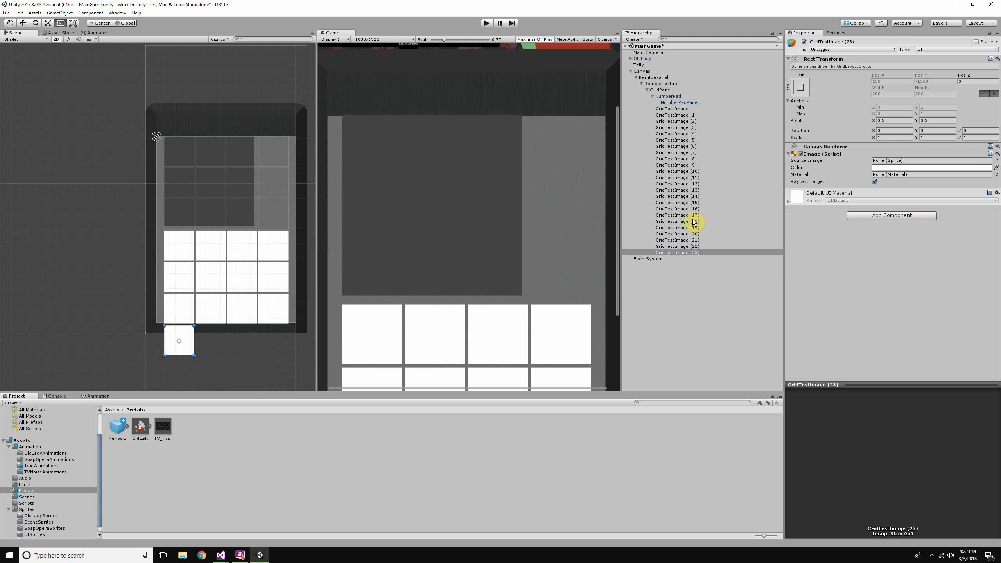
{"action": "left_click", "coordinate": [680, 252]}
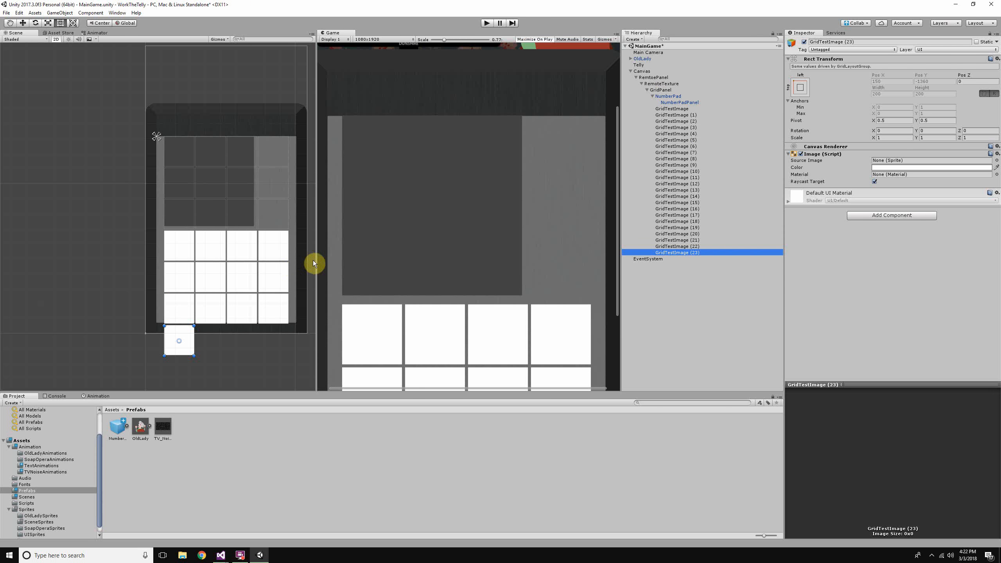
{"action": "left_click", "coordinate": [663, 84]}
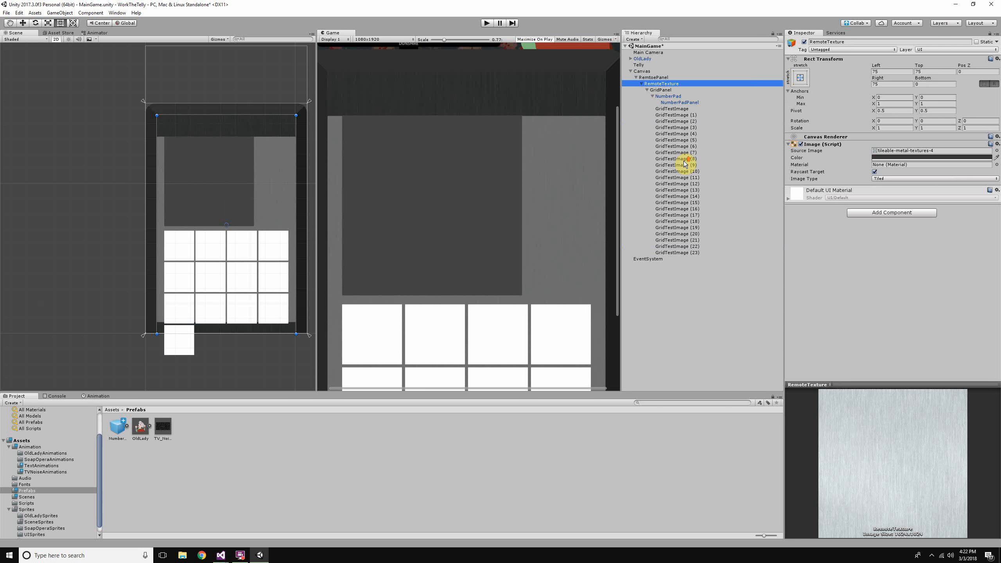
Step: Compare the rectangles and anchors of NumberPad and its child NumberPadPanel within GridPanel
{"action": "left_click", "coordinate": [688, 97]}
{"action": "scroll", "coordinate": [218, 163], "scroll_direction": "up", "scroll_amount": 3}
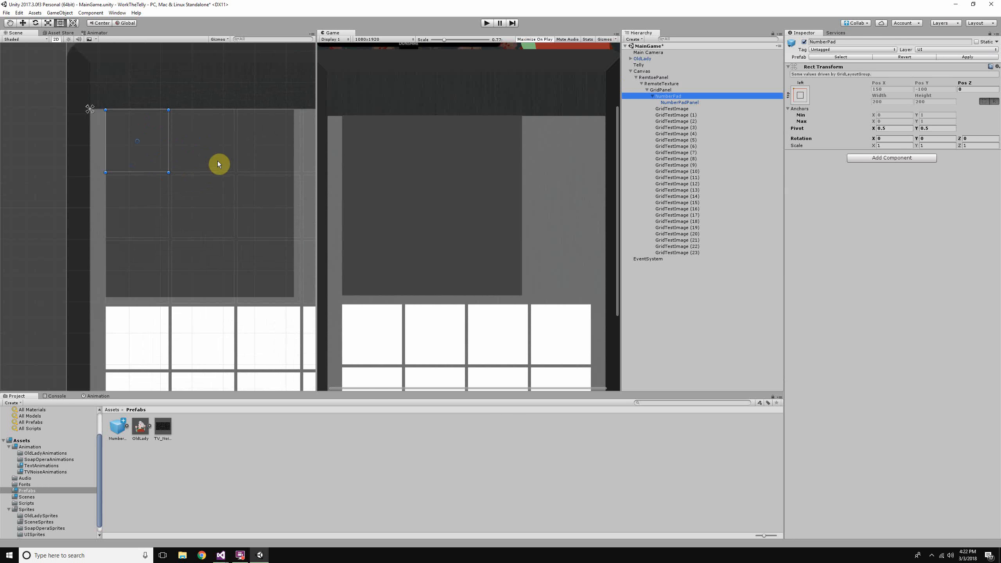
{"action": "left_click", "coordinate": [700, 102]}
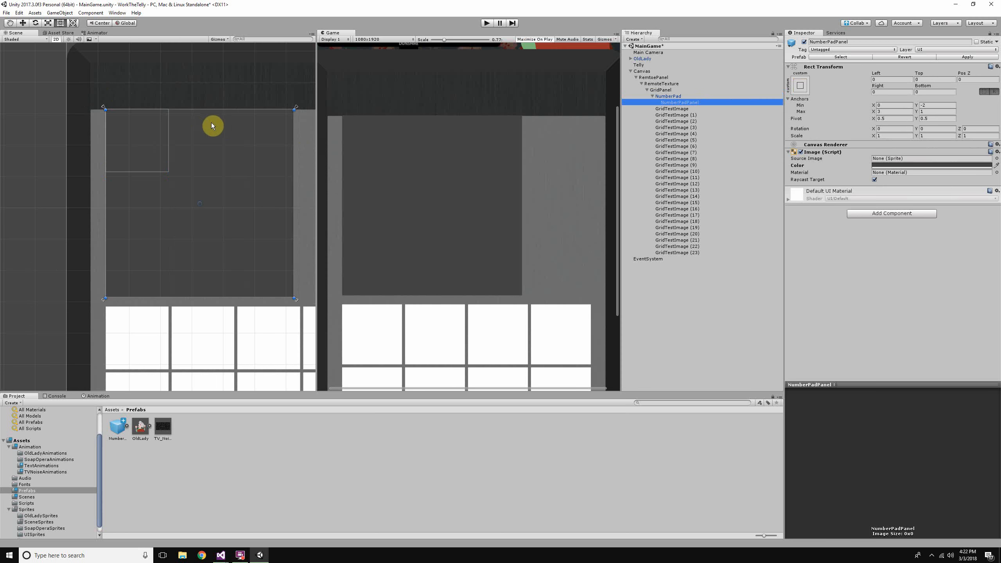
{"action": "left_click", "coordinate": [713, 90]}
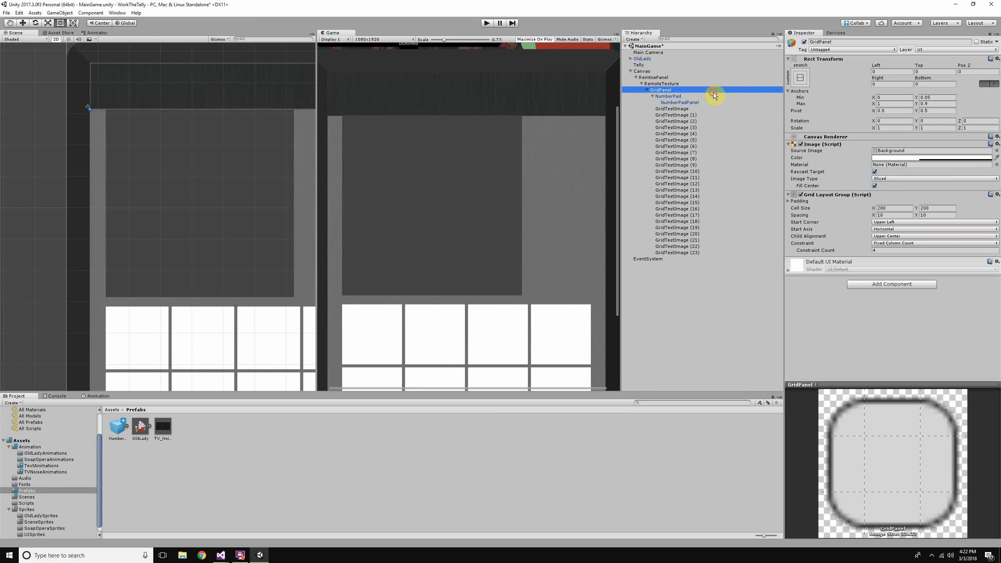
{"action": "left_click", "coordinate": [713, 101]}
{"action": "left_click", "coordinate": [713, 96]}
{"action": "left_click", "coordinate": [714, 103]}
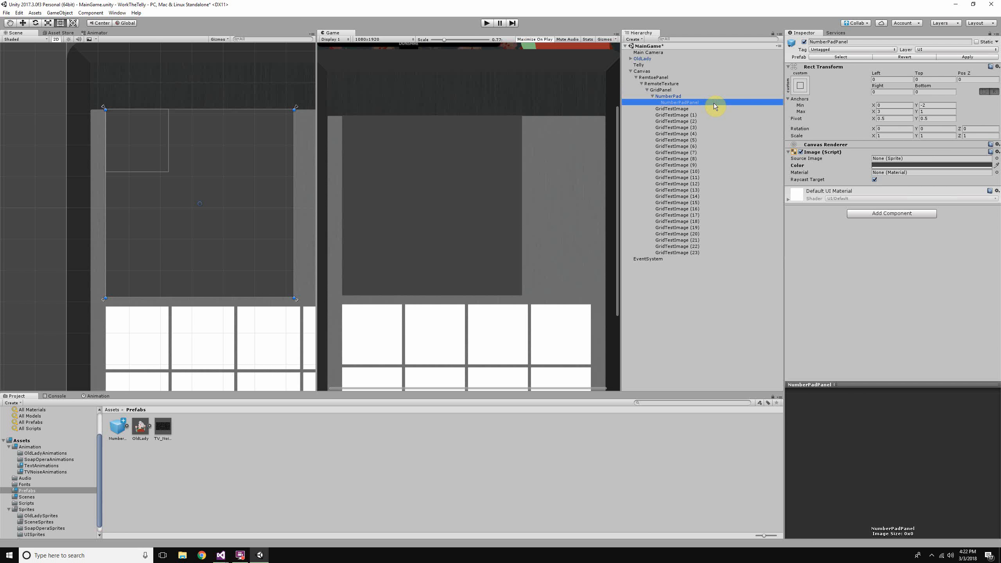
{"action": "left_click", "coordinate": [704, 95]}
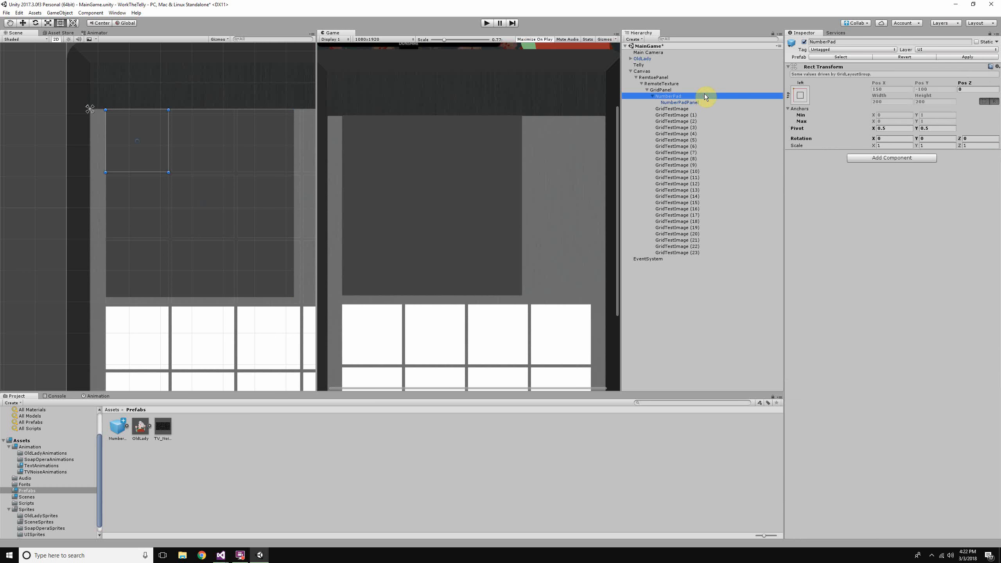
{"action": "left_click", "coordinate": [705, 102]}
{"action": "left_click", "coordinate": [704, 97]}
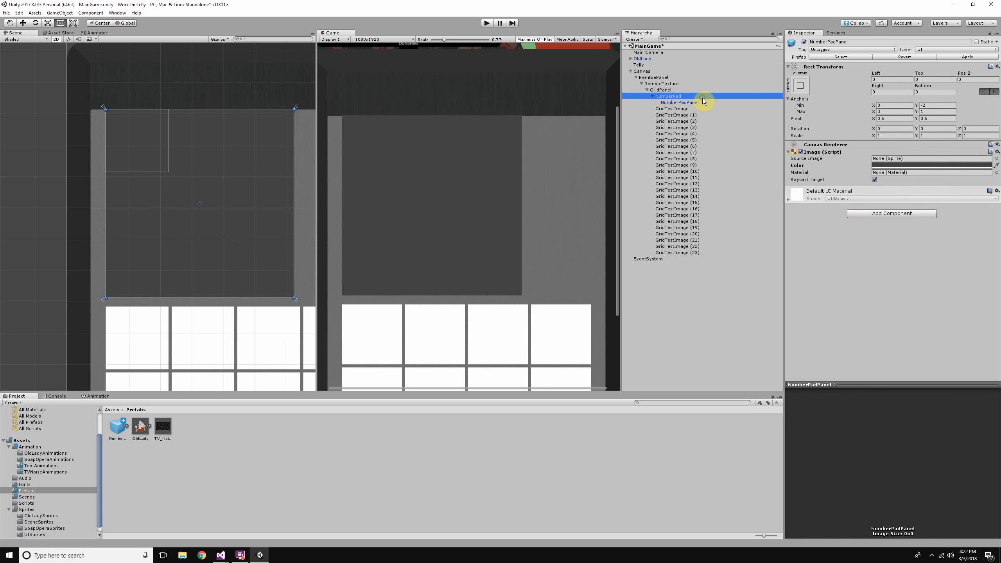
{"action": "left_click", "coordinate": [705, 101]}
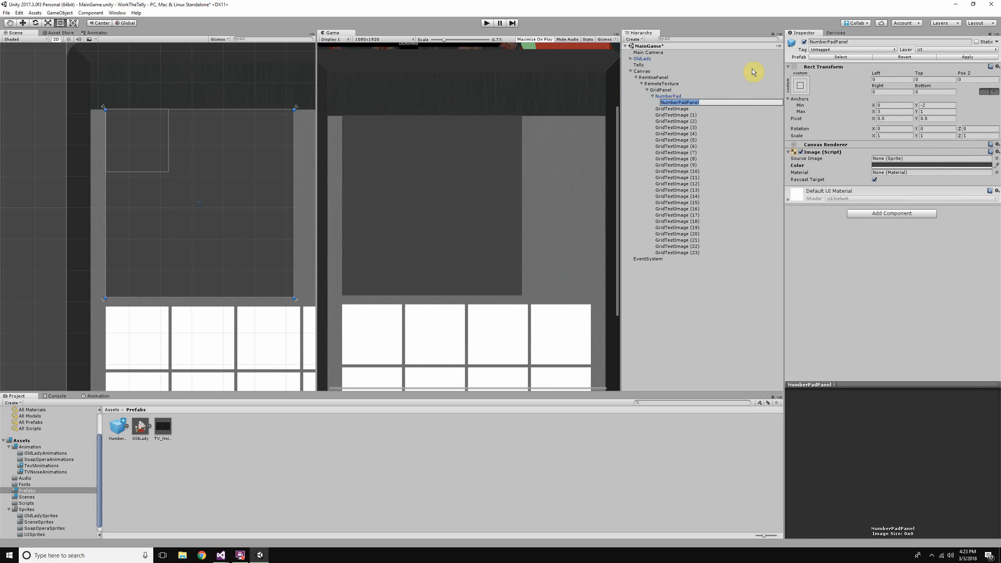
{"action": "left_click", "coordinate": [737, 95]}
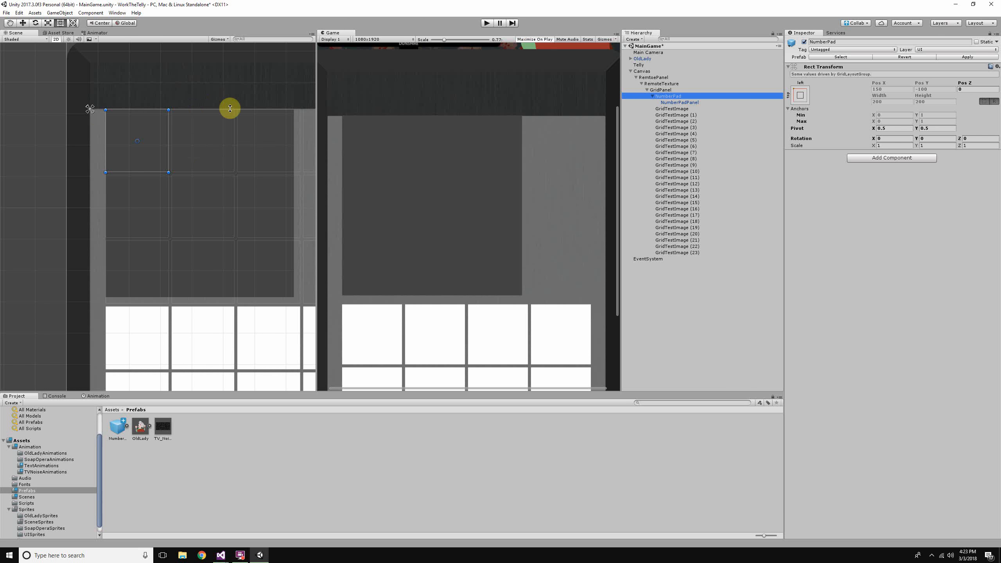
Step: Check how far NumberPadPanel extends beyond its NumberPad parent cell in the scene and game previews
{"action": "left_click", "coordinate": [684, 90]}
{"action": "left_click", "coordinate": [688, 96]}
{"action": "left_click", "coordinate": [692, 101]}
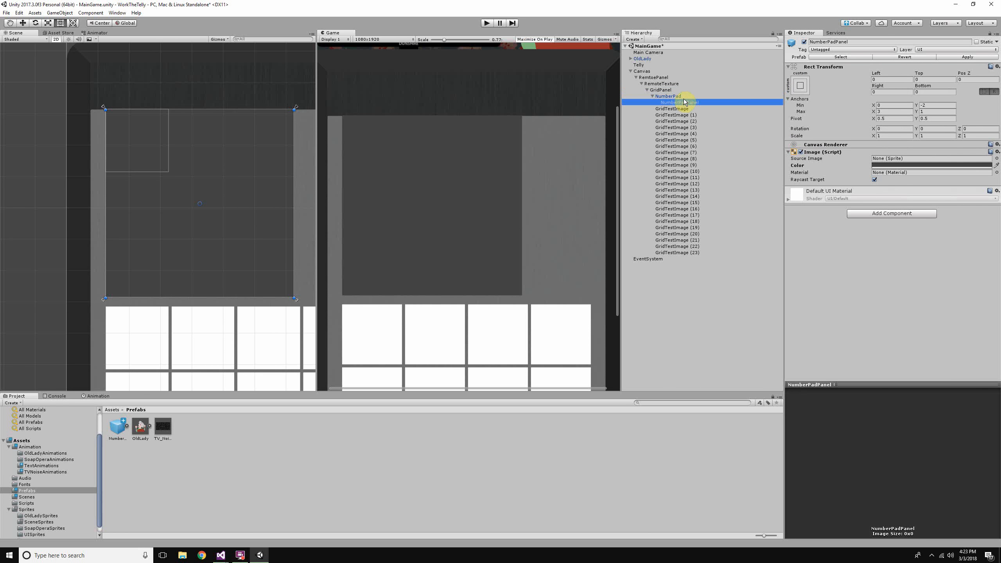
{"action": "left_click", "coordinate": [683, 97]}
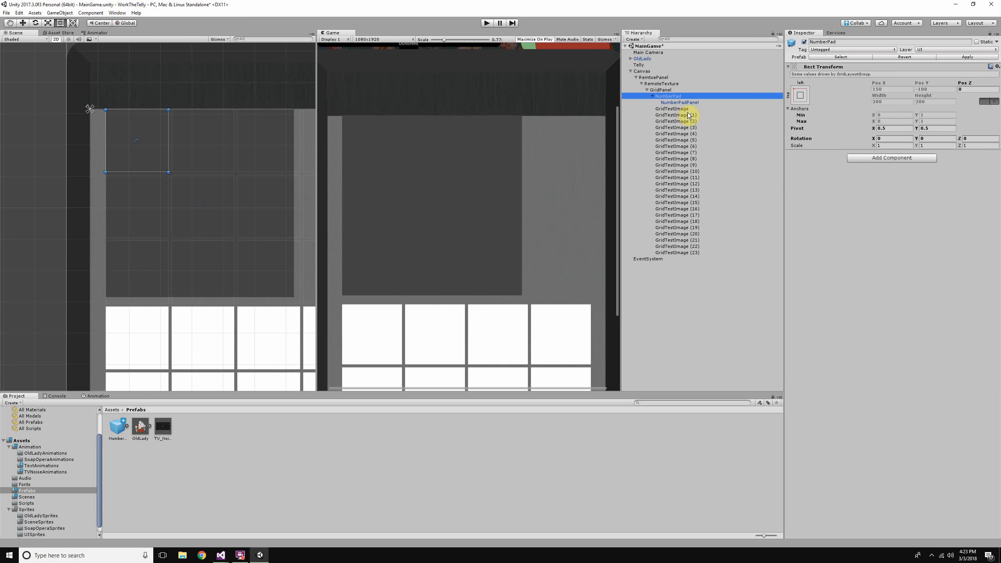
{"action": "left_click", "coordinate": [704, 102]}
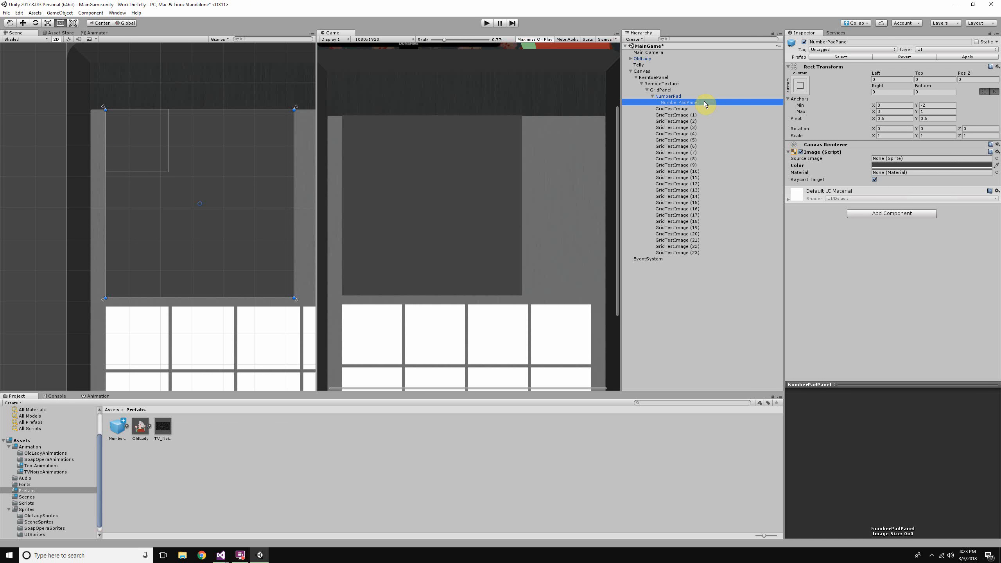
{"action": "scroll", "coordinate": [355, 207], "scroll_direction": "down", "scroll_amount": 3}
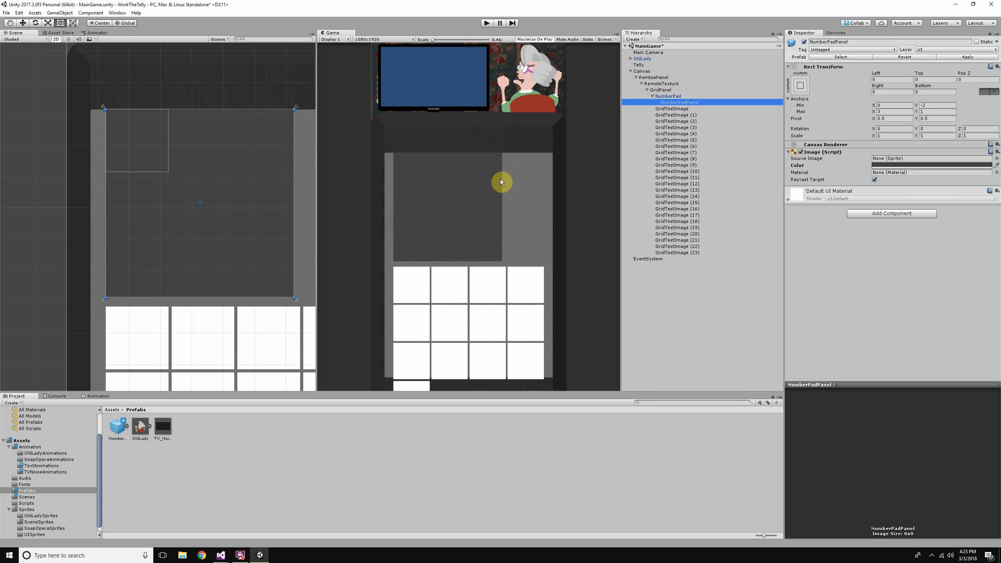
{"action": "scroll", "coordinate": [331, 208], "scroll_direction": "up", "scroll_amount": 2}
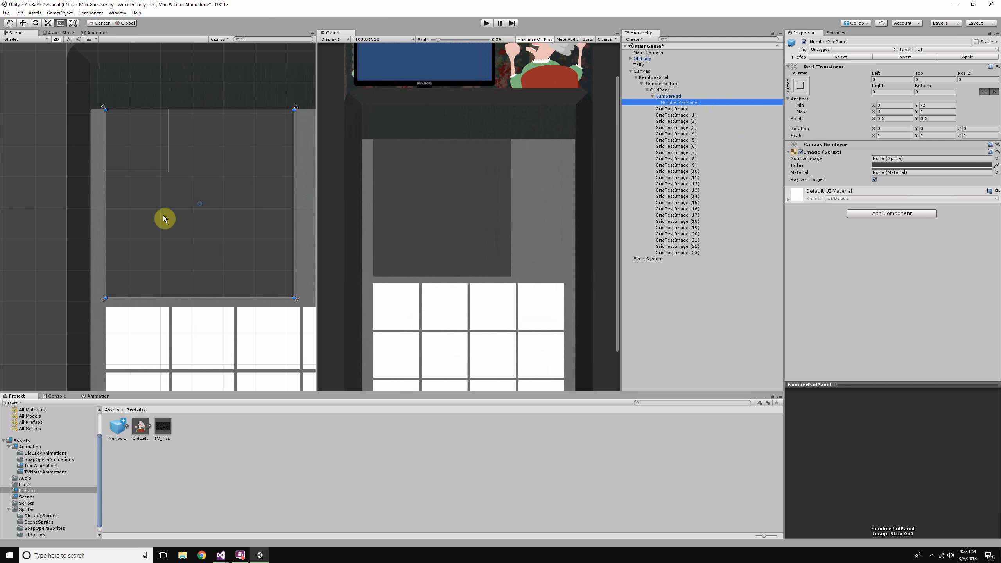
{"action": "scroll", "coordinate": [157, 221], "scroll_direction": "up", "scroll_amount": 2}
{"action": "scroll", "coordinate": [158, 221], "scroll_direction": "down", "scroll_amount": 3}
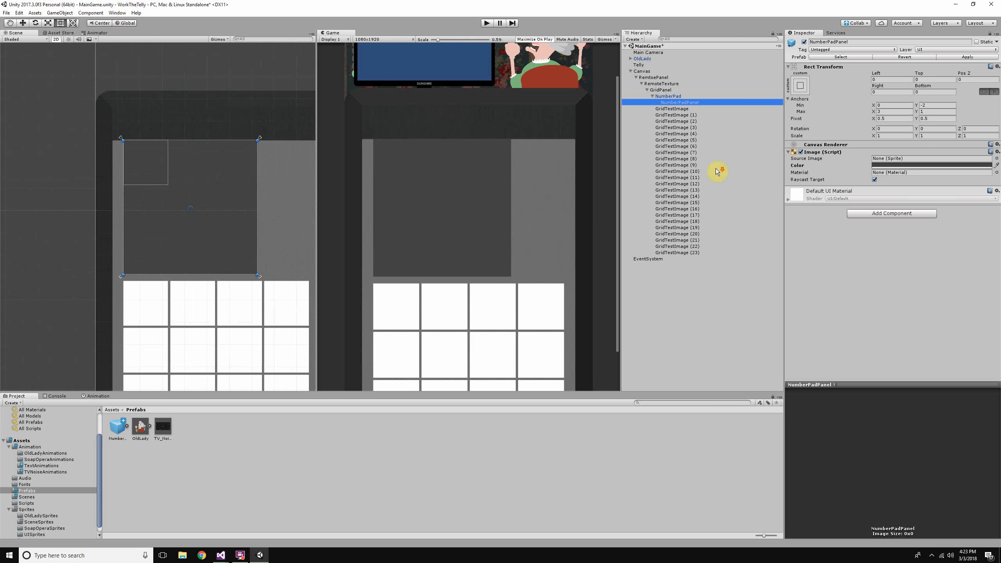
Step: Set GridPanel's Grid Layout Group spacing to 20 in X and 20 in Y, and check the cell gaps
{"action": "left_click", "coordinate": [666, 90]}
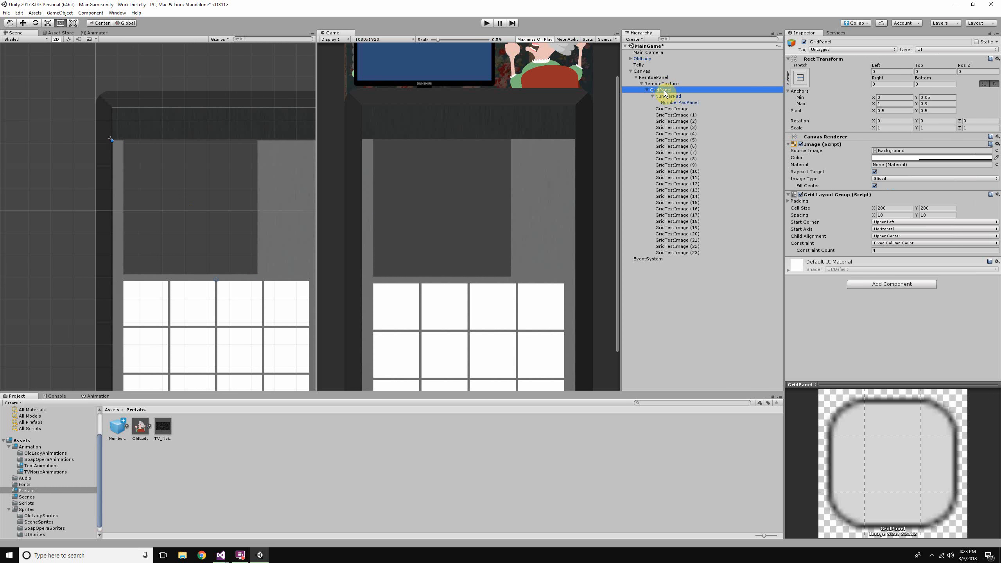
{"action": "left_click", "coordinate": [901, 217]}
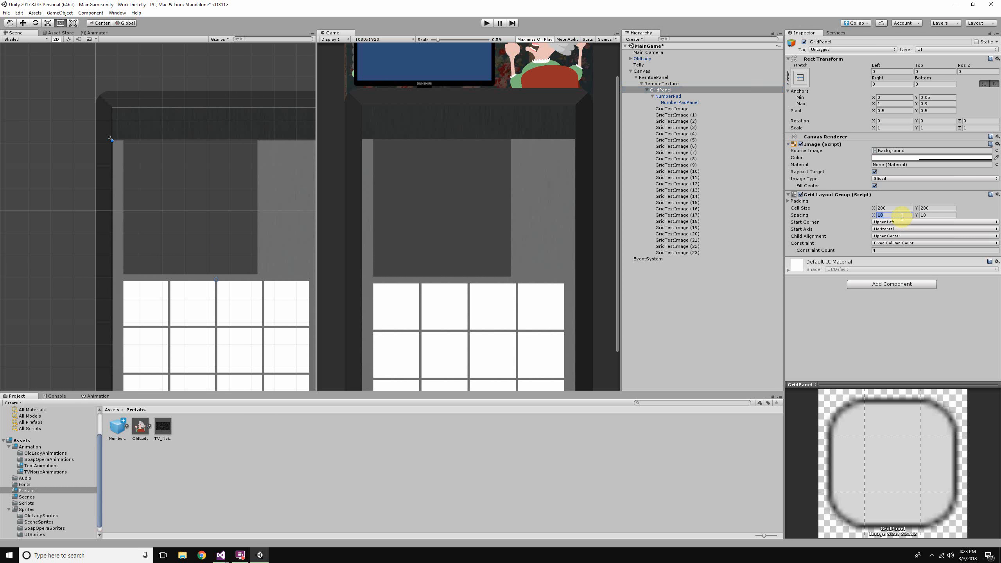
{"action": "type", "text": "20"}
{"action": "key", "text": "Tab"}
{"action": "type", "text": "20"}
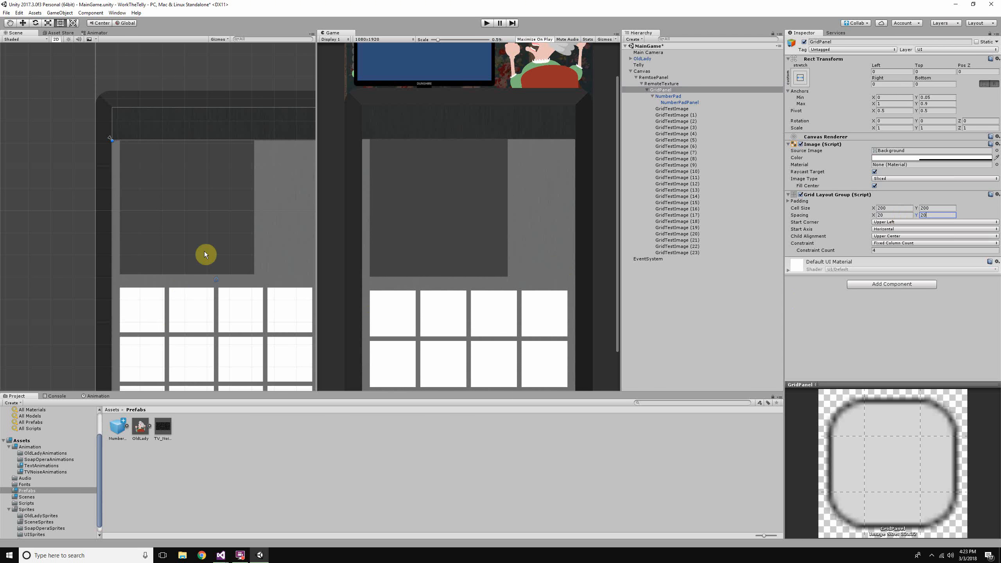
{"action": "scroll", "coordinate": [223, 281], "scroll_direction": "down", "scroll_amount": 2}
{"action": "scroll", "coordinate": [453, 334], "scroll_direction": "up", "scroll_amount": 3}
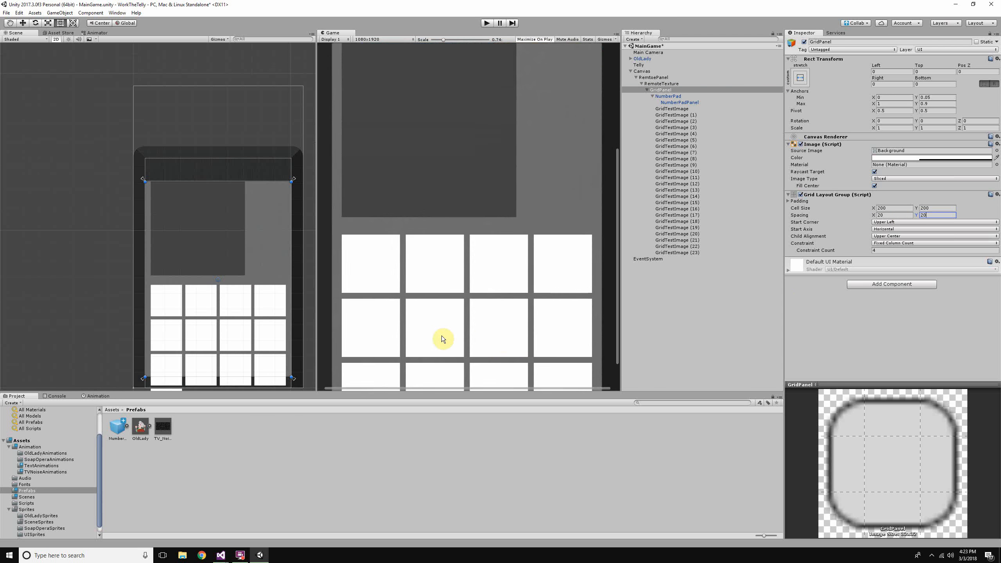
{"action": "scroll", "coordinate": [435, 328], "scroll_direction": "down", "scroll_amount": 3}
{"action": "left_click", "coordinate": [187, 232]}
{"action": "scroll", "coordinate": [199, 239], "scroll_direction": "up", "scroll_amount": 4}
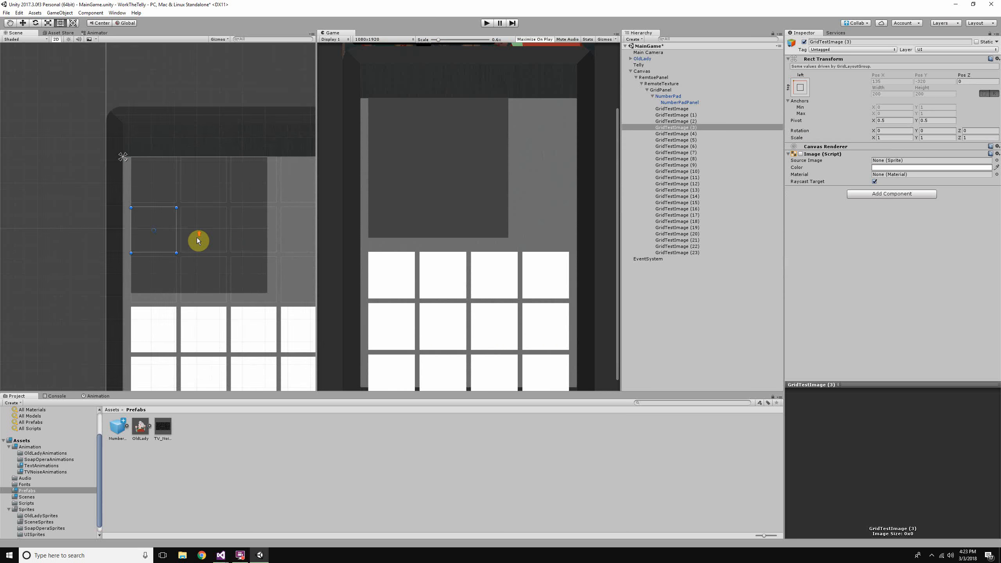
Step: Add a Grid Layout Group component to NumberPadPanel
{"action": "left_click", "coordinate": [693, 103]}
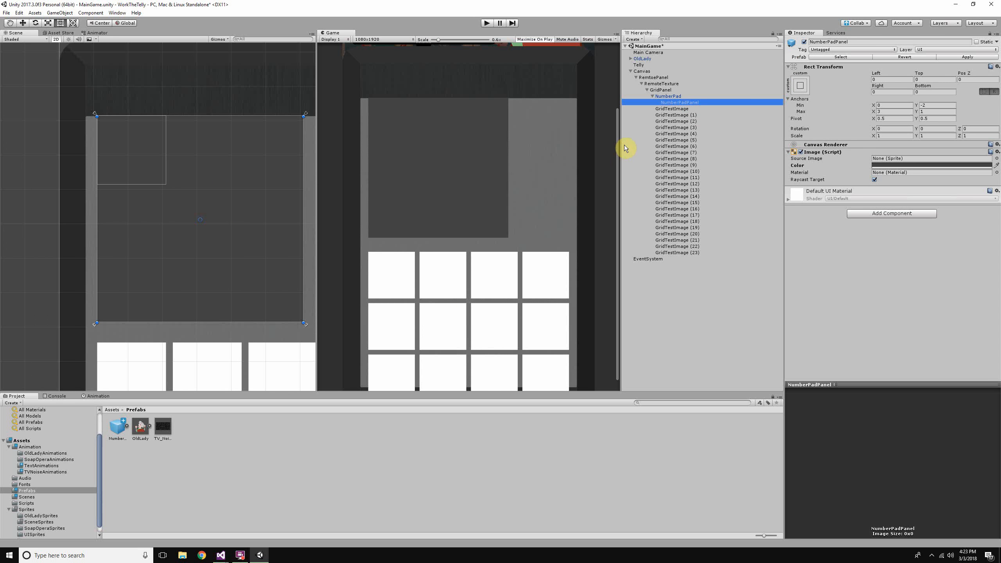
{"action": "left_click", "coordinate": [923, 215]}
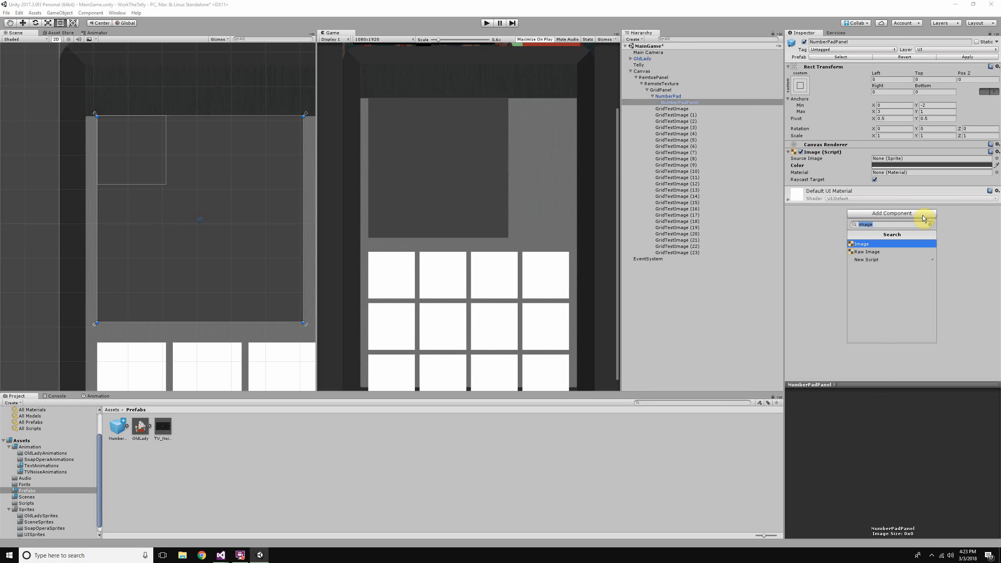
{"action": "type", "text": "grid"}
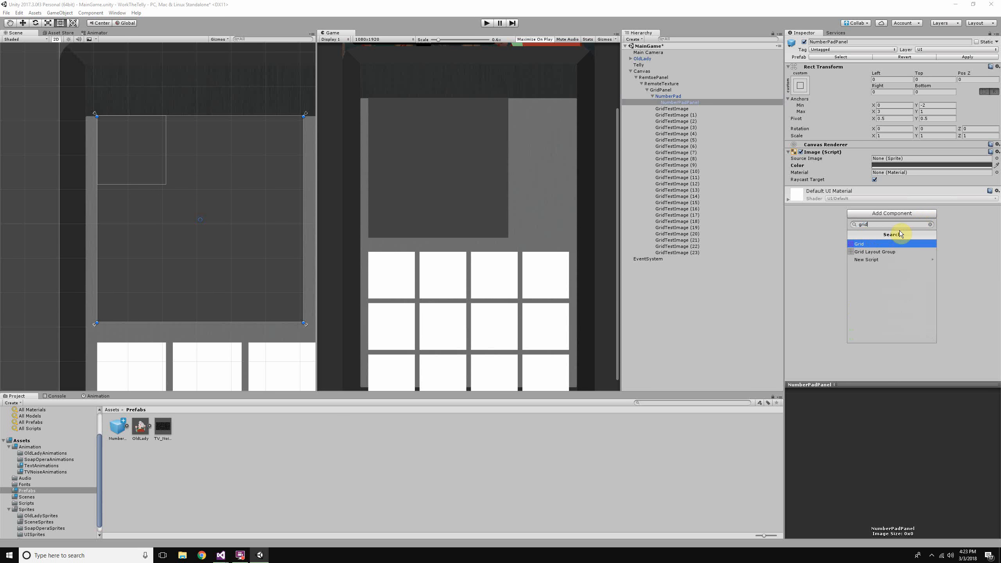
{"action": "left_click", "coordinate": [893, 252]}
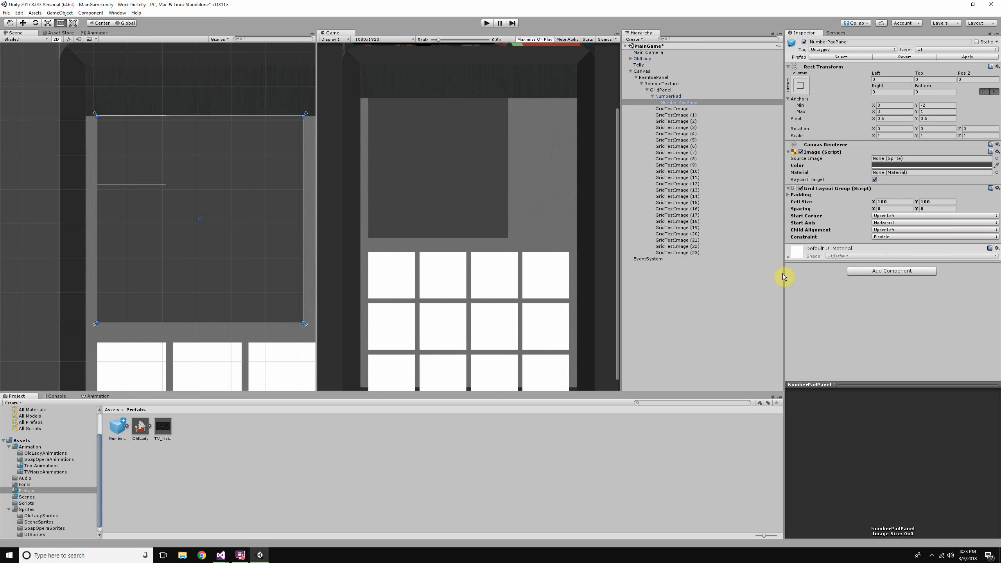
Step: Set the cell width of NumberPadPanel's Grid Layout Group to 200
{"action": "scroll", "coordinate": [280, 256], "scroll_direction": "down", "scroll_amount": 10}
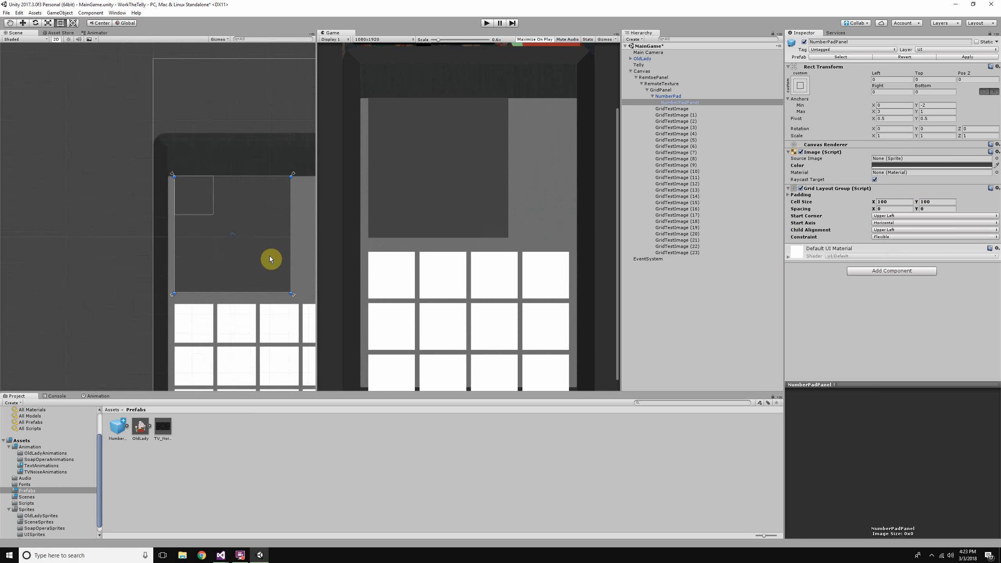
{"action": "scroll", "coordinate": [349, 264], "scroll_direction": "up", "scroll_amount": 3}
{"action": "scroll", "coordinate": [348, 264], "scroll_direction": "up", "scroll_amount": 5}
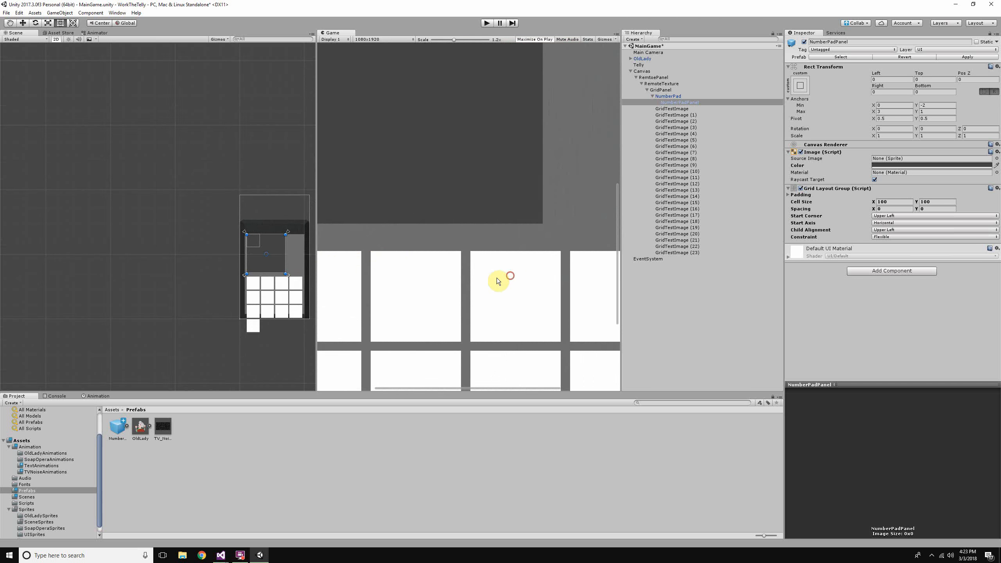
{"action": "scroll", "coordinate": [507, 276], "scroll_direction": "down", "scroll_amount": 7}
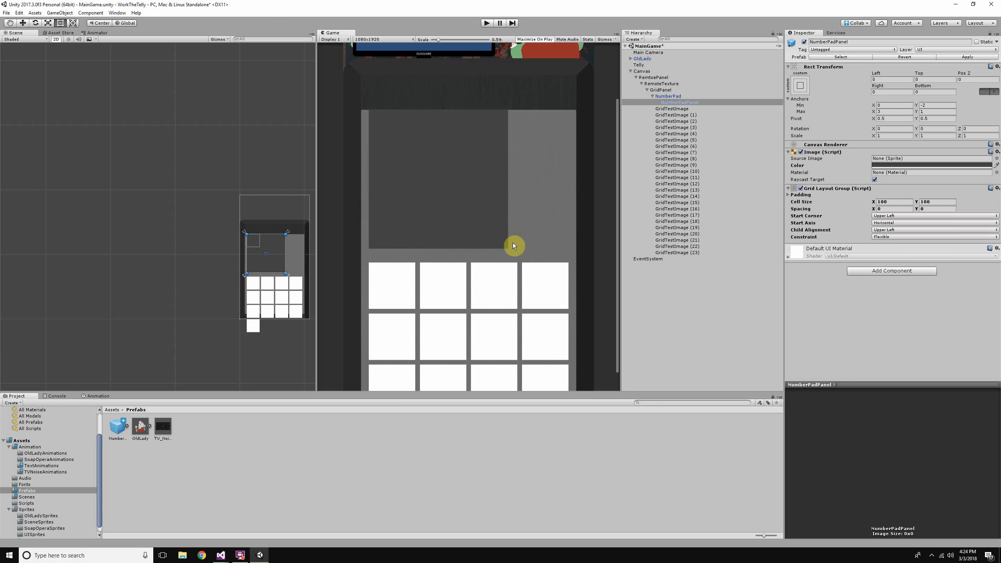
{"action": "scroll", "coordinate": [545, 258], "scroll_direction": "up", "scroll_amount": 1}
{"action": "scroll", "coordinate": [414, 187], "scroll_direction": "up", "scroll_amount": 2}
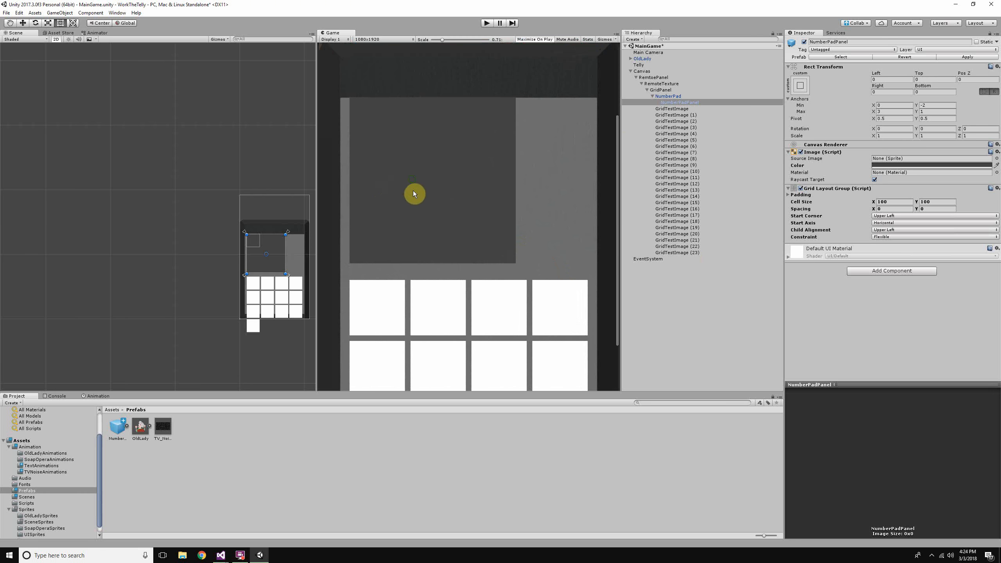
{"action": "middle_click_drag", "start_coordinate": [413, 191], "coordinate": [414, 212]}
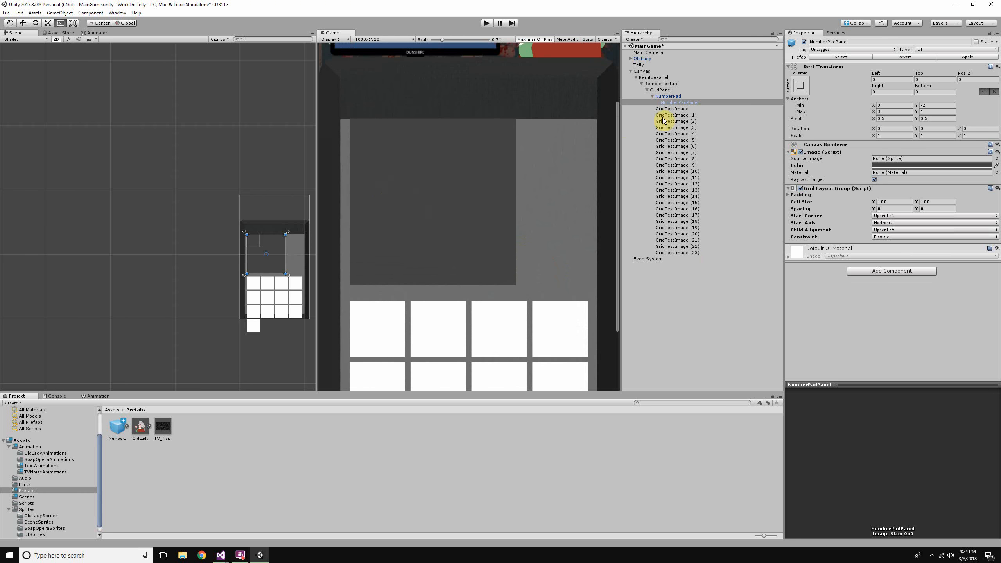
{"action": "left_click", "coordinate": [676, 98]}
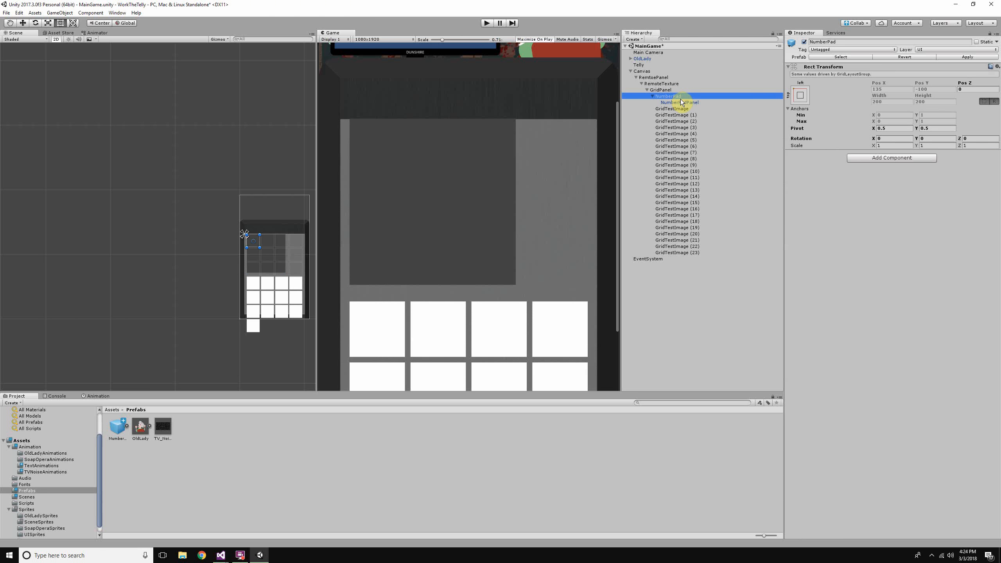
{"action": "left_click", "coordinate": [682, 103]}
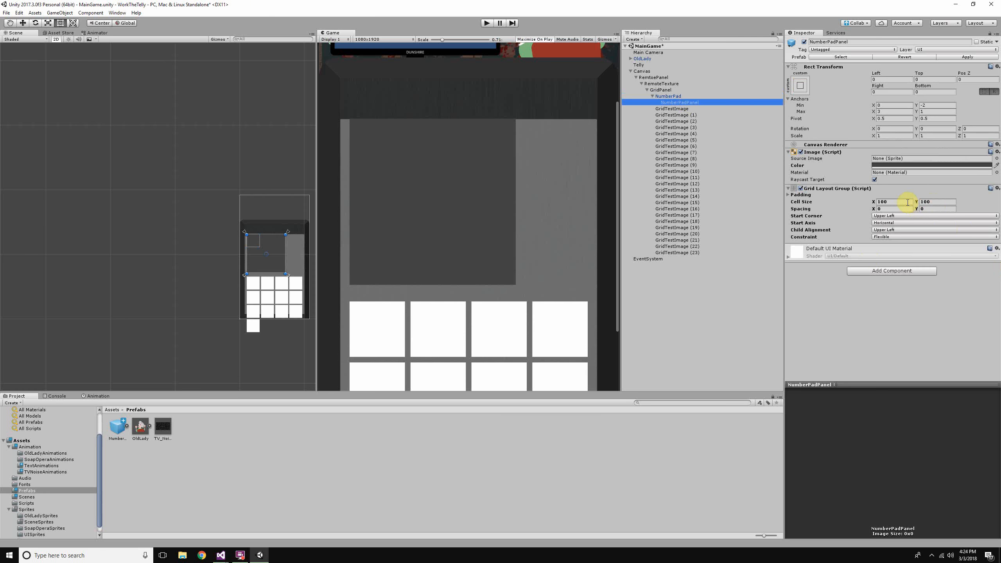
{"action": "left_click", "coordinate": [907, 202]}
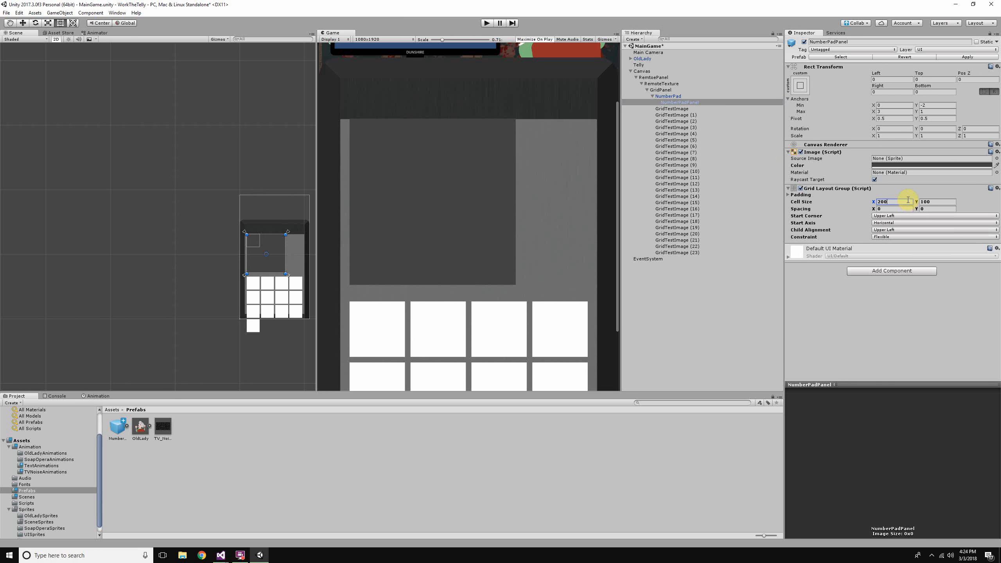
Step: Add a UI Button as a child of NumberPadPanel
{"action": "right_click", "coordinate": [701, 102]}
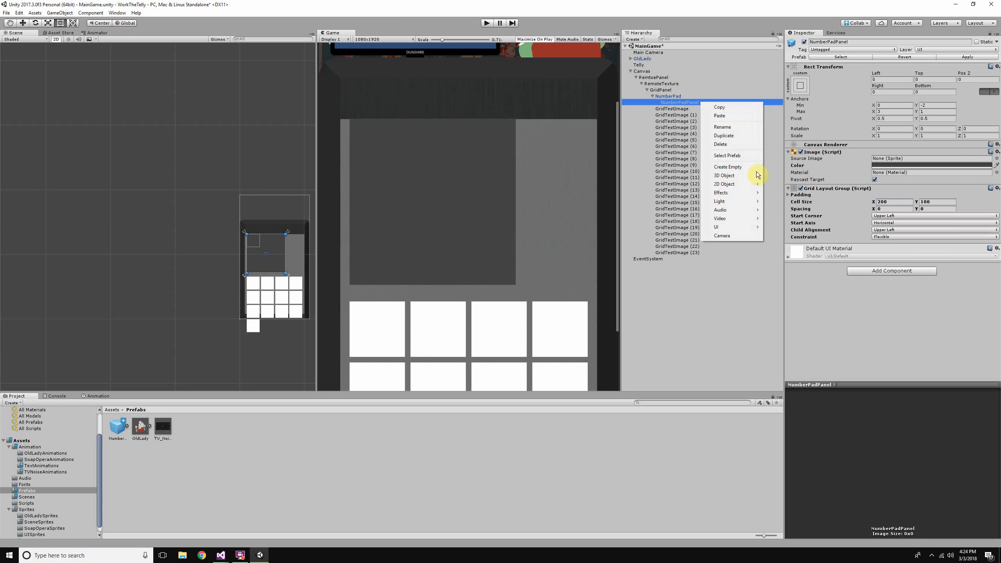
{"action": "mouse_move", "coordinate": [730, 228]}
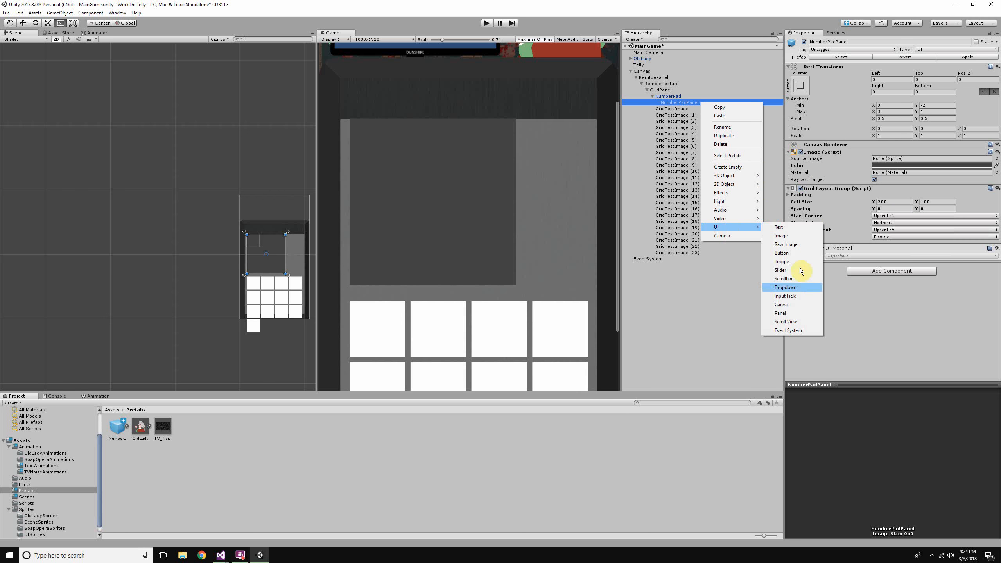
{"action": "left_click", "coordinate": [779, 252]}
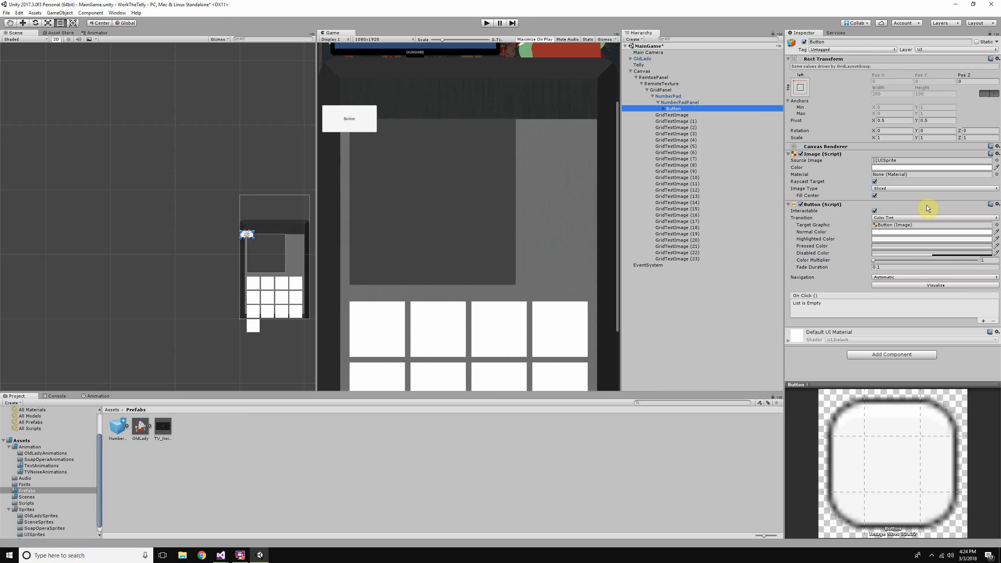
Step: Set NumberPadPanel's grid cell width to 100 and back to 200 to refresh the button's placement
{"action": "left_click", "coordinate": [682, 102]}
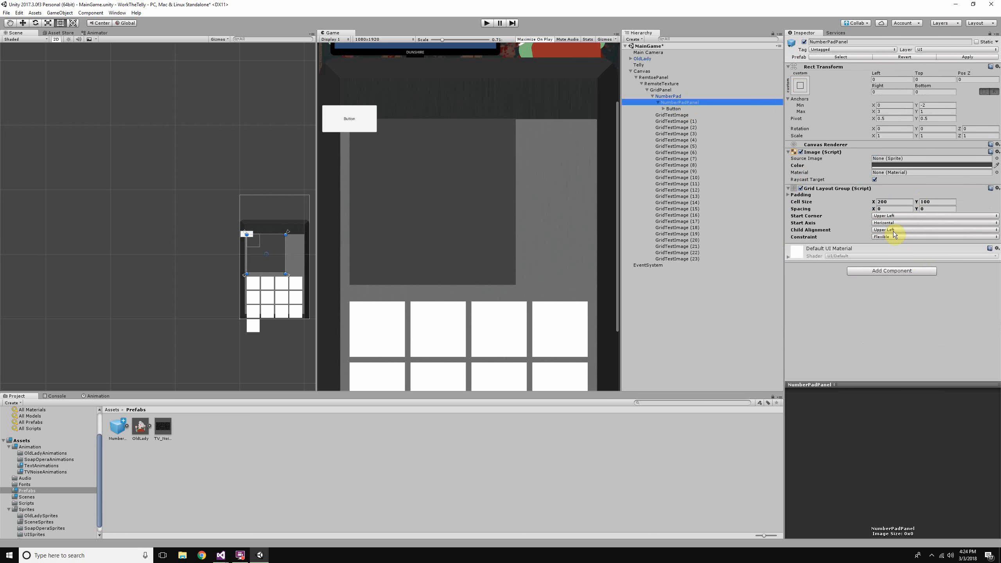
{"action": "left_click", "coordinate": [894, 202]}
{"action": "type", "text": "100"}
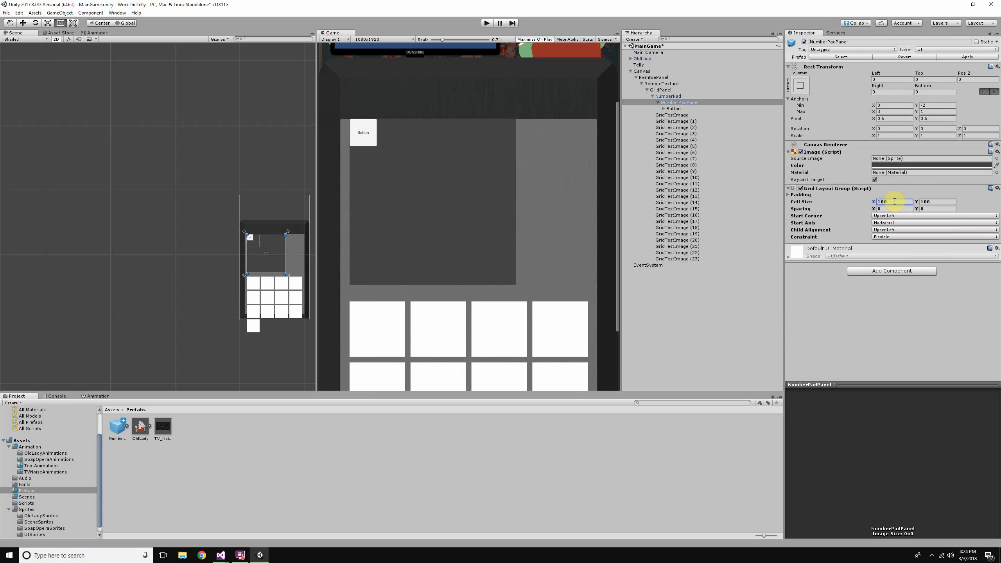
{"action": "left_click", "coordinate": [895, 201]}
{"action": "type", "text": "200"}
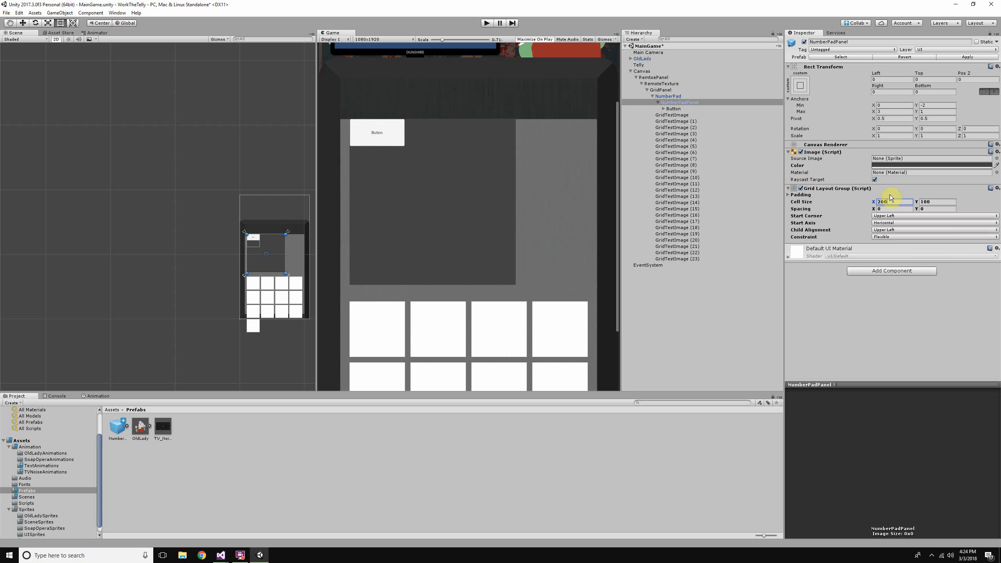
Step: Try a cell height of 300 in NumberPadPanel's Grid Layout Group and restore it to 100
{"action": "left_click", "coordinate": [937, 203]}
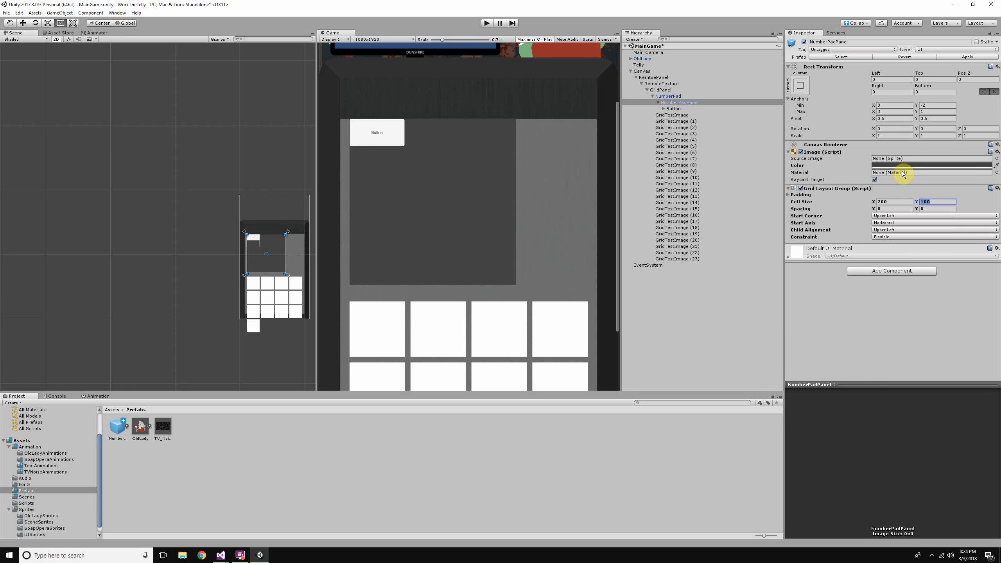
{"action": "type", "text": "300"}
{"action": "key", "text": "BackSpace"}
{"action": "key", "text": "BackSpace"}
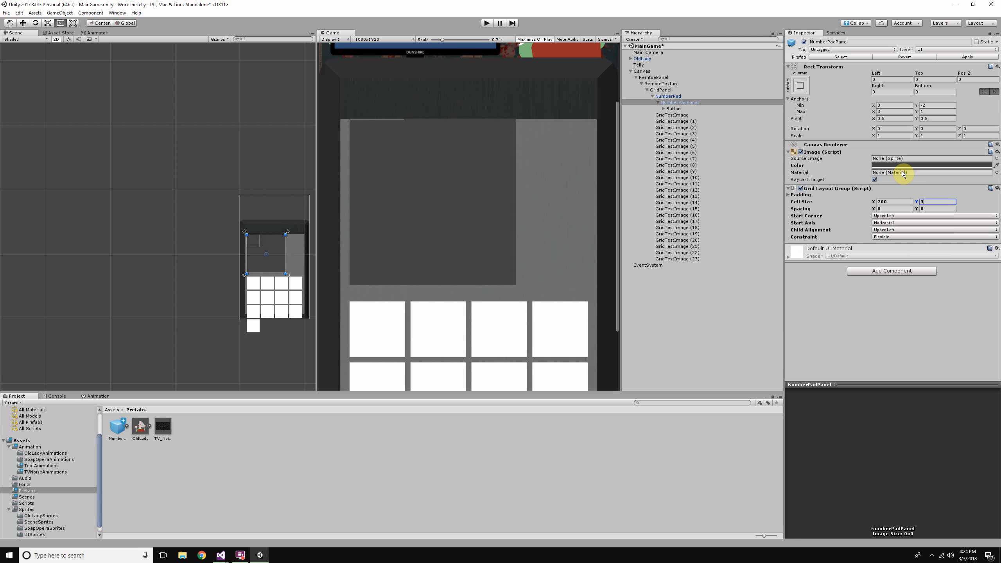
{"action": "type", "text": "100"}
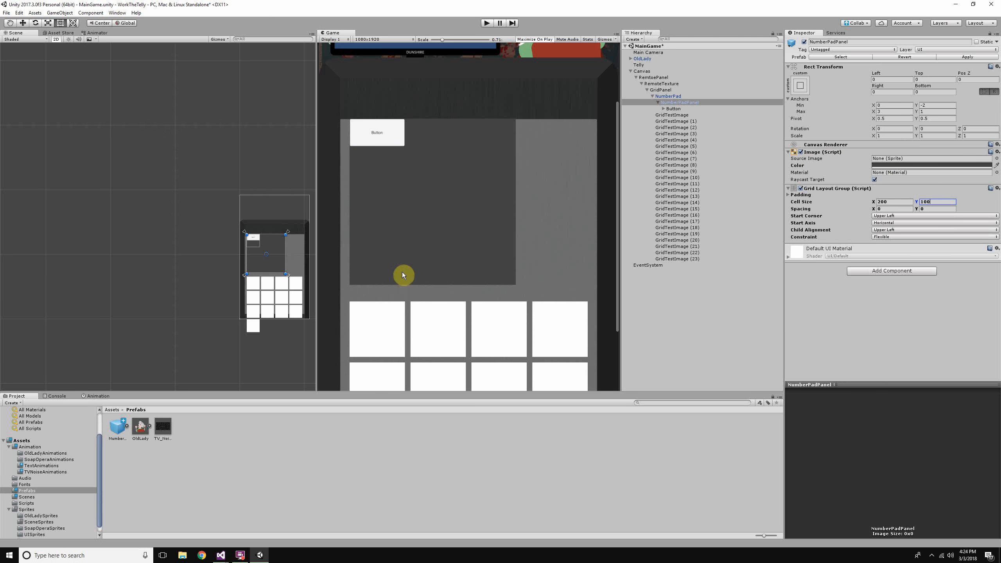
Step: Change the label text of the button under NumberPadPanel to 1
{"action": "left_click", "coordinate": [691, 109]}
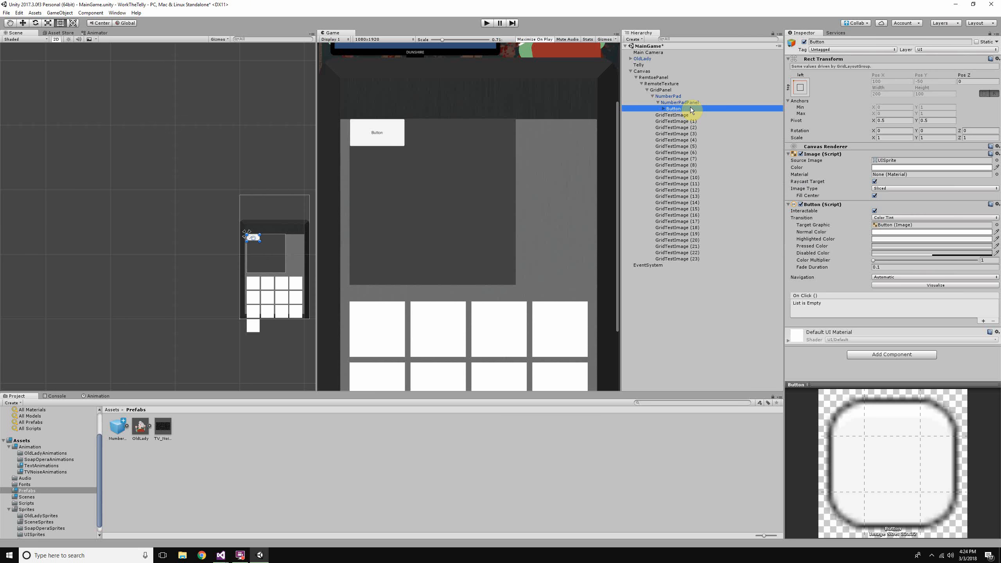
{"action": "left_click", "coordinate": [663, 109]}
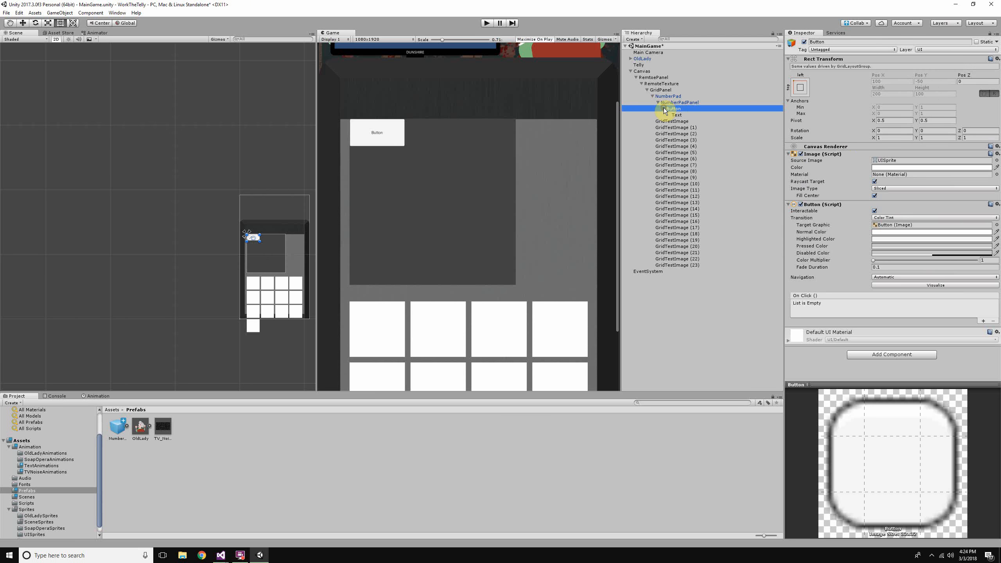
{"action": "left_click", "coordinate": [675, 115]}
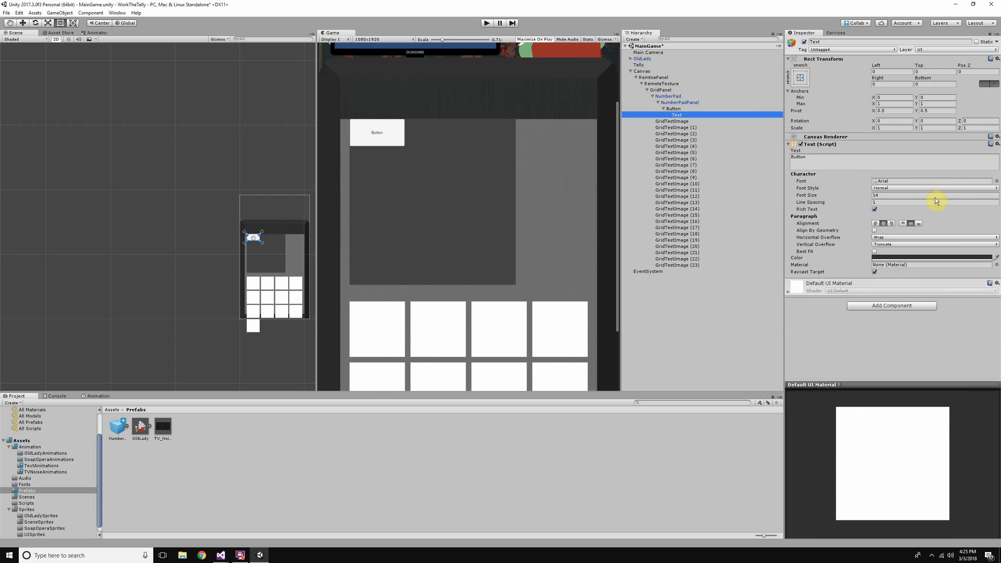
{"action": "left_click", "coordinate": [849, 158]}
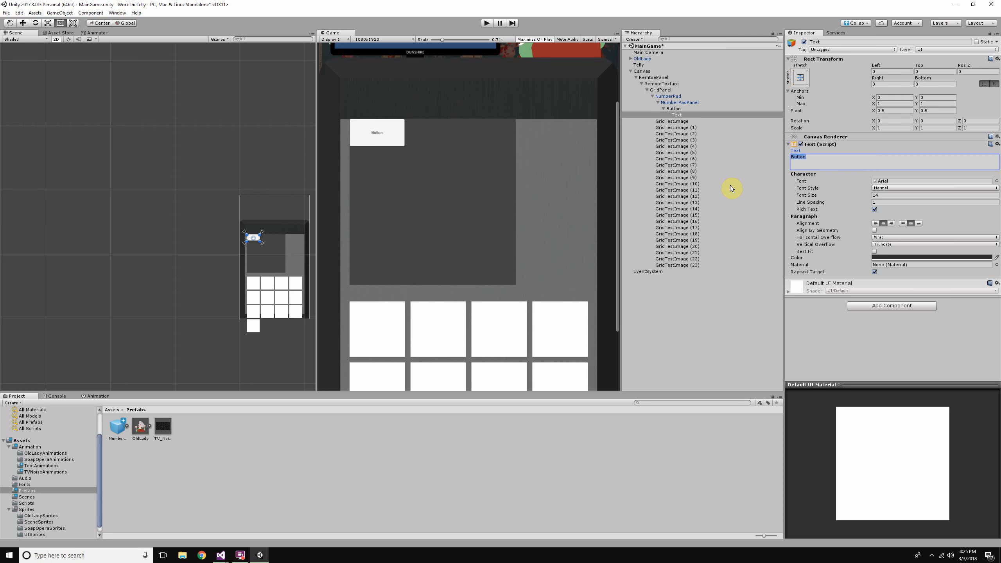
{"action": "left_click", "coordinate": [389, 190]}
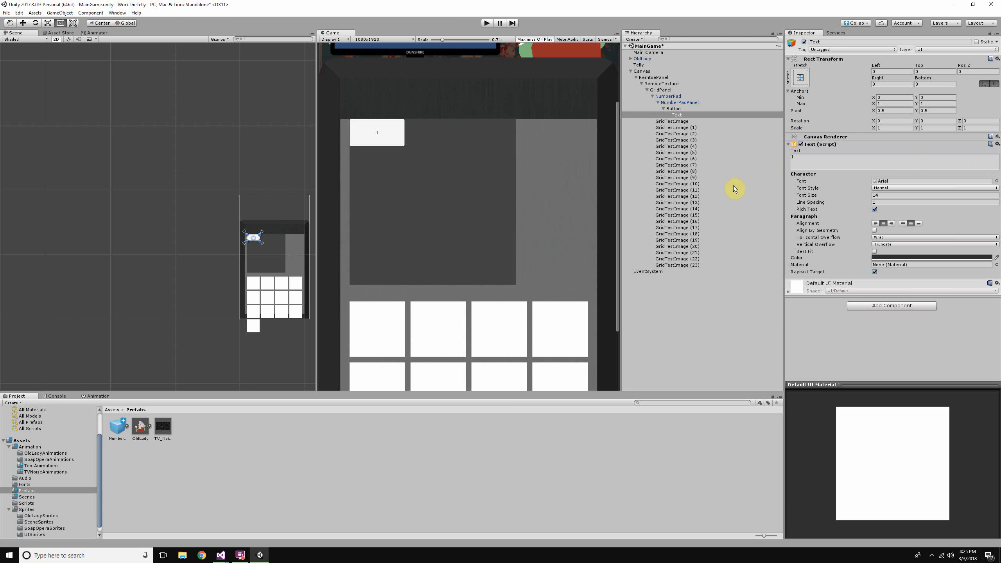
{"action": "scroll", "coordinate": [299, 200], "scroll_direction": "up", "scroll_amount": 2}
{"action": "scroll", "coordinate": [304, 197], "scroll_direction": "up", "scroll_amount": 2}
{"action": "scroll", "coordinate": [329, 190], "scroll_direction": "up", "scroll_amount": 5}
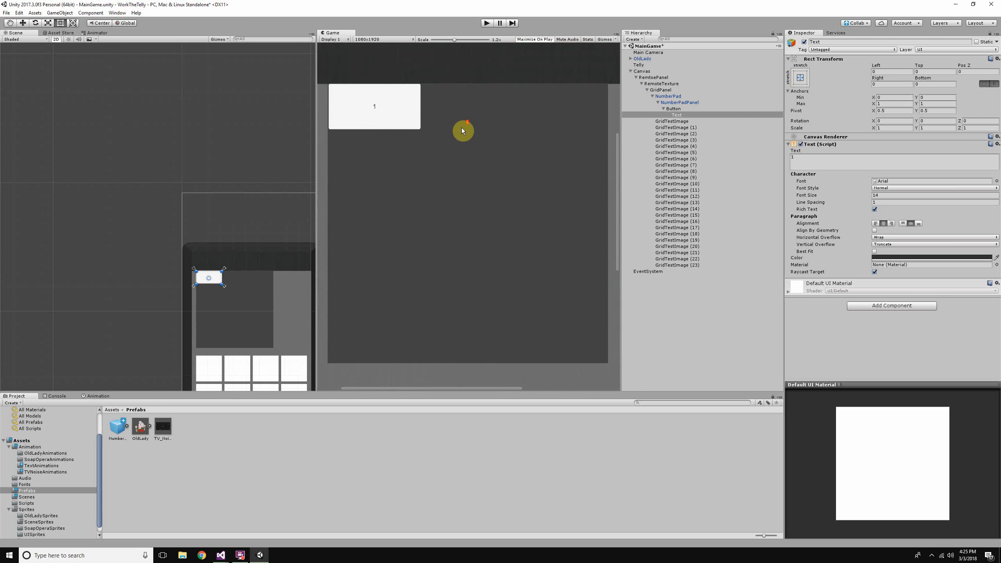
{"action": "middle_click_drag", "start_coordinate": [406, 126], "coordinate": [512, 226]}
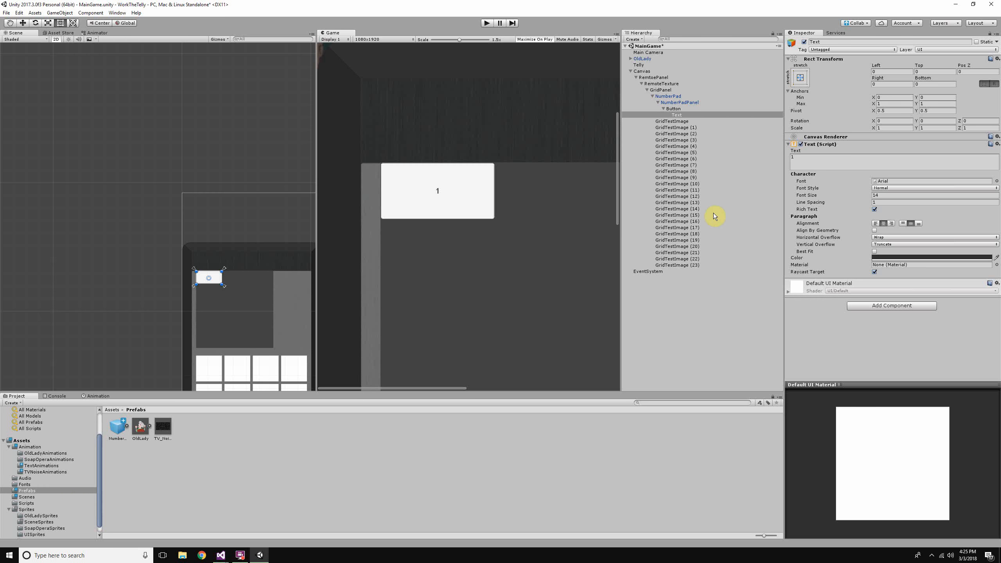
{"action": "left_click", "coordinate": [697, 108]}
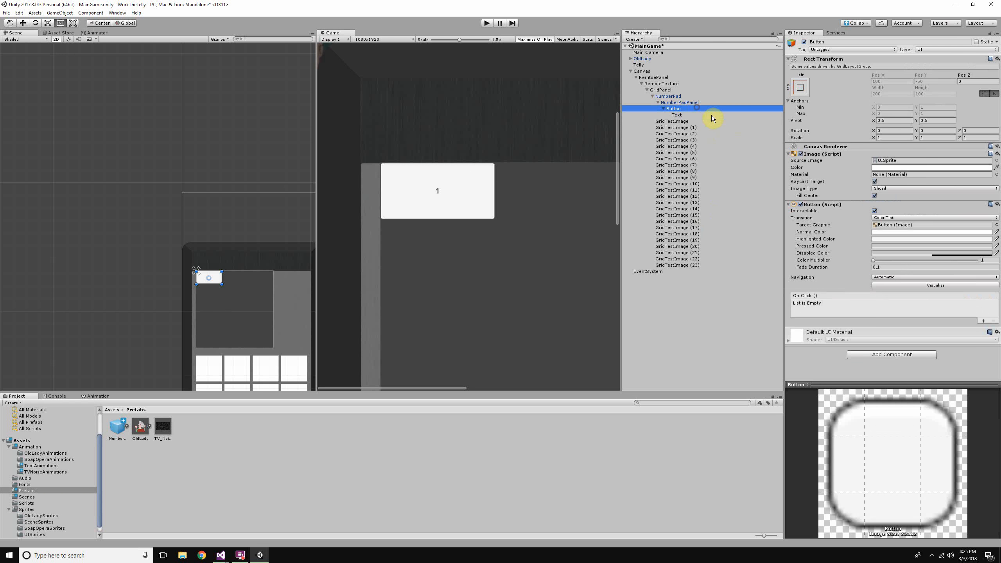
{"action": "left_click", "coordinate": [997, 160]}
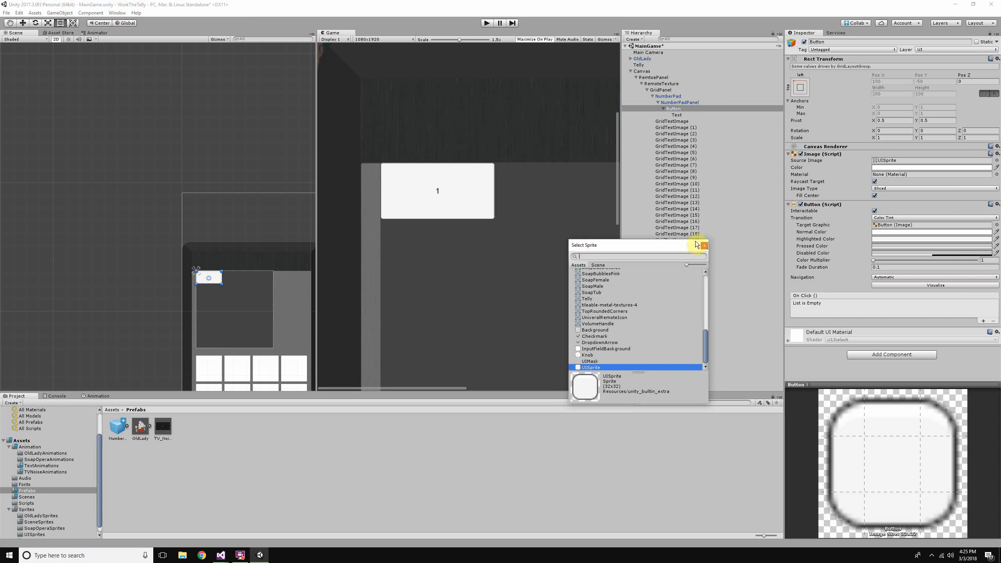
{"action": "left_click", "coordinate": [708, 240]}
Step: Open the UISprites folder and check which sprites the remote's RemtoePanel and RemoteTexture objects use
{"action": "scroll", "coordinate": [40, 509], "scroll_direction": "down", "scroll_amount": 1}
{"action": "left_click", "coordinate": [35, 528]}
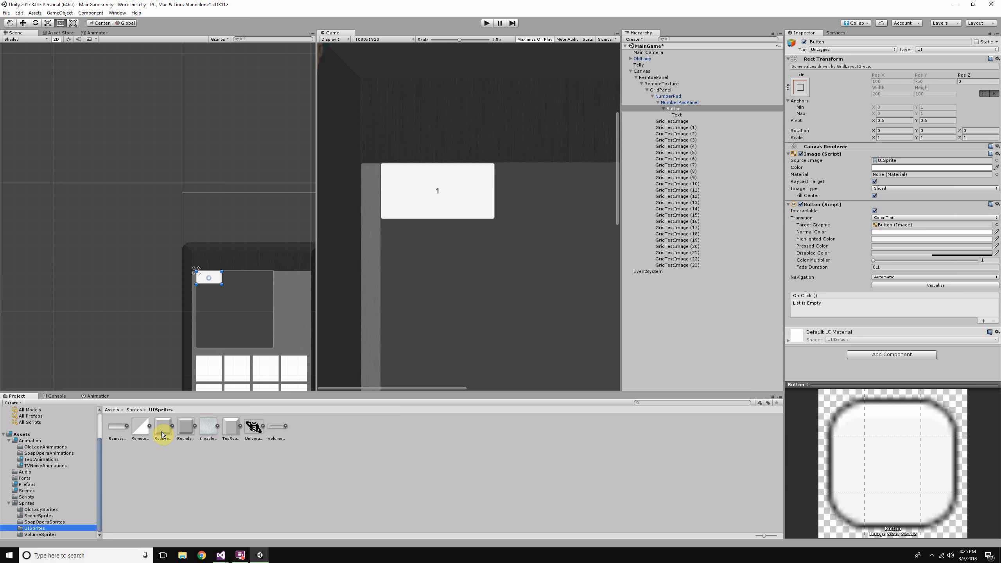
{"action": "left_click", "coordinate": [231, 425]}
{"action": "left_click", "coordinate": [255, 240]}
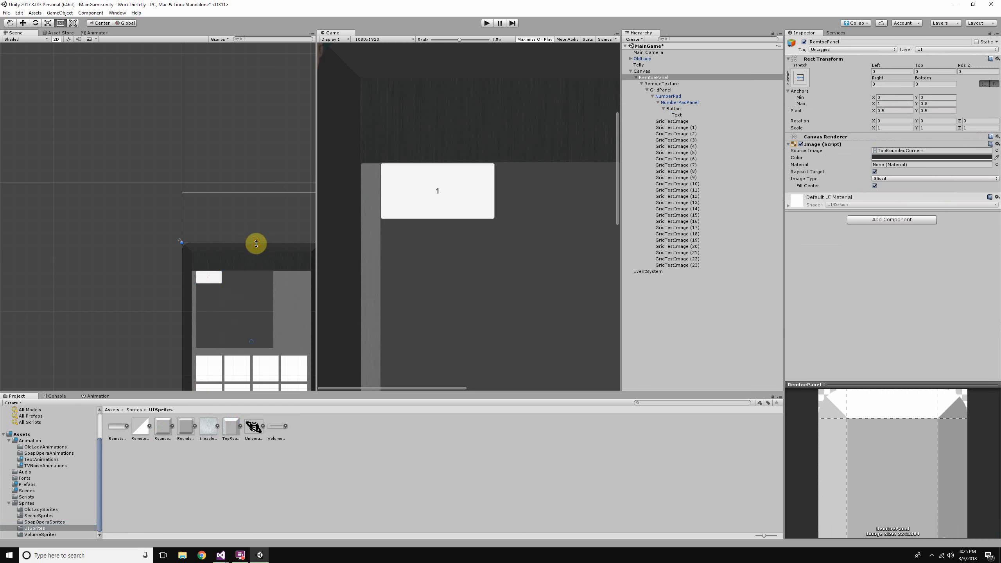
{"action": "left_click", "coordinate": [254, 252]}
{"action": "middle_click_drag", "start_coordinate": [314, 288], "coordinate": [187, 233]}
{"action": "left_click", "coordinate": [181, 211]}
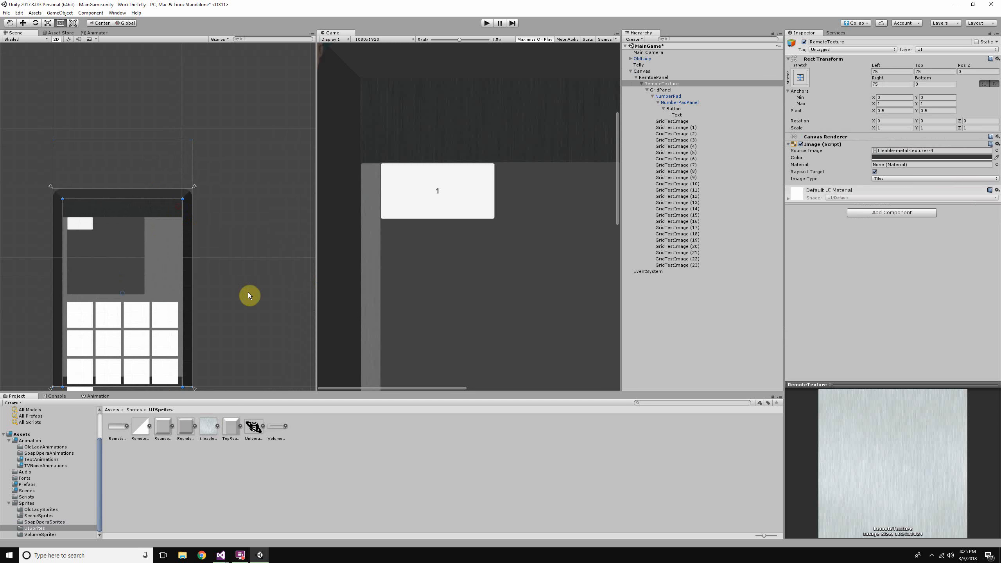
Step: Compare the RoundedButton and RoundedButtonDown sprites in the UISprites folder
{"action": "left_click", "coordinate": [161, 426]}
{"action": "left_click", "coordinate": [180, 425]}
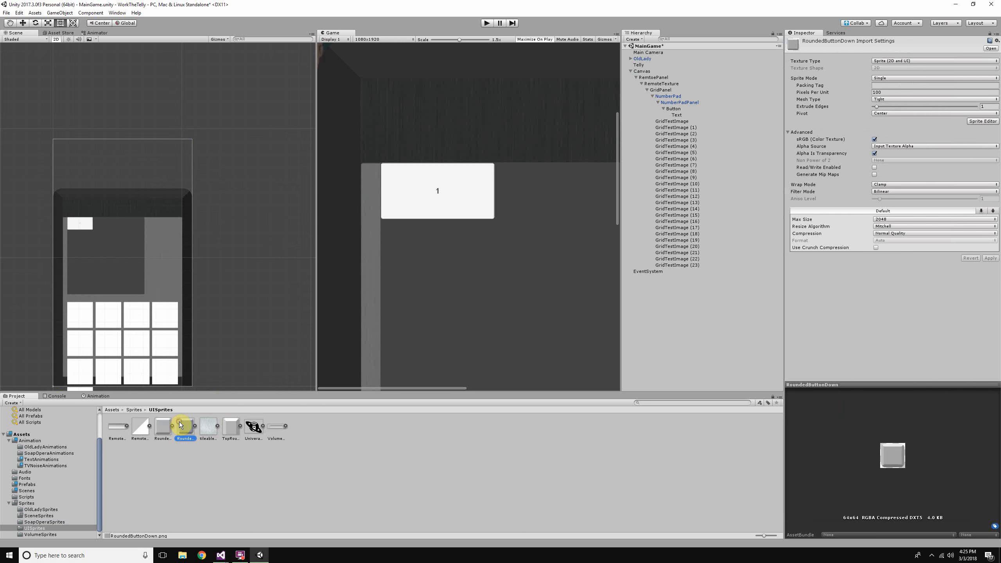
{"action": "left_click", "coordinate": [162, 426]}
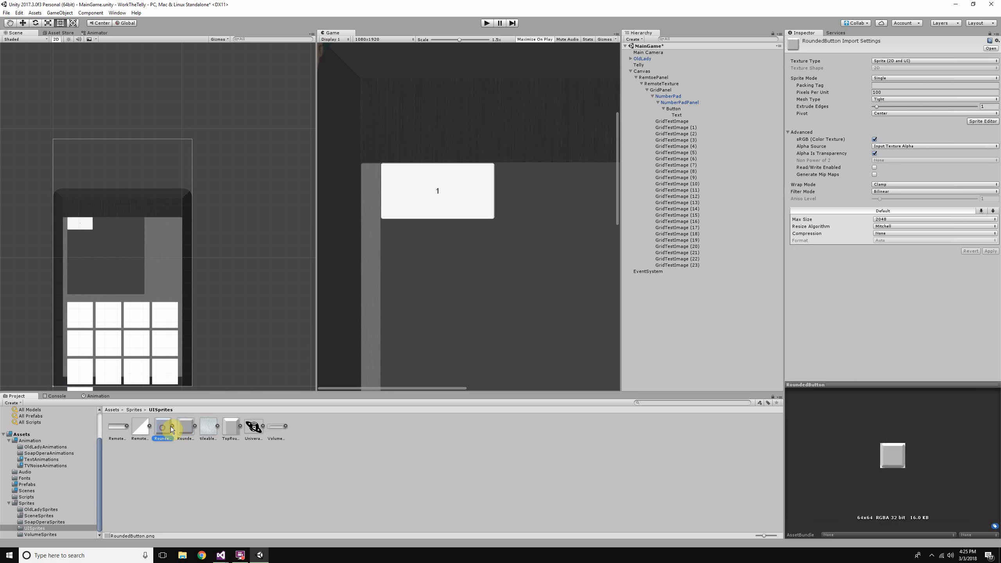
{"action": "left_click", "coordinate": [186, 426]}
{"action": "left_click", "coordinate": [154, 432]}
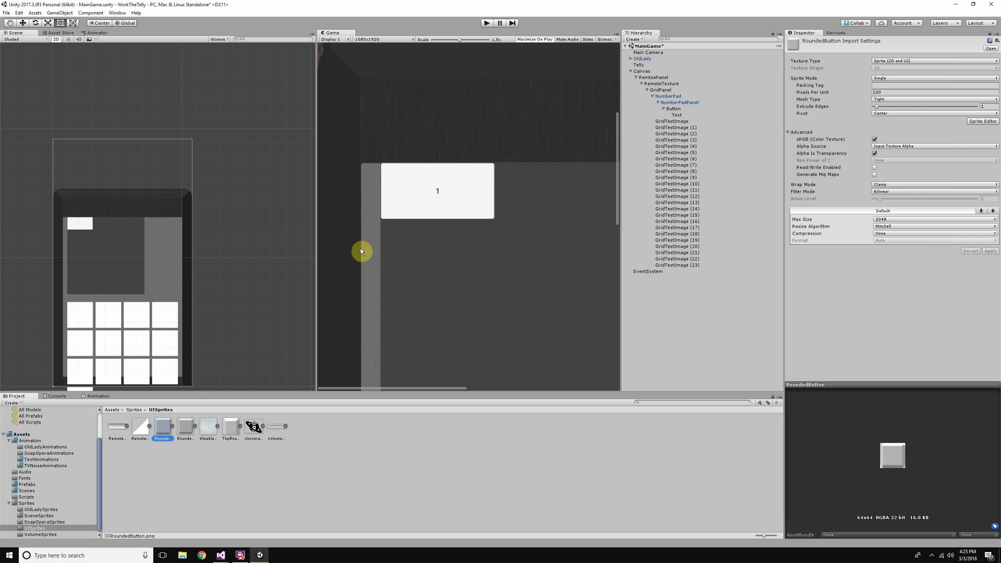
{"action": "left_click", "coordinate": [698, 109]}
{"action": "left_click", "coordinate": [162, 426]}
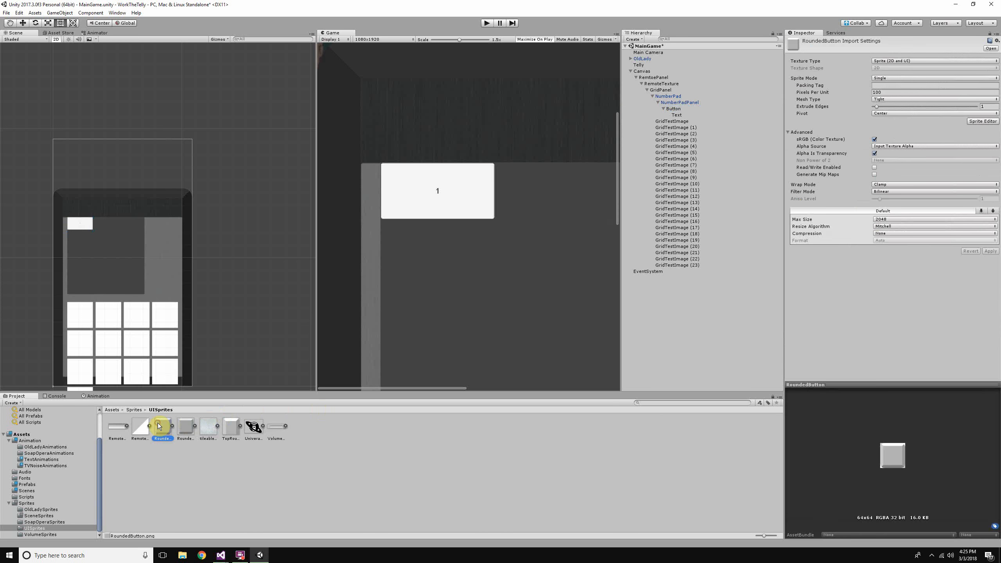
Step: Assign the RoundedButton sprite as the source image of the button under NumberPadPanel
{"action": "left_click", "coordinate": [690, 115]}
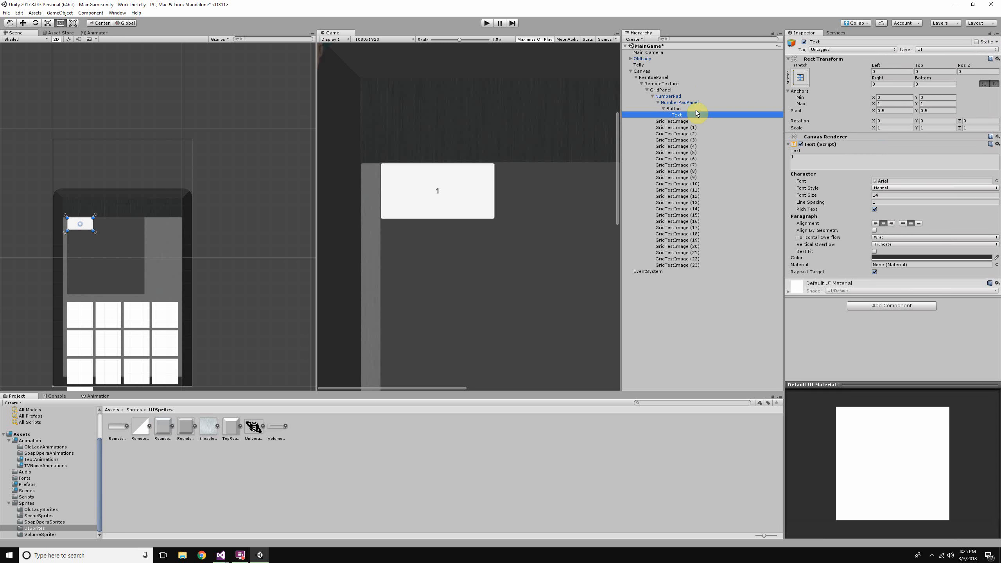
{"action": "left_click", "coordinate": [696, 109]}
{"action": "left_click", "coordinate": [997, 160]}
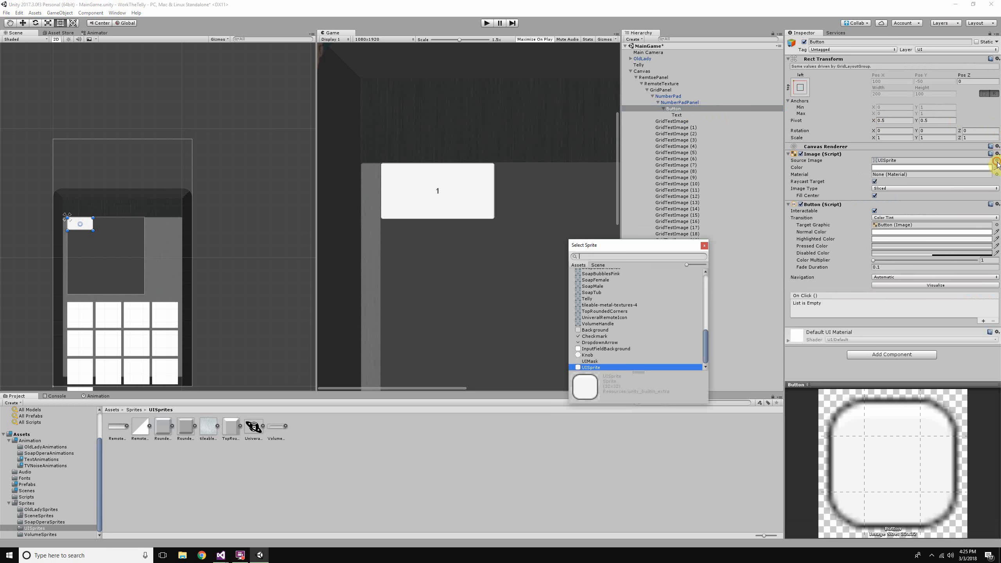
{"action": "scroll", "coordinate": [606, 295], "scroll_direction": "up", "scroll_amount": 3}
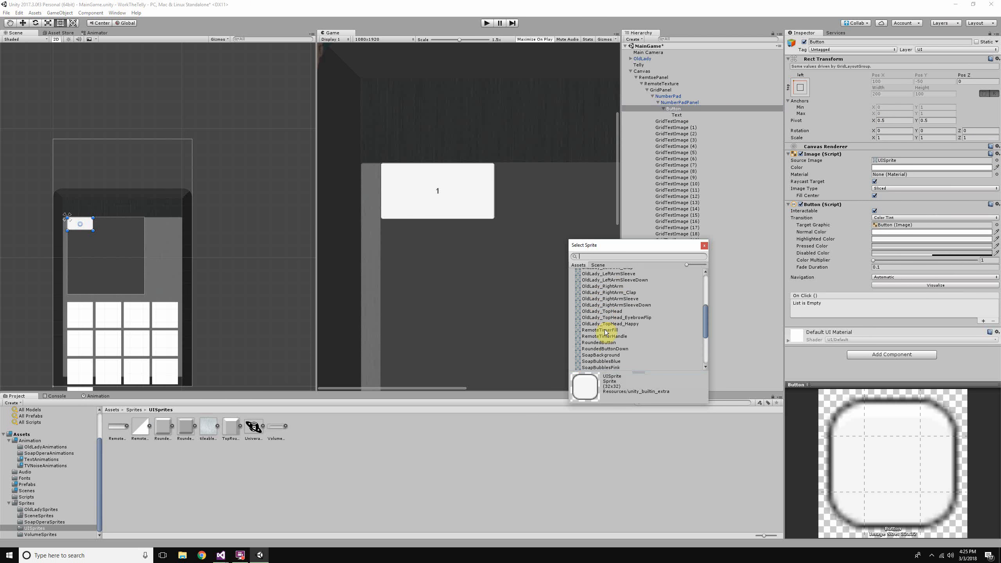
{"action": "left_click", "coordinate": [607, 342]}
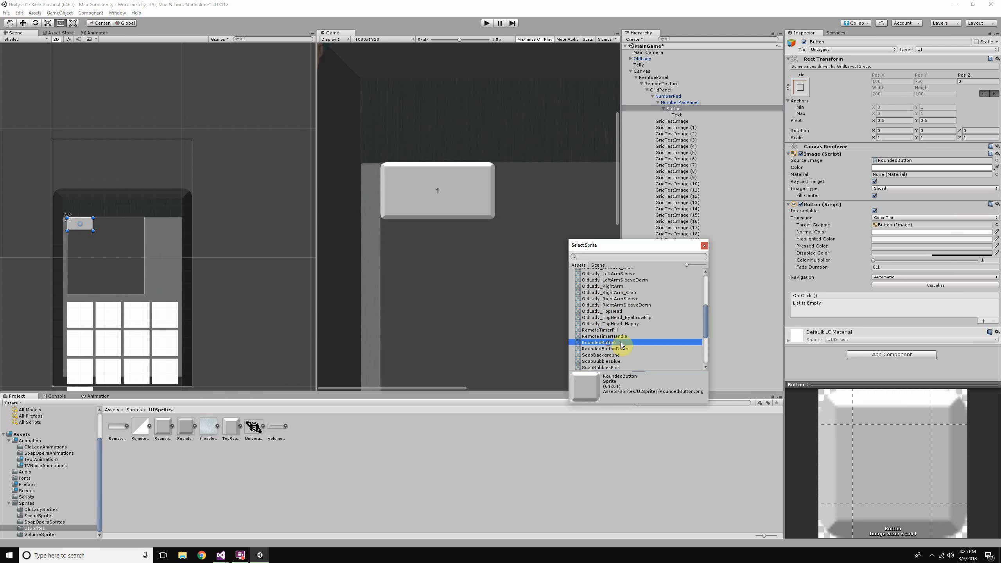
{"action": "left_click", "coordinate": [704, 245]}
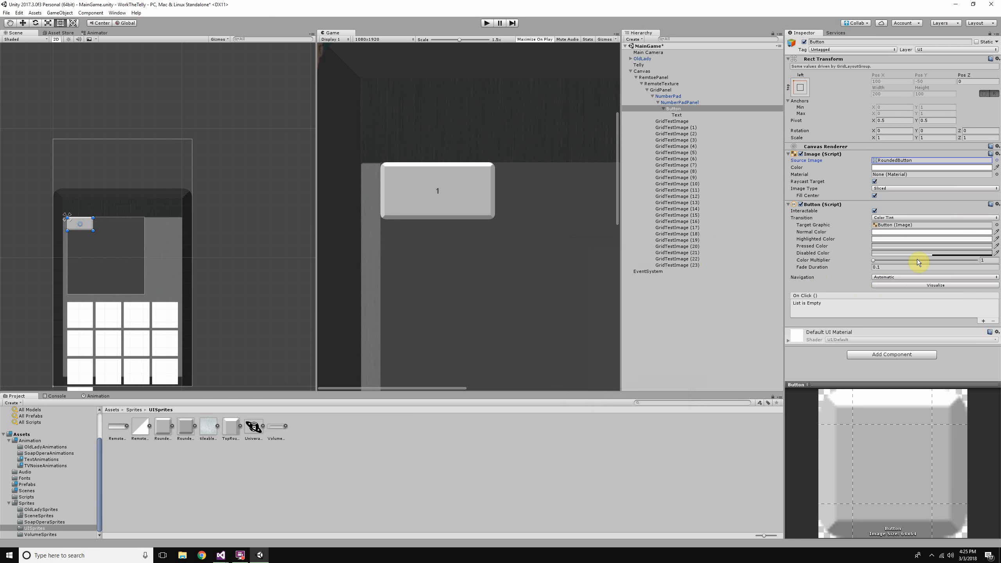
Step: Try brightness values of 50, 100 and 175 for the button's image color
{"action": "left_click", "coordinate": [909, 167]}
{"action": "left_click_drag", "start_coordinate": [688, 310], "coordinate": [665, 324]}
{"action": "left_click", "coordinate": [738, 375]}
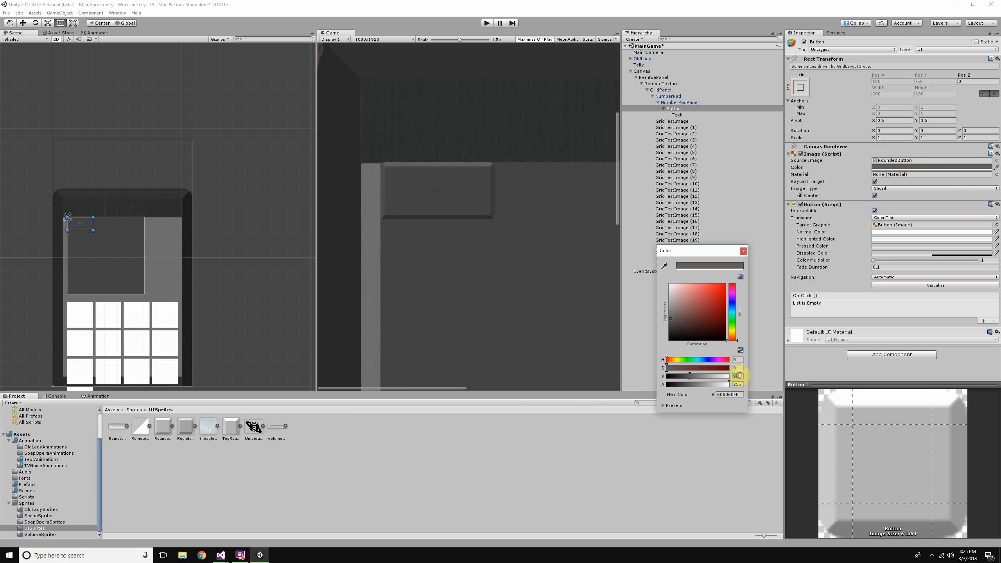
{"action": "type", "text": "50"}
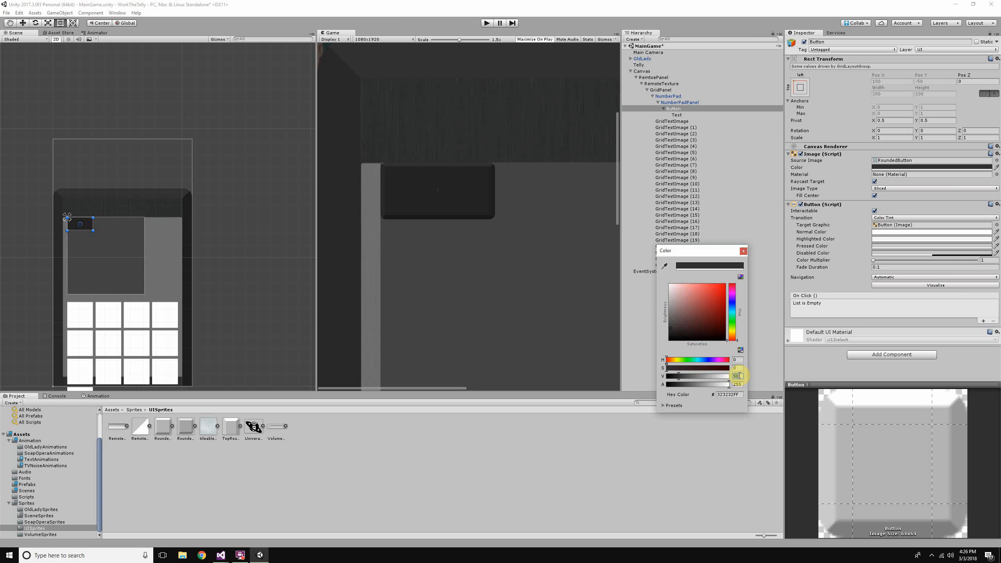
{"action": "type", "text": "1000"}
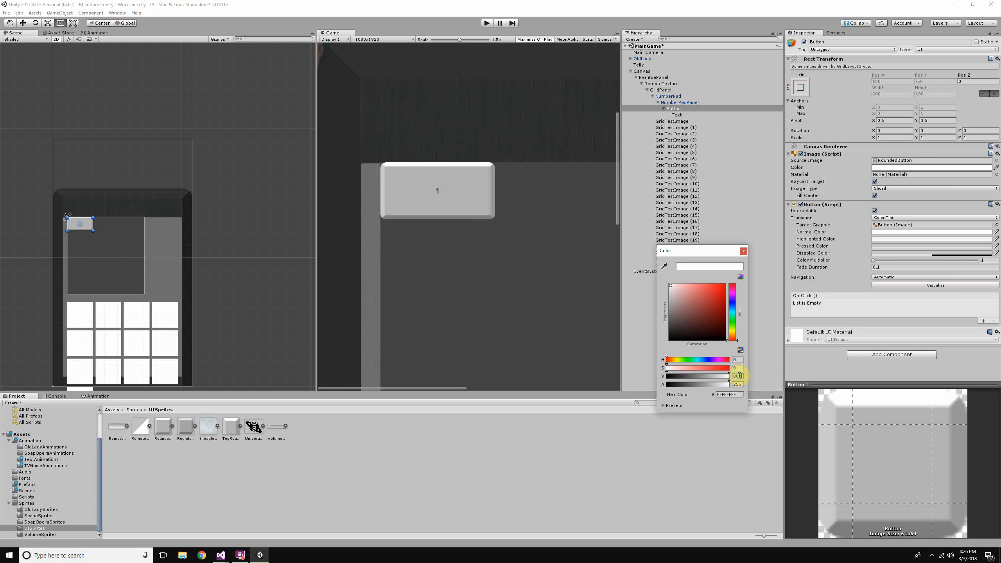
{"action": "left_click", "coordinate": [738, 375]}
{"action": "type", "text": "100"}
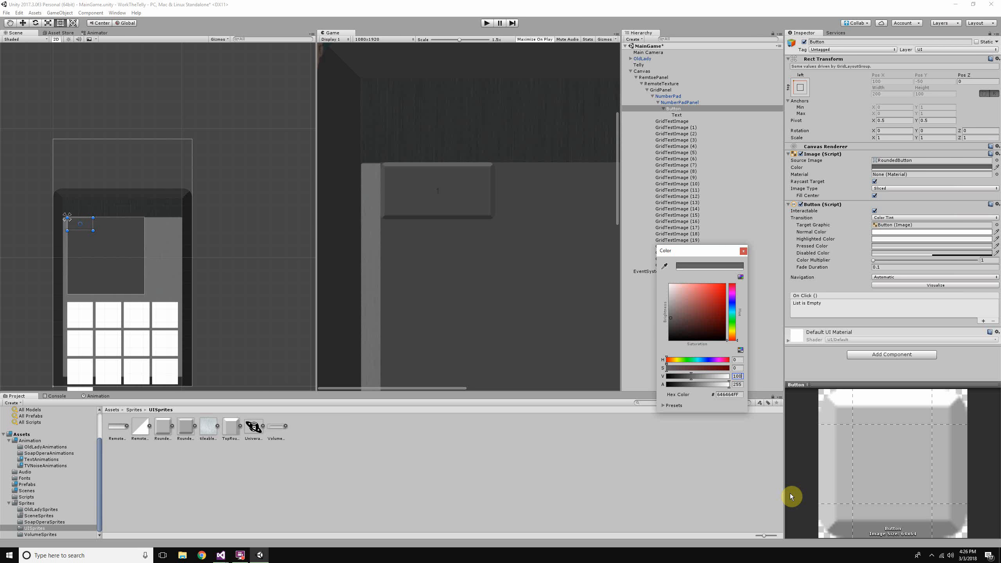
{"action": "key", "text": "BackSpace"}
{"action": "key", "text": "BackSpace"}
{"action": "type", "text": "75"}
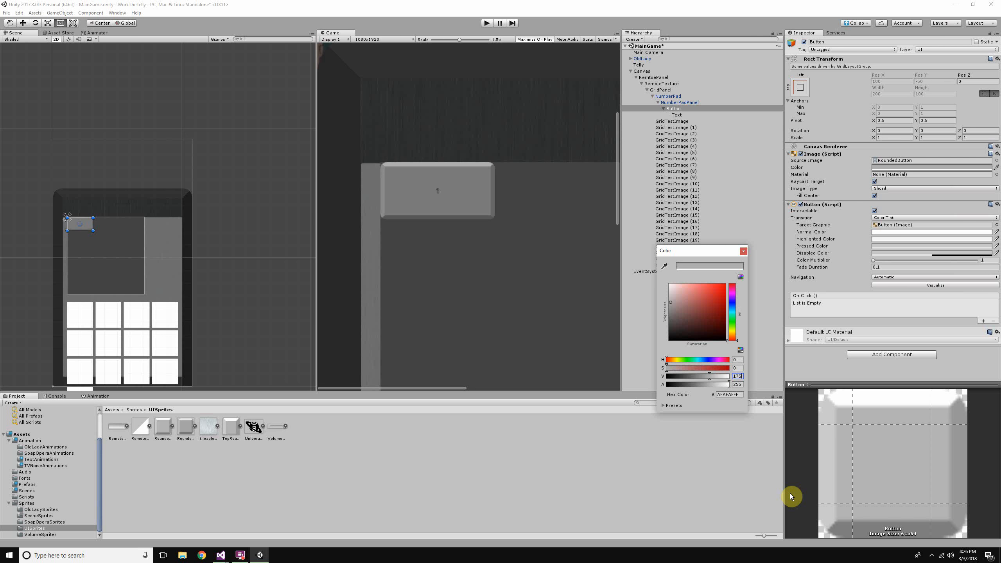
Step: Set the brightness (V) of the button's image color to 75
{"action": "key", "text": "BackSpace"}
{"action": "key", "text": "BackSpace"}
{"action": "key", "text": "BackSpace"}
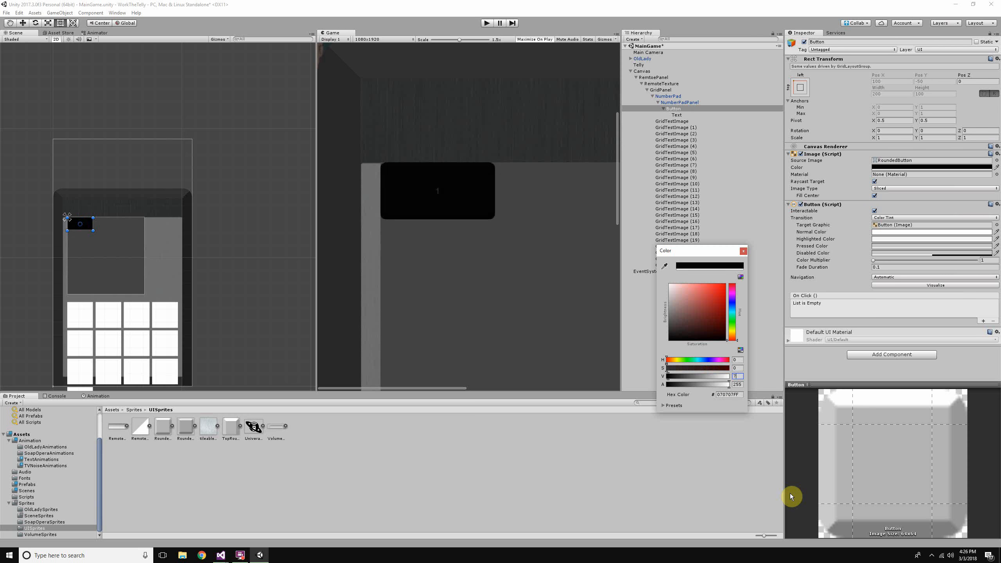
{"action": "type", "text": "75"}
{"action": "scroll", "coordinate": [423, 231], "scroll_direction": "down", "scroll_amount": 5}
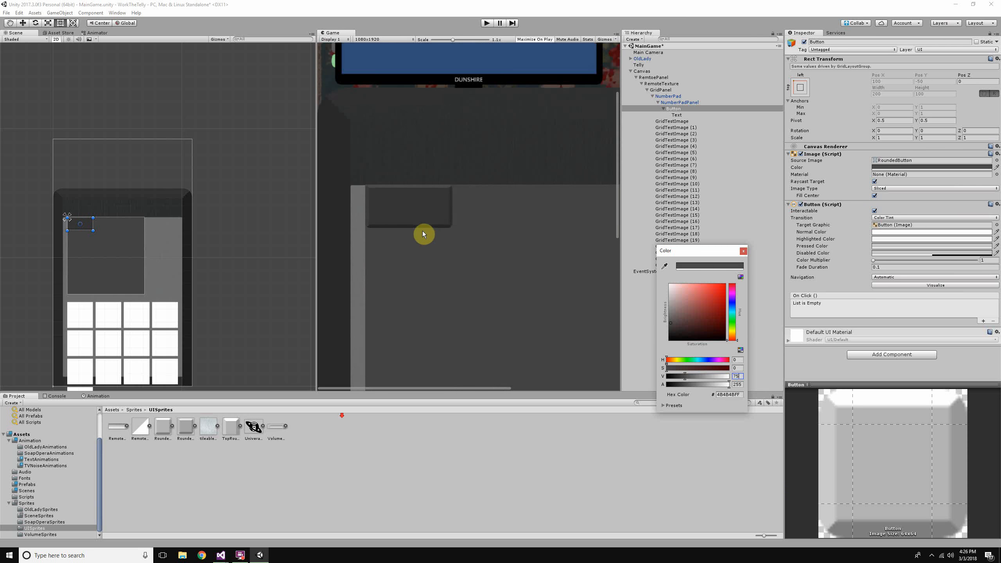
{"action": "scroll", "coordinate": [477, 272], "scroll_direction": "down", "scroll_amount": 1}
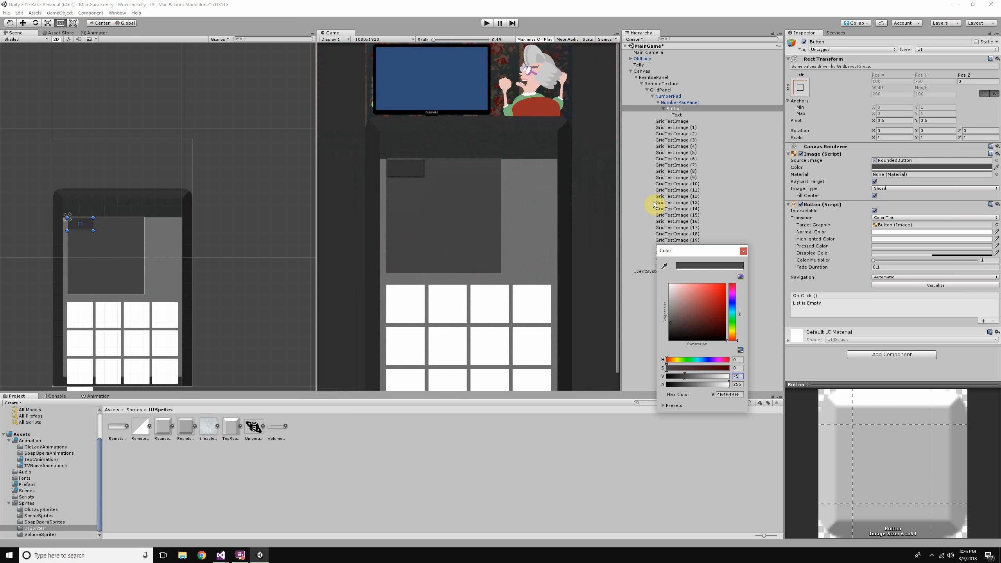
Step: Disable the Image component of NumberPadPanel
{"action": "left_click", "coordinate": [698, 100]}
{"action": "left_click", "coordinate": [698, 102]}
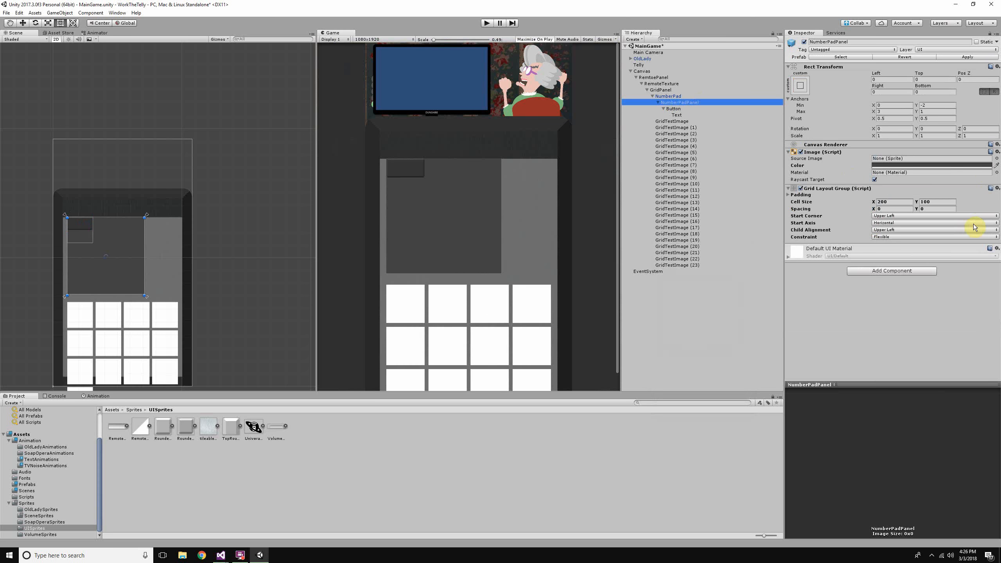
{"action": "left_click", "coordinate": [801, 152]}
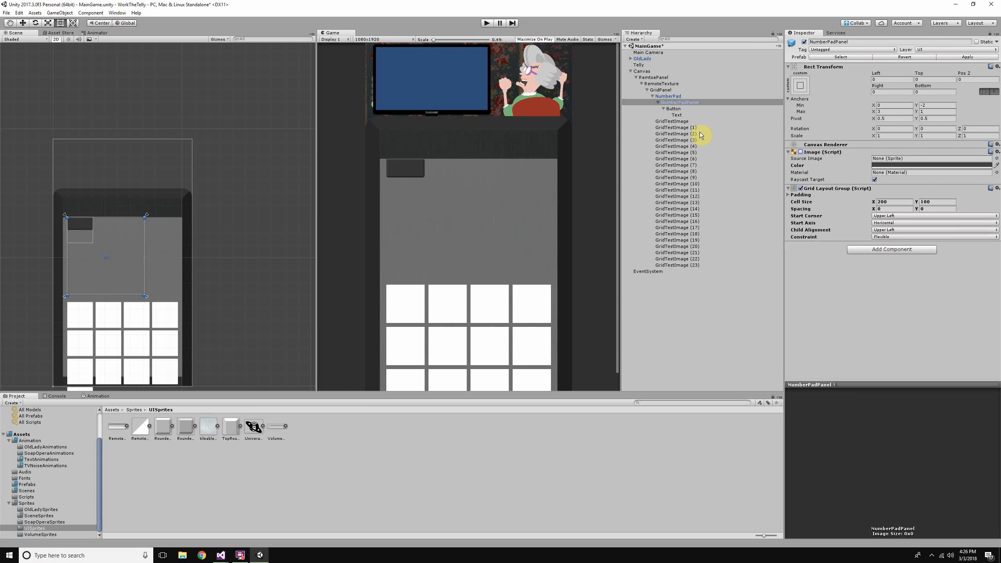
Step: Disable the Image component of GridPanel and inspect the button against the remote's metal texture
{"action": "left_click", "coordinate": [690, 97]}
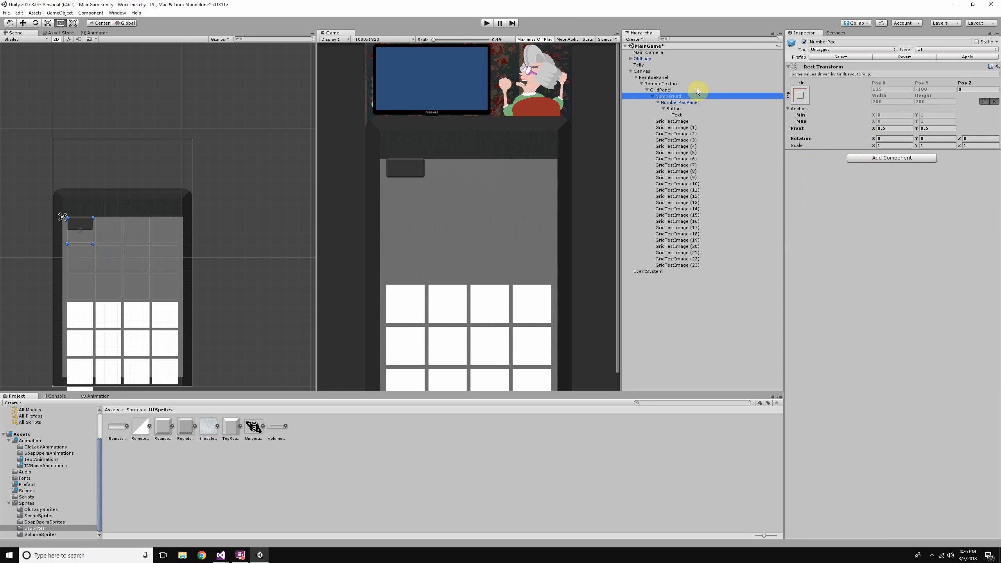
{"action": "left_click", "coordinate": [662, 90]}
{"action": "left_click", "coordinate": [801, 144]}
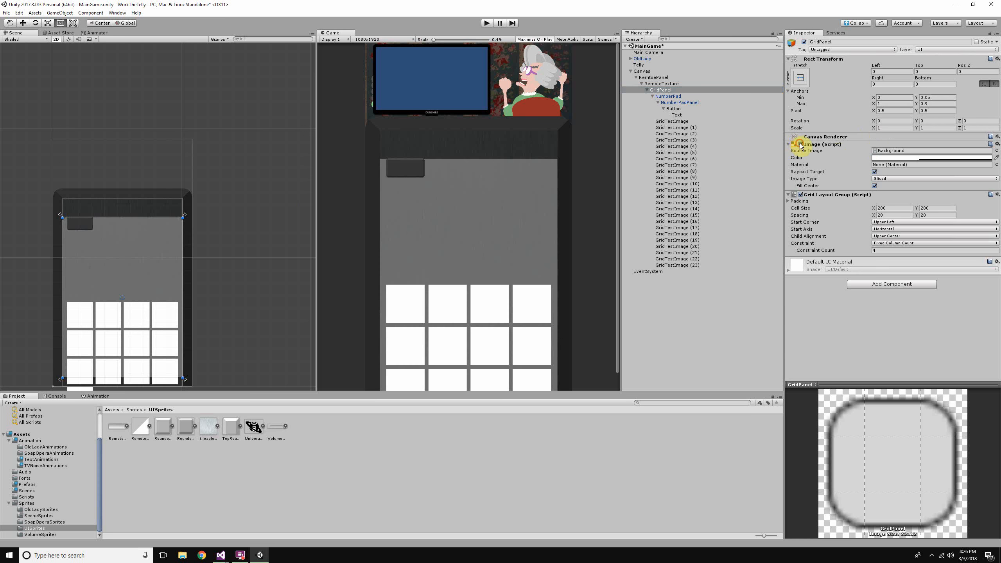
{"action": "scroll", "coordinate": [433, 178], "scroll_direction": "up", "scroll_amount": 2}
{"action": "scroll", "coordinate": [432, 174], "scroll_direction": "up", "scroll_amount": 3}
{"action": "middle_click_drag", "start_coordinate": [409, 177], "coordinate": [420, 194]}
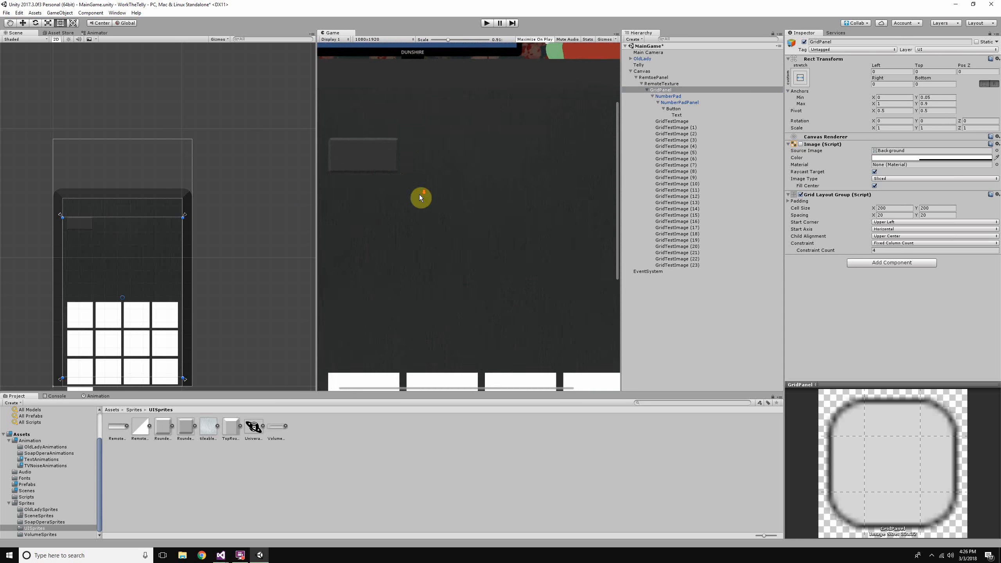
{"action": "scroll", "coordinate": [424, 199], "scroll_direction": "down", "scroll_amount": 2}
{"action": "middle_click_drag", "start_coordinate": [456, 233], "coordinate": [460, 280]}
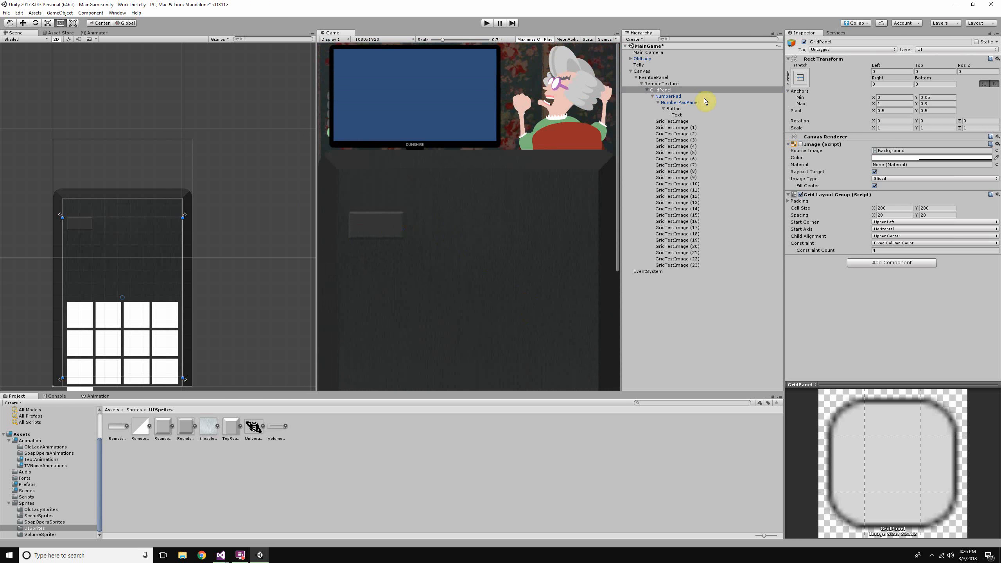
Step: Try a brightness (V) of 50 for the number pad button's image color and check it against the remote
{"action": "left_click", "coordinate": [673, 108]}
{"action": "left_click", "coordinate": [890, 167]}
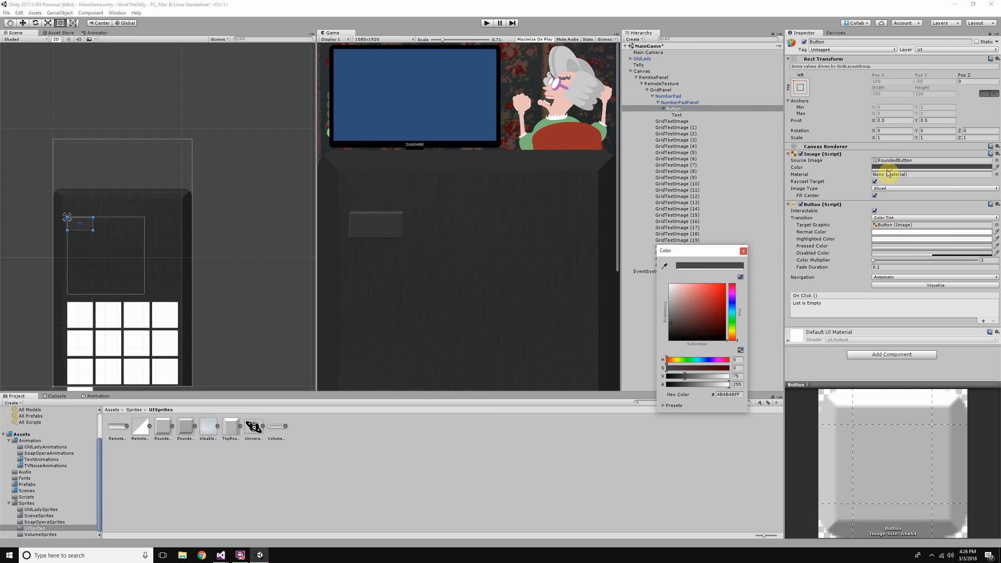
{"action": "left_click", "coordinate": [734, 376]}
{"action": "type", "text": "50"}
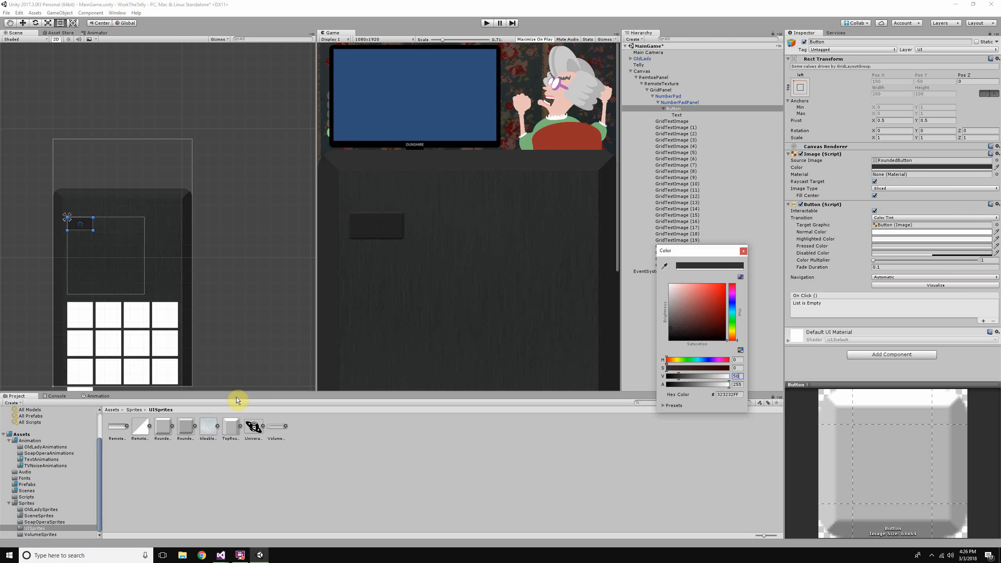
{"action": "left_click", "coordinate": [460, 283]}
{"action": "left_click", "coordinate": [674, 121]}
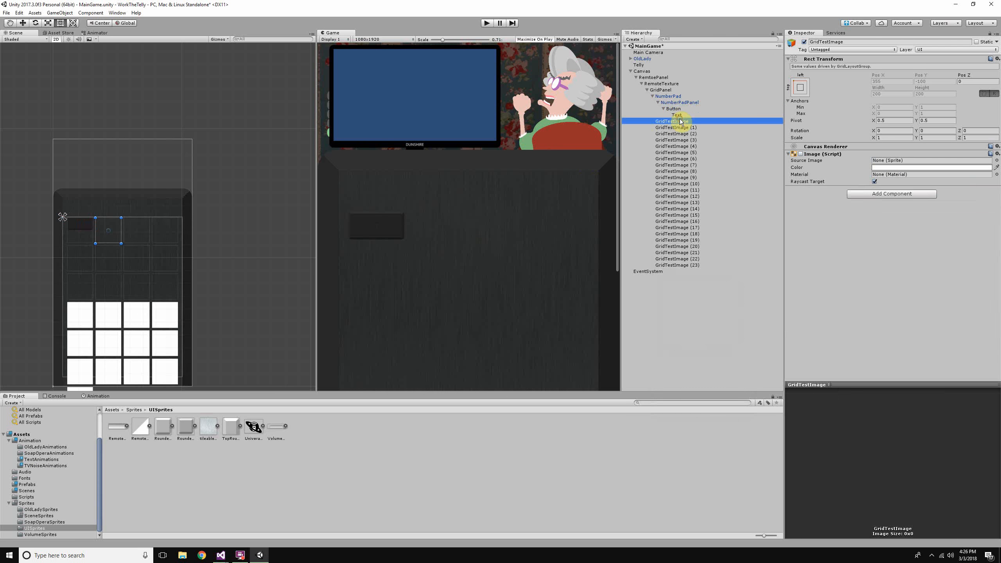
{"action": "scroll", "coordinate": [383, 260], "scroll_direction": "down", "scroll_amount": 2}
{"action": "scroll", "coordinate": [384, 260], "scroll_direction": "down", "scroll_amount": 3}
{"action": "scroll", "coordinate": [389, 258], "scroll_direction": "up", "scroll_amount": 3}
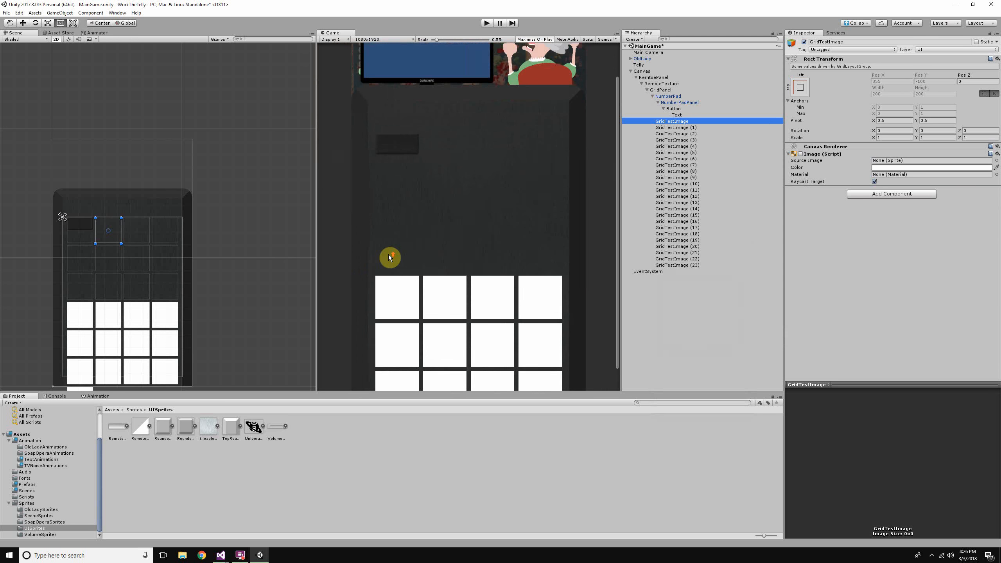
Step: Set the brightness (V) of the number pad button's image color to 65
{"action": "left_click", "coordinate": [691, 115]}
{"action": "left_click", "coordinate": [688, 108]}
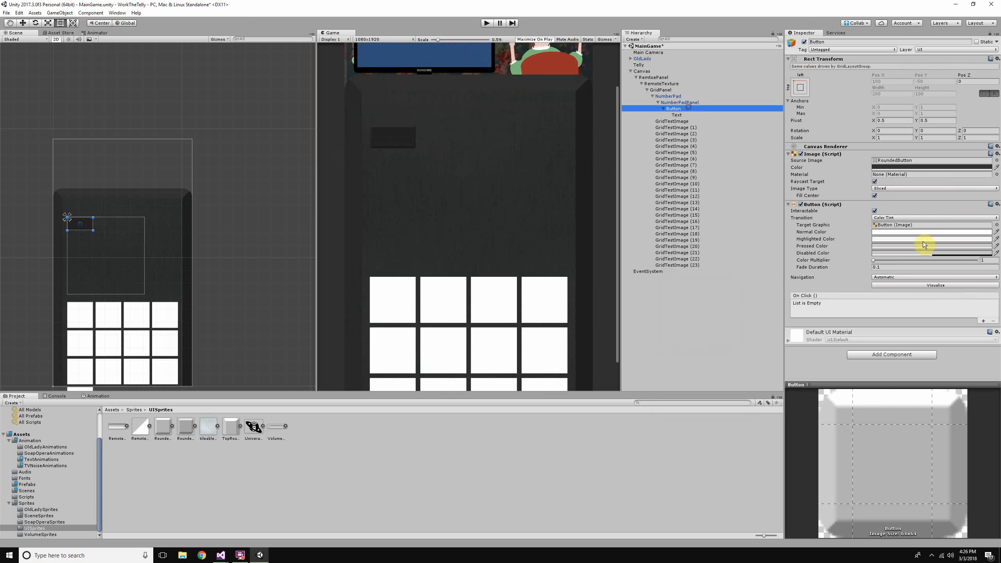
{"action": "left_click", "coordinate": [890, 167]}
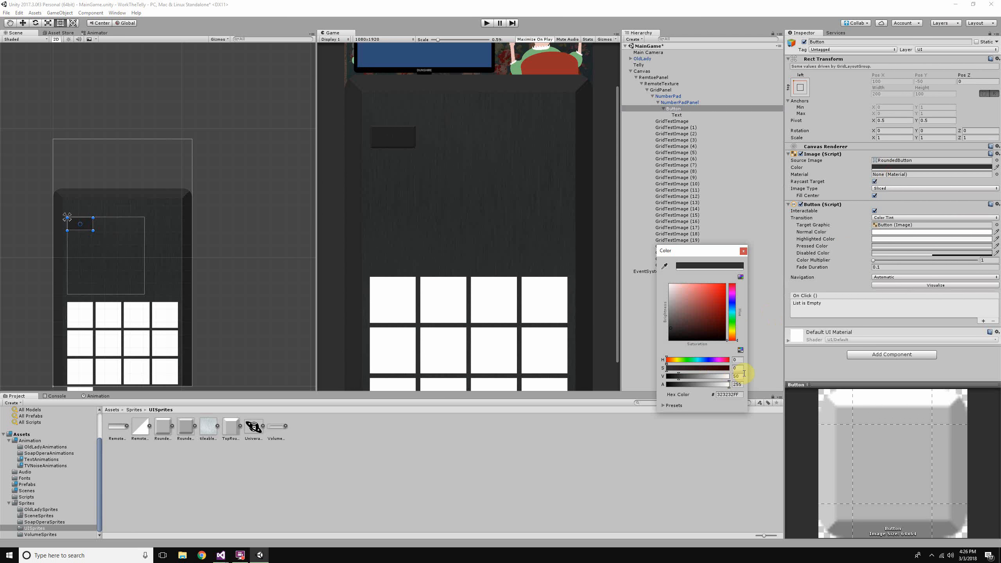
{"action": "type", "text": "65"}
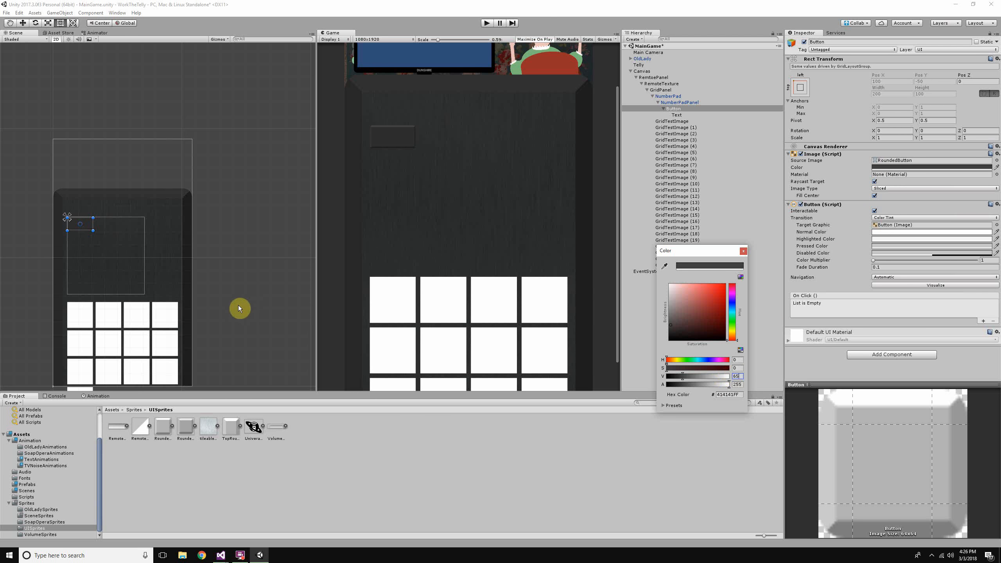
{"action": "left_click", "coordinate": [481, 156]}
Step: Set the color of the button's Text to white
{"action": "left_click", "coordinate": [677, 115]}
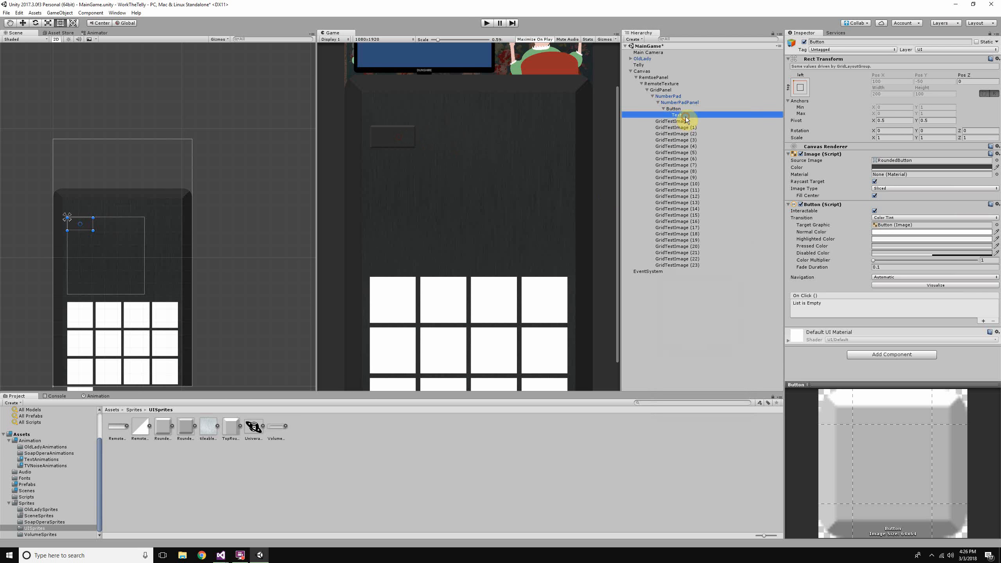
{"action": "left_click", "coordinate": [908, 261]}
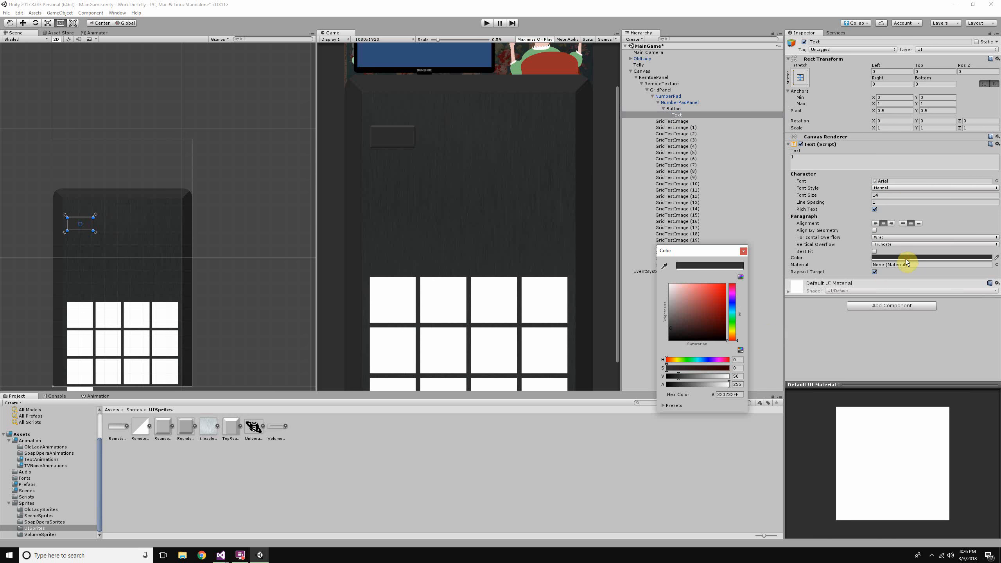
{"action": "left_click_drag", "start_coordinate": [691, 328], "coordinate": [583, 232]}
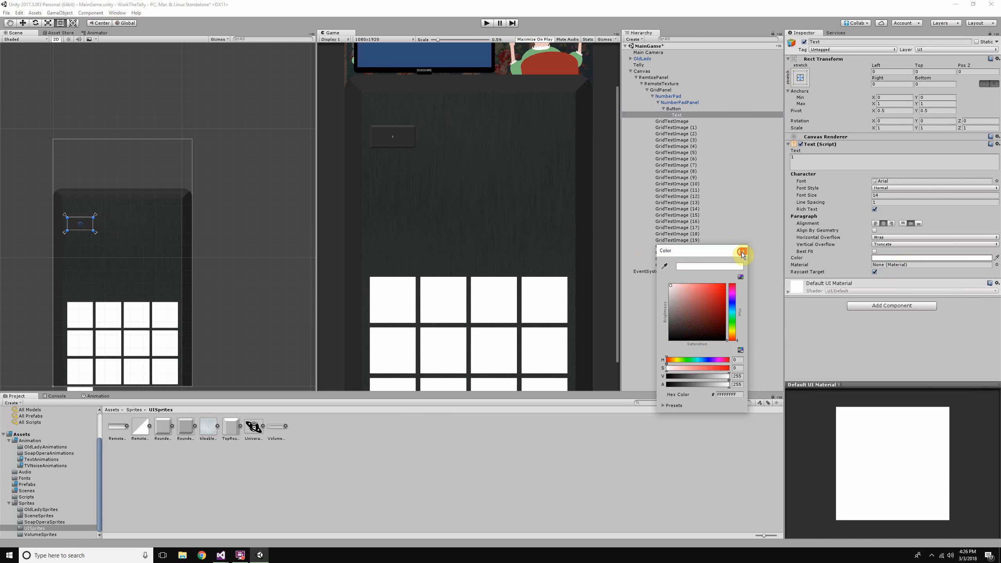
{"action": "left_click", "coordinate": [743, 251]}
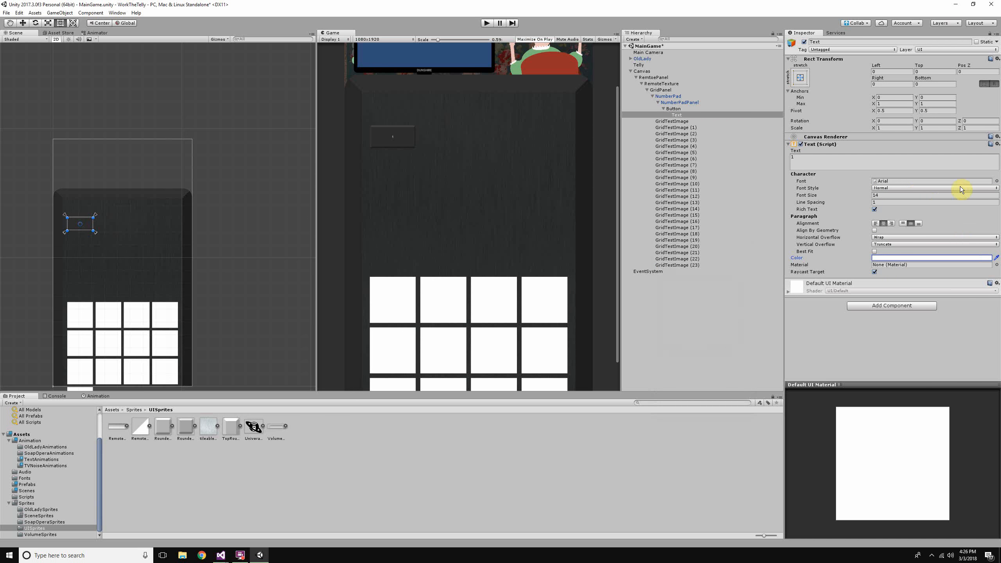
Step: Change the font of the button's Text to Prototype
{"action": "left_click", "coordinate": [997, 181]}
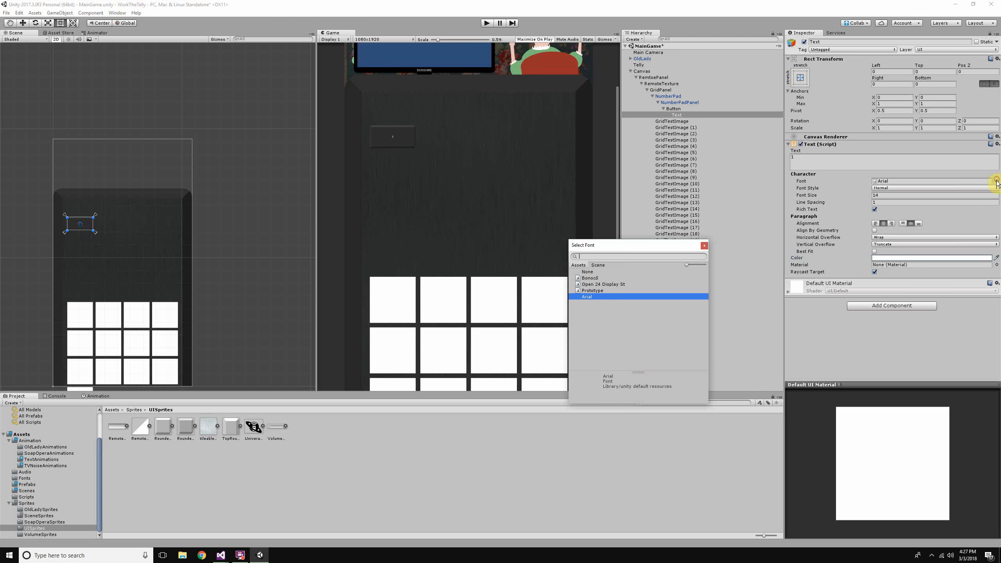
{"action": "left_click", "coordinate": [606, 291]}
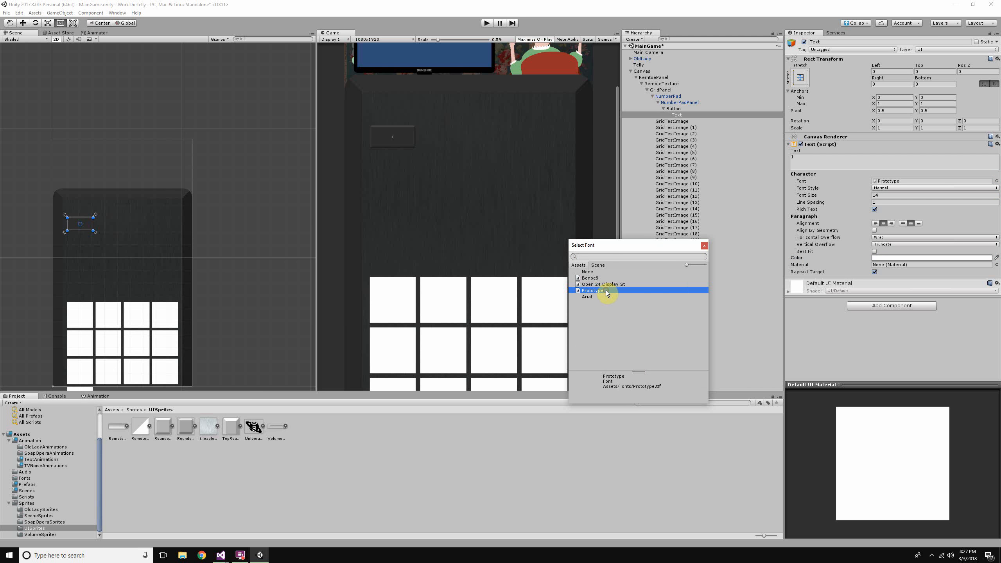
{"action": "left_click", "coordinate": [704, 248]}
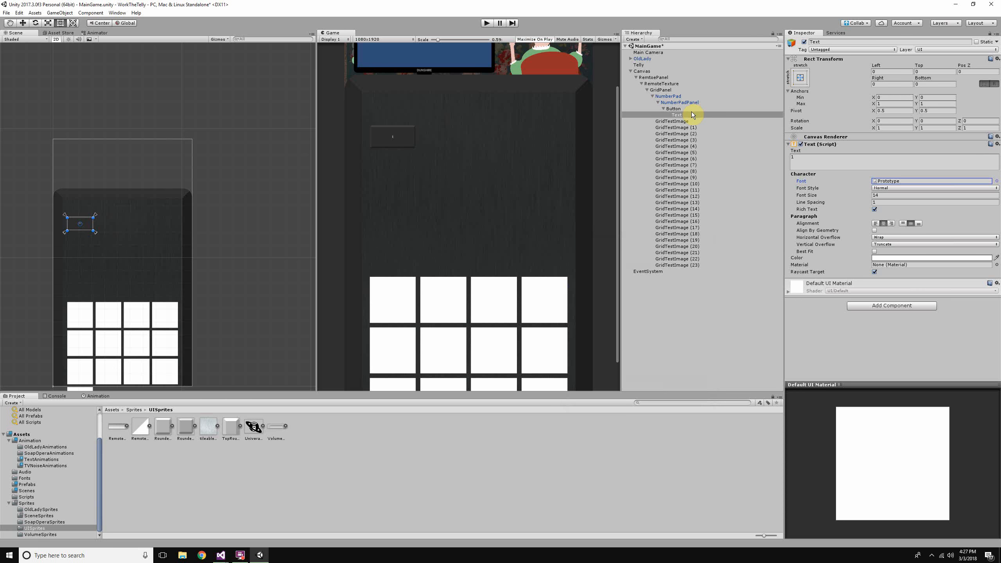
Step: Enable Best Fit on the button's Text and inspect the label in the game preview
{"action": "left_click", "coordinate": [874, 252]}
{"action": "scroll", "coordinate": [353, 142], "scroll_direction": "up", "scroll_amount": 5}
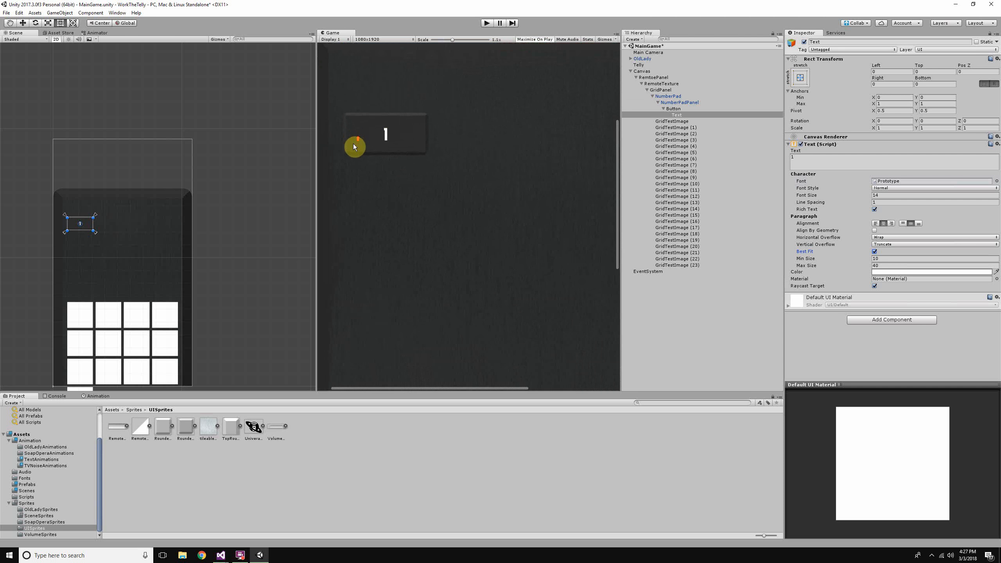
{"action": "scroll", "coordinate": [444, 244], "scroll_direction": "down", "scroll_amount": 3}
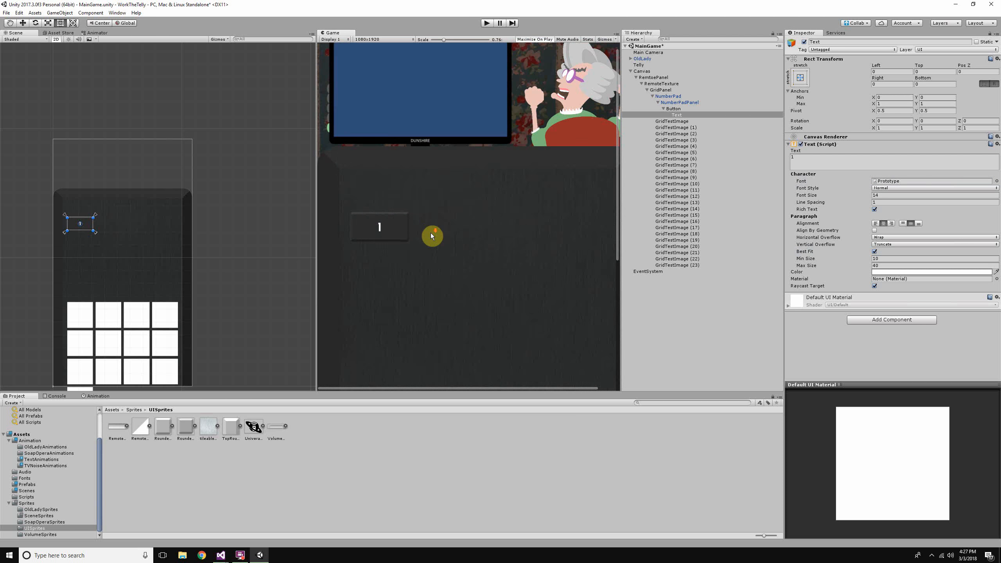
{"action": "scroll", "coordinate": [432, 236], "scroll_direction": "down", "scroll_amount": 2}
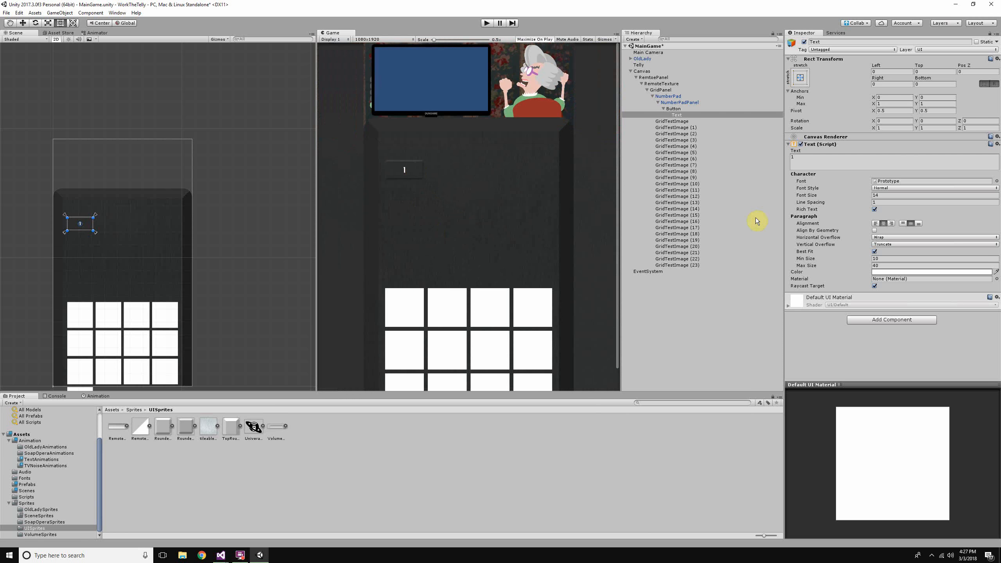
Step: Rename the button under NumberPadPanel as Button (1)
{"action": "left_click", "coordinate": [675, 110]}
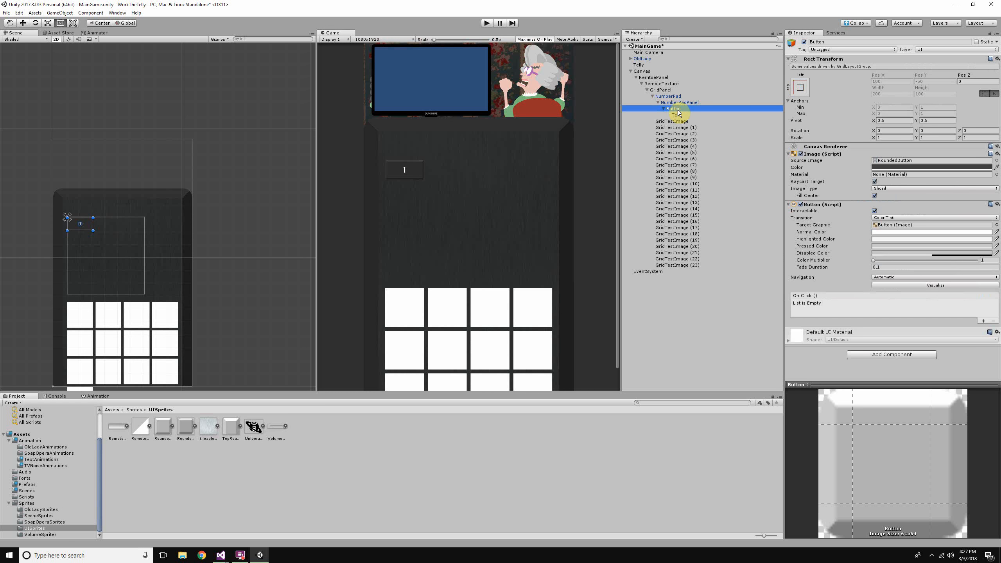
{"action": "left_click", "coordinate": [674, 109]}
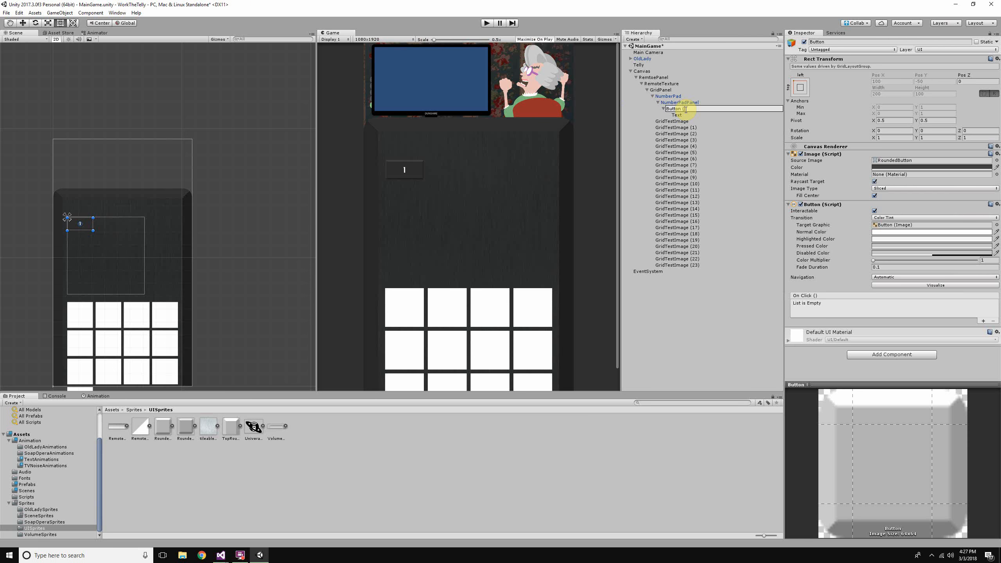
{"action": "type", "text": "(1)"}
{"action": "key", "text": "Return"}
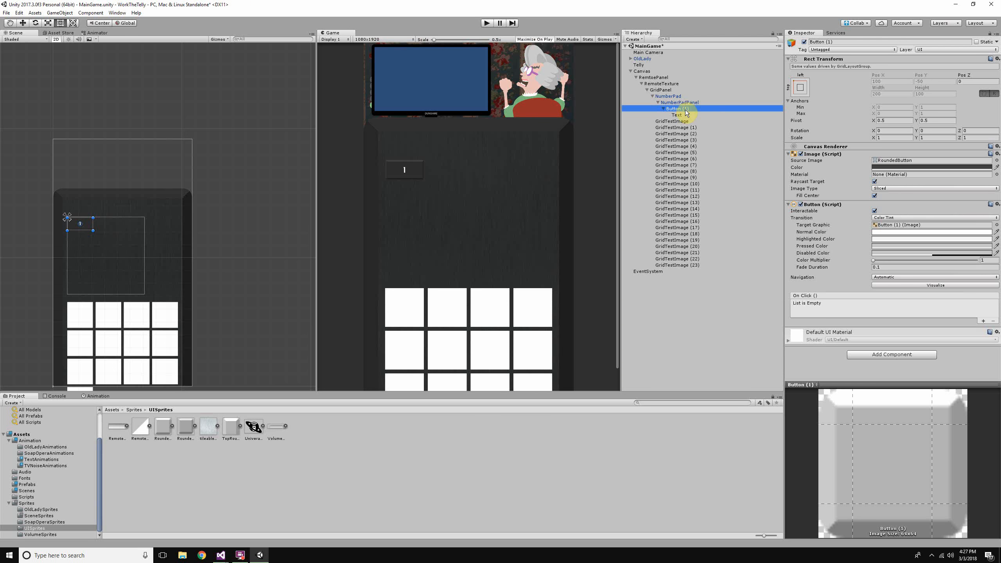
{"action": "right_click", "coordinate": [681, 110]}
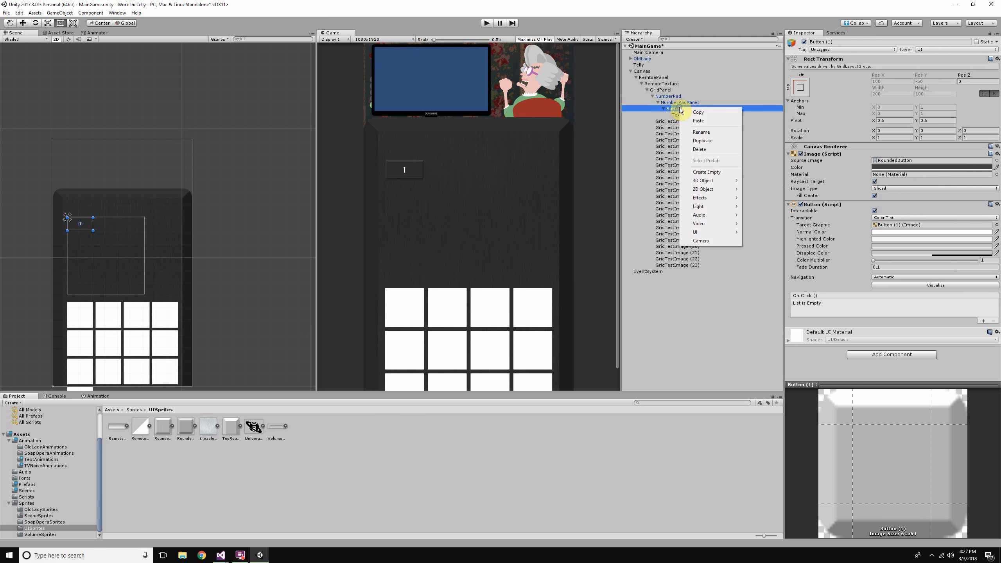
{"action": "left_click", "coordinate": [717, 141]}
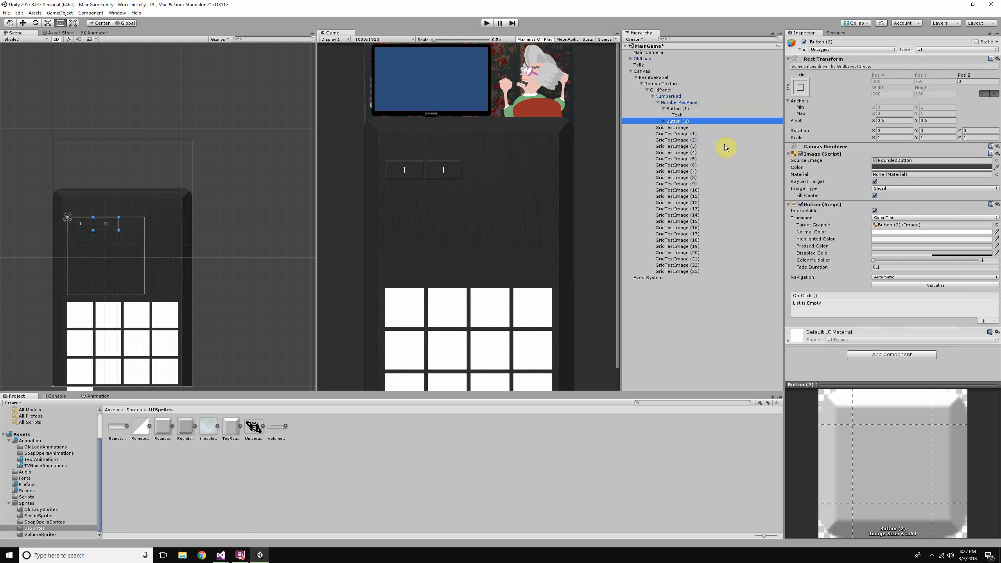
{"action": "key", "text": "Delete"}
Step: Duplicate Button (1) inside NumberPadPanel to make a second number button
{"action": "left_click", "coordinate": [682, 109]}
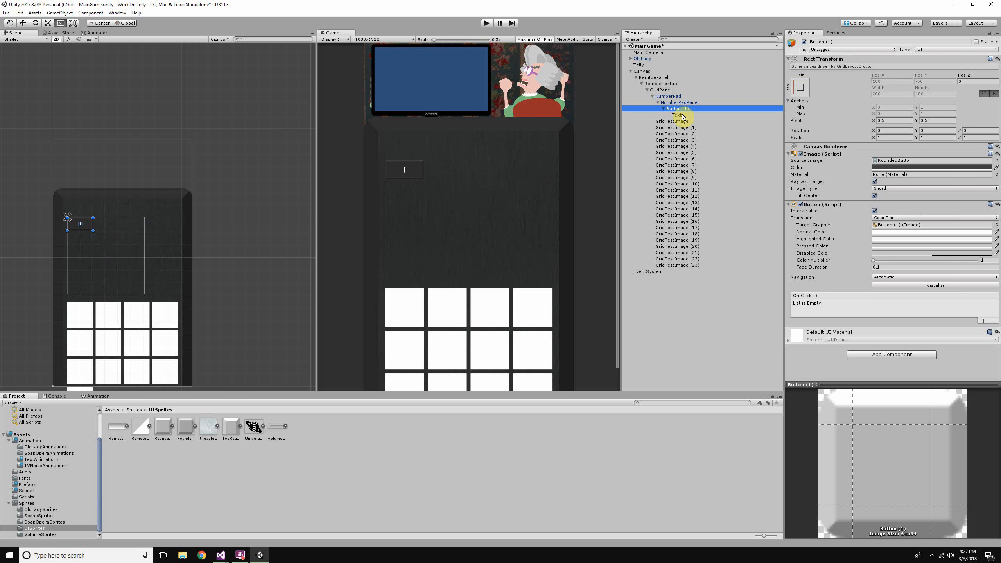
{"action": "right_click", "coordinate": [686, 112]}
{"action": "left_click", "coordinate": [710, 140]}
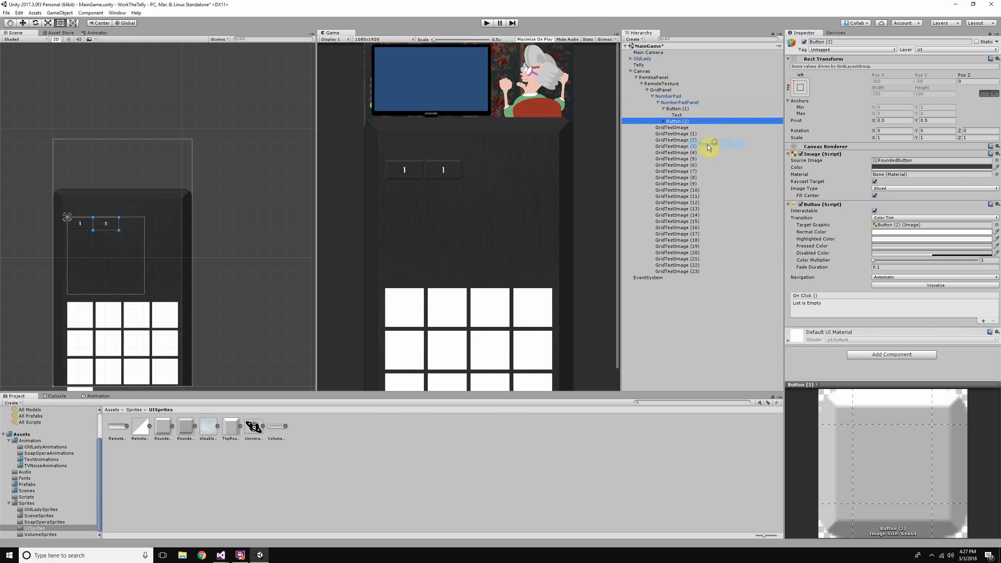
Step: Change the label text of Button (2) to 2, without an extra line break
{"action": "left_click", "coordinate": [687, 122]}
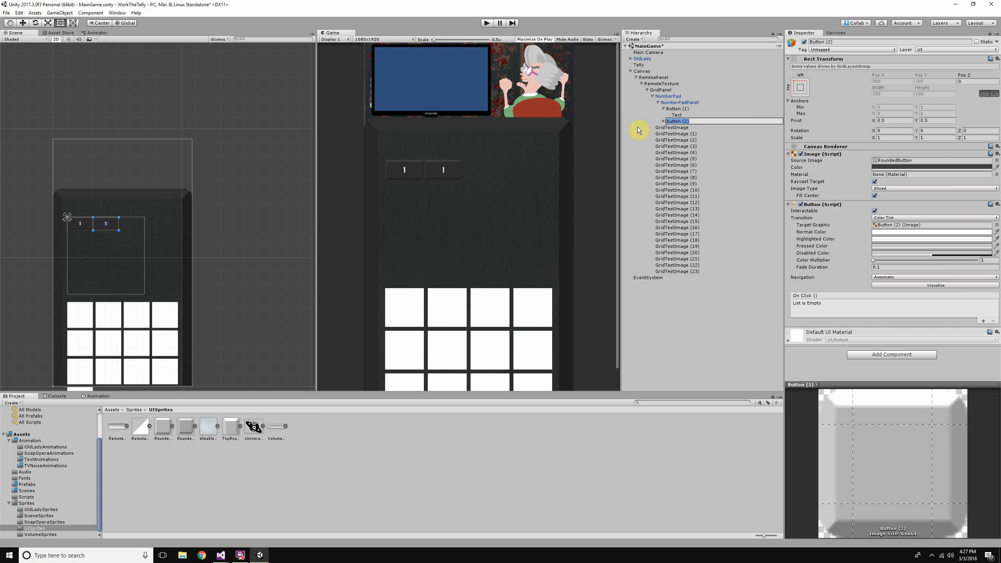
{"action": "left_click", "coordinate": [665, 121]}
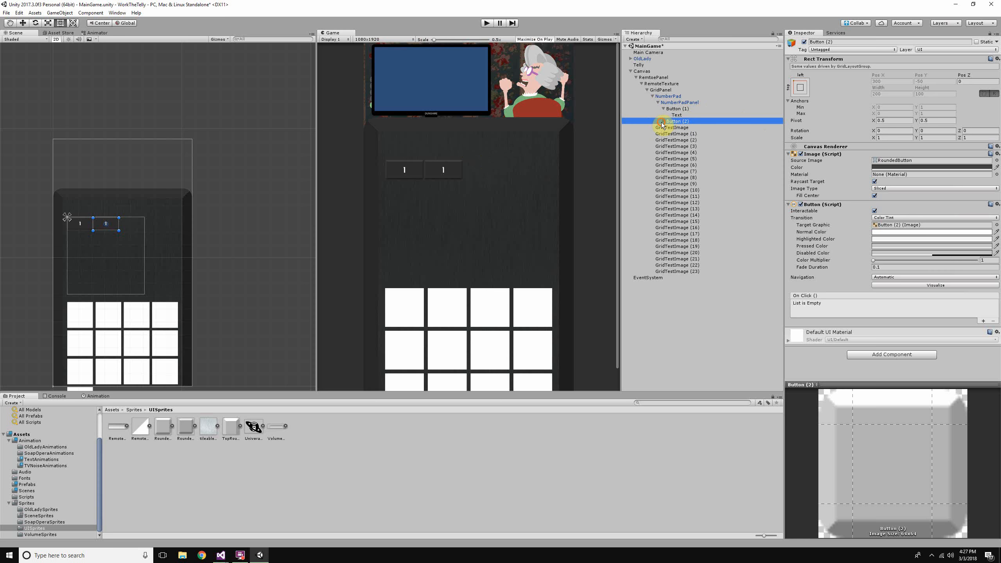
{"action": "left_click", "coordinate": [663, 121]}
{"action": "left_click", "coordinate": [677, 128]}
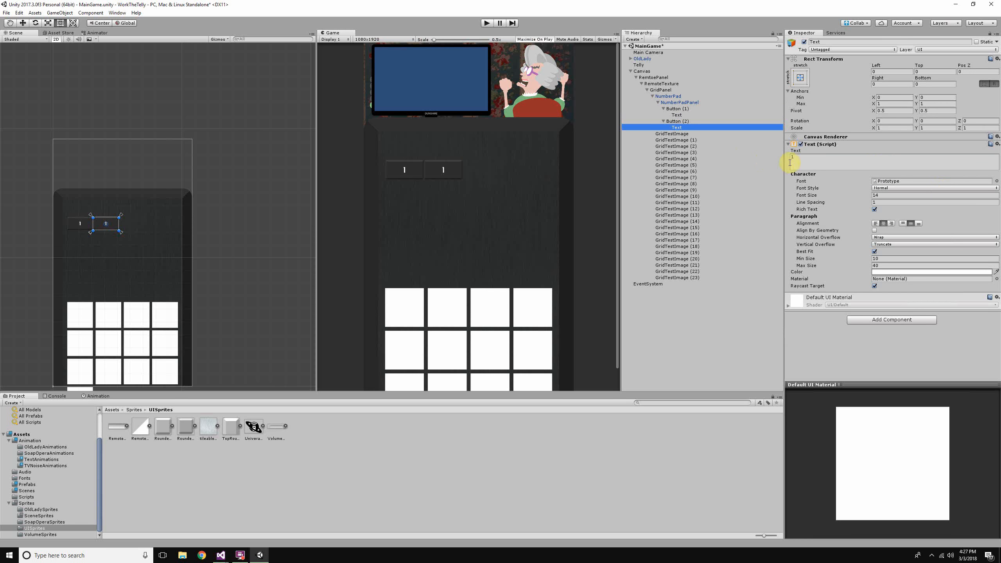
{"action": "left_click", "coordinate": [792, 161]}
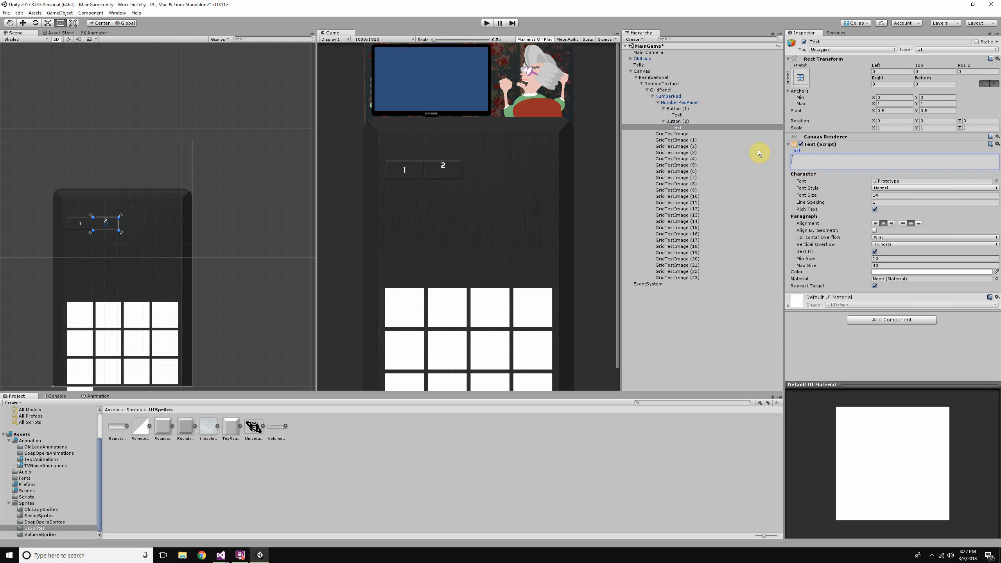
{"action": "key", "text": "BackSpace"}
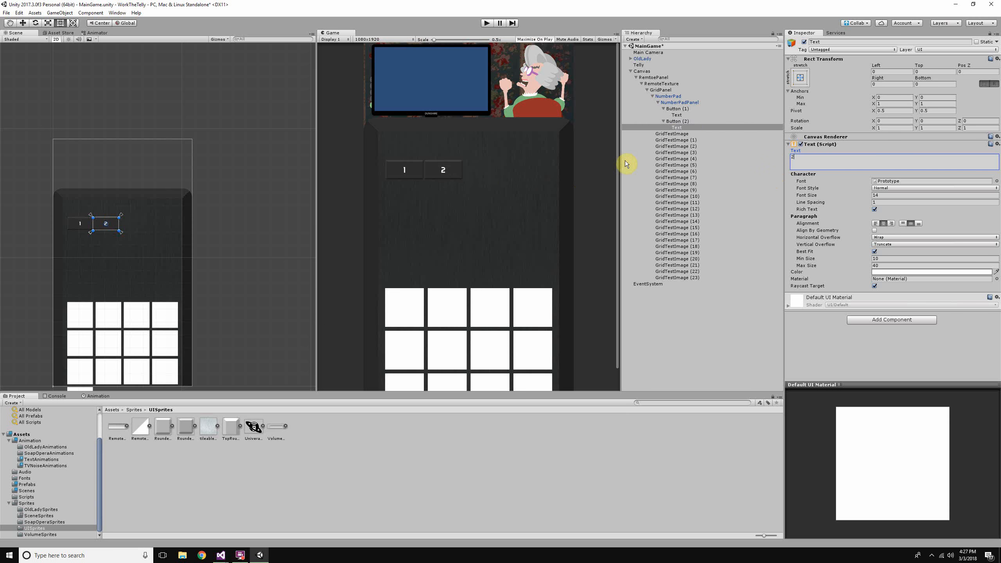
{"action": "left_click", "coordinate": [688, 123]}
{"action": "left_click", "coordinate": [693, 122]}
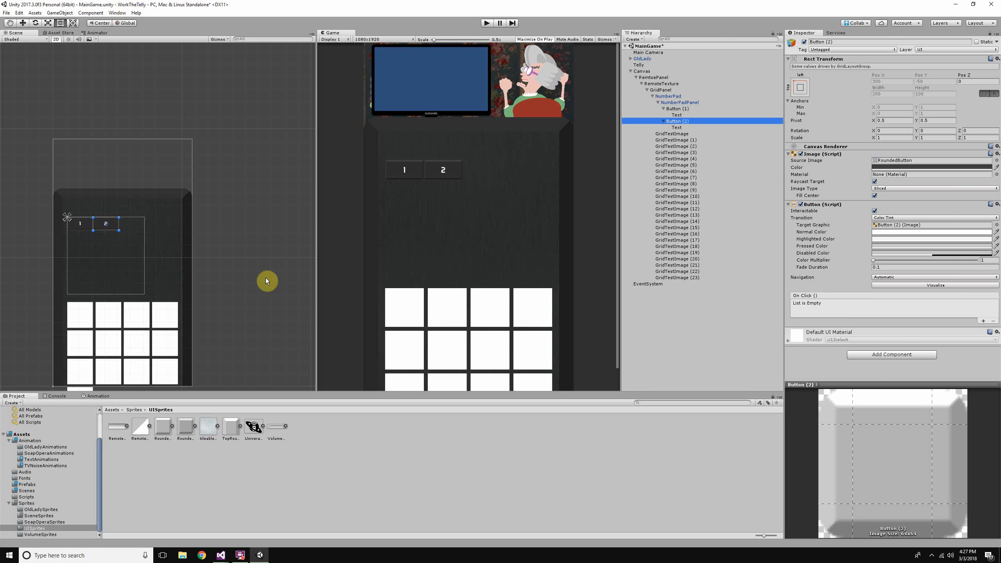
Step: Set the Grid Layout Group constraint of NumberPadPanel to Fixed Column Count
{"action": "left_click", "coordinate": [674, 102]}
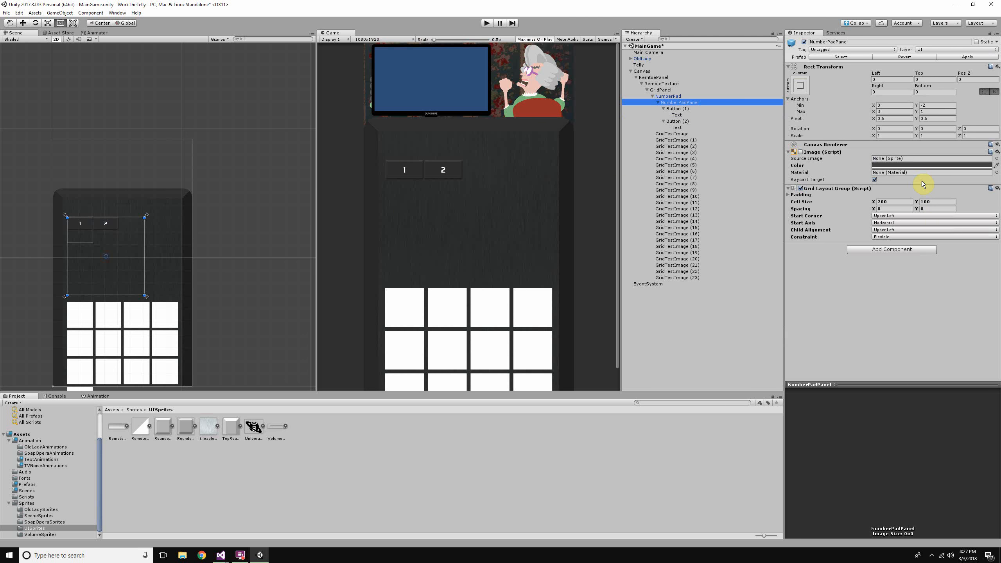
{"action": "left_click", "coordinate": [915, 239]}
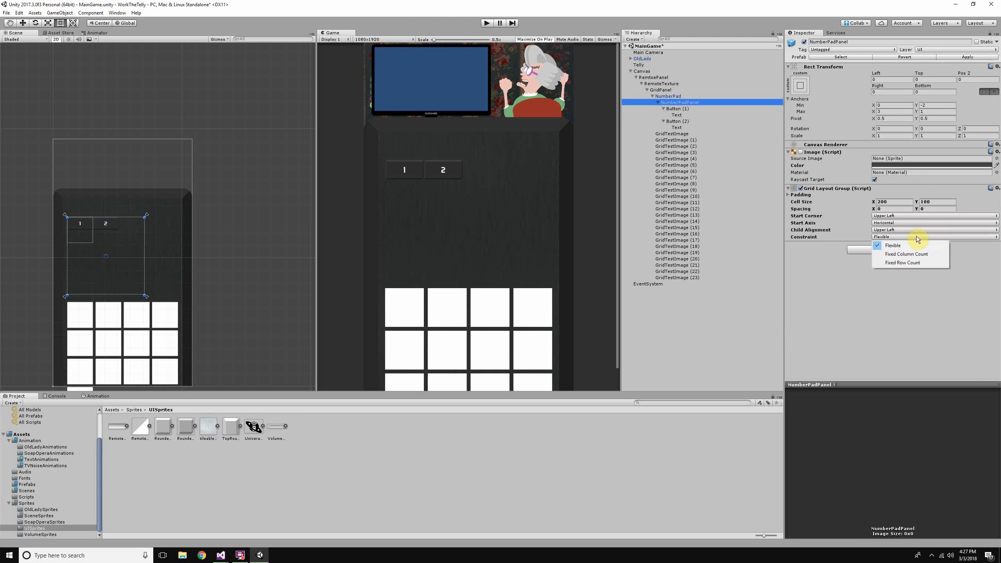
{"action": "left_click", "coordinate": [907, 256]}
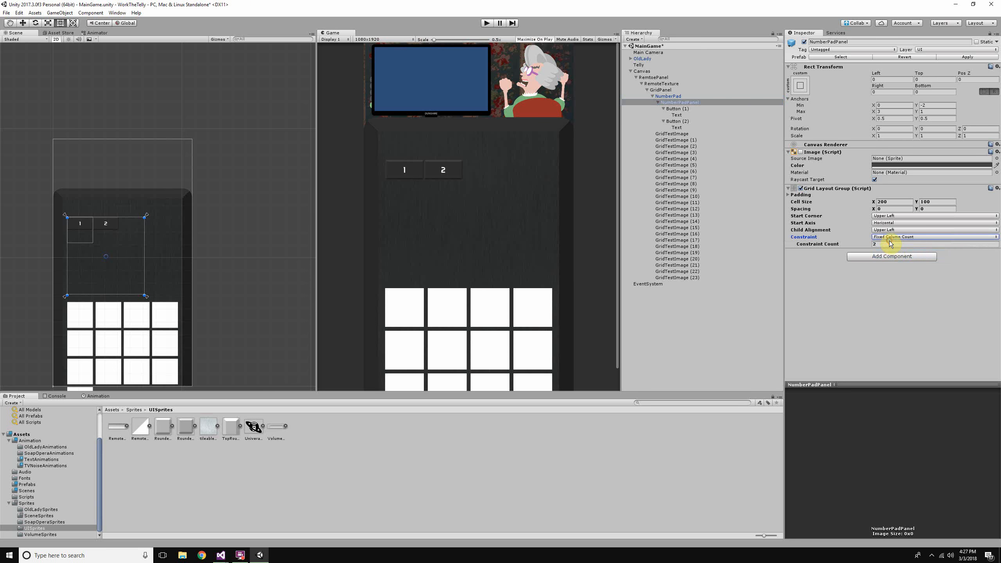
{"action": "left_click", "coordinate": [890, 243]}
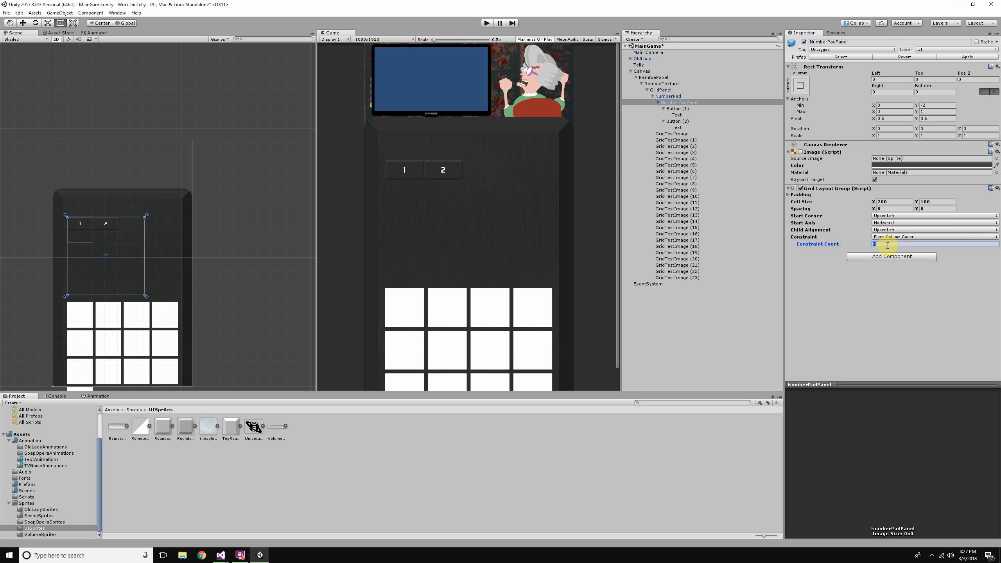
{"action": "left_click", "coordinate": [111, 229]}
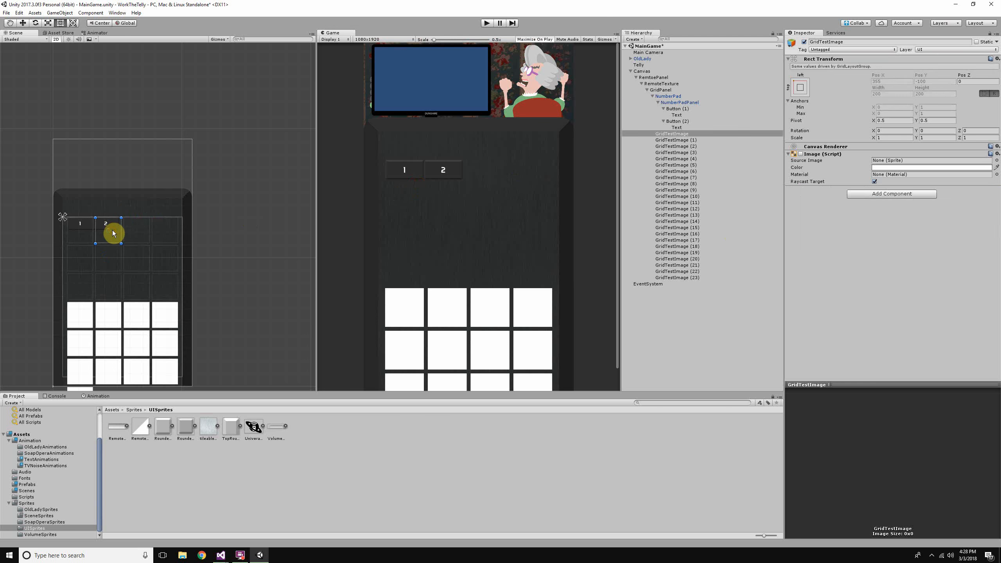
Step: Examine how Button (1) and Button (2) line up with the overlapping GridTestImage cell of the outer grid
{"action": "left_click", "coordinate": [82, 227]}
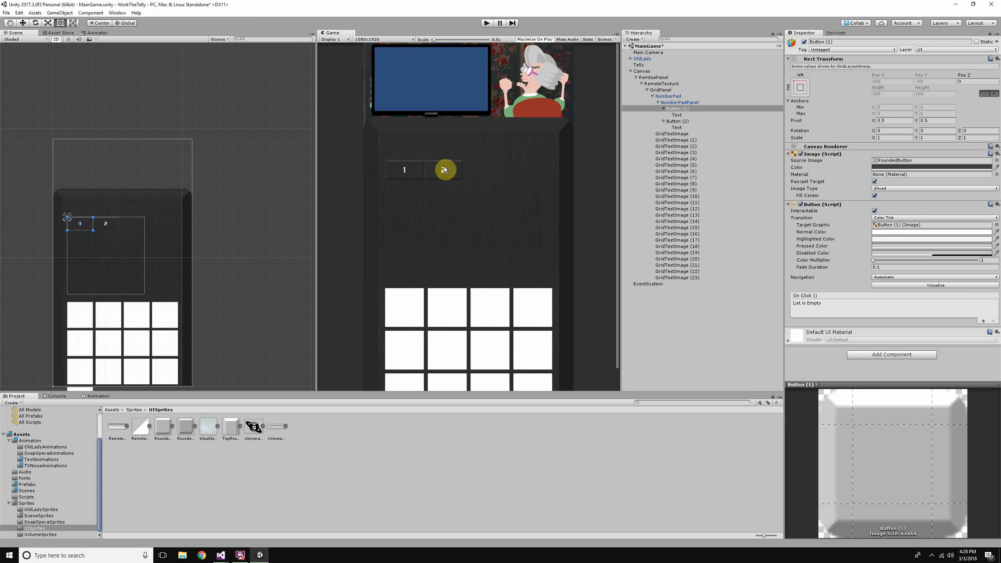
{"action": "left_click", "coordinate": [101, 224]}
{"action": "scroll", "coordinate": [114, 224], "scroll_direction": "up", "scroll_amount": 2}
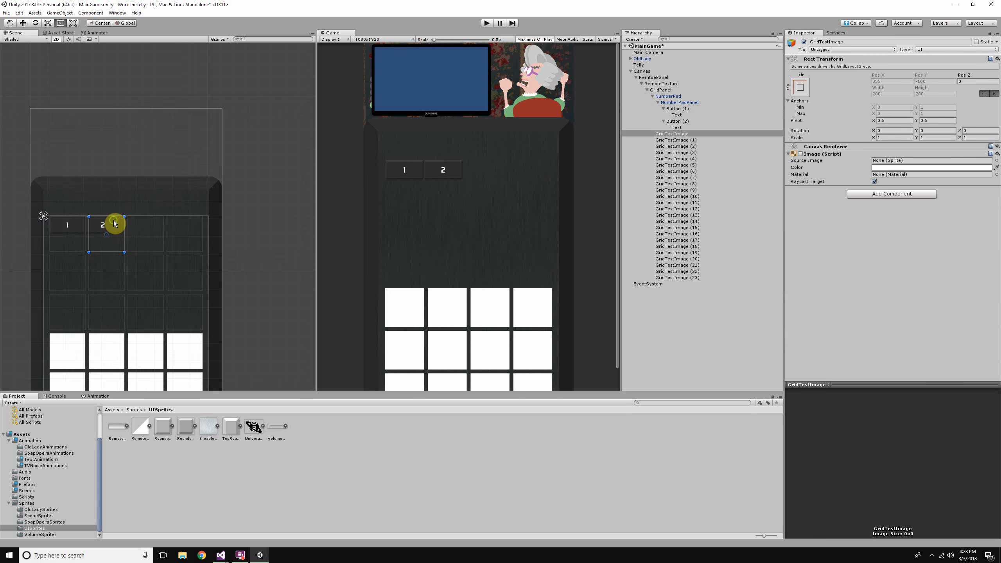
{"action": "scroll", "coordinate": [114, 223], "scroll_direction": "up", "scroll_amount": 3}
{"action": "left_click", "coordinate": [189, 151]}
{"action": "left_click", "coordinate": [234, 154]}
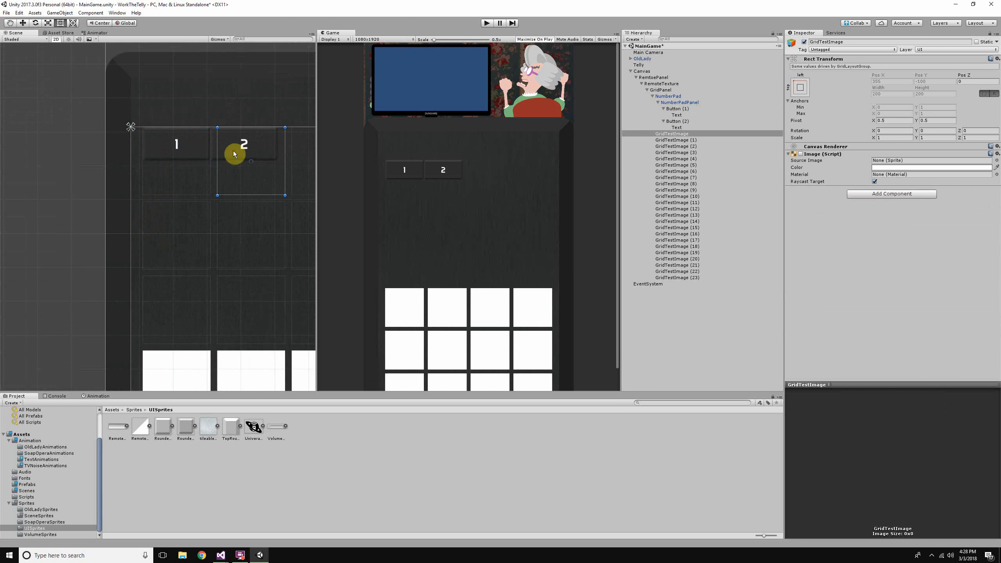
{"action": "left_click", "coordinate": [200, 154]}
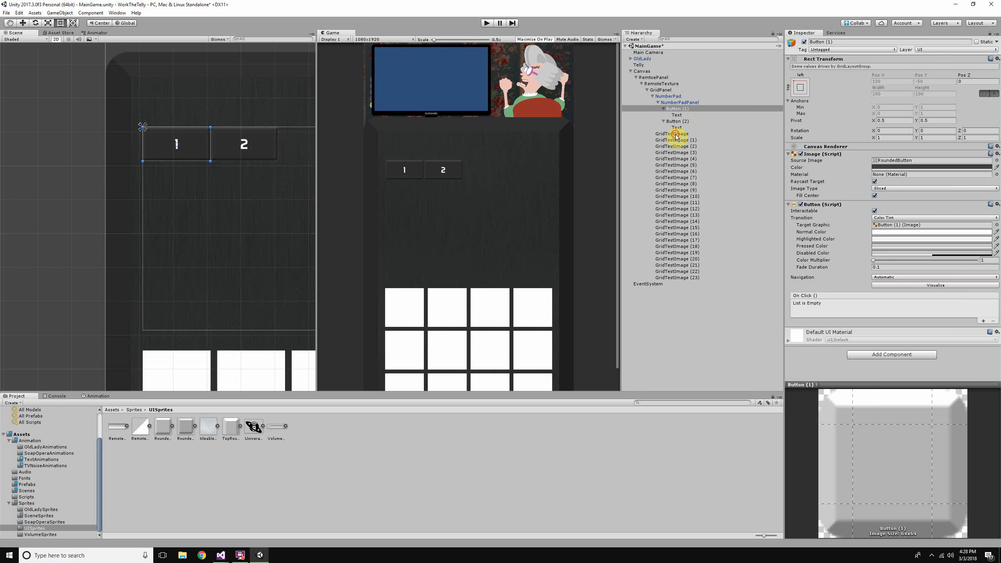
{"action": "left_click", "coordinate": [675, 135]}
{"action": "left_click", "coordinate": [197, 145]}
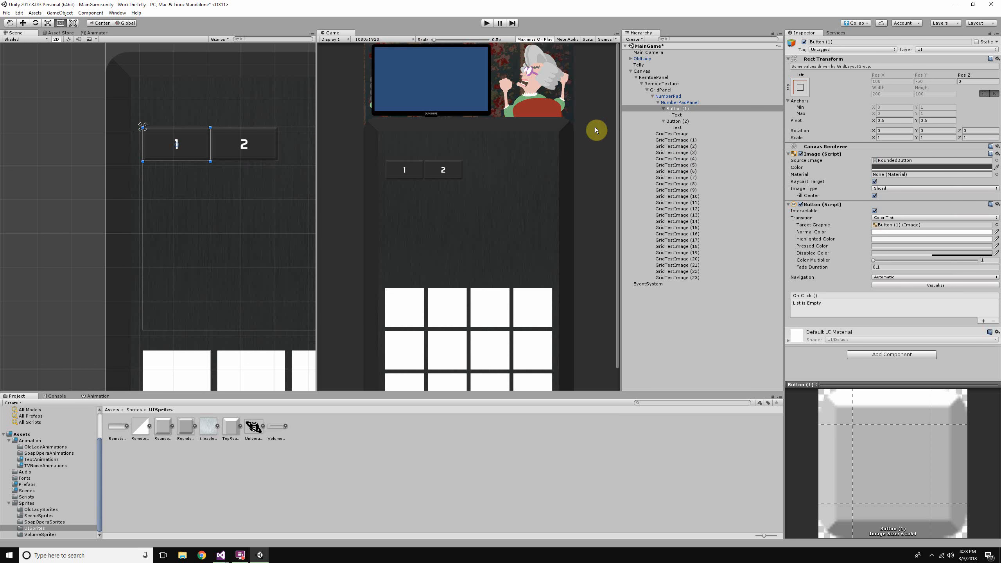
Step: Deactivate all the GridTestImage objects, from GridTestImage through GridTestImage (23)
{"action": "left_click", "coordinate": [682, 140]}
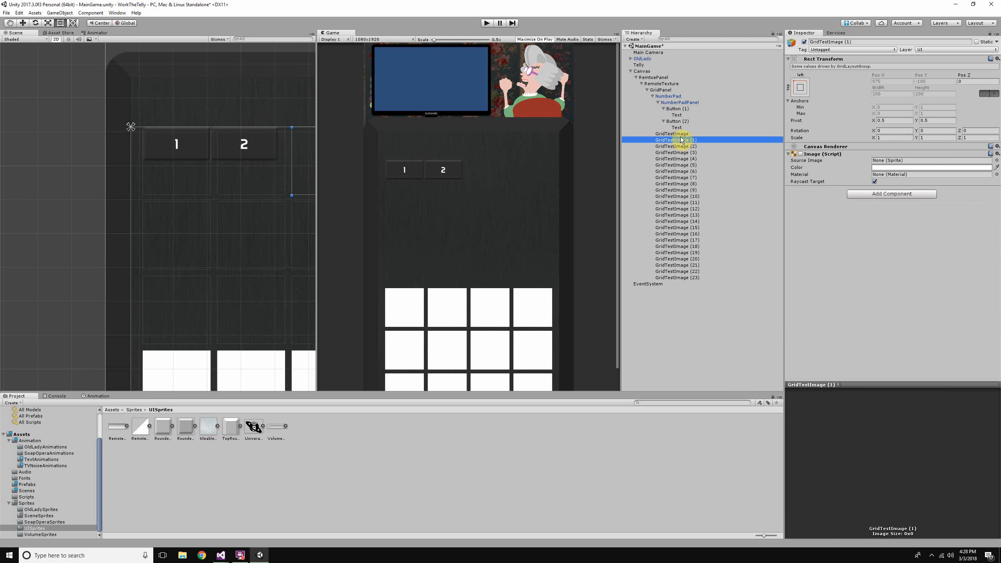
{"action": "left_click", "coordinate": [675, 134]}
{"action": "left_click", "coordinate": [699, 278], "text": "shift"}
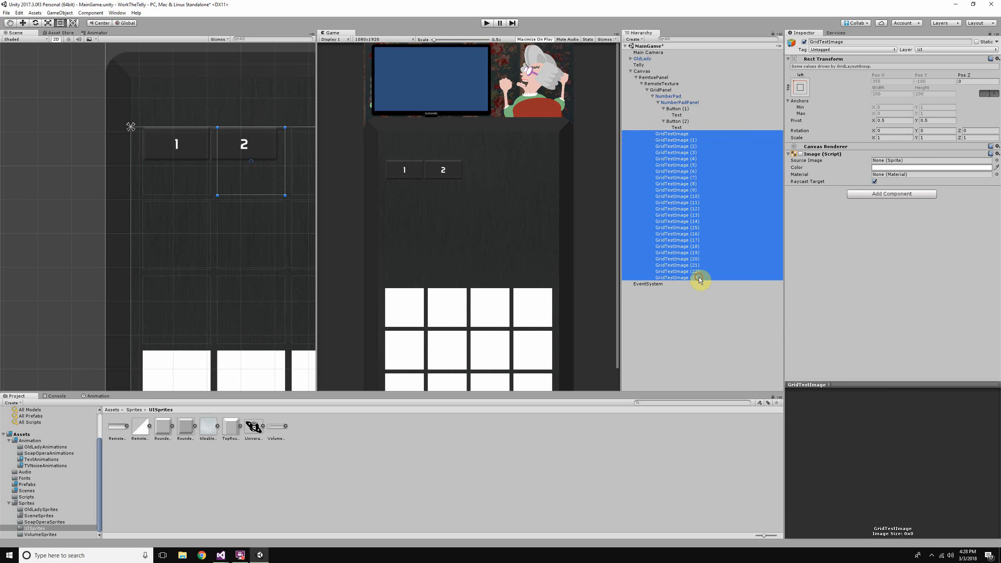
{"action": "left_click", "coordinate": [804, 42]}
{"action": "scroll", "coordinate": [225, 172], "scroll_direction": "down", "scroll_amount": 3}
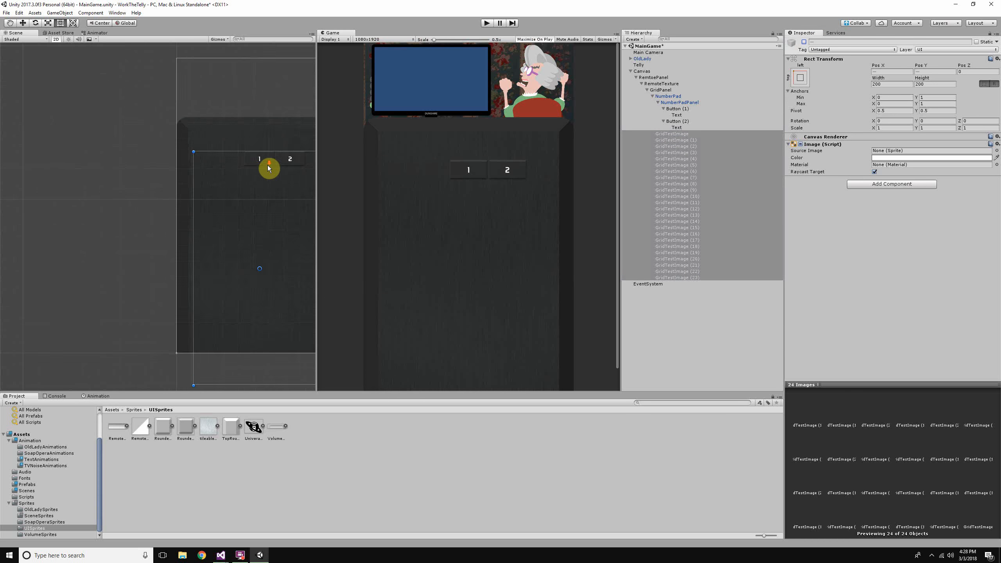
{"action": "scroll", "coordinate": [269, 168], "scroll_direction": "down", "scroll_amount": 3}
{"action": "scroll", "coordinate": [581, 169], "scroll_direction": "up", "scroll_amount": 1}
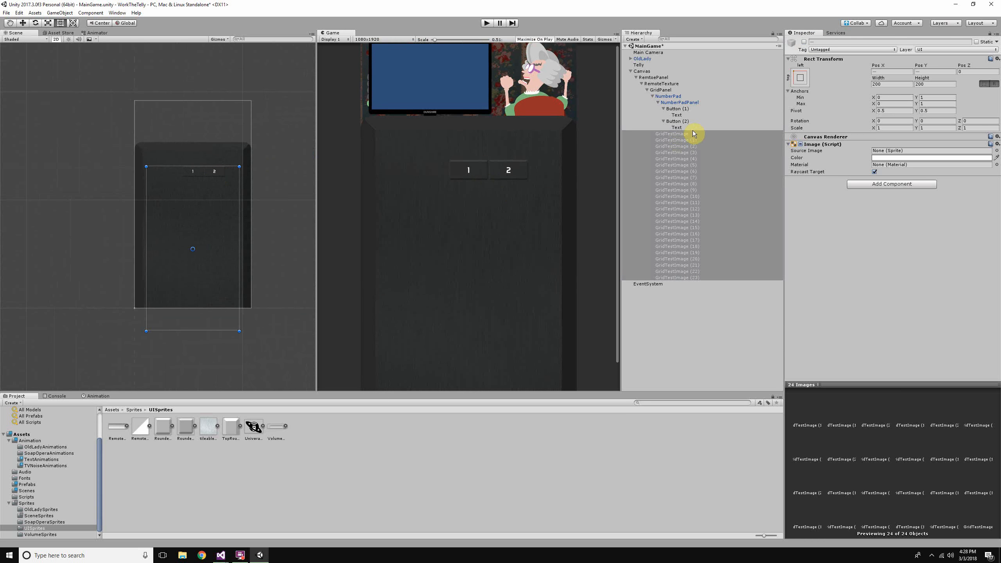
Step: Set the horizontal spacing of the Grid Layout Group on NumberPadPanel to 20
{"action": "left_click", "coordinate": [690, 121]}
{"action": "scroll", "coordinate": [215, 197], "scroll_direction": "up", "scroll_amount": 3}
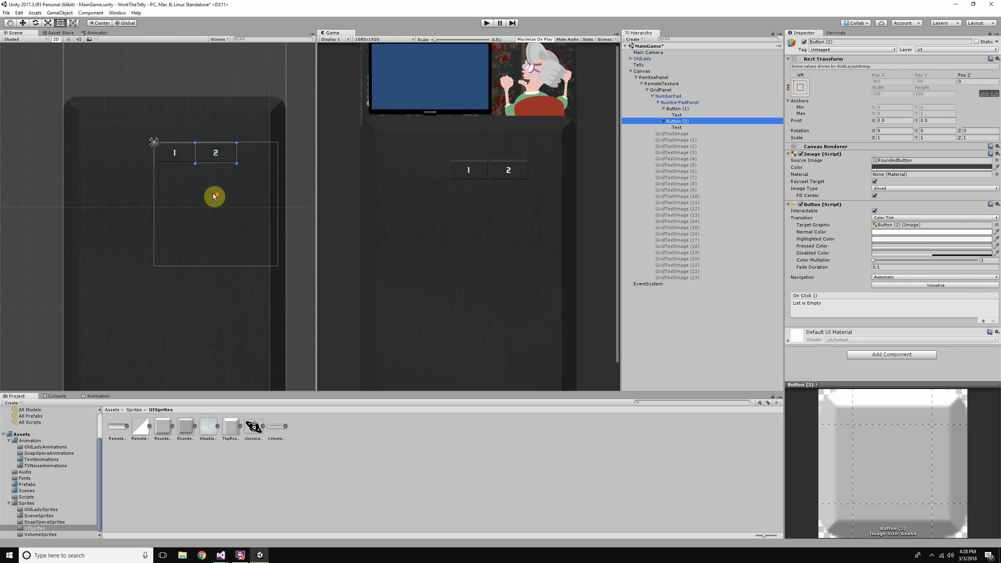
{"action": "scroll", "coordinate": [215, 197], "scroll_direction": "up", "scroll_amount": 2}
{"action": "left_click", "coordinate": [184, 141]}
{"action": "left_click", "coordinate": [201, 141]}
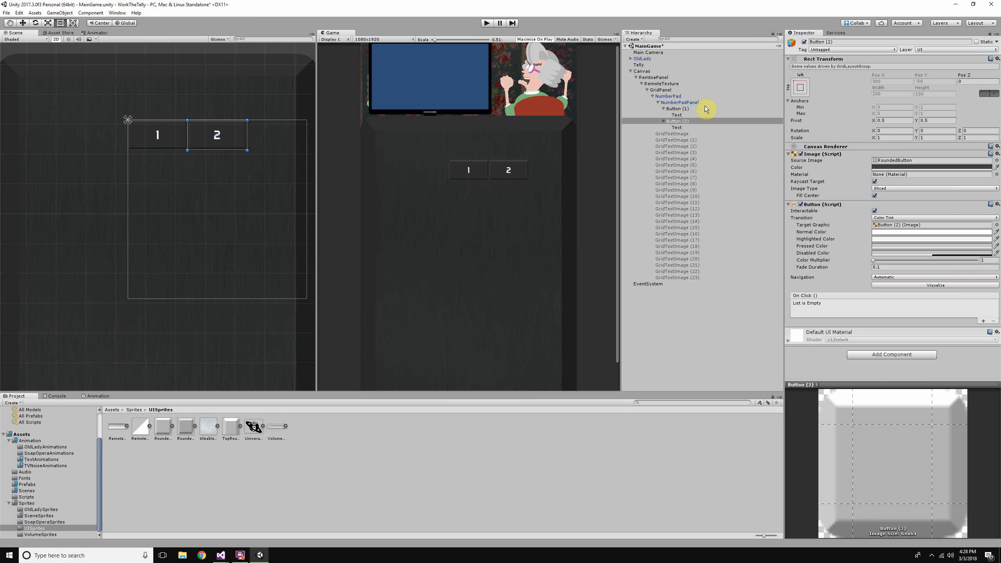
{"action": "left_click", "coordinate": [680, 103]}
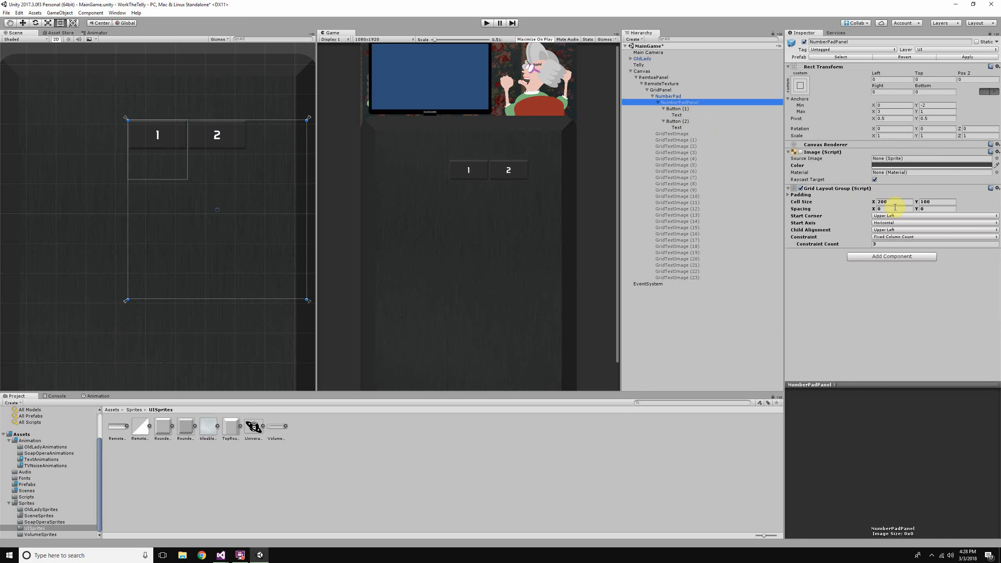
{"action": "left_click", "coordinate": [892, 208]}
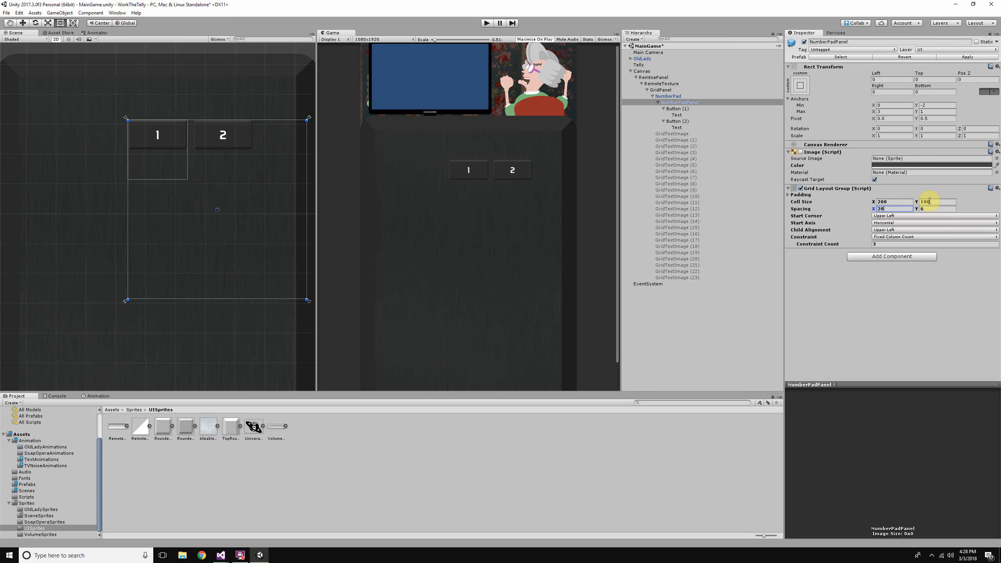
{"action": "scroll", "coordinate": [179, 141], "scroll_direction": "down", "scroll_amount": 4}
{"action": "scroll", "coordinate": [563, 188], "scroll_direction": "down", "scroll_amount": 1}
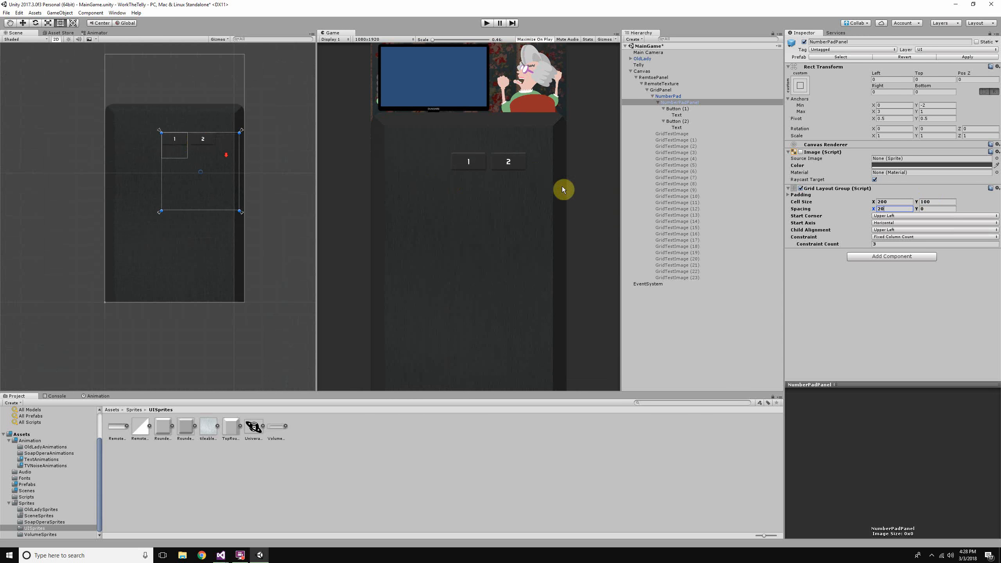
{"action": "left_click", "coordinate": [700, 140]}
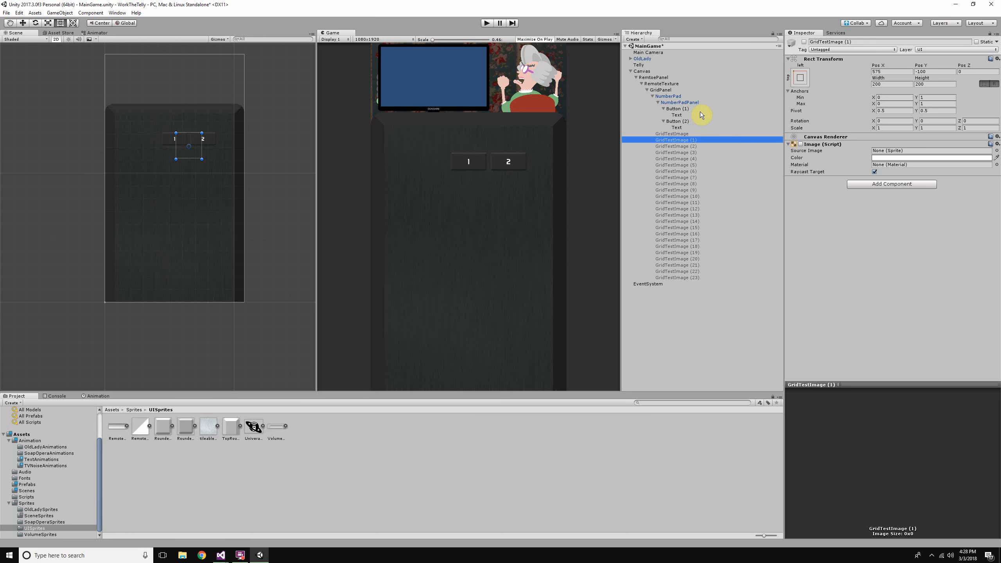
{"action": "left_click", "coordinate": [693, 102]}
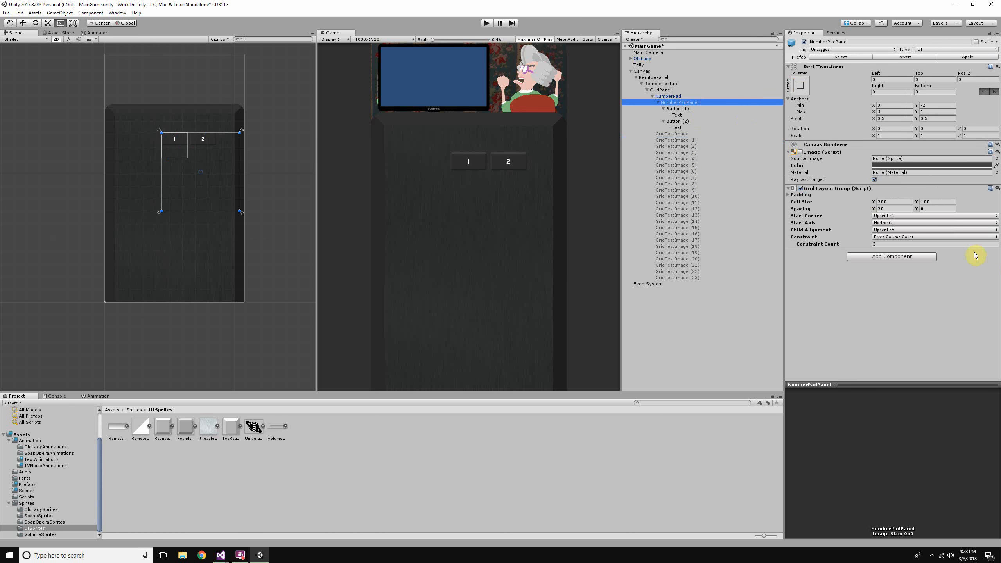
{"action": "left_click", "coordinate": [891, 202]}
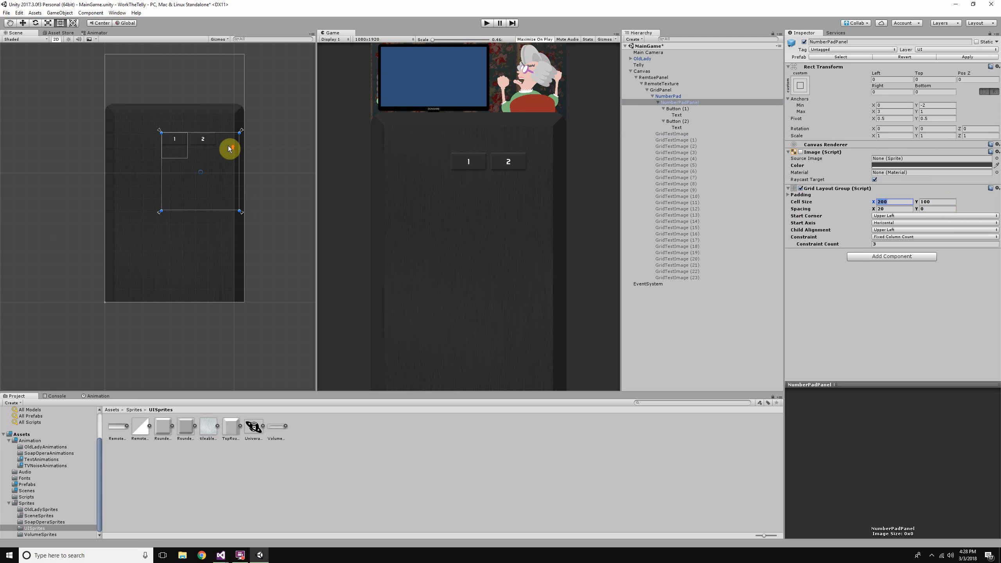
{"action": "scroll", "coordinate": [229, 158], "scroll_direction": "up", "scroll_amount": 3}
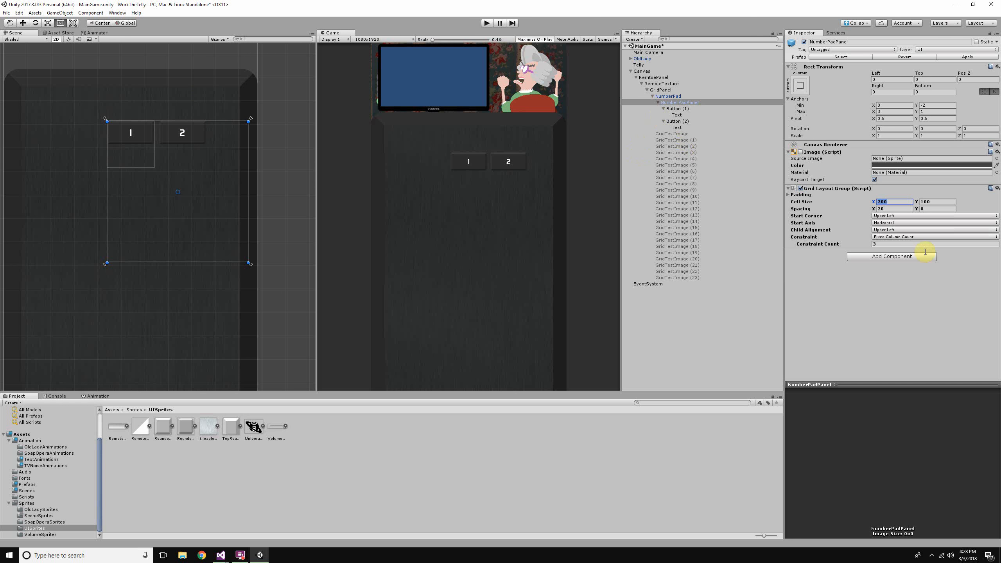
Step: Collapse Button (1) and Button (2) in the hierarchy and duplicate both inside NumberPadPanel
{"action": "left_click", "coordinate": [694, 109]}
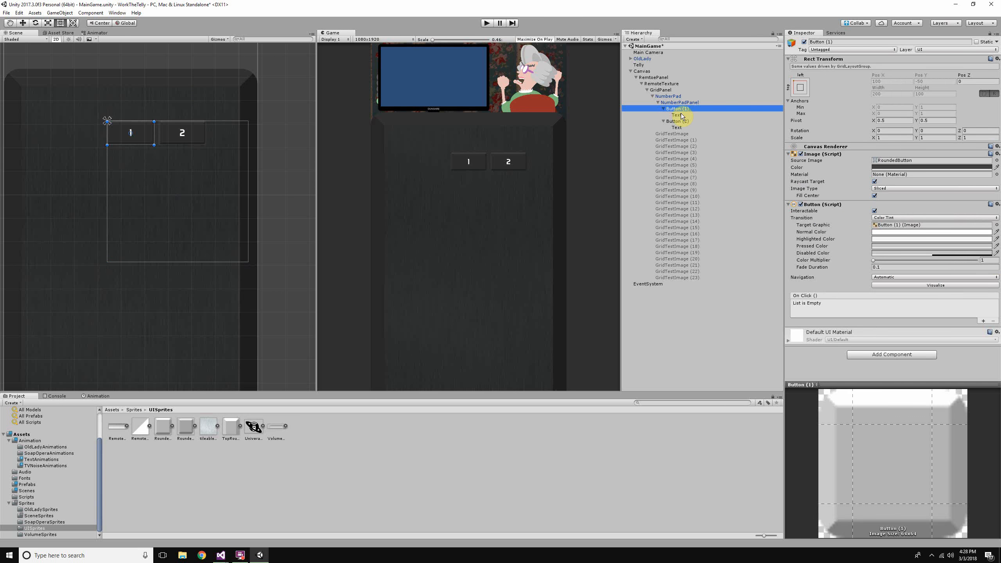
{"action": "left_click", "coordinate": [663, 109]}
{"action": "left_click", "coordinate": [663, 115]}
{"action": "left_click", "coordinate": [663, 116]}
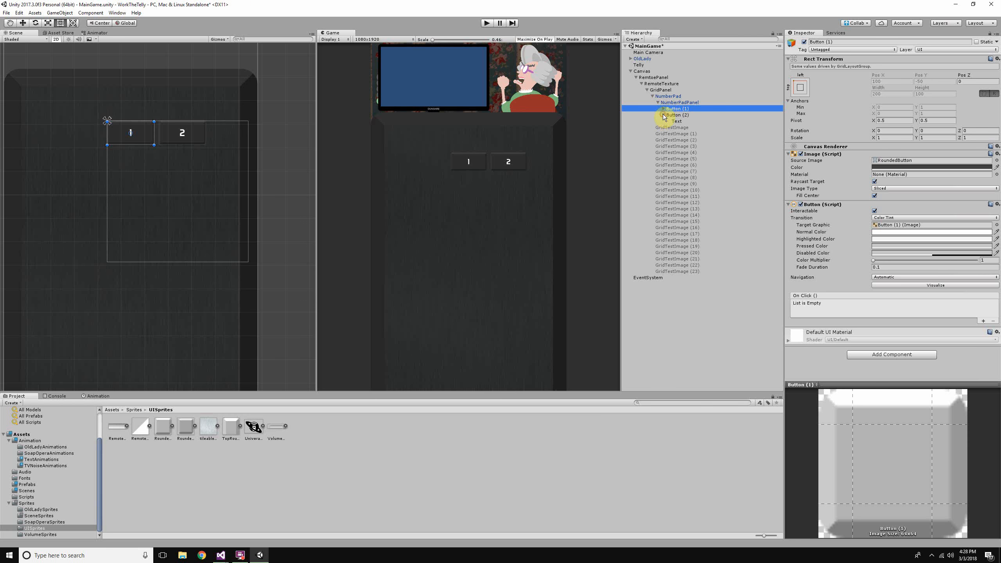
{"action": "left_click", "coordinate": [663, 115]}
{"action": "left_click", "coordinate": [683, 119]}
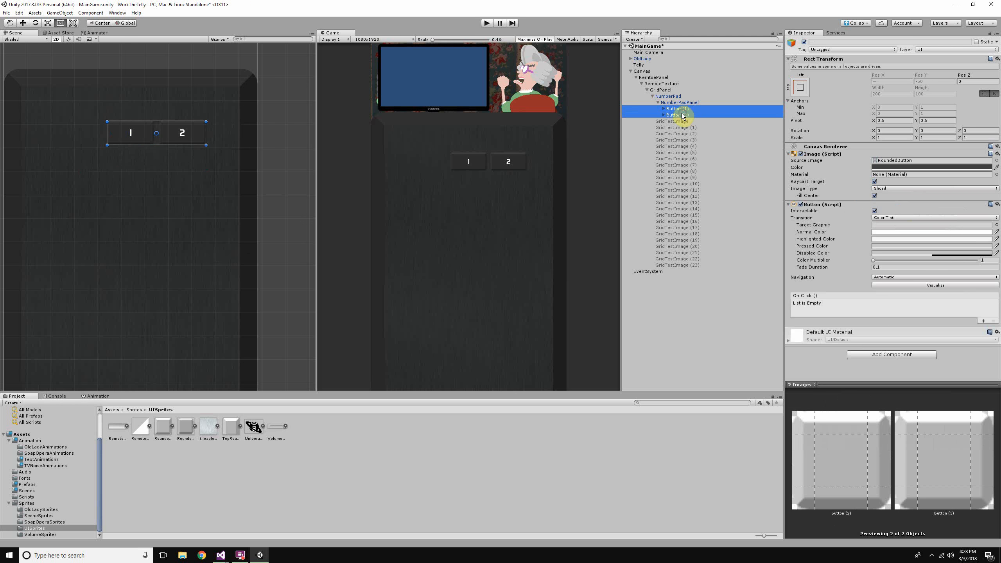
{"action": "right_click", "coordinate": [679, 108]}
{"action": "left_click", "coordinate": [706, 147]}
Step: Duplicate Button (1) through Button (4) together to give NumberPadPanel eight buttons
{"action": "left_click", "coordinate": [679, 109]}
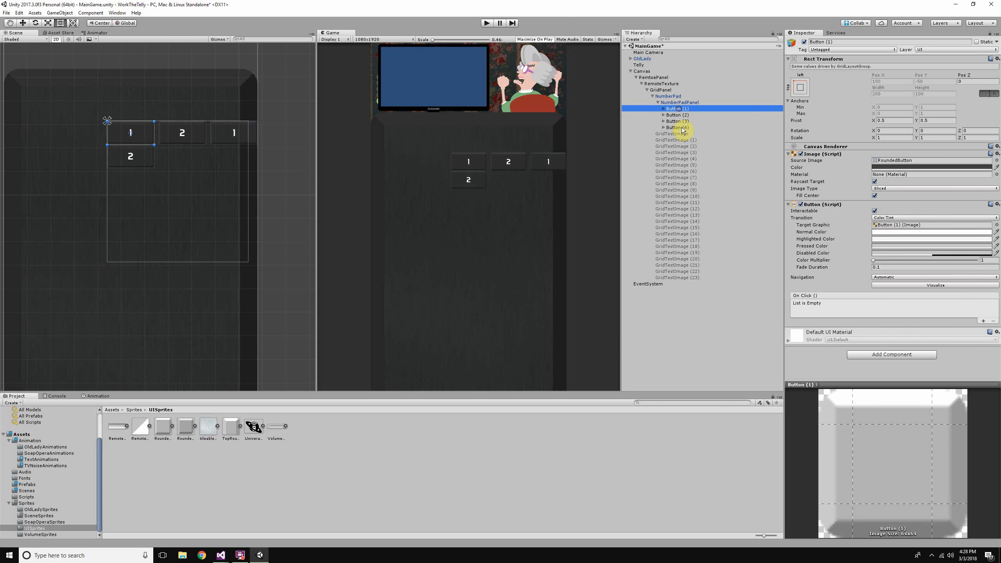
{"action": "left_click", "coordinate": [679, 127], "text": "shift"}
{"action": "right_click", "coordinate": [682, 128]}
{"action": "left_click", "coordinate": [722, 161]}
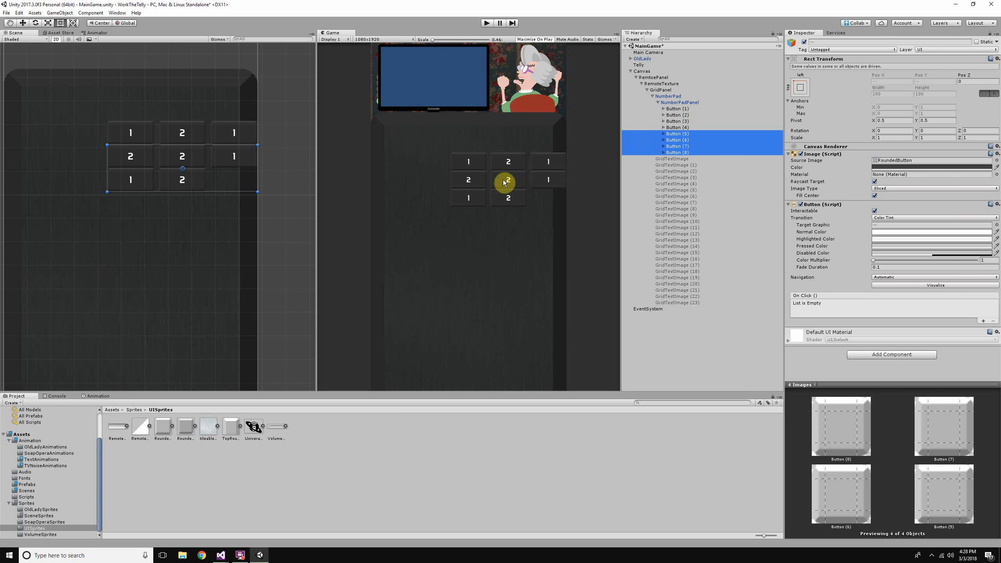
Step: Duplicate the last button four times, one after another, to extend NumberPadPanel up to Button (12)
{"action": "left_click", "coordinate": [683, 152]}
{"action": "right_click", "coordinate": [686, 155]}
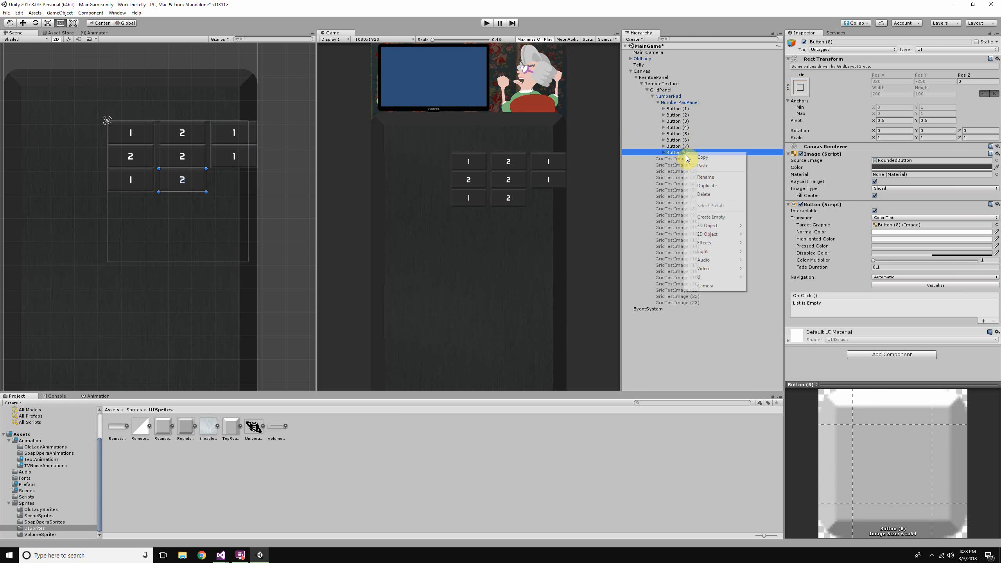
{"action": "left_click", "coordinate": [686, 186]}
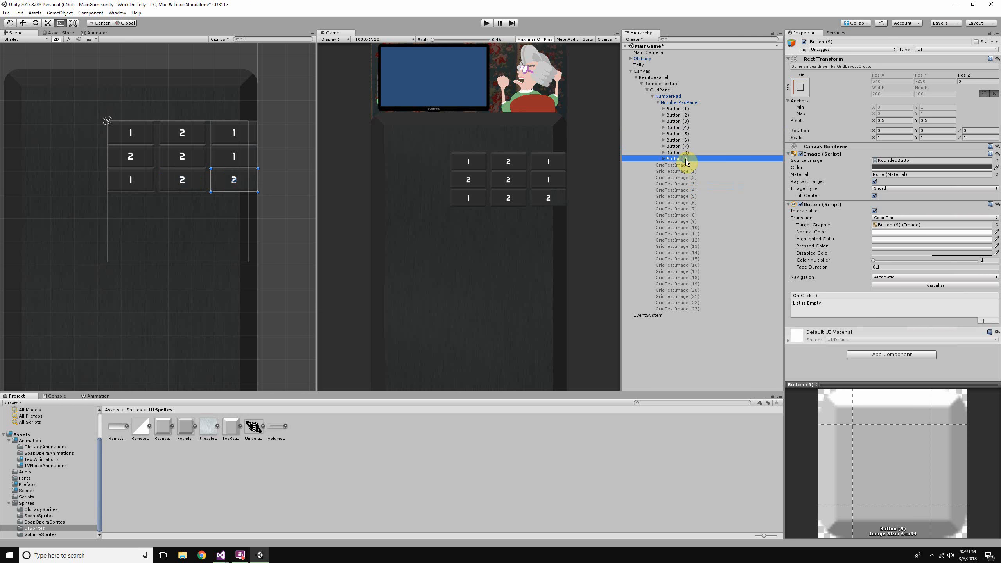
{"action": "right_click", "coordinate": [686, 161]}
{"action": "left_click", "coordinate": [702, 192]}
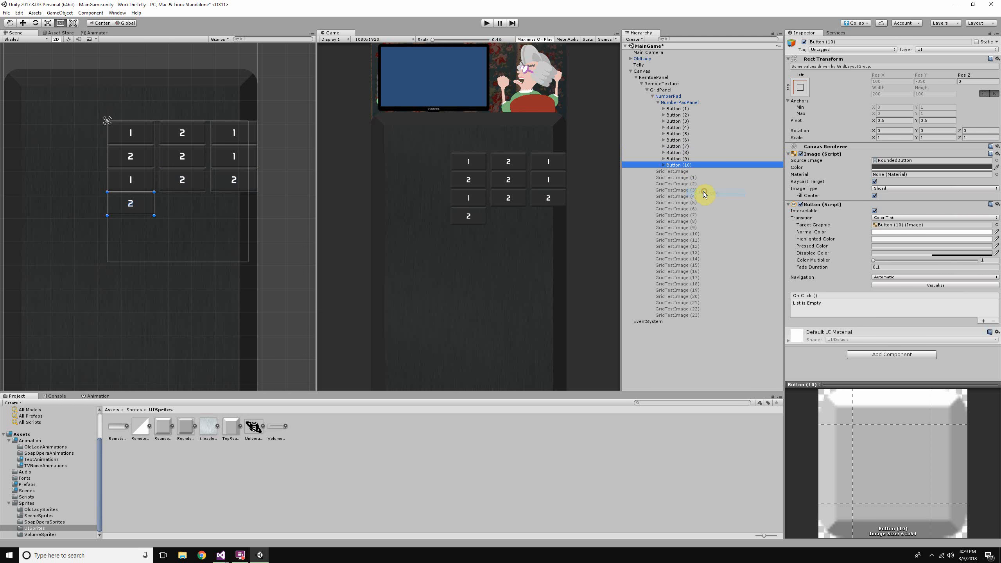
{"action": "right_click", "coordinate": [682, 166]}
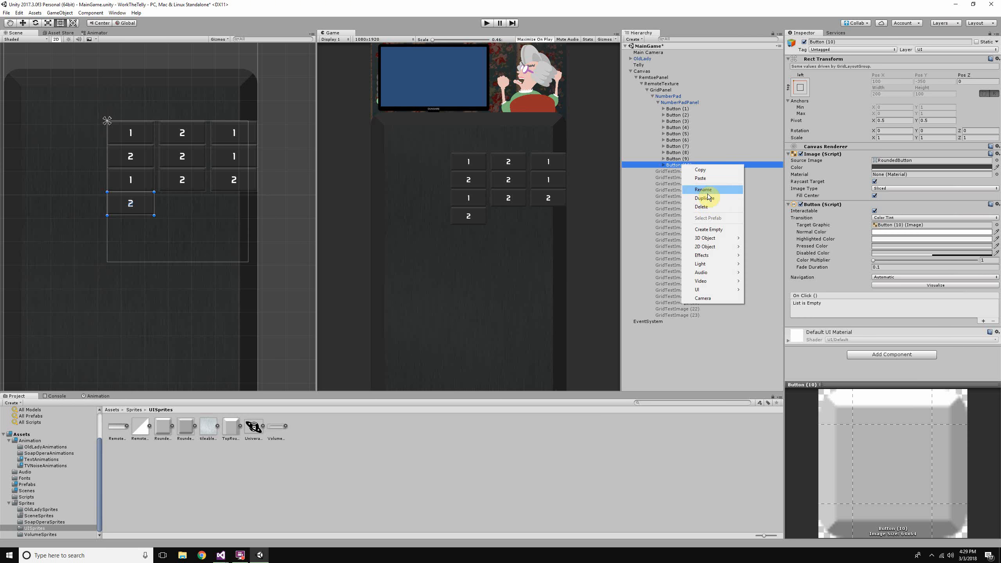
{"action": "left_click", "coordinate": [706, 198]}
{"action": "right_click", "coordinate": [683, 172]}
{"action": "left_click", "coordinate": [705, 204]}
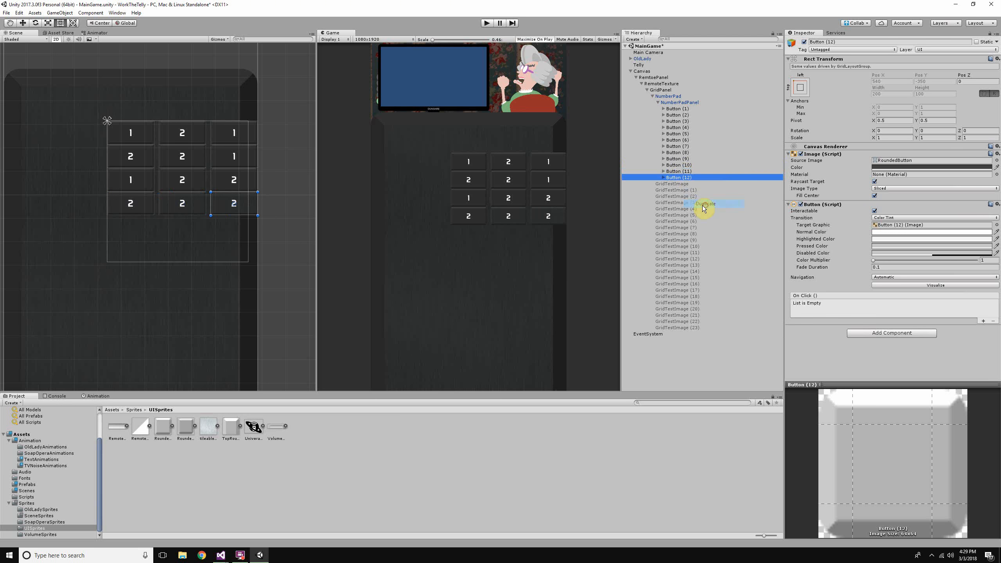
Step: Rename Button (11) as Button (Clear)
{"action": "left_click", "coordinate": [687, 172], "text": "ctrl"}
{"action": "left_click", "coordinate": [689, 172]}
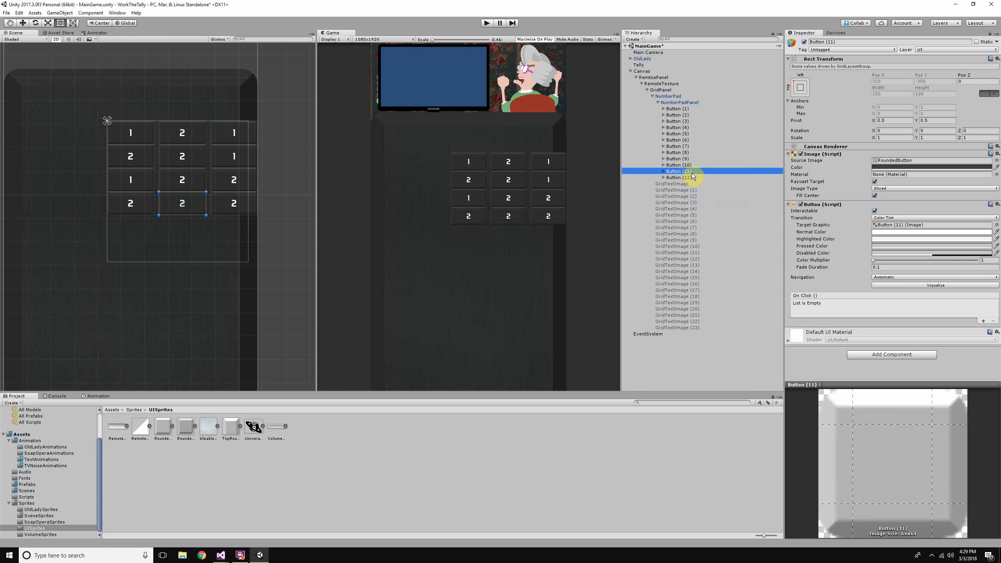
{"action": "left_click", "coordinate": [688, 173]}
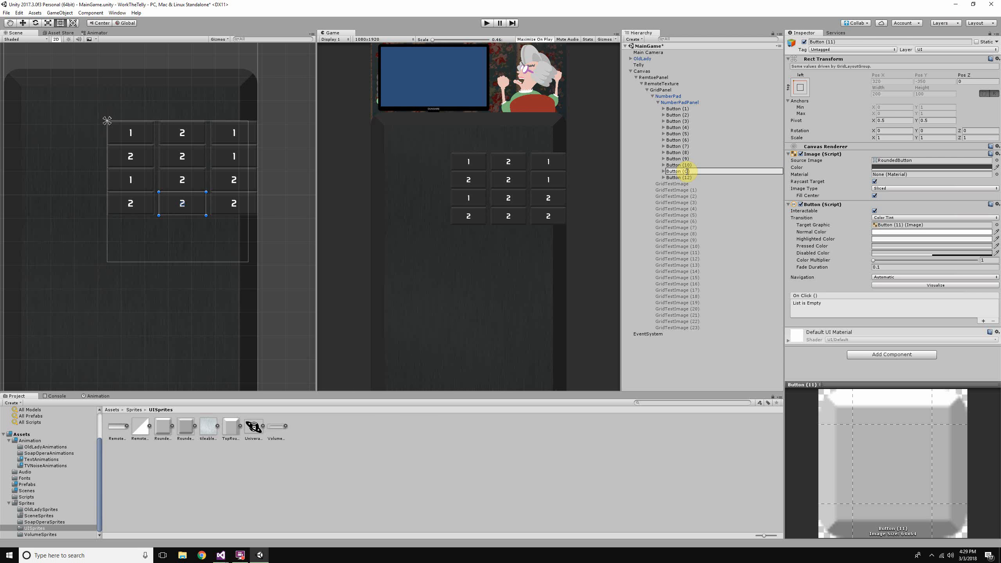
Step: Rename Button (12) as Button (Enter) and move Button (Clear) above Button (10) in the hierarchy
{"action": "left_click", "coordinate": [689, 178]}
{"action": "left_click", "coordinate": [690, 180]}
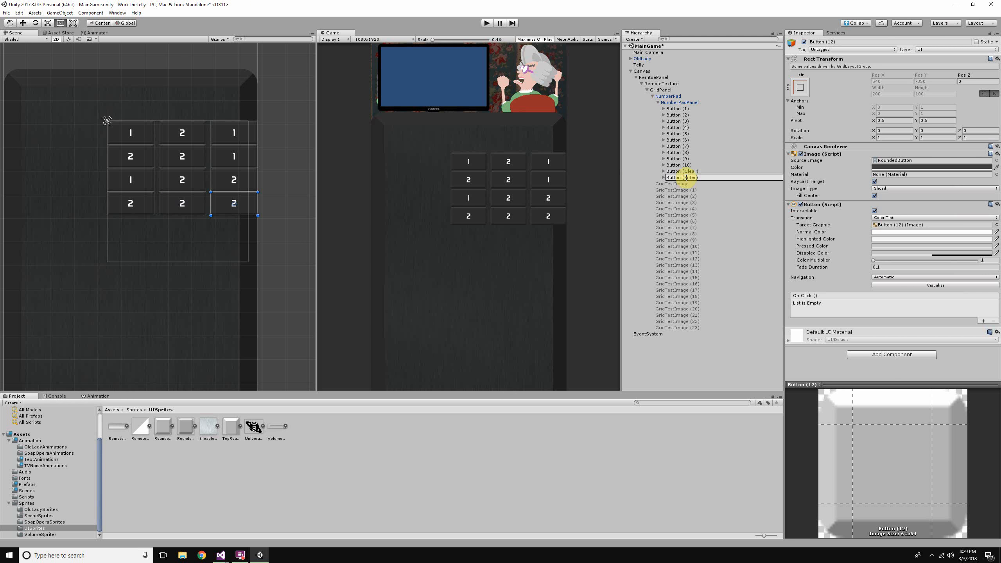
{"action": "key", "text": "Return"}
{"action": "left_click_drag", "start_coordinate": [688, 172], "coordinate": [685, 162]}
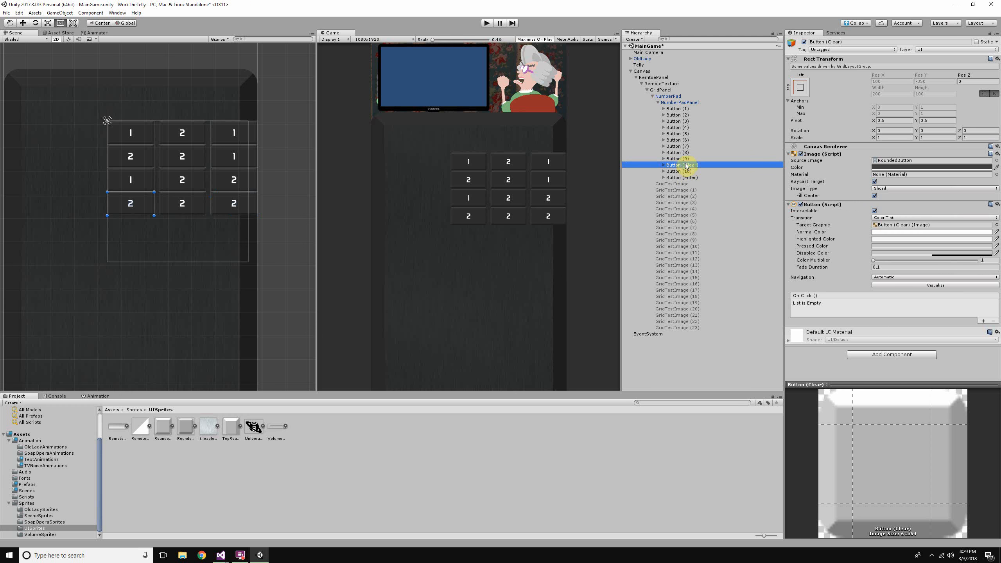
Step: Change the label text of Button (3) to 3
{"action": "left_click", "coordinate": [679, 116]}
{"action": "left_click", "coordinate": [663, 121]}
{"action": "left_click", "coordinate": [676, 127]}
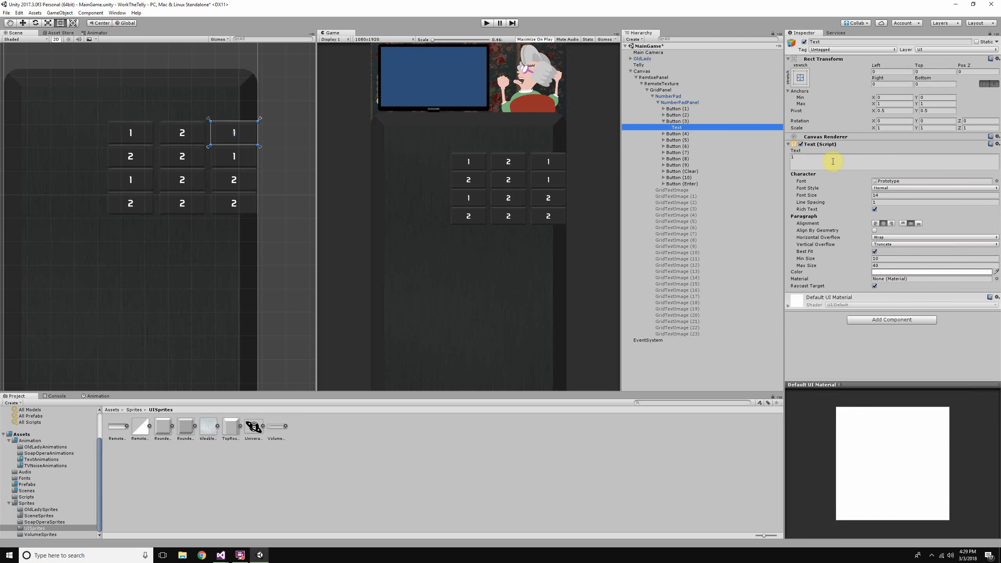
{"action": "left_click", "coordinate": [831, 158]}
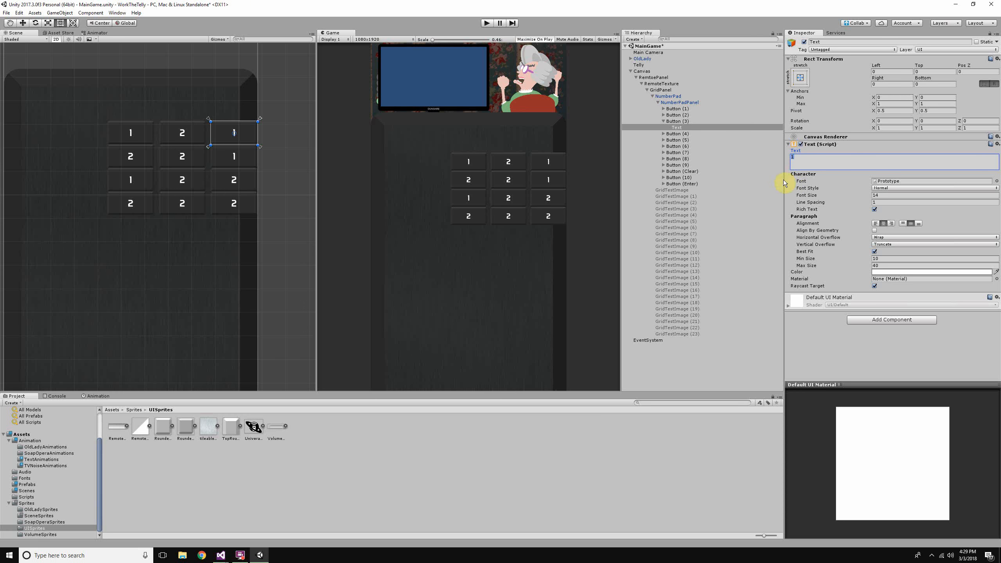
{"action": "type", "text": "3"}
Step: Change the label text of Button (4) to 4
{"action": "left_click", "coordinate": [664, 134]}
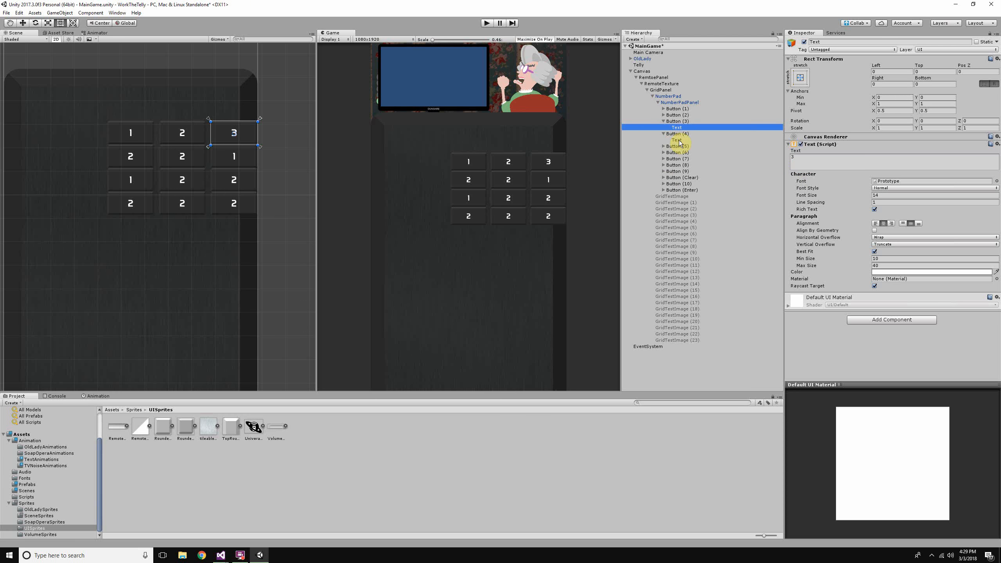
{"action": "left_click", "coordinate": [677, 140]}
{"action": "left_click", "coordinate": [802, 161]}
{"action": "type", "text": "4"}
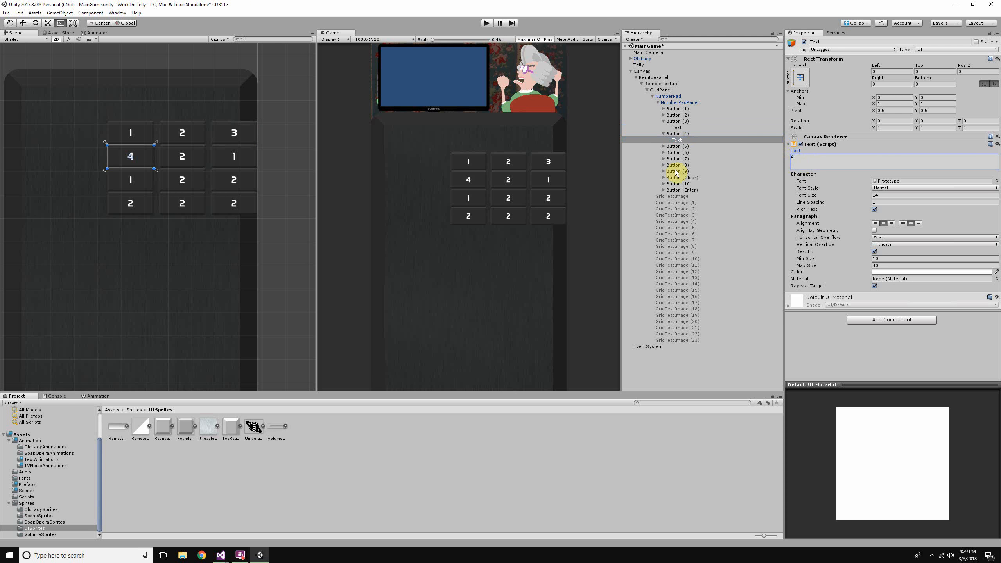
Step: Change the label text of Button (5) to 5
{"action": "left_click", "coordinate": [664, 146]}
{"action": "left_click", "coordinate": [677, 153]}
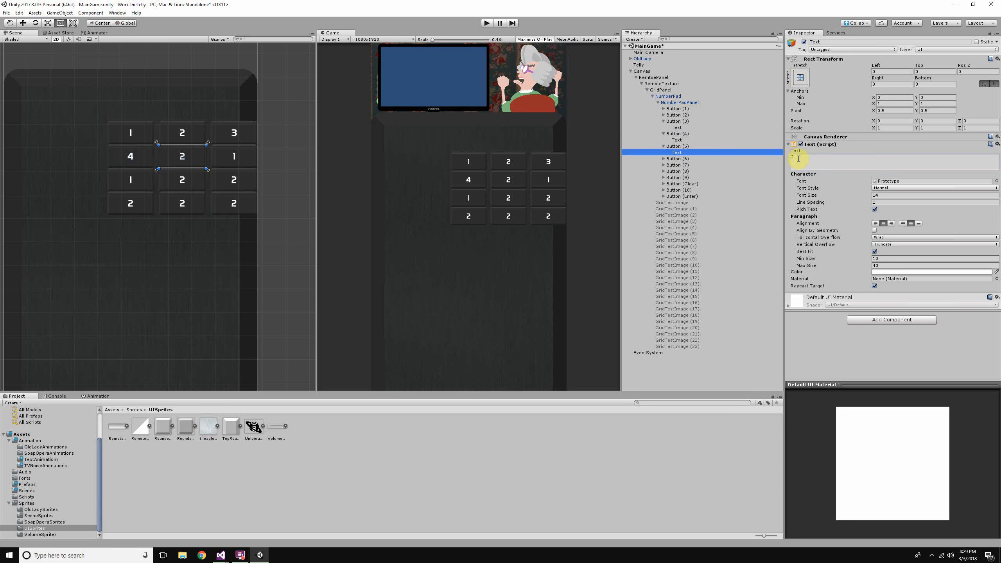
{"action": "left_click", "coordinate": [804, 159]}
{"action": "type", "text": "5"}
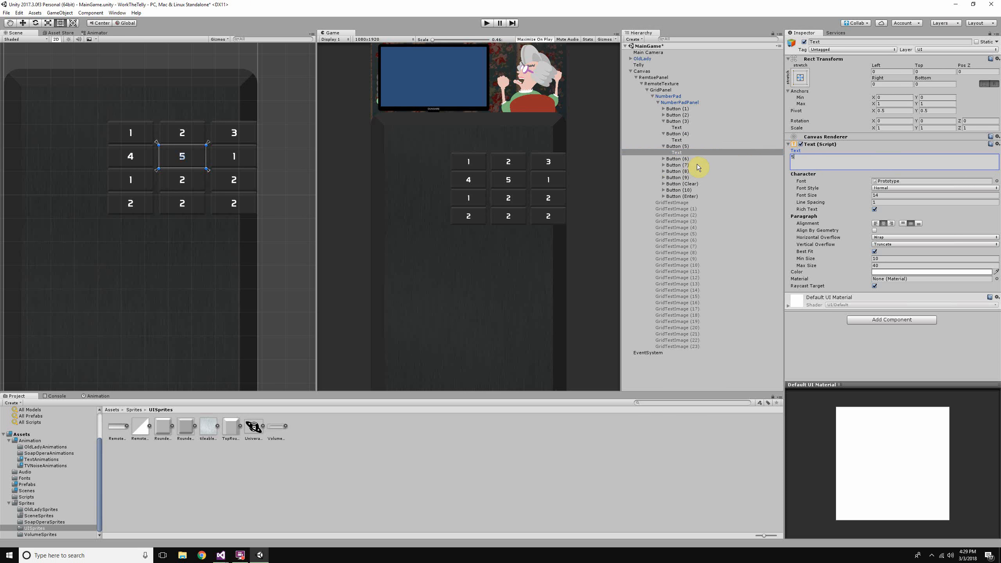
Step: Change the label text of Button (6) to 6
{"action": "left_click", "coordinate": [663, 158]}
{"action": "left_click", "coordinate": [677, 165]}
{"action": "left_click", "coordinate": [819, 162]}
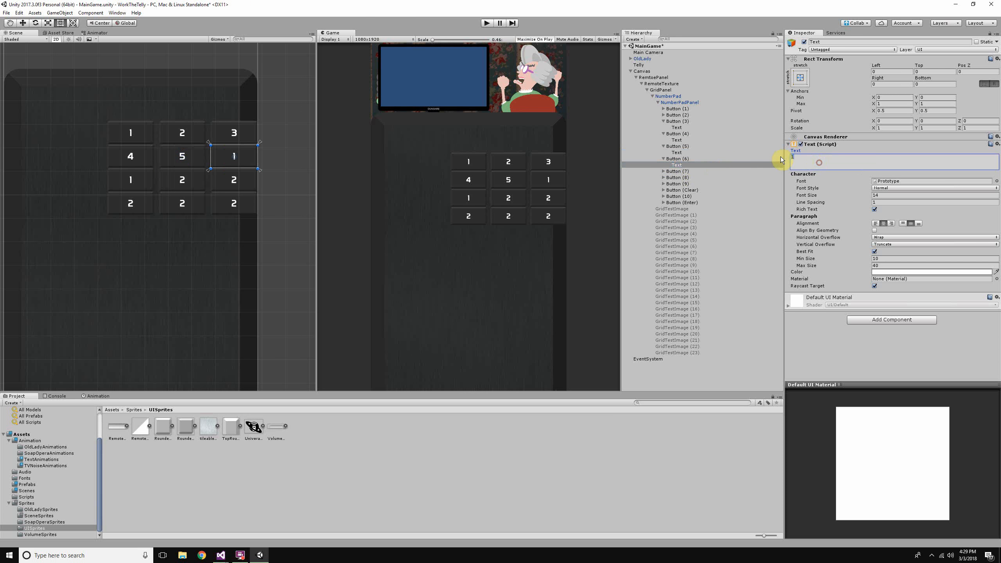
{"action": "type", "text": "6"}
Step: Change the label text of Button (7) to 7
{"action": "left_click", "coordinate": [663, 171]}
{"action": "left_click", "coordinate": [677, 178]}
{"action": "left_click", "coordinate": [818, 162]}
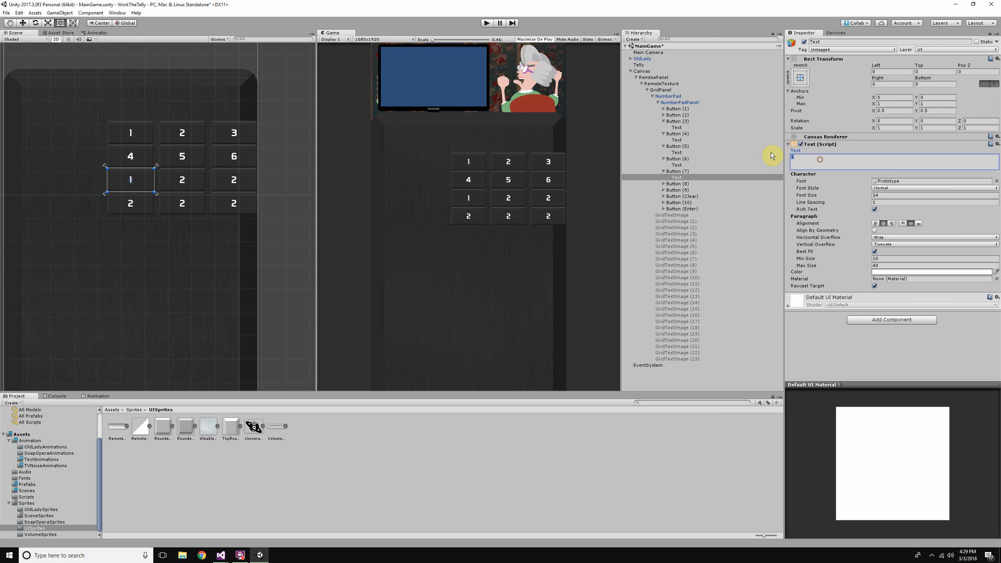
{"action": "type", "text": "7"}
Step: Change the label text of Button (8) to 8
{"action": "left_click", "coordinate": [663, 184]}
{"action": "left_click", "coordinate": [670, 184]}
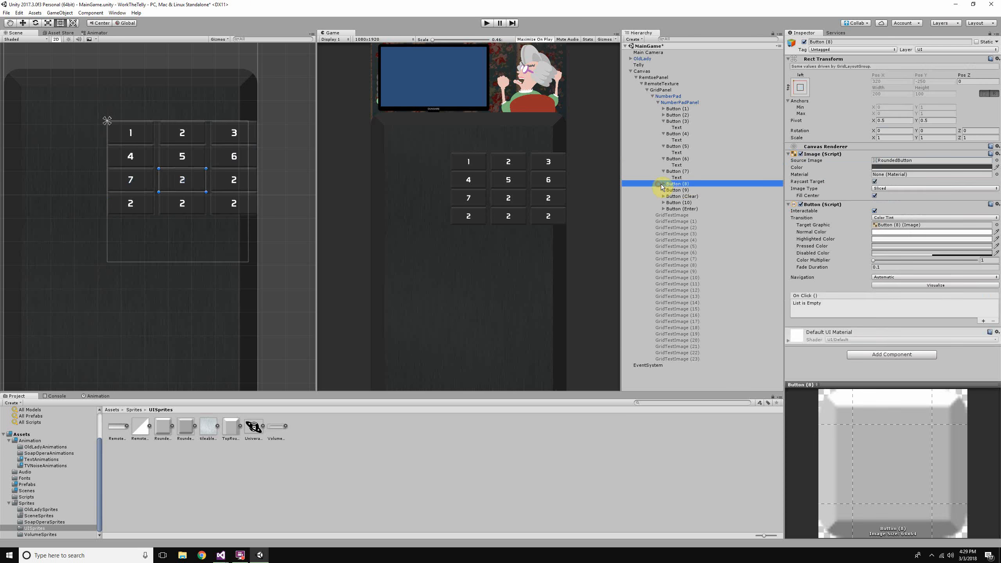
{"action": "left_click", "coordinate": [676, 190]}
{"action": "left_click", "coordinate": [838, 160]}
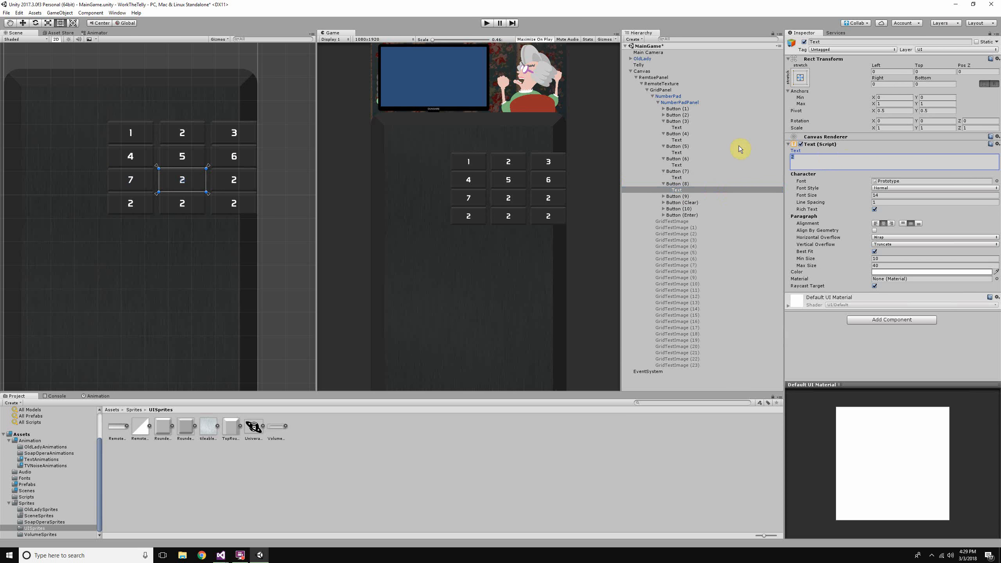
Step: Change the label text of Button (9) to 9
{"action": "left_click", "coordinate": [663, 196]}
{"action": "left_click", "coordinate": [677, 196]}
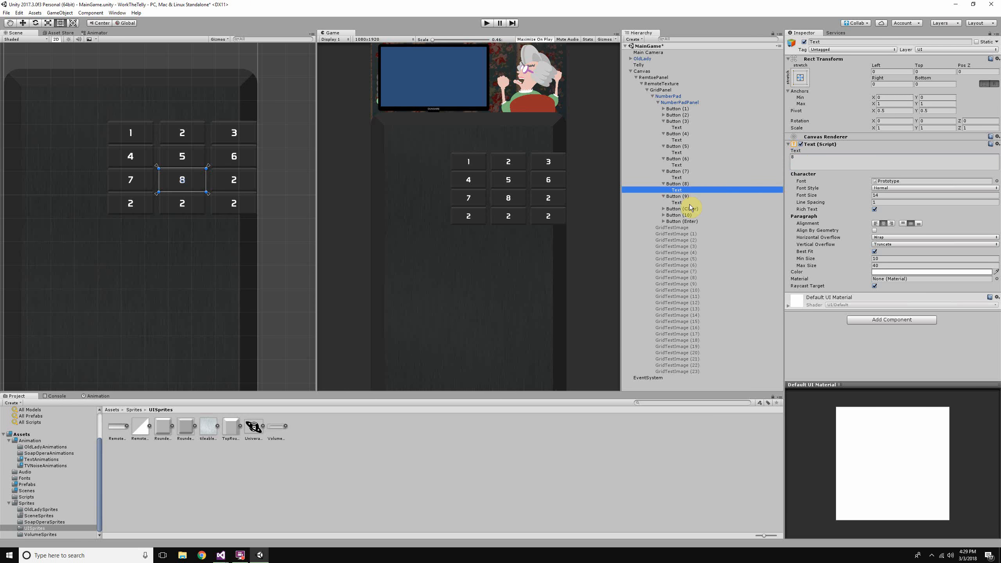
{"action": "left_click", "coordinate": [690, 202]}
{"action": "left_click", "coordinate": [801, 161]}
{"action": "type", "text": "9"}
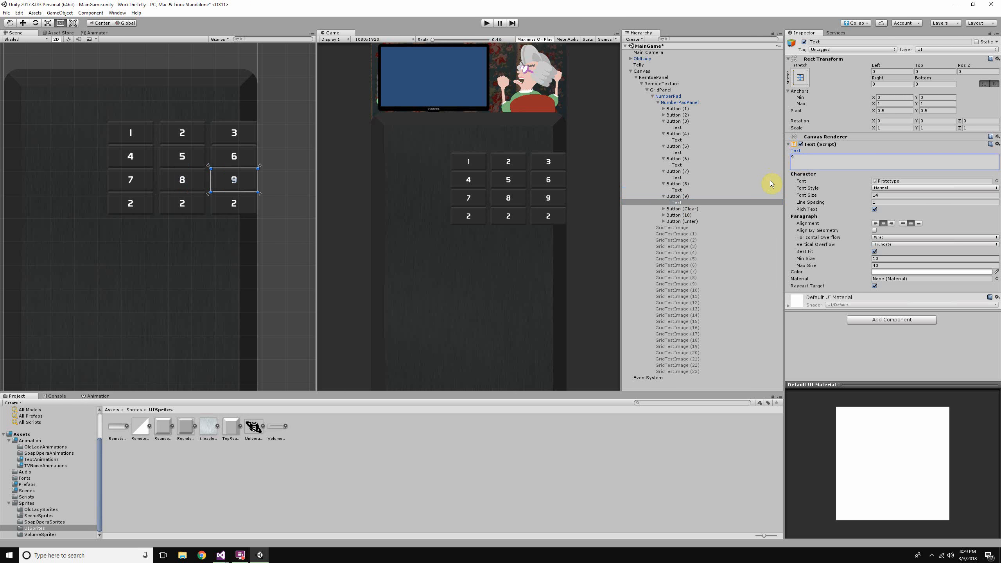
Step: Change the label text of Button (Clear) to CLR
{"action": "left_click", "coordinate": [694, 208]}
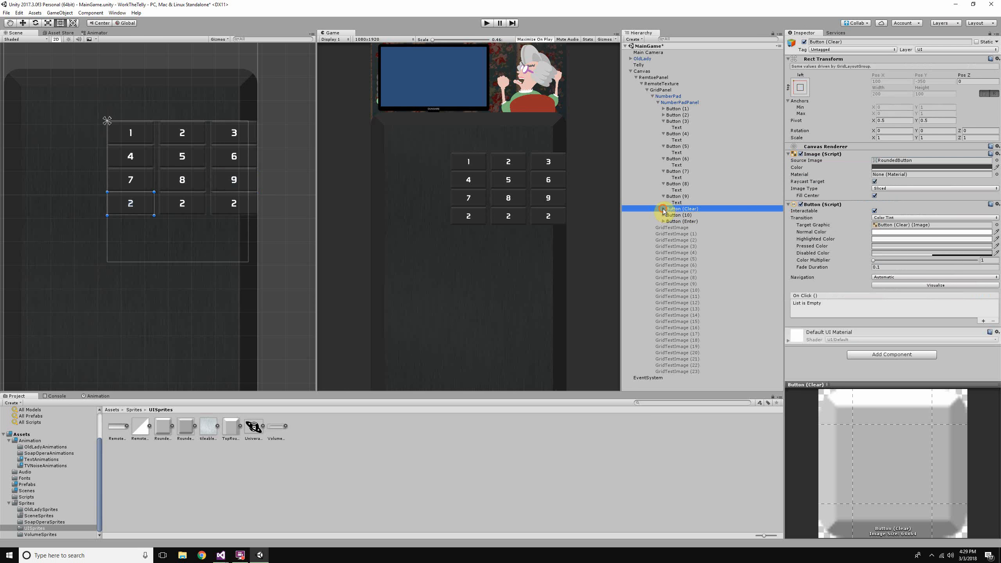
{"action": "left_click", "coordinate": [662, 209]}
{"action": "left_click", "coordinate": [694, 215]}
{"action": "left_click", "coordinate": [842, 156]}
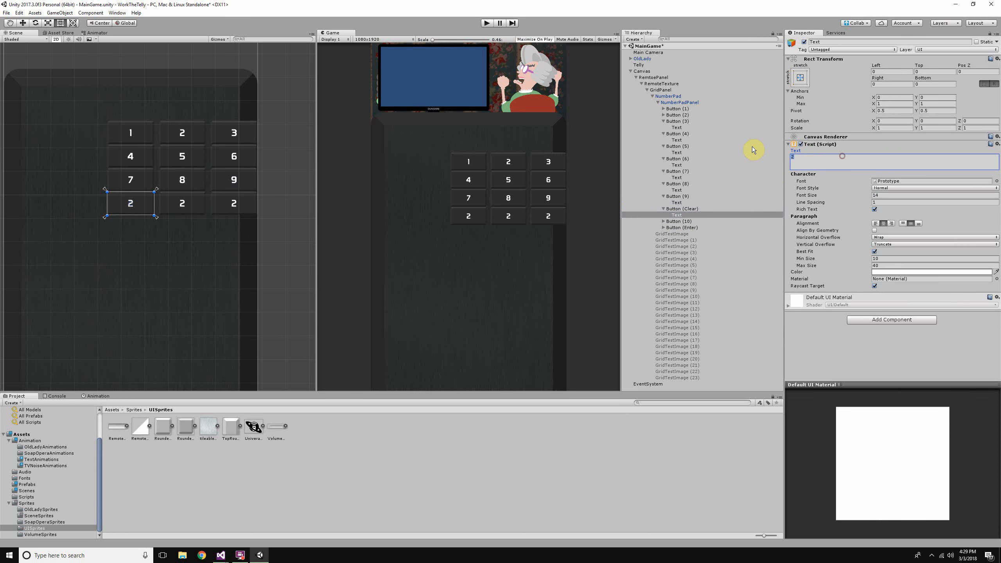
{"action": "type", "text": "CLR"}
Step: Change the label text of Button (10) to 0
{"action": "left_click", "coordinate": [664, 222]}
{"action": "left_click", "coordinate": [674, 227]}
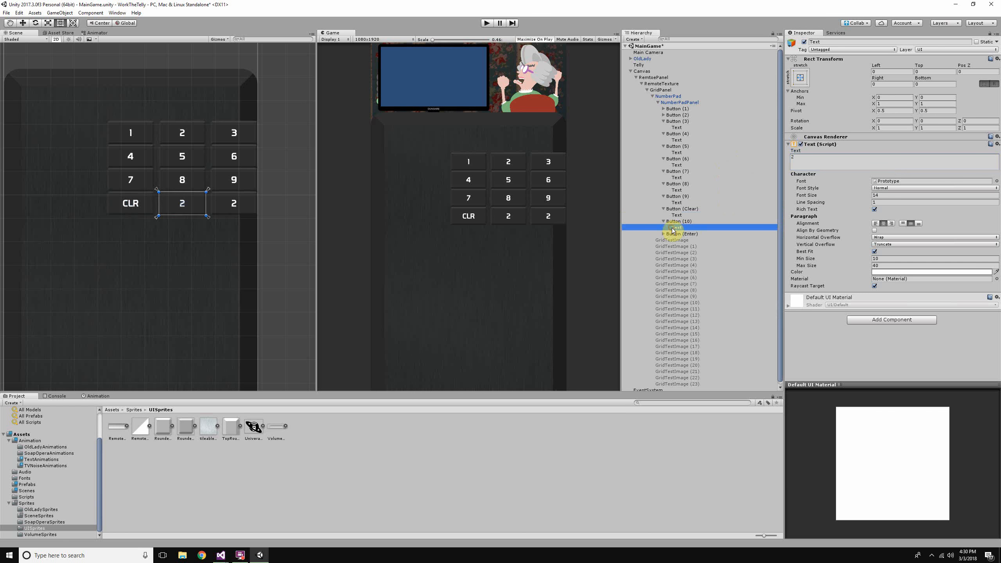
{"action": "left_click", "coordinate": [812, 161]}
{"action": "type", "text": "0"}
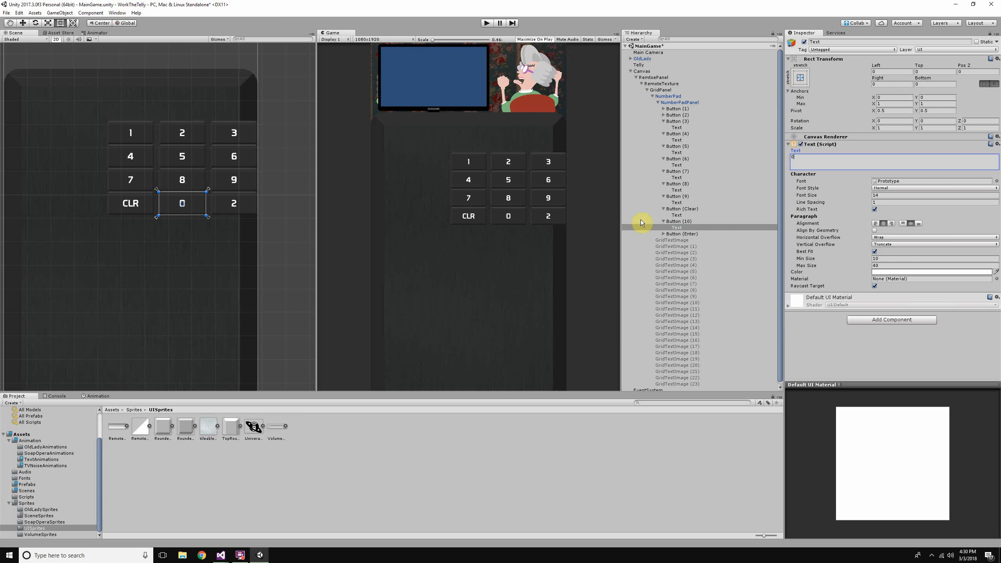
Step: Expand Button (Enter) in the hierarchy and rename Button (10) as Button (0)
{"action": "left_click", "coordinate": [665, 234]}
{"action": "left_click", "coordinate": [687, 240]}
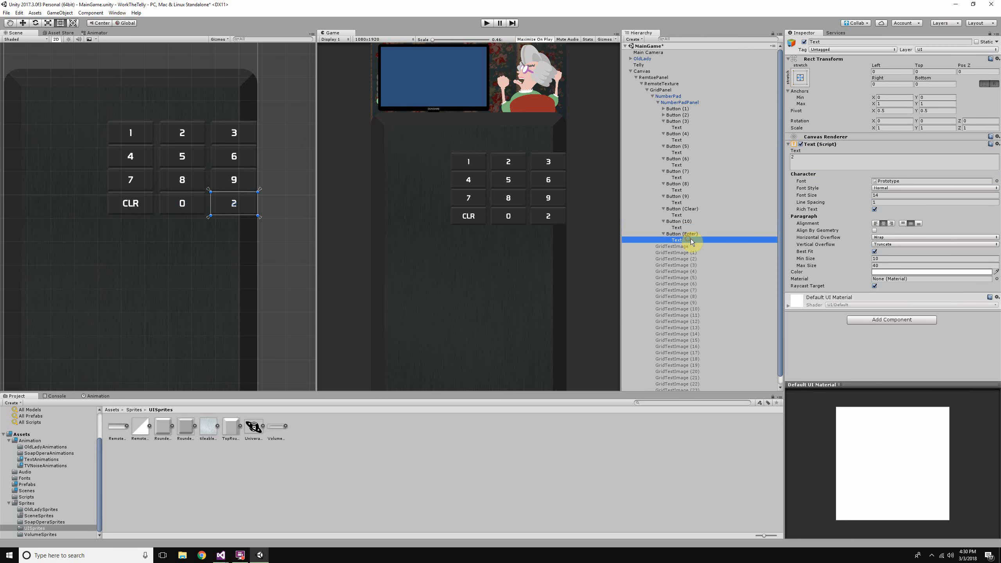
{"action": "left_click", "coordinate": [679, 222]}
{"action": "double_click", "coordinate": [688, 222]}
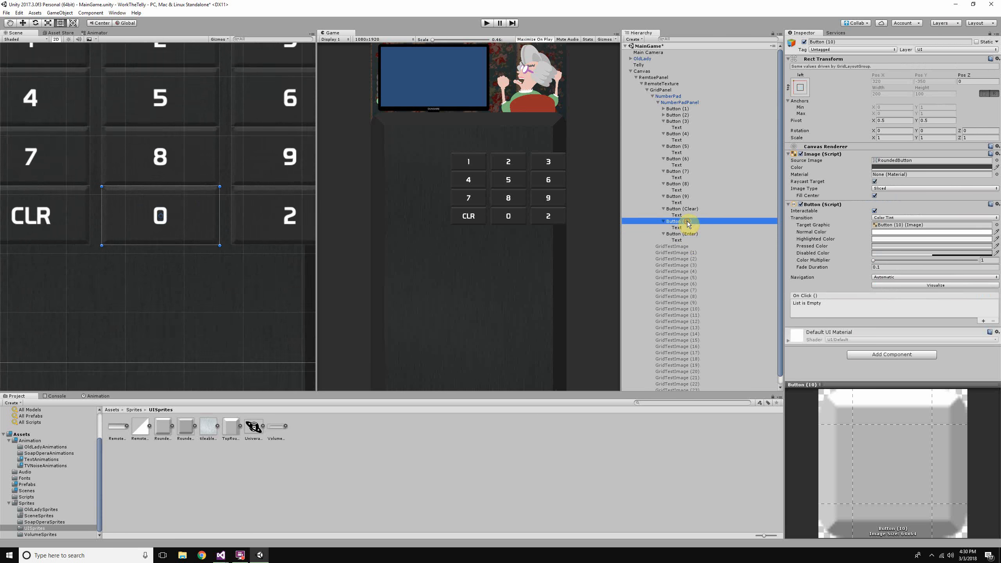
{"action": "left_click", "coordinate": [689, 224]}
{"action": "left_click", "coordinate": [688, 223]}
{"action": "key", "text": "BackSpace"}
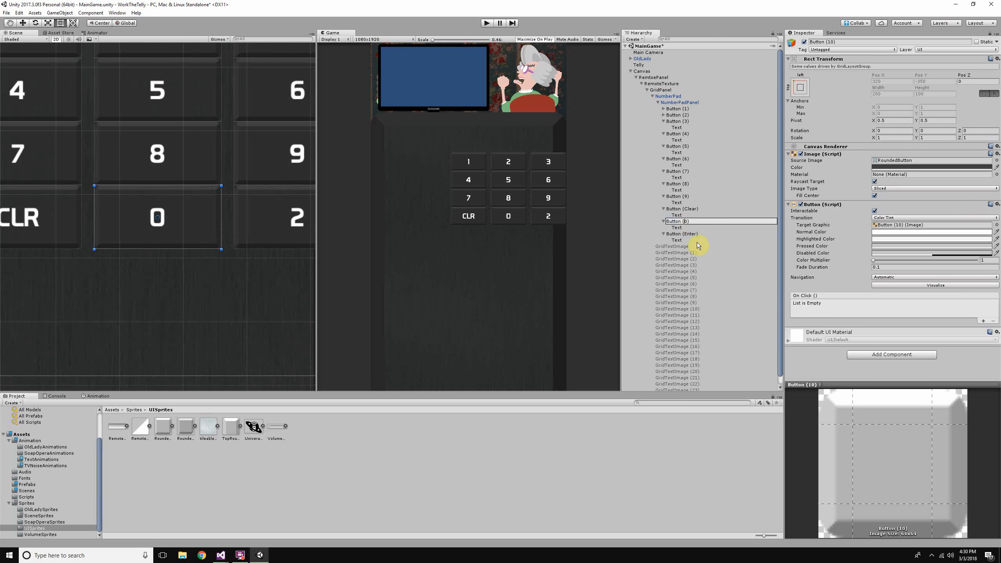
Step: Change the label text of Button (Enter) to ENTER
{"action": "left_click", "coordinate": [687, 241]}
{"action": "left_click", "coordinate": [800, 160]}
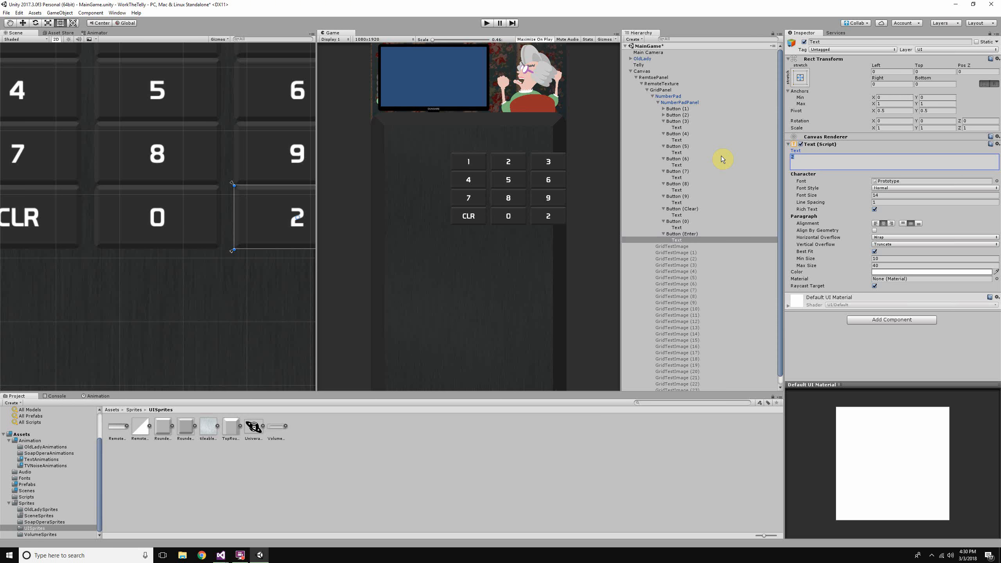
{"action": "type", "text": "ENTER"}
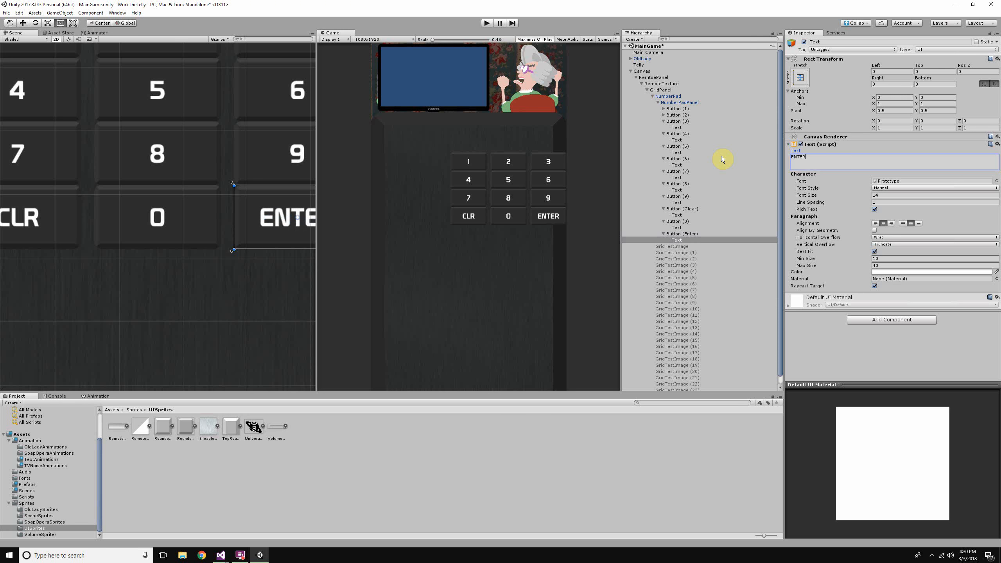
{"action": "left_click", "coordinate": [443, 265]}
{"action": "scroll", "coordinate": [247, 194], "scroll_direction": "down", "scroll_amount": 2}
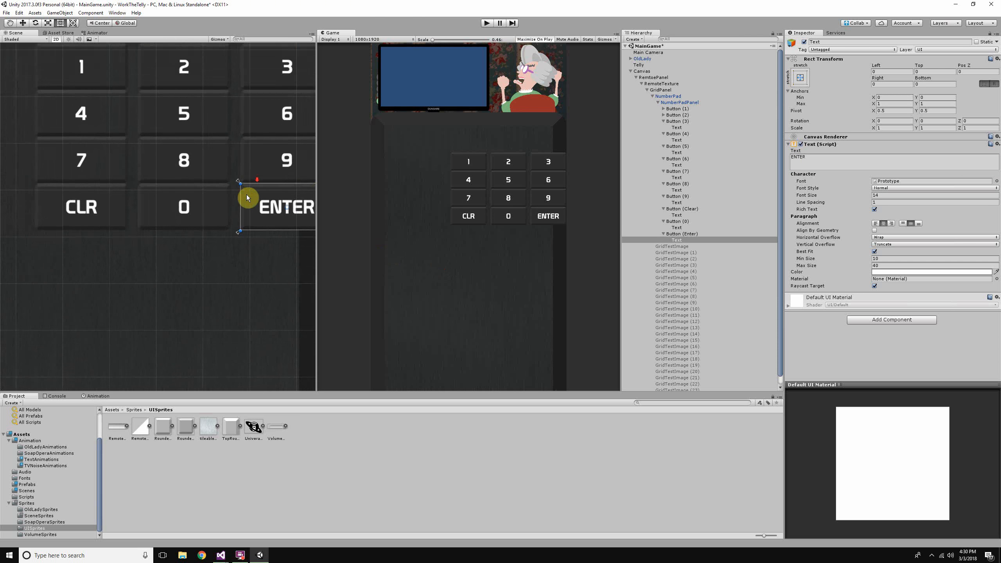
{"action": "scroll", "coordinate": [246, 194], "scroll_direction": "down", "scroll_amount": 3}
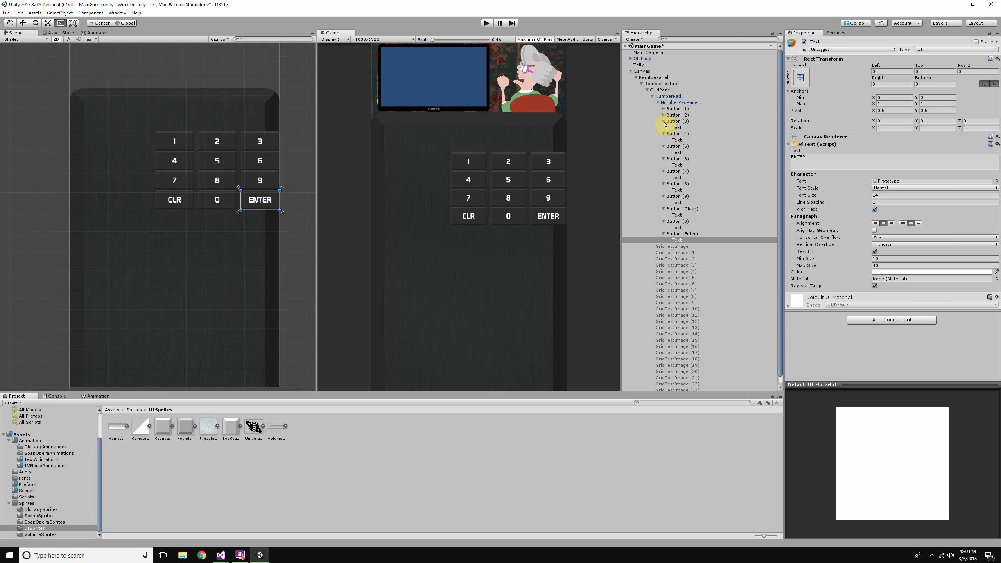
Step: Collapse Button (3) through Button (5) in the hierarchy and apply the NumberPad instance's changes to its prefab
{"action": "left_click", "coordinate": [663, 121]}
{"action": "left_click", "coordinate": [664, 127]}
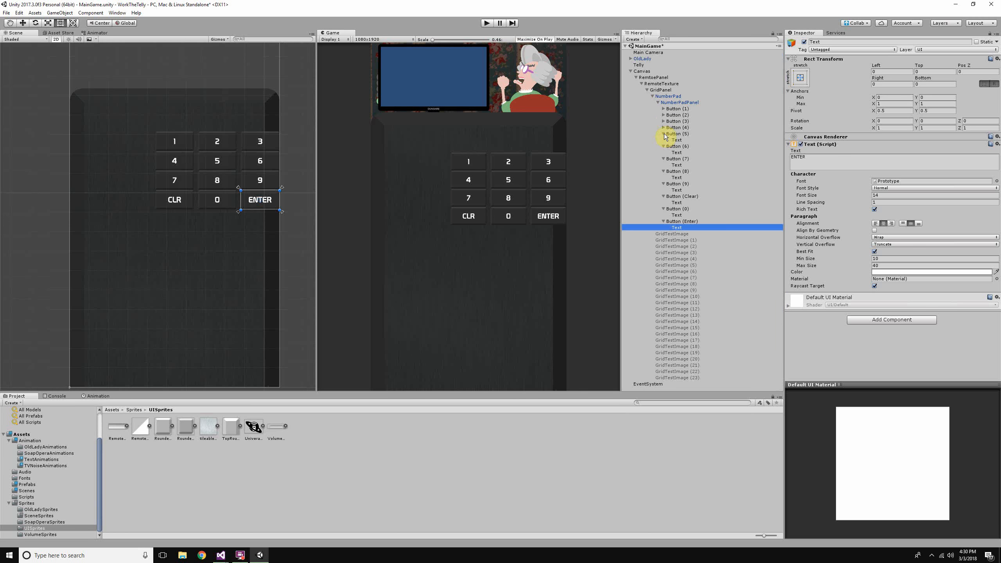
{"action": "left_click", "coordinate": [664, 134]}
{"action": "left_click", "coordinate": [668, 96]}
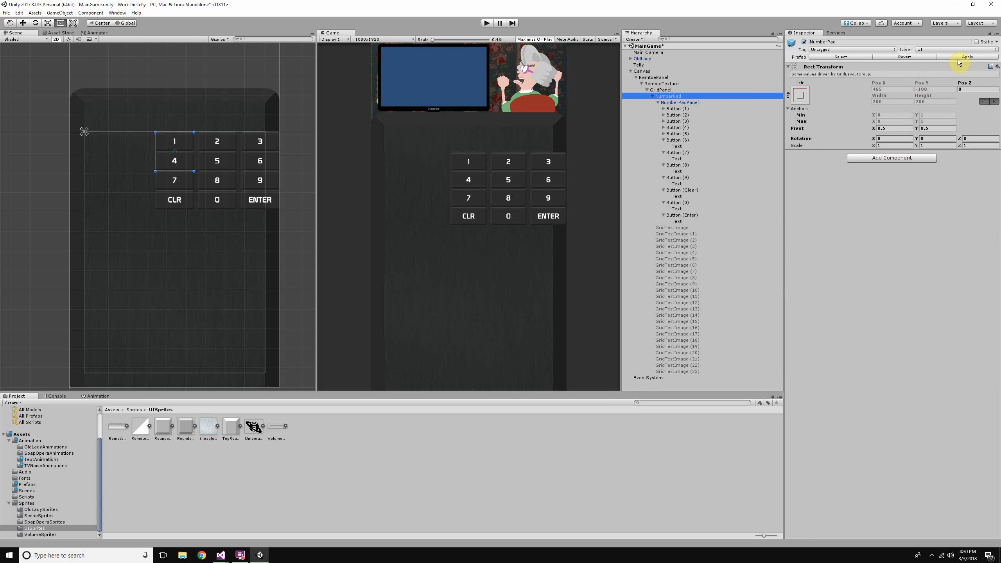
{"action": "left_click", "coordinate": [985, 58]}
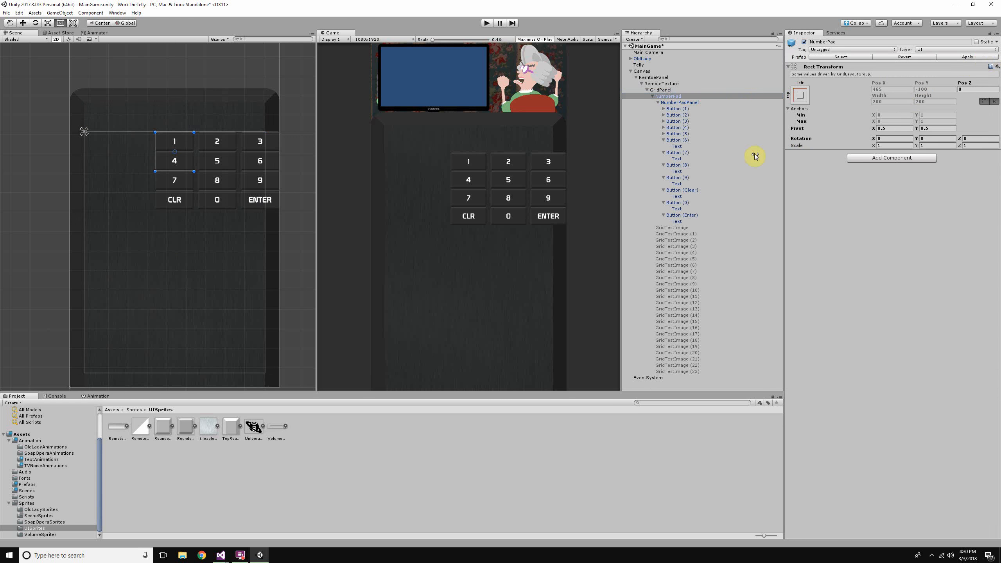
Step: Collapse the remaining expanded buttons in the hierarchy, from Button (6) through Button (Enter)
{"action": "left_click", "coordinate": [663, 140]}
{"action": "left_click", "coordinate": [664, 146]}
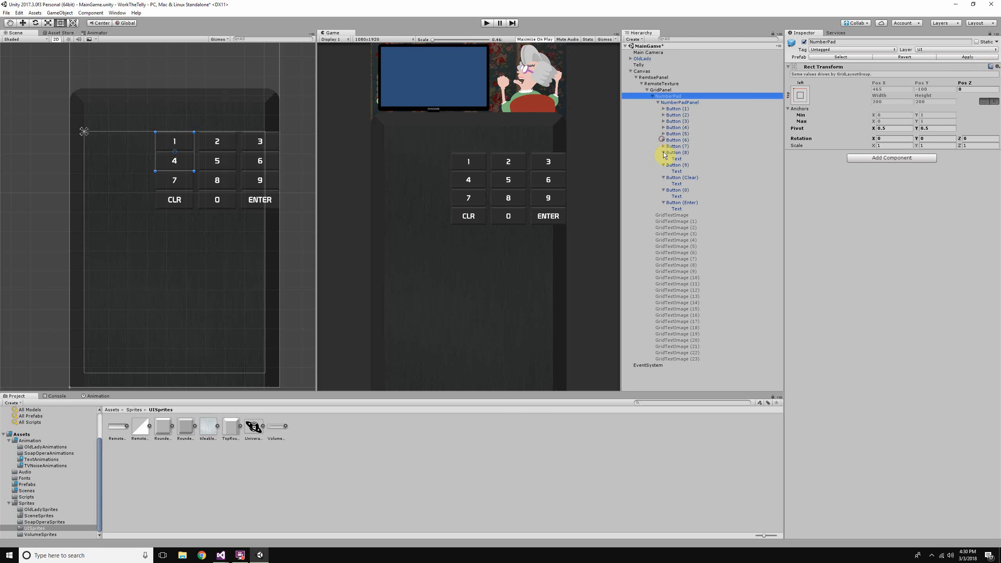
{"action": "left_click", "coordinate": [663, 153]}
{"action": "left_click", "coordinate": [663, 159]}
{"action": "left_click", "coordinate": [663, 166]}
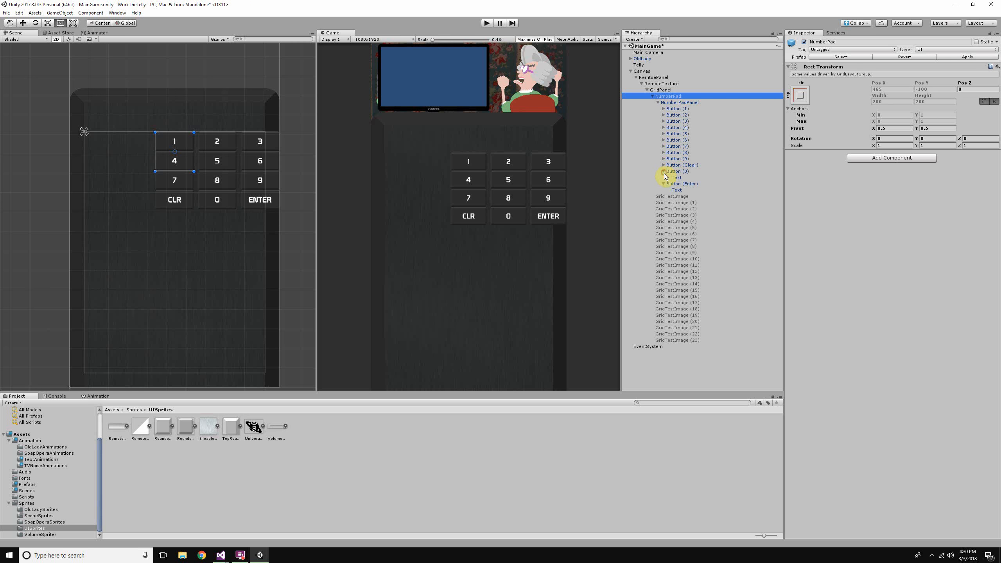
{"action": "left_click", "coordinate": [664, 172]}
{"action": "left_click", "coordinate": [663, 178]}
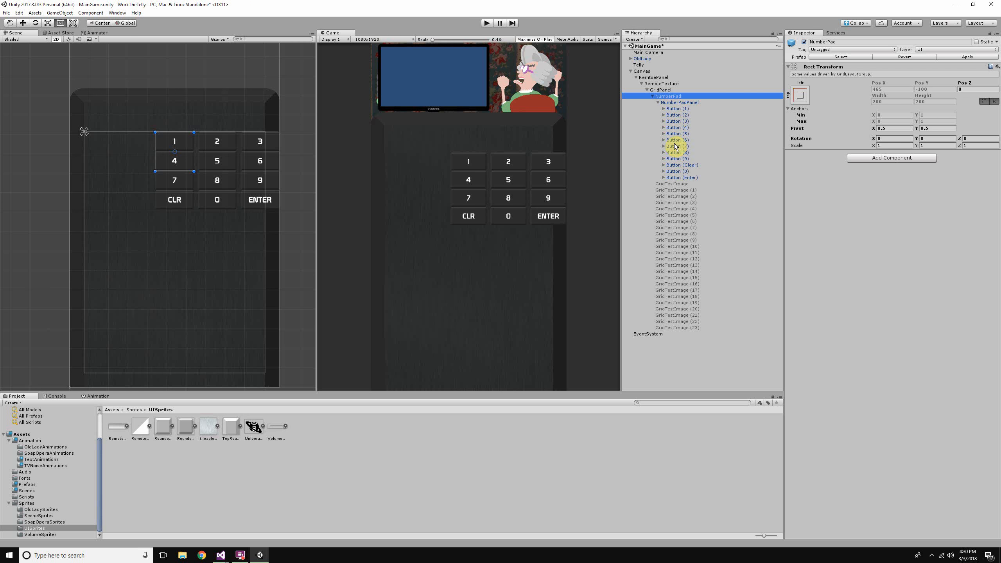
Step: Browse the NumberPadPanel hierarchy by expanding and collapsing the panel and its first two buttons, and collapse everything up to NumberPad
{"action": "left_click", "coordinate": [669, 103]}
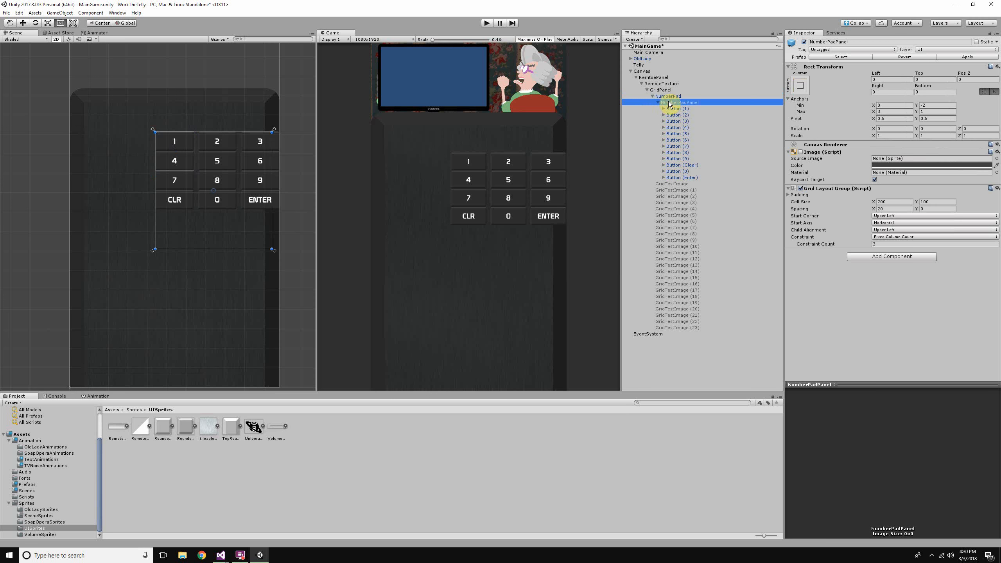
{"action": "key", "text": "Left"}
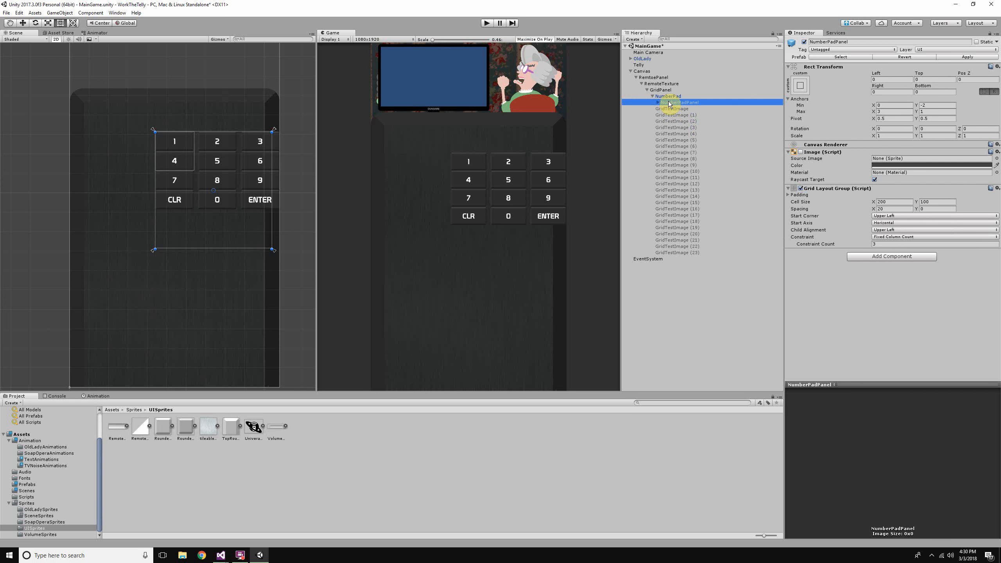
{"action": "key", "text": "Right"}
{"action": "key", "text": "Left"}
{"action": "key", "text": "Right"}
{"action": "key", "text": "Down"}
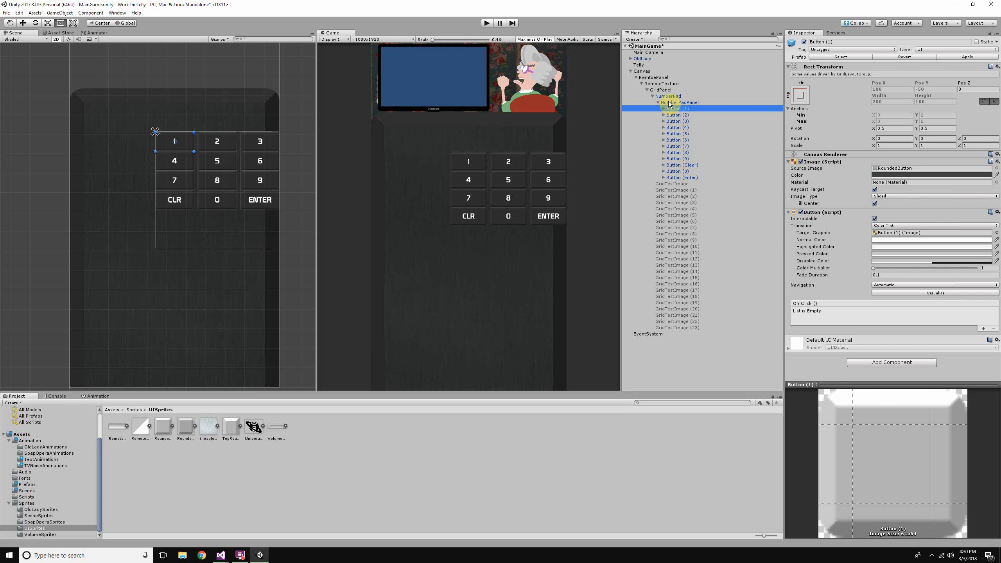
{"action": "key", "text": "Right"}
{"action": "key", "text": "Left"}
{"action": "key", "text": "Down"}
{"action": "key", "text": "Right"}
{"action": "key", "text": "Left"}
{"action": "key", "text": "Left"}
{"action": "key", "text": "Left"}
{"action": "key", "text": "Left"}
{"action": "key", "text": "Left"}
{"action": "key", "text": "Left"}
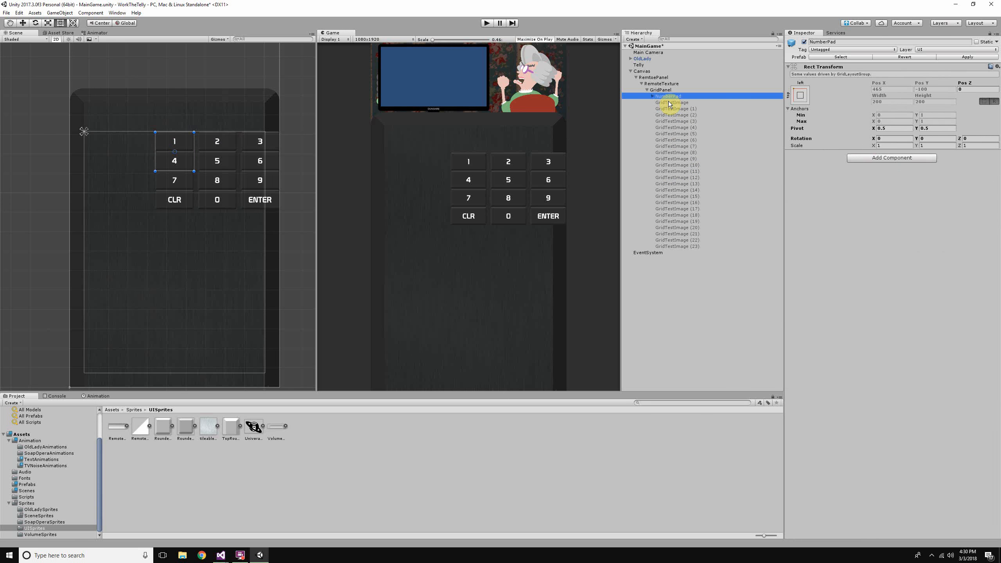
Step: Step through GridPanel and NumberPad, expand NumberPadPanel with all its nested button labels, and collapse NumberPadPanel again
{"action": "key", "text": "Left"}
{"action": "key", "text": "Right"}
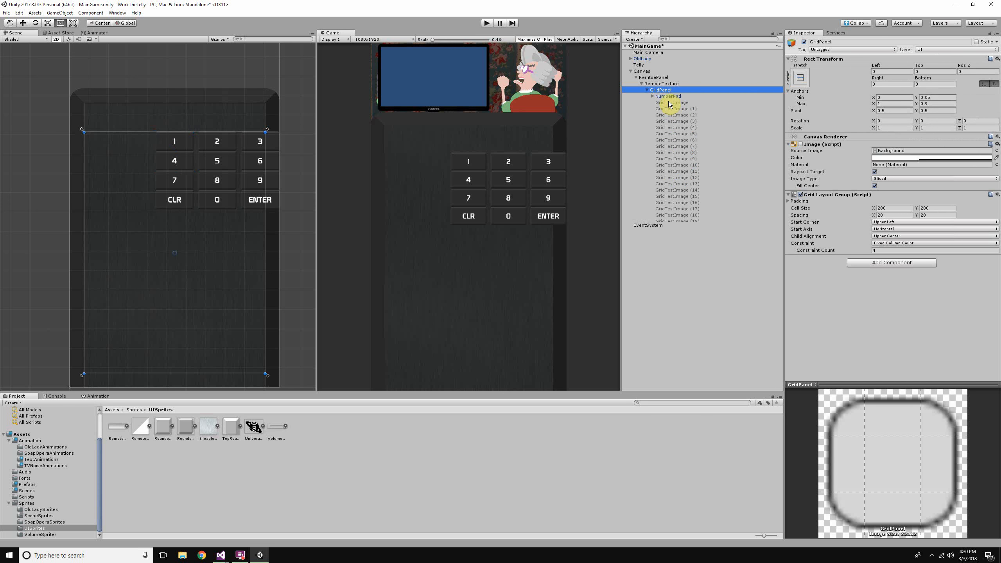
{"action": "key", "text": "Down"}
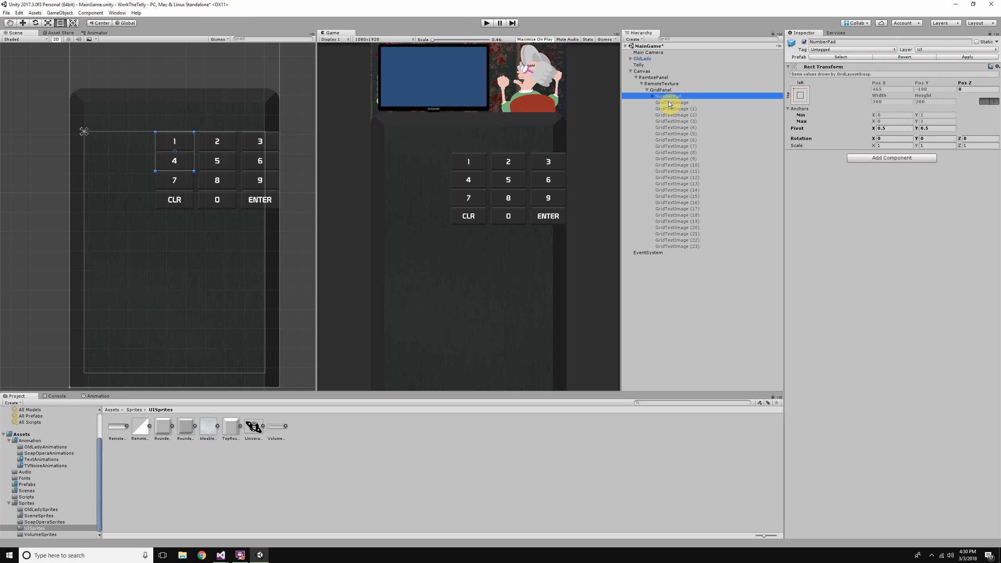
{"action": "key", "text": "Down"}
{"action": "key", "text": "Up"}
{"action": "key", "text": "Right"}
{"action": "key", "text": "Left"}
{"action": "key", "text": "Right"}
{"action": "key", "text": "Down"}
{"action": "key", "text": "Right"}
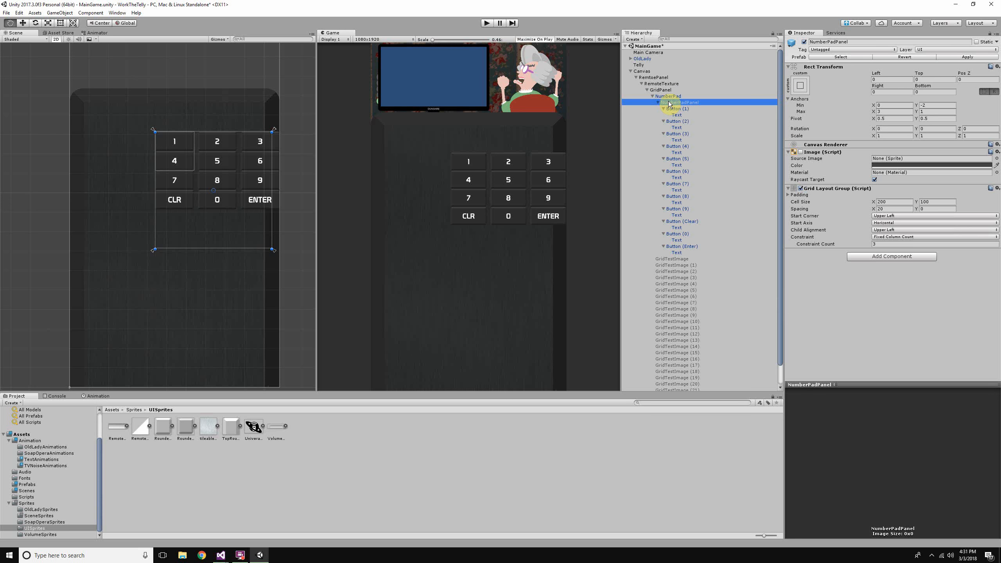
{"action": "key", "text": "Left"}
{"action": "key", "text": "Left"}
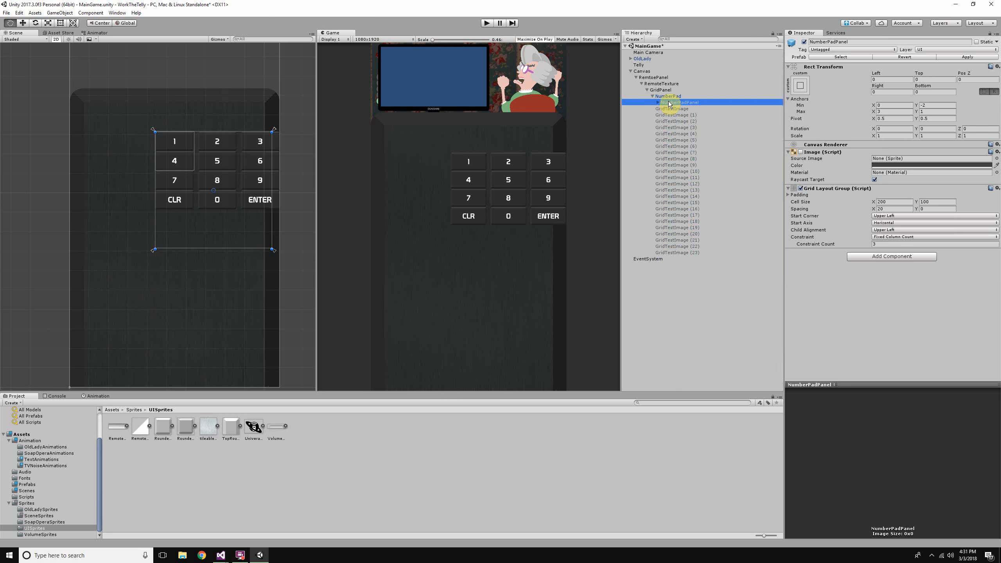
Step: Expand and collapse NumberPadPanel in the hierarchy to compare its display with and without nested labels, and select Button (1)
{"action": "key", "text": "Right"}
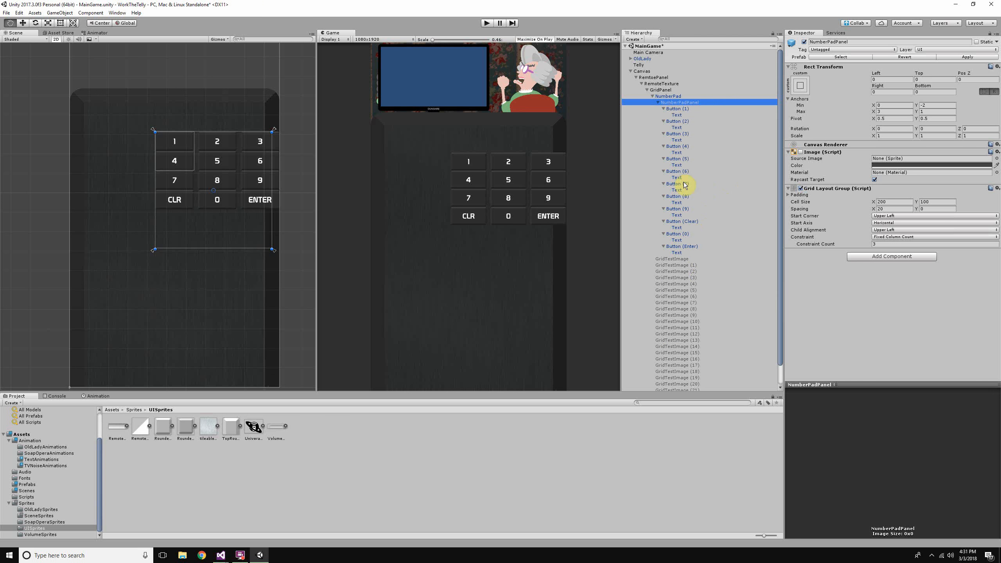
{"action": "key", "text": "Left"}
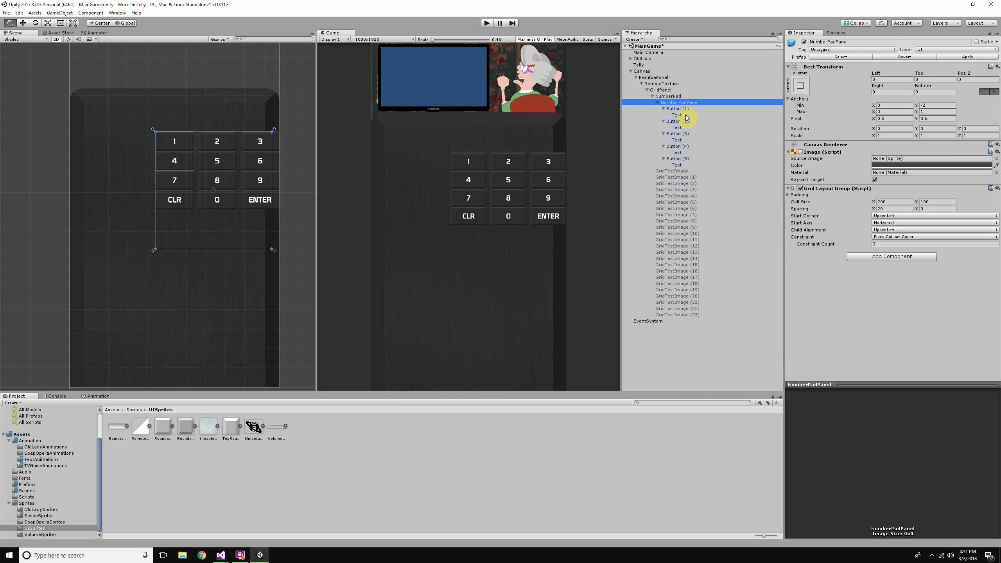
{"action": "key", "text": "Right"}
{"action": "key", "text": "Left"}
{"action": "key", "text": "Right"}
{"action": "key", "text": "Down"}
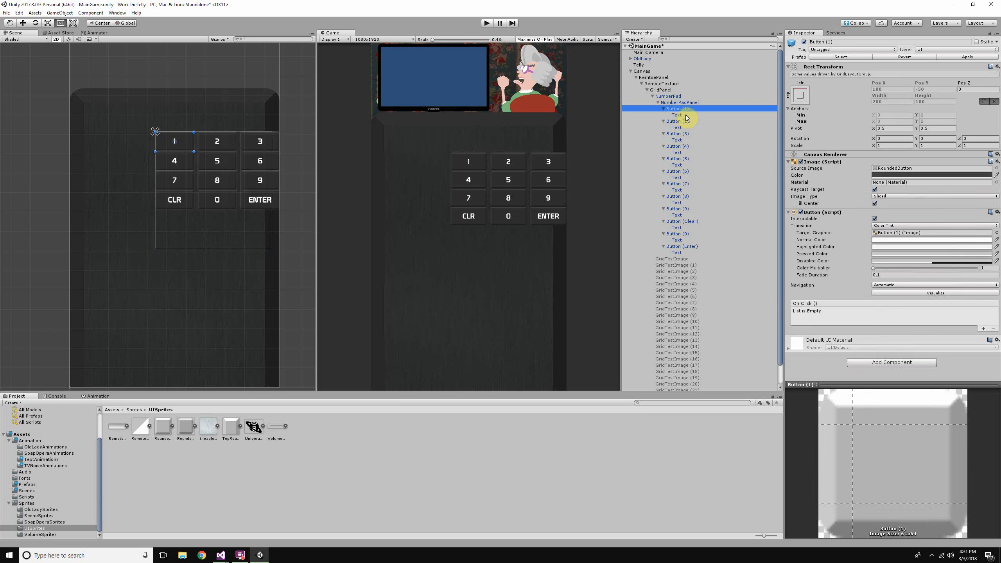
Step: Collapse Button (1), Button (2) and Button (3) one by one in the hierarchy
{"action": "key", "text": "Down"}
{"action": "key", "text": "Up"}
{"action": "key", "text": "Left"}
{"action": "key", "text": "Down"}
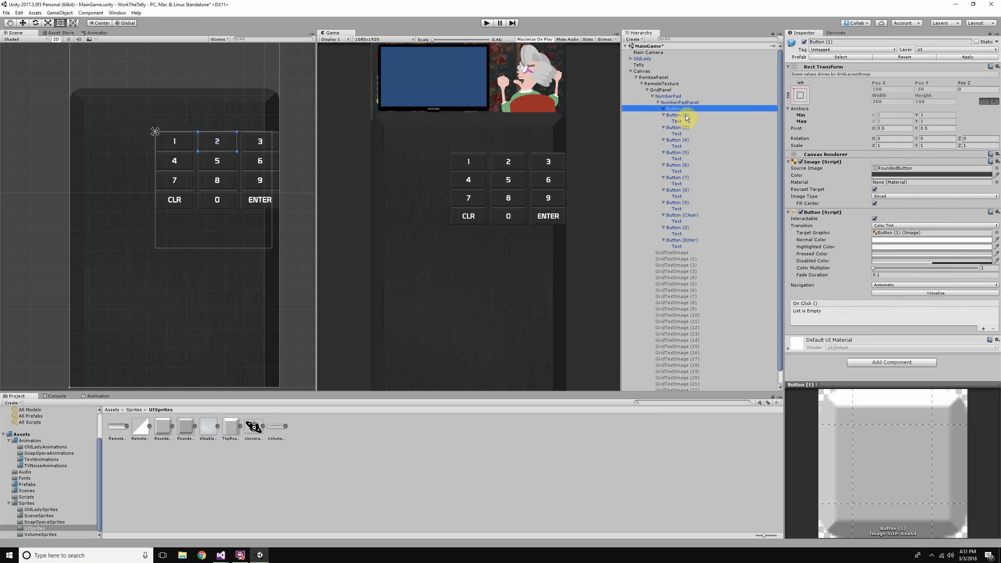
{"action": "key", "text": "Left"}
{"action": "key", "text": "Down"}
{"action": "key", "text": "Left"}
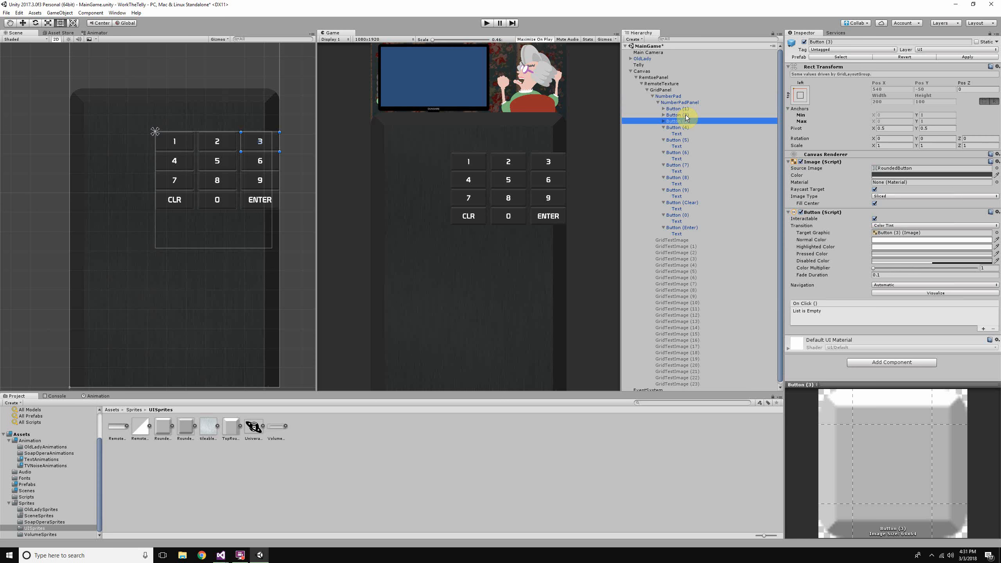
Step: Return to NumberPadPanel and expand it together with all its nested button labels
{"action": "key", "text": "Up"}
{"action": "key", "text": "Up"}
{"action": "key", "text": "Up"}
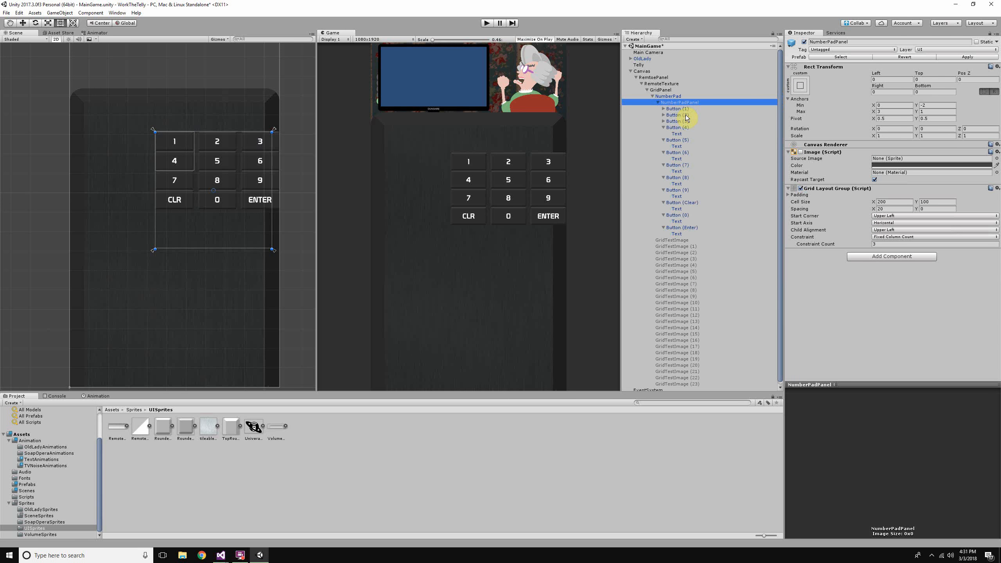
{"action": "key", "text": "alt+Right"}
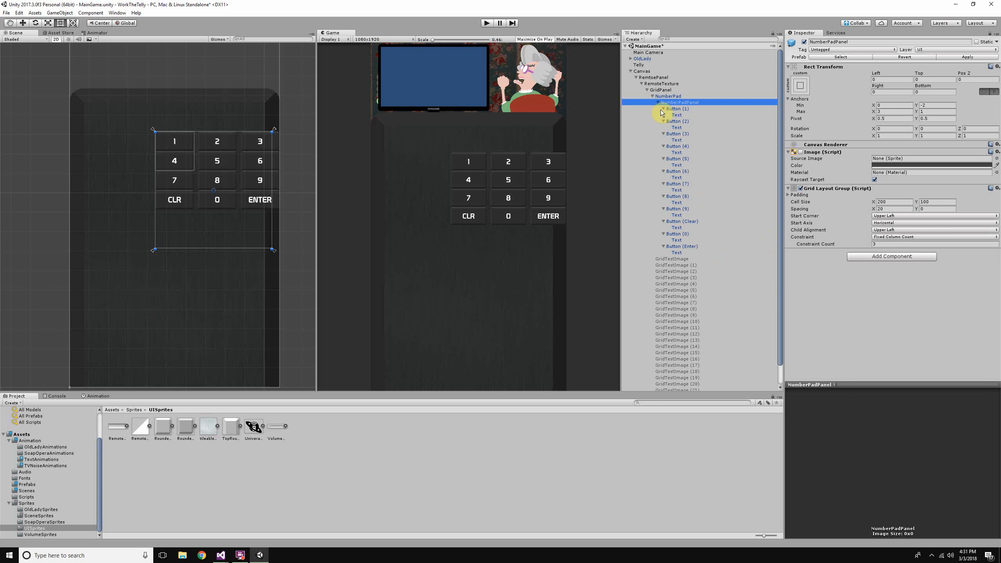
Step: Set the Y spacing of NumberPadPanel's Grid Layout Group to 20
{"action": "left_click", "coordinate": [665, 97]}
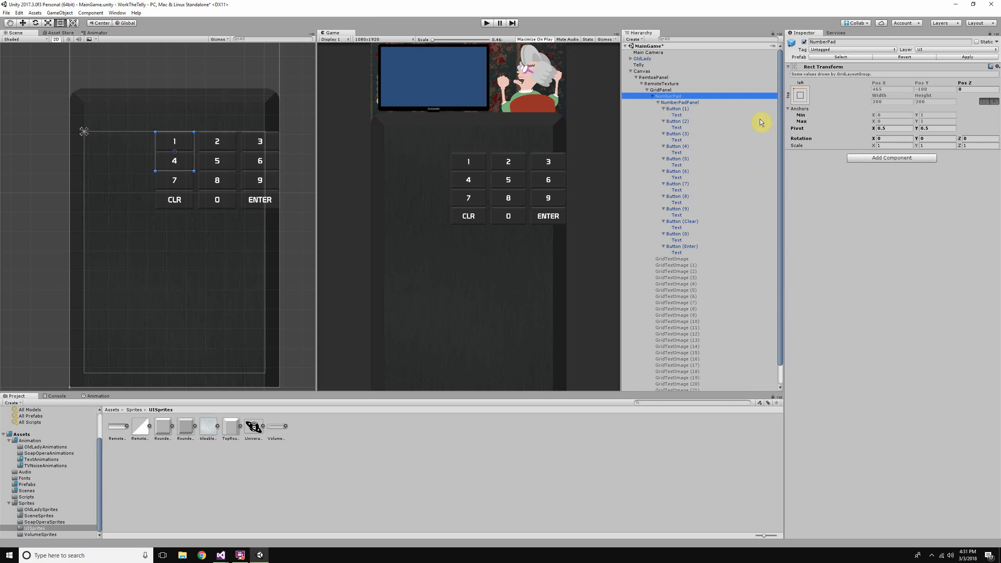
{"action": "left_click", "coordinate": [682, 103]}
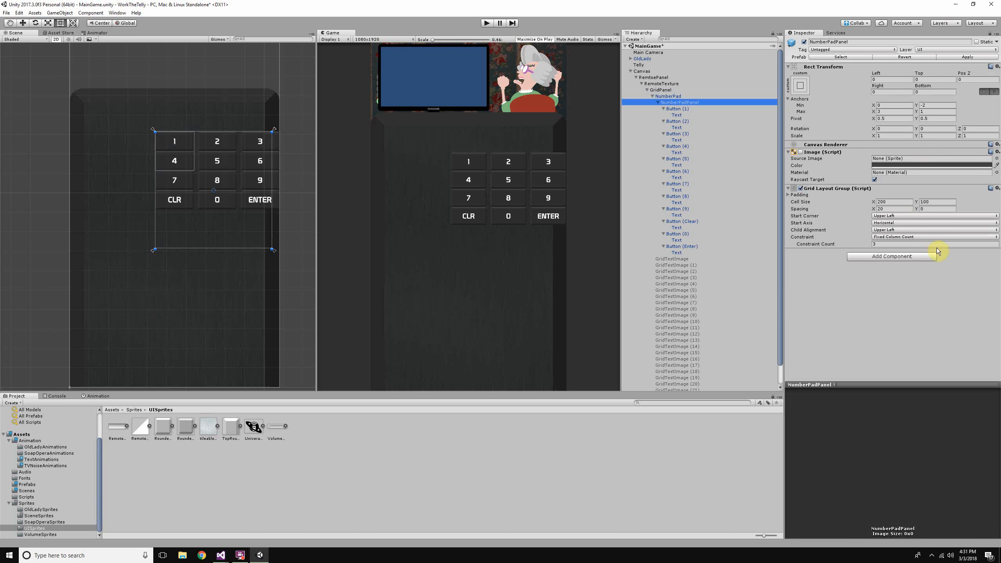
{"action": "left_click", "coordinate": [927, 208]}
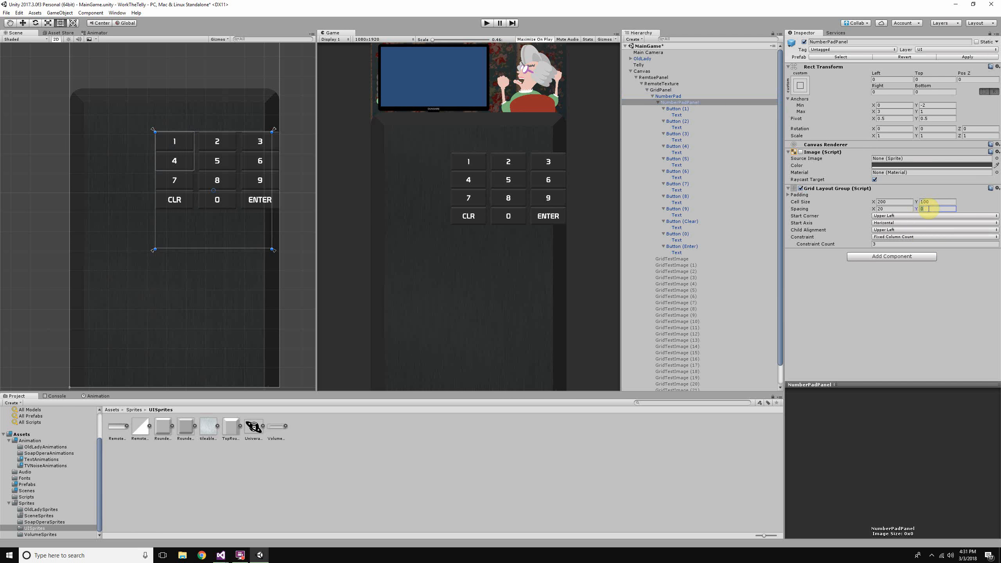
{"action": "type", "text": "20"}
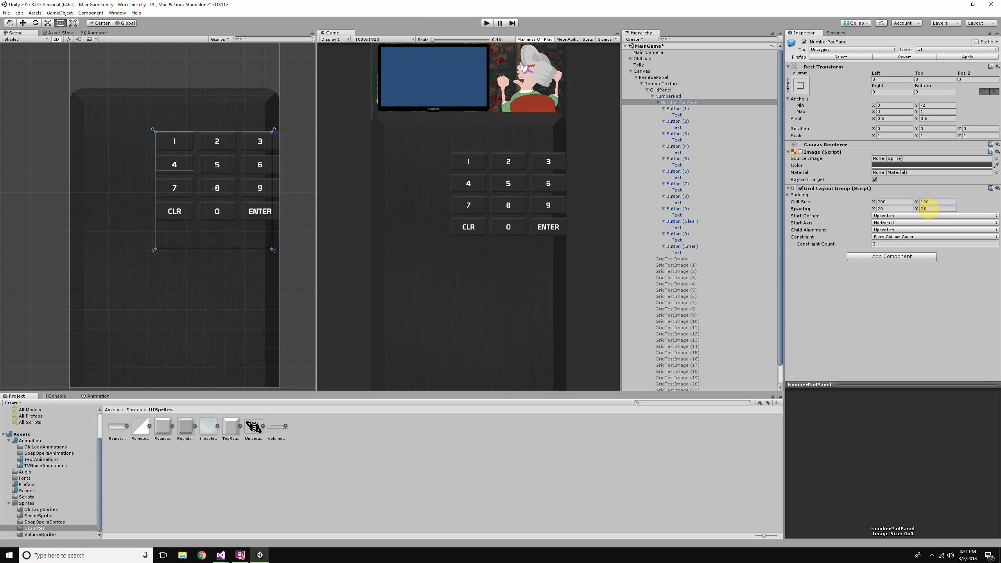
Step: Activate all the grid test images, from GridTestImage through GridTestImage (23)
{"action": "left_click", "coordinate": [684, 259]}
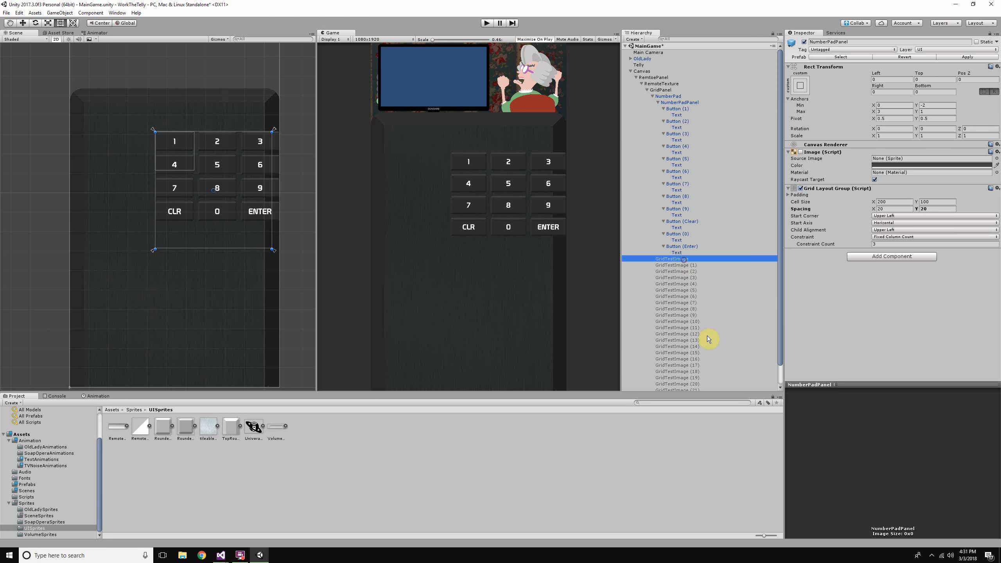
{"action": "scroll", "coordinate": [702, 373], "scroll_direction": "down", "scroll_amount": 3}
{"action": "left_click", "coordinate": [700, 382]}
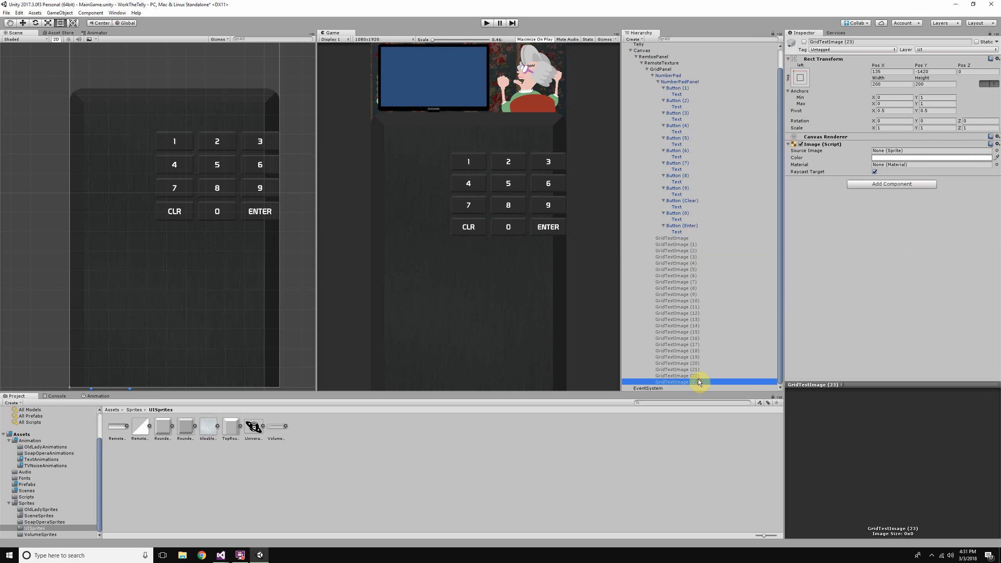
{"action": "left_click", "coordinate": [685, 239], "text": "shift"}
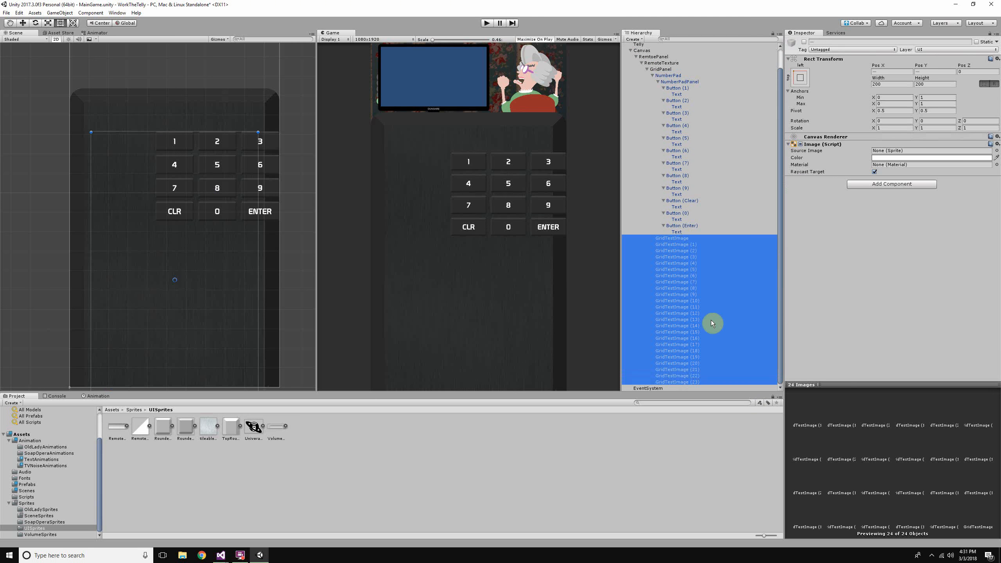
{"action": "left_click", "coordinate": [804, 42]}
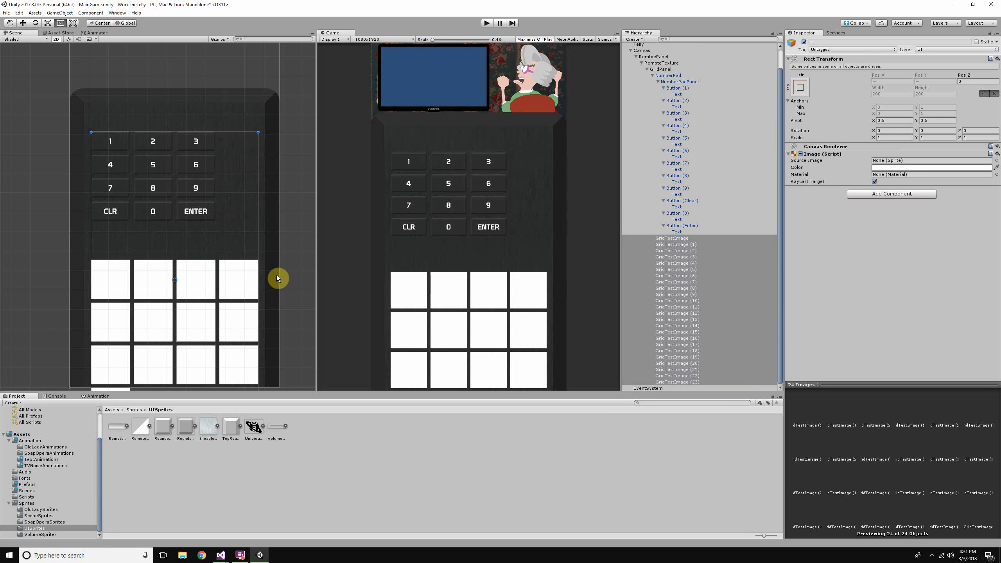
Step: Select every GridTestImage object again and enable the Image component on all of them
{"action": "left_click", "coordinate": [674, 239]}
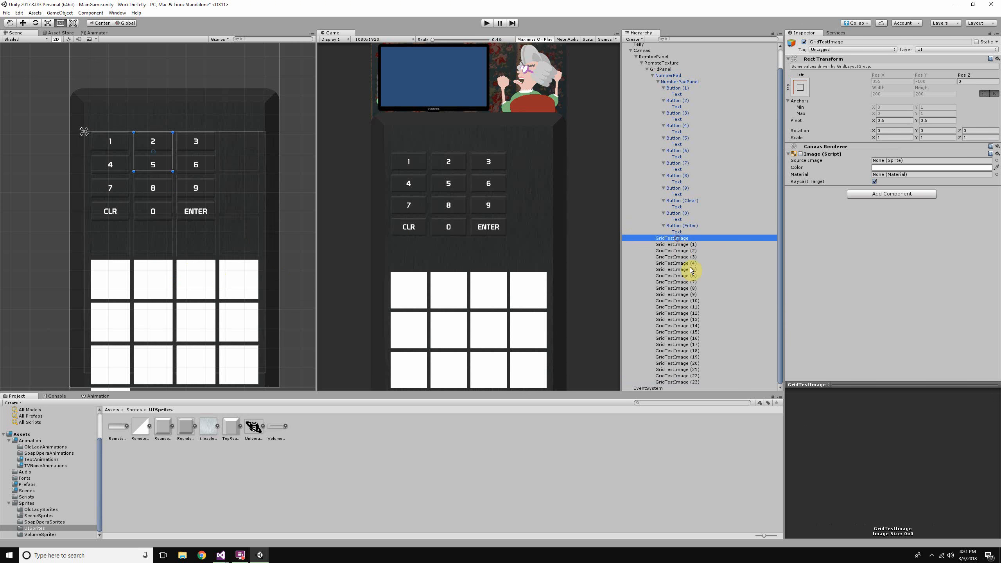
{"action": "left_click", "coordinate": [696, 295], "text": "shift"}
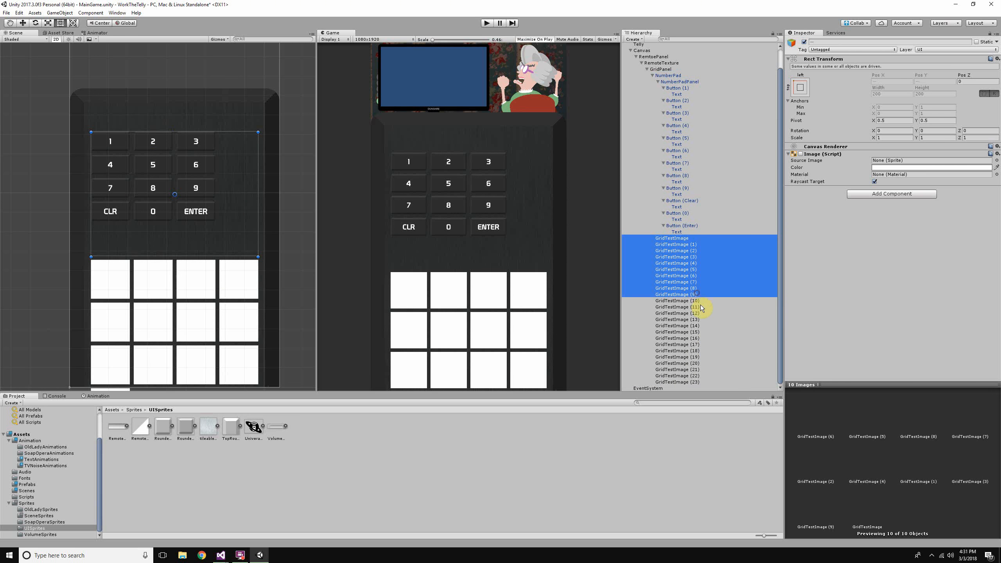
{"action": "left_click", "coordinate": [686, 382], "text": "shift"}
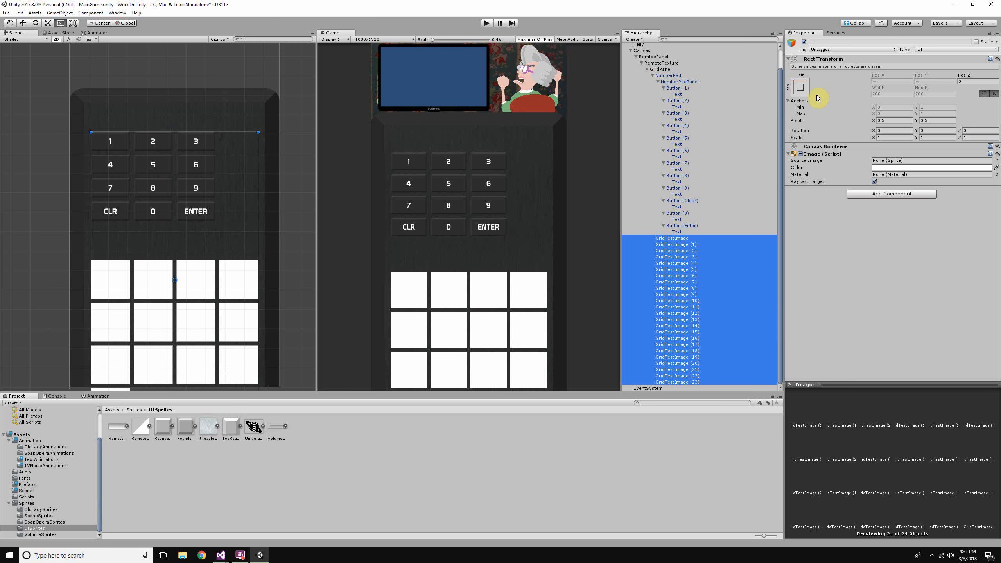
{"action": "left_click", "coordinate": [801, 154]}
{"action": "left_click", "coordinate": [801, 154]}
{"action": "left_click", "coordinate": [800, 154]}
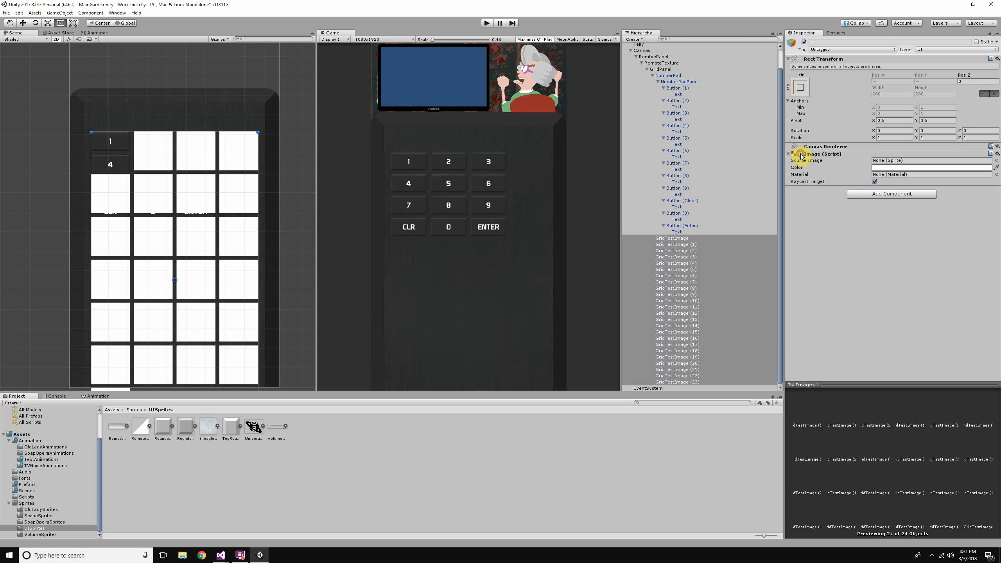
Step: Make all the grid test images nearly transparent by lowering their colour's alpha to 18
{"action": "left_click", "coordinate": [899, 169]}
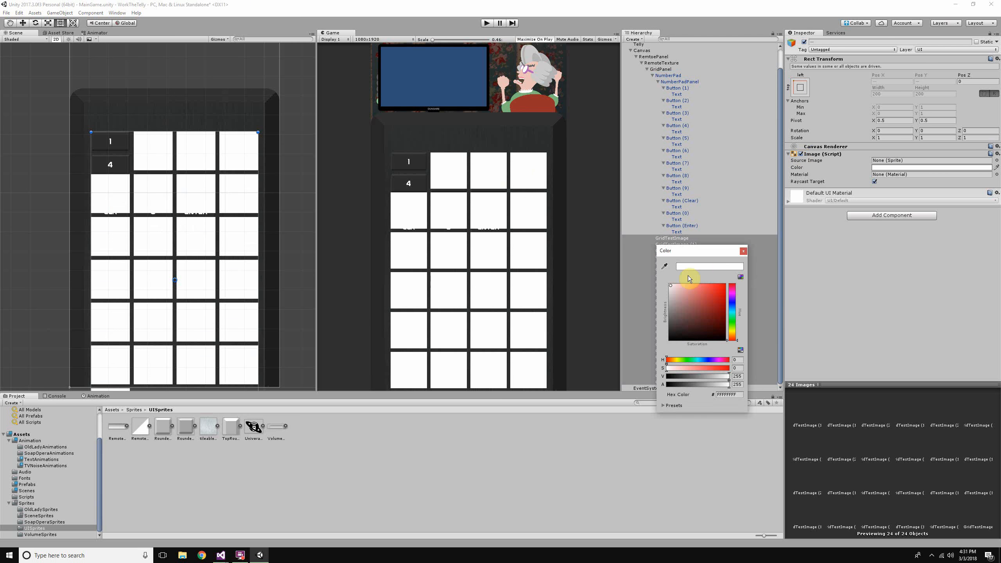
{"action": "left_click", "coordinate": [695, 384]}
{"action": "left_click_drag", "start_coordinate": [679, 388], "coordinate": [672, 389]}
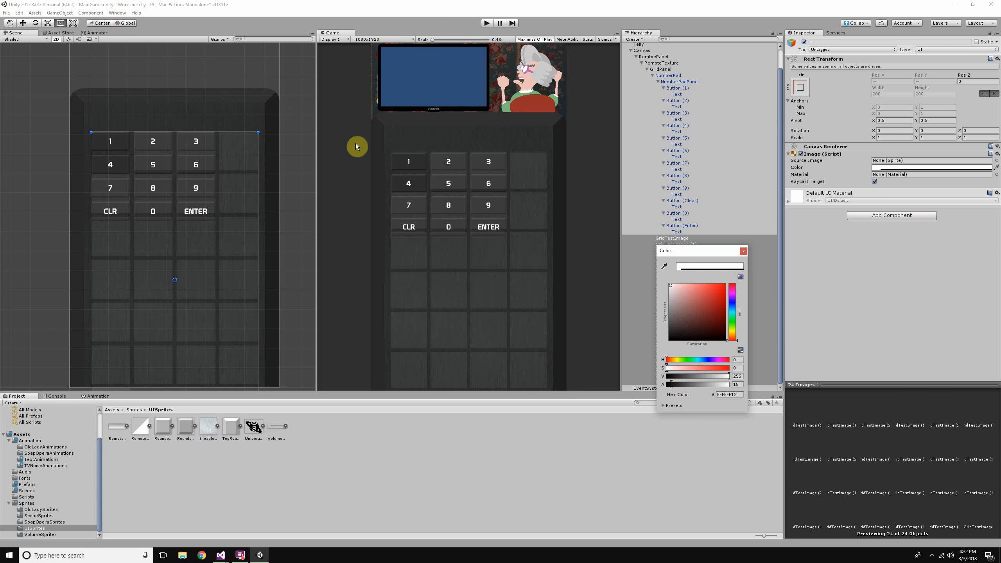
Step: Inspect how the number pad buttons line up with the translucent grid cells in the Scene and Game views
{"action": "scroll", "coordinate": [469, 213], "scroll_direction": "up", "scroll_amount": 6}
{"action": "left_click", "coordinate": [469, 213]}
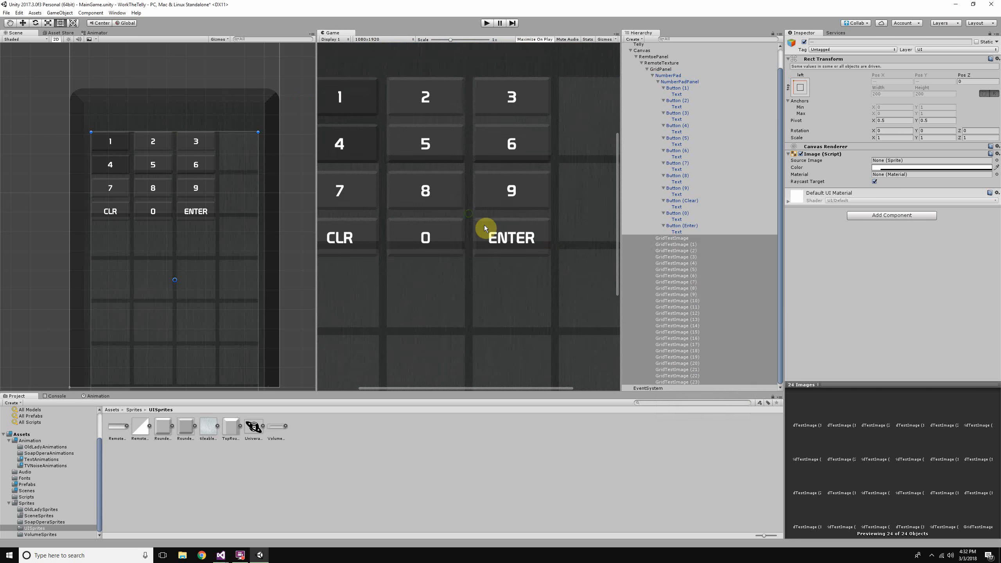
{"action": "scroll", "coordinate": [432, 197], "scroll_direction": "down", "scroll_amount": 4}
{"action": "scroll", "coordinate": [413, 198], "scroll_direction": "up", "scroll_amount": 2}
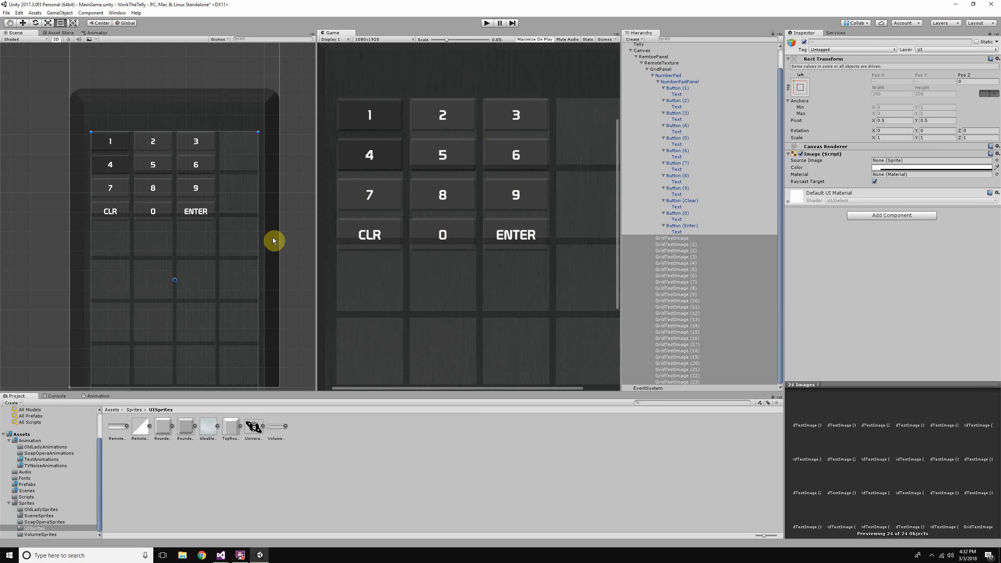
{"action": "scroll", "coordinate": [225, 212], "scroll_direction": "down", "scroll_amount": 4}
{"action": "scroll", "coordinate": [223, 212], "scroll_direction": "up", "scroll_amount": 5}
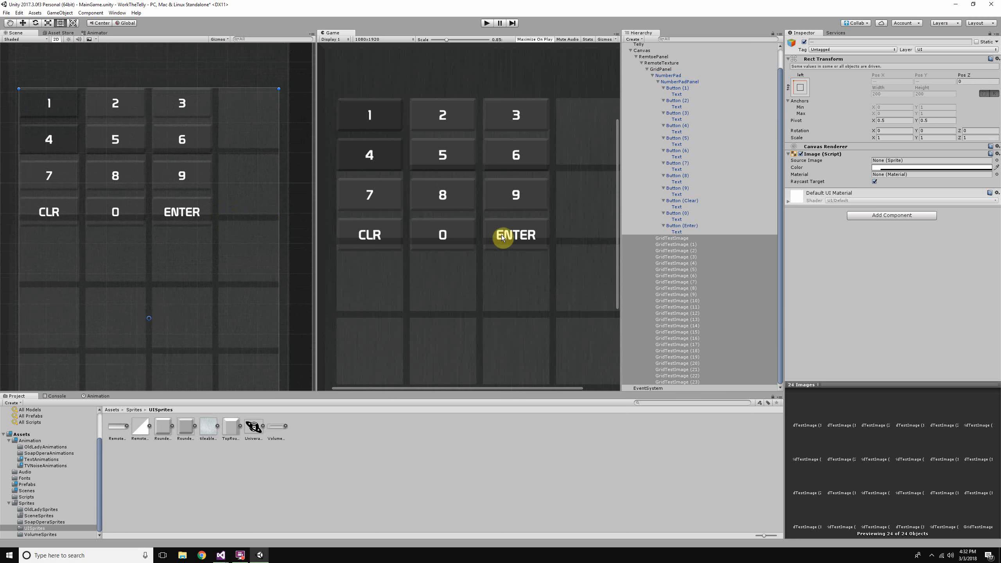
{"action": "scroll", "coordinate": [502, 240], "scroll_direction": "down", "scroll_amount": 5}
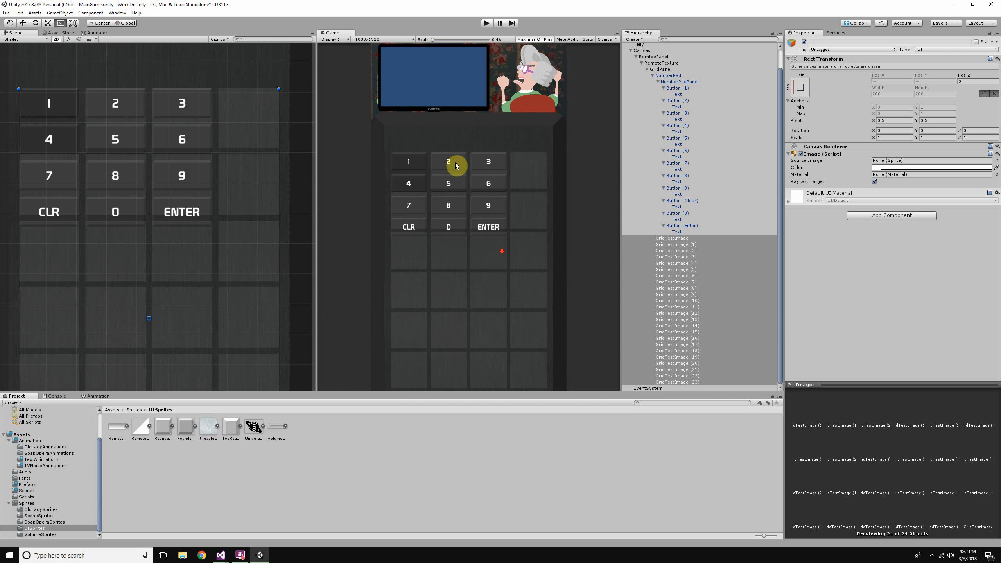
{"action": "scroll", "coordinate": [443, 184], "scroll_direction": "up", "scroll_amount": 5}
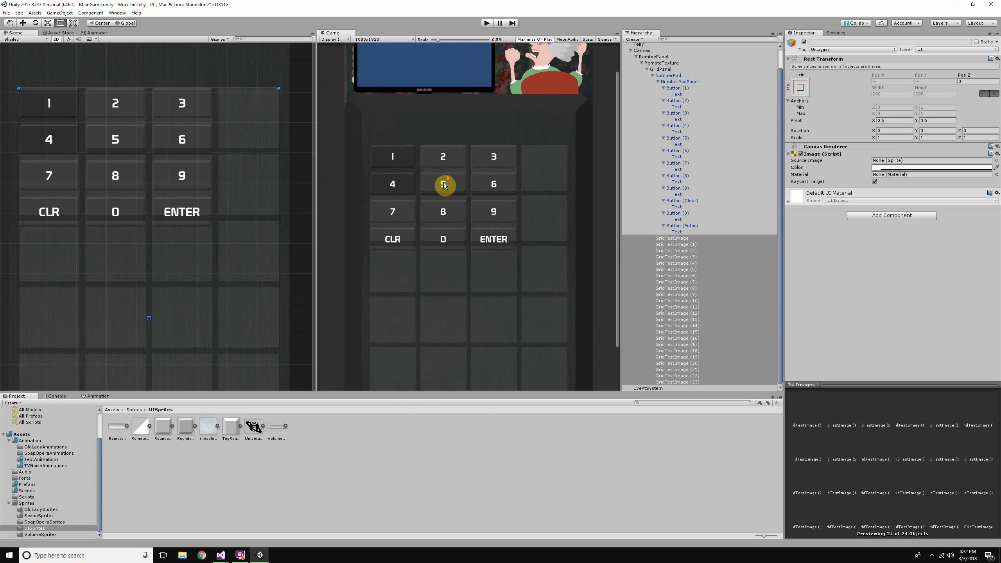
Step: Step through GridPanel, NumberPad and NumberPadPanel to review their layout settings
{"action": "left_click", "coordinate": [670, 70]}
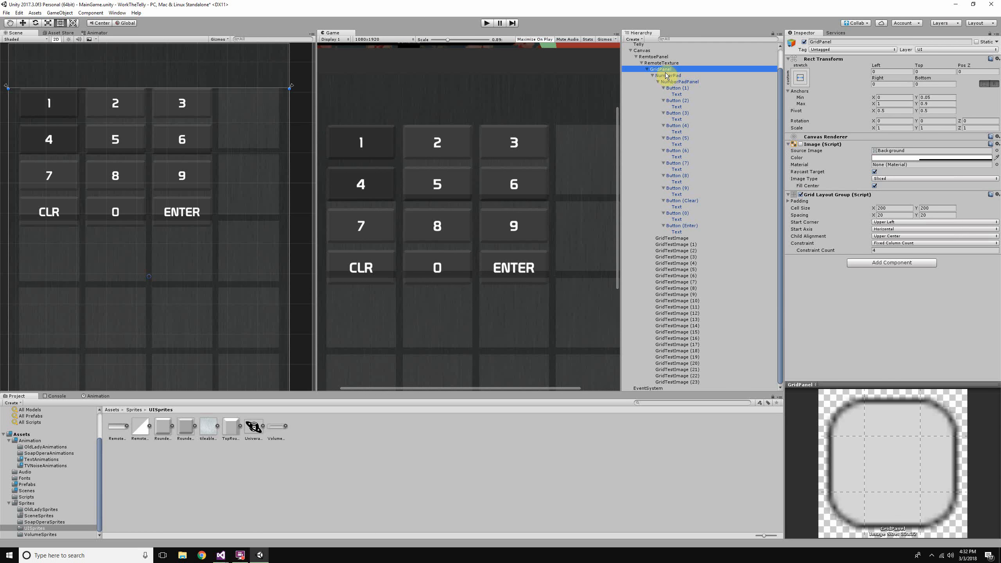
{"action": "left_click", "coordinate": [666, 76]}
{"action": "left_click", "coordinate": [669, 83]}
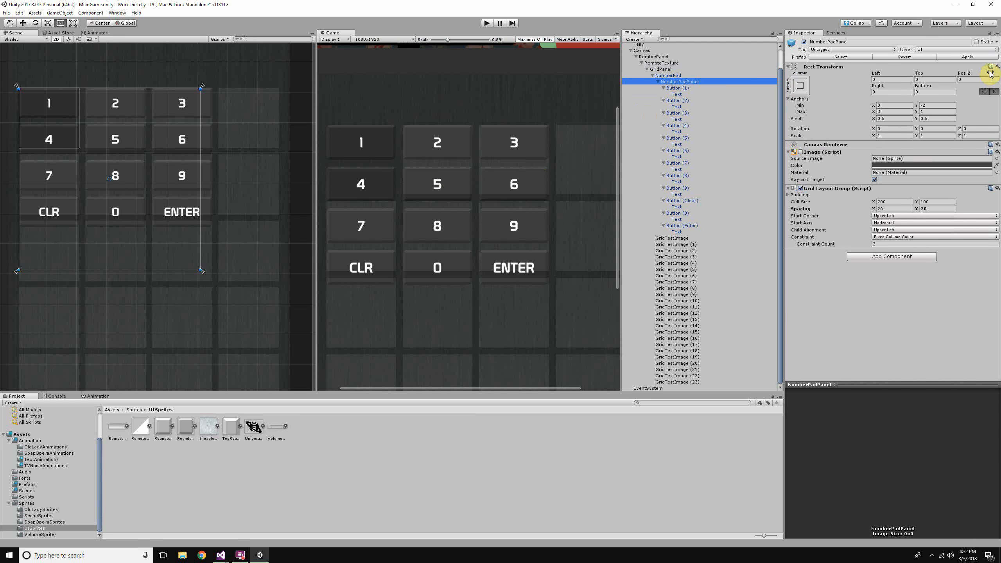
Step: Try a maximum X anchor of 2 on NumberPadPanel and restore it to 3
{"action": "left_click", "coordinate": [904, 111]}
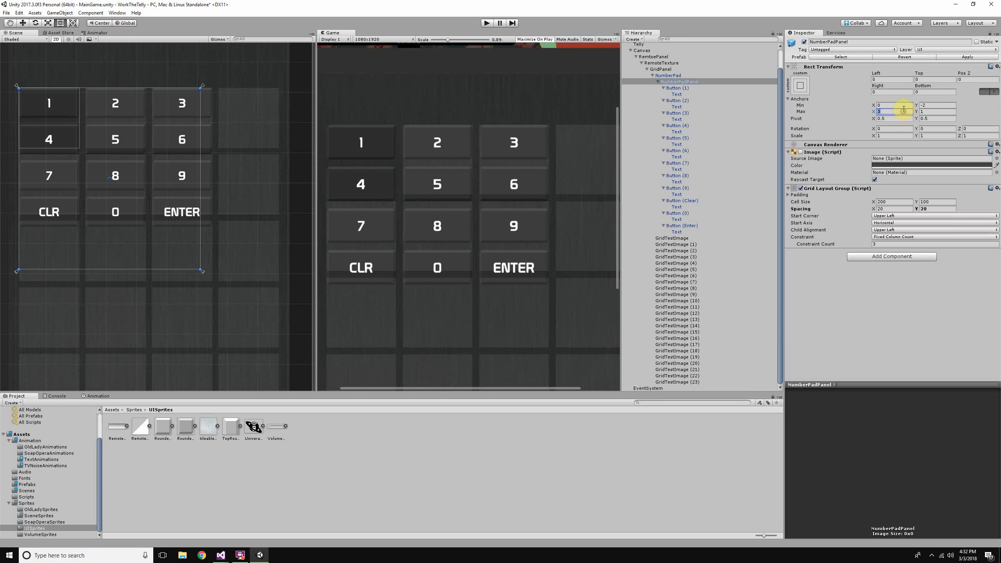
{"action": "type", "text": "2"}
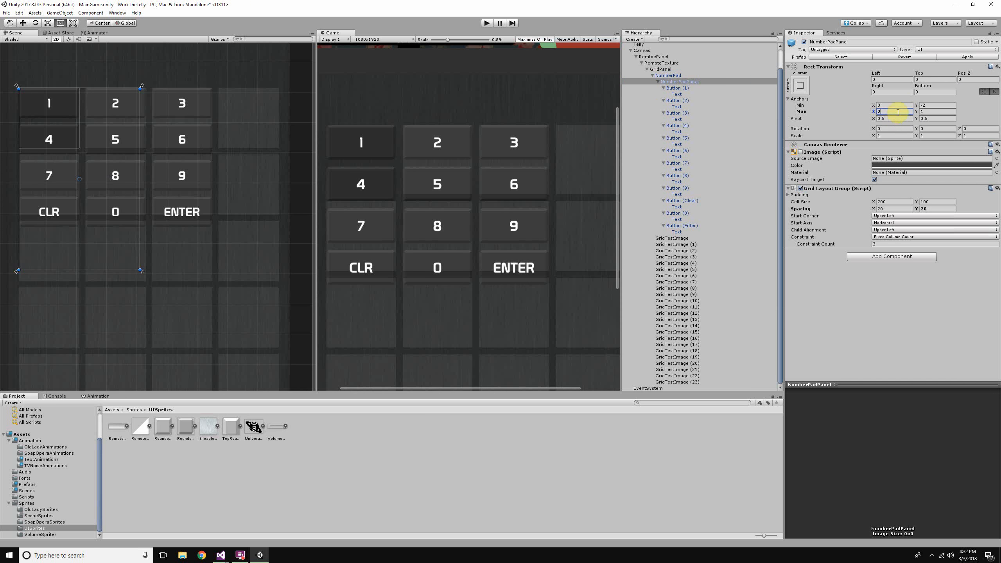
{"action": "type", "text": "3"}
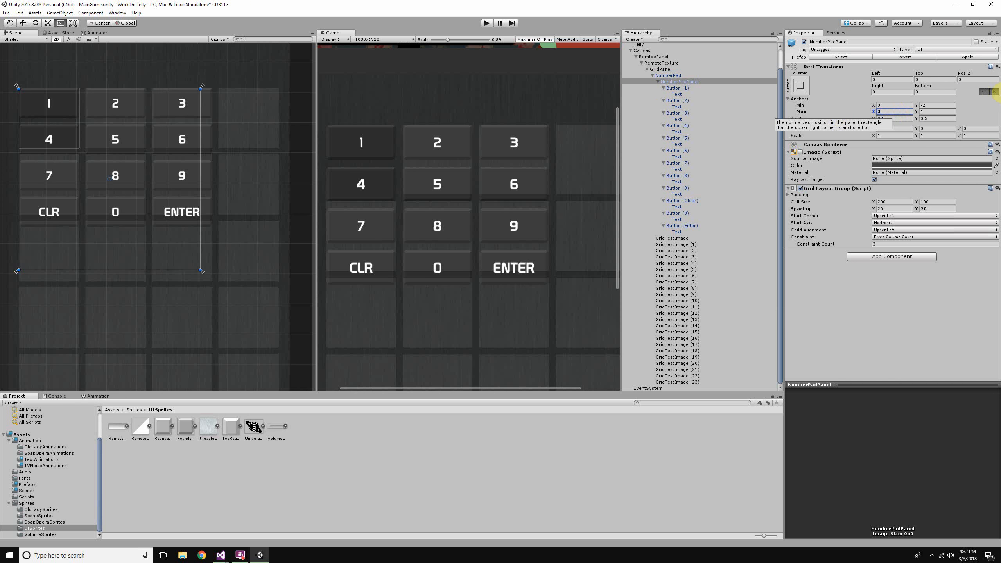
Step: Set NumberPadPanel's minimum Y anchor to -1 and check its lower edge against the bottom button row
{"action": "key", "text": "Tab"}
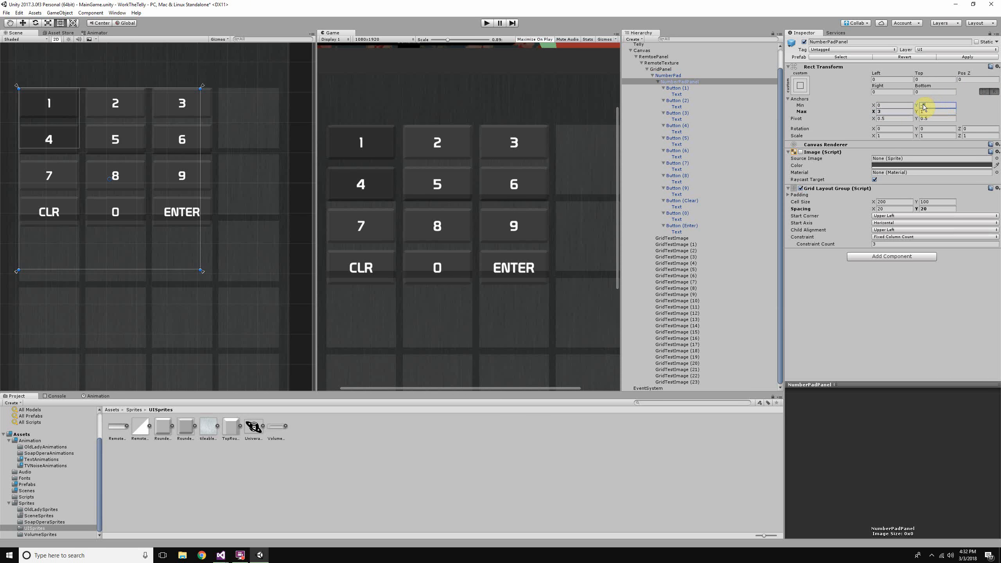
{"action": "type", "text": ".33"}
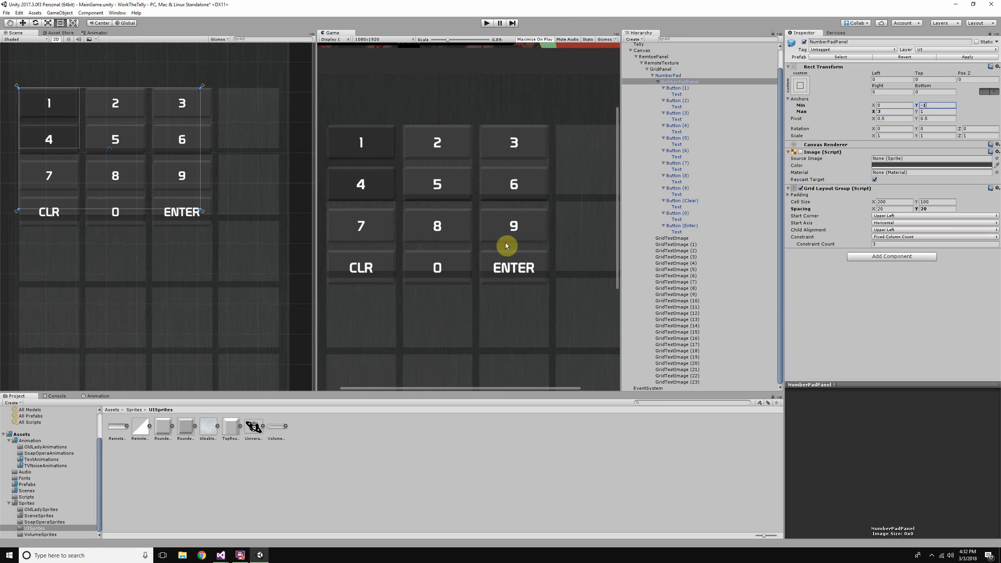
{"action": "scroll", "coordinate": [507, 246], "scroll_direction": "down", "scroll_amount": 2}
{"action": "scroll", "coordinate": [190, 284], "scroll_direction": "down", "scroll_amount": 2}
{"action": "middle_click_drag", "start_coordinate": [148, 261], "coordinate": [179, 275]}
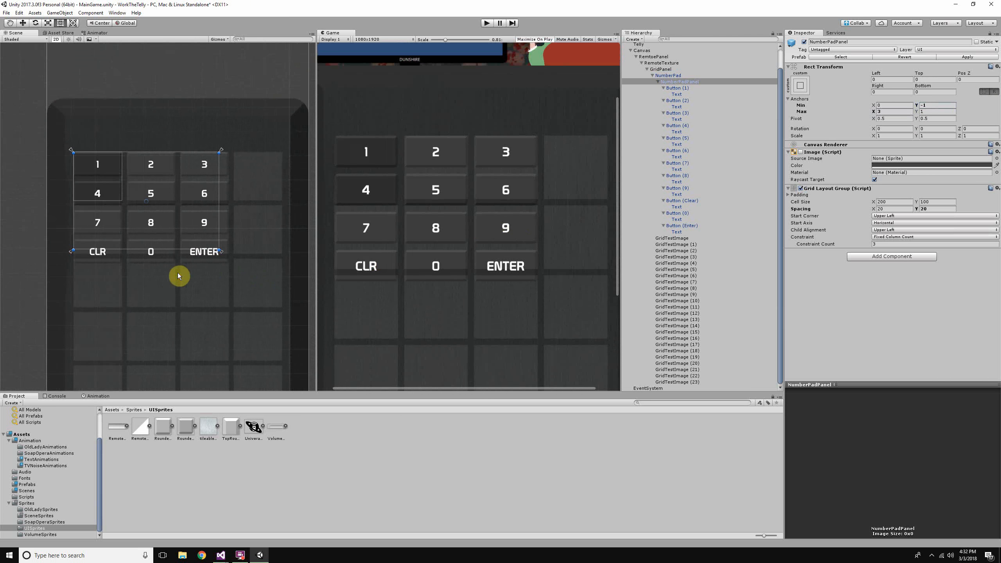
{"action": "scroll", "coordinate": [157, 217], "scroll_direction": "up", "scroll_amount": 3}
{"action": "middle_click_drag", "start_coordinate": [156, 218], "coordinate": [207, 204]}
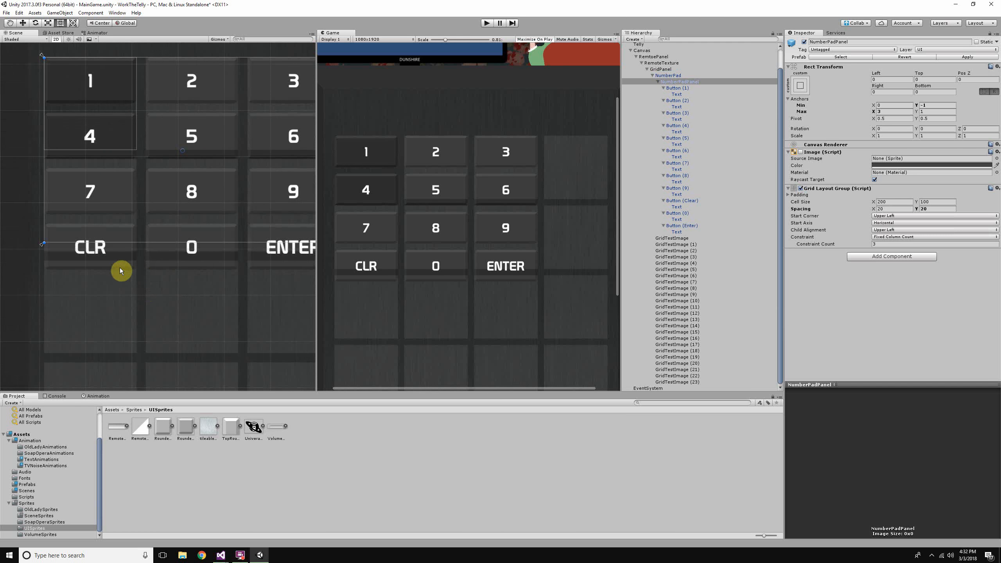
Step: Examine how the bottom button row lines up with NumberPadPanel's lower edge and the remote's grid cells
{"action": "middle_click_drag", "start_coordinate": [165, 280], "coordinate": [67, 296]}
{"action": "scroll", "coordinate": [210, 291], "scroll_direction": "down", "scroll_amount": 4}
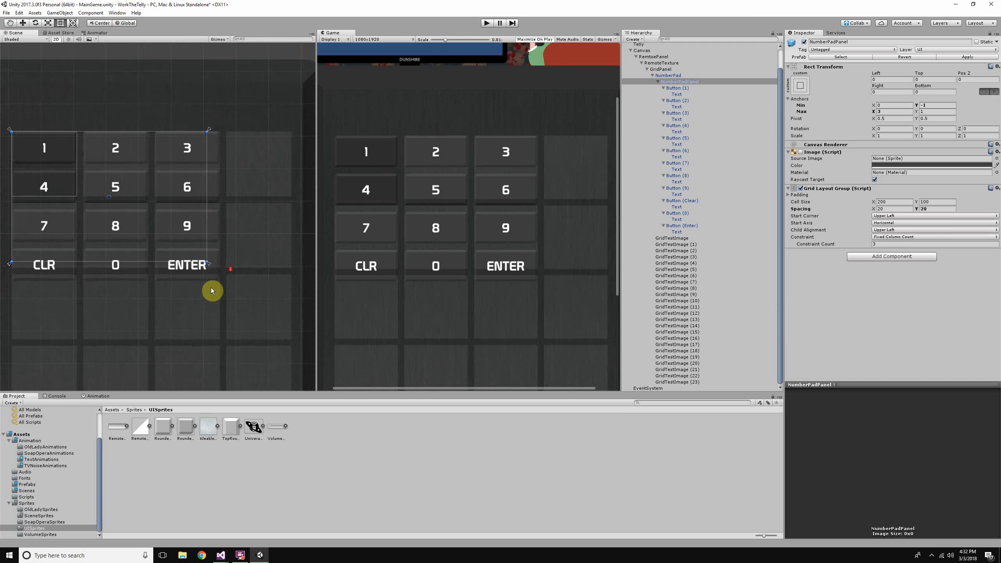
{"action": "scroll", "coordinate": [212, 301], "scroll_direction": "down", "scroll_amount": 2}
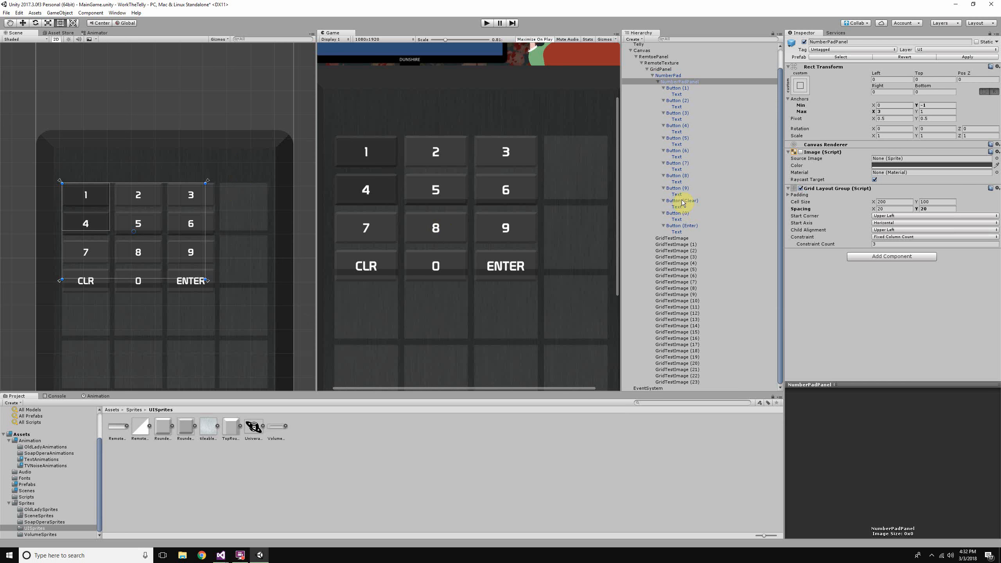
{"action": "scroll", "coordinate": [191, 281], "scroll_direction": "up", "scroll_amount": 5}
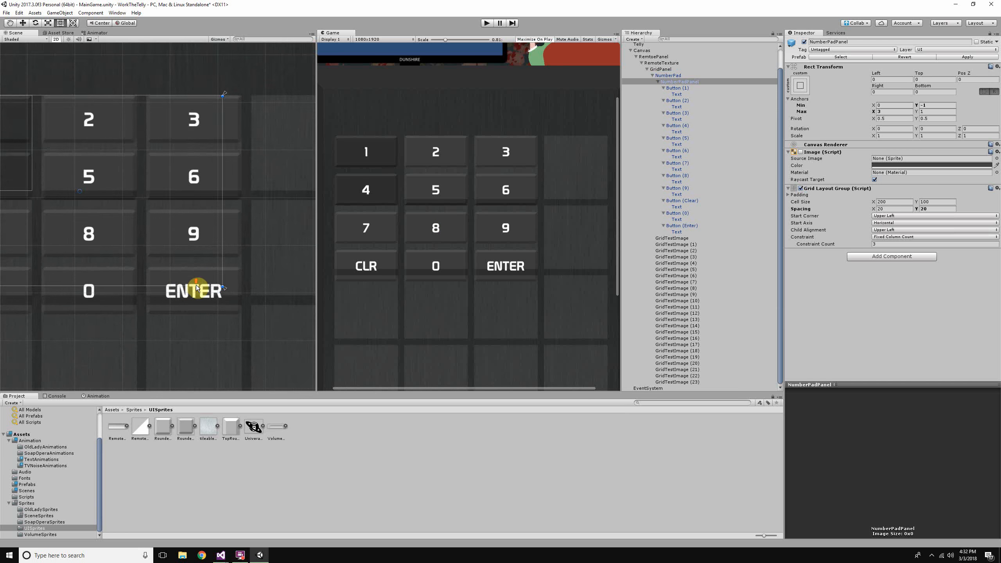
{"action": "scroll", "coordinate": [197, 284], "scroll_direction": "down", "scroll_amount": 3}
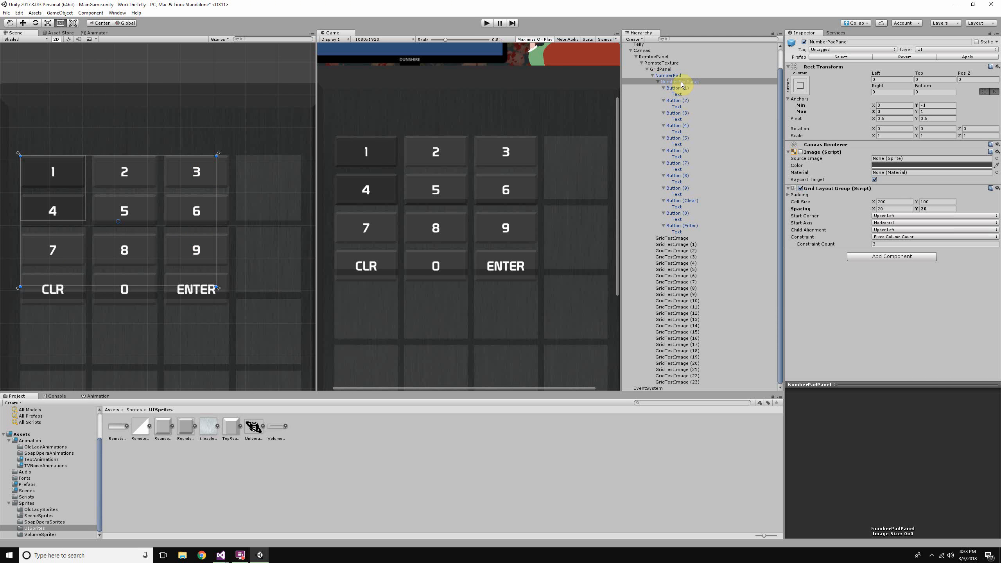
Step: Review NumberPadPanel's Grid Layout Group cell size and spacing against how the four button rows fit the grid cells
{"action": "left_click", "coordinate": [899, 202]}
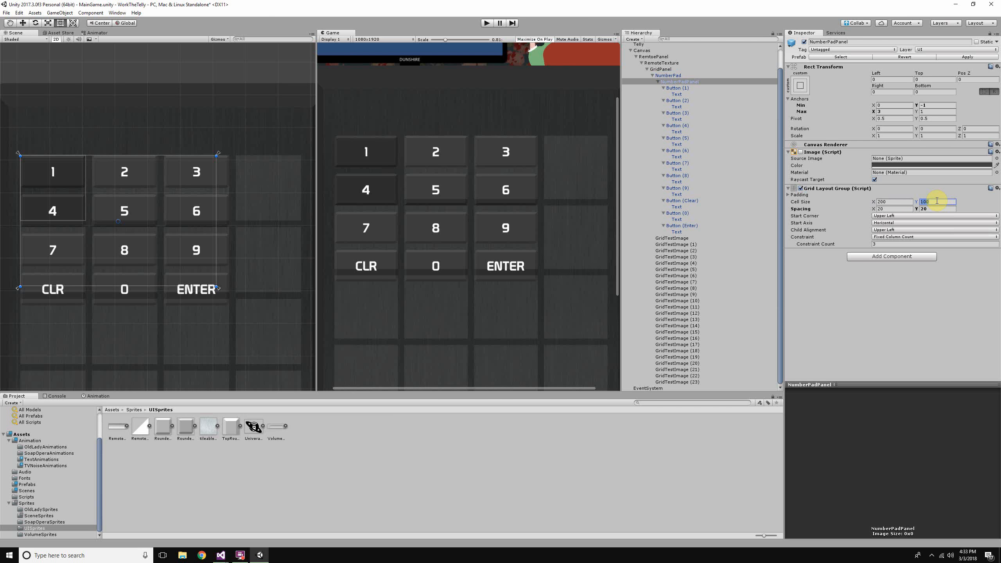
{"action": "scroll", "coordinate": [200, 227], "scroll_direction": "down", "scroll_amount": 2}
{"action": "scroll", "coordinate": [199, 227], "scroll_direction": "up", "scroll_amount": 5}
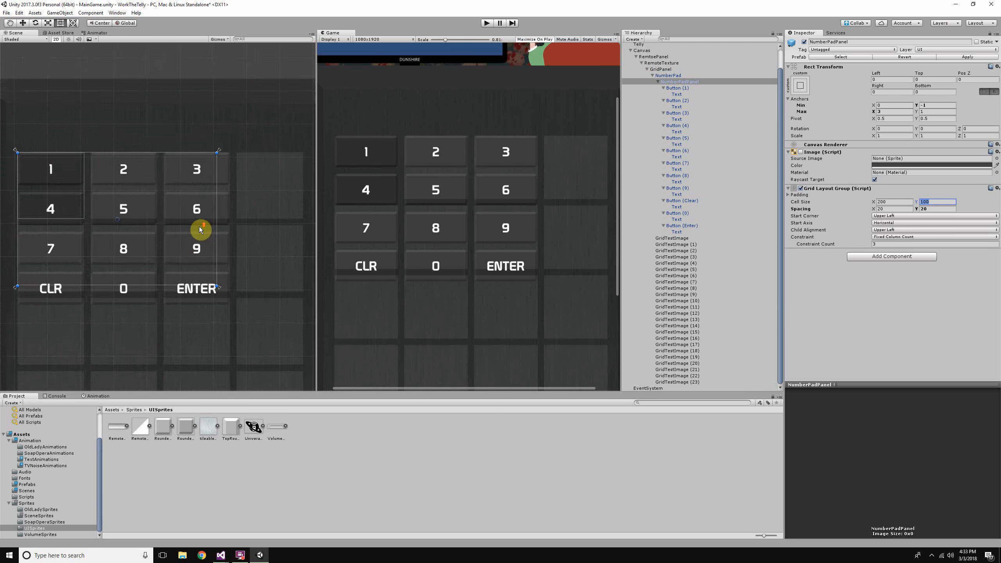
{"action": "scroll", "coordinate": [200, 227], "scroll_direction": "down", "scroll_amount": 4}
{"action": "middle_click_drag", "start_coordinate": [199, 226], "coordinate": [261, 233]}
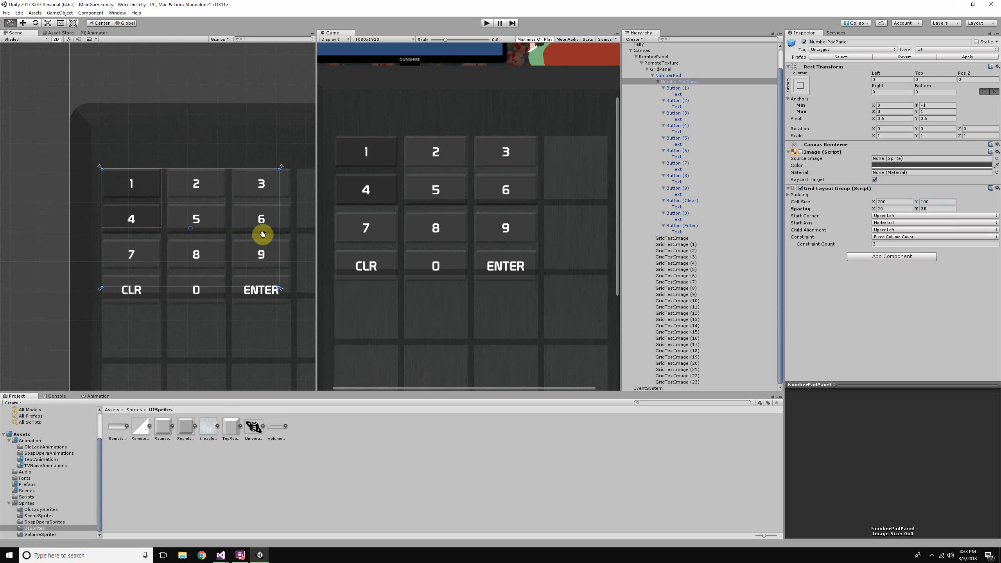
{"action": "scroll", "coordinate": [262, 236], "scroll_direction": "up", "scroll_amount": 2}
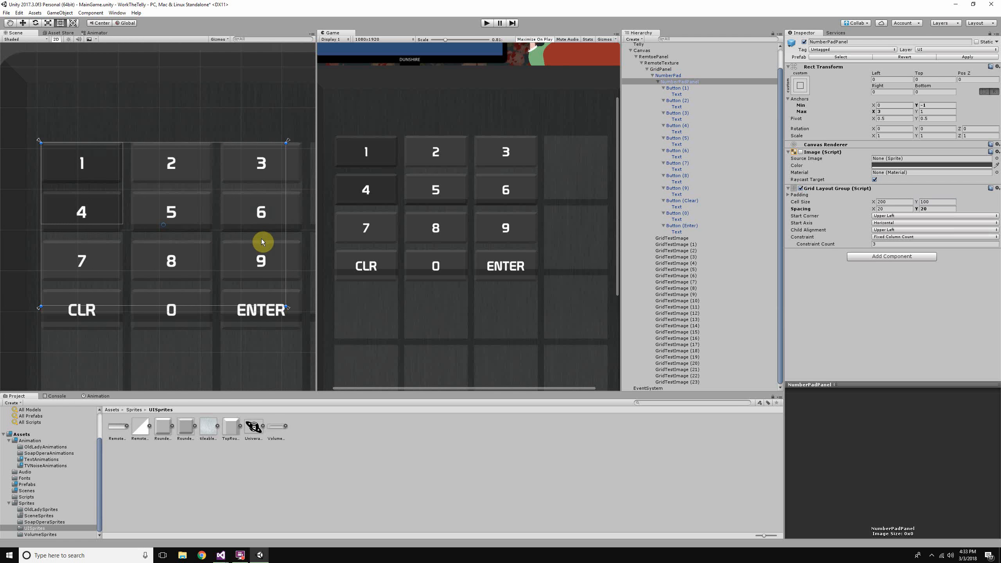
{"action": "scroll", "coordinate": [262, 241], "scroll_direction": "down", "scroll_amount": 3}
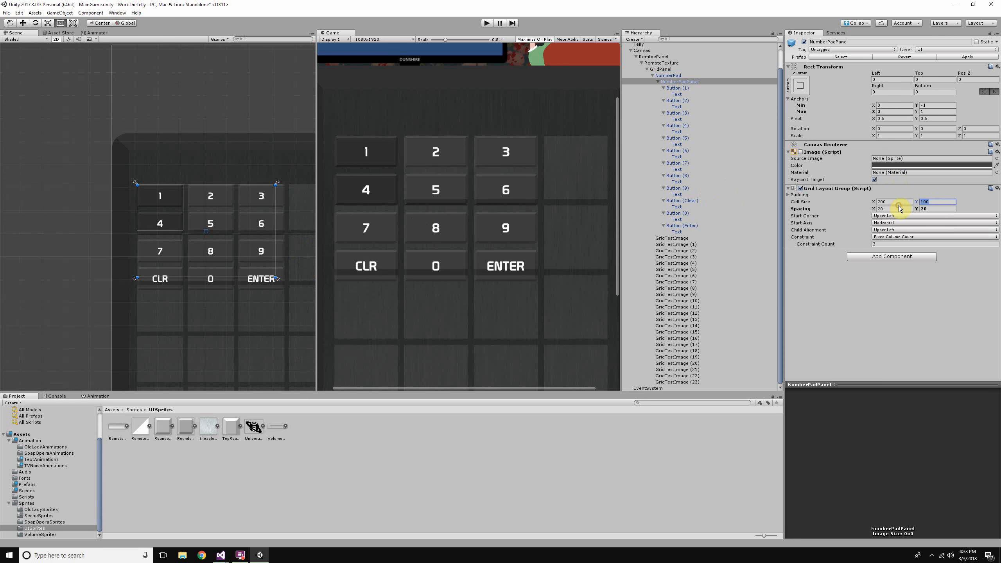
{"action": "scroll", "coordinate": [234, 205], "scroll_direction": "up", "scroll_amount": 4}
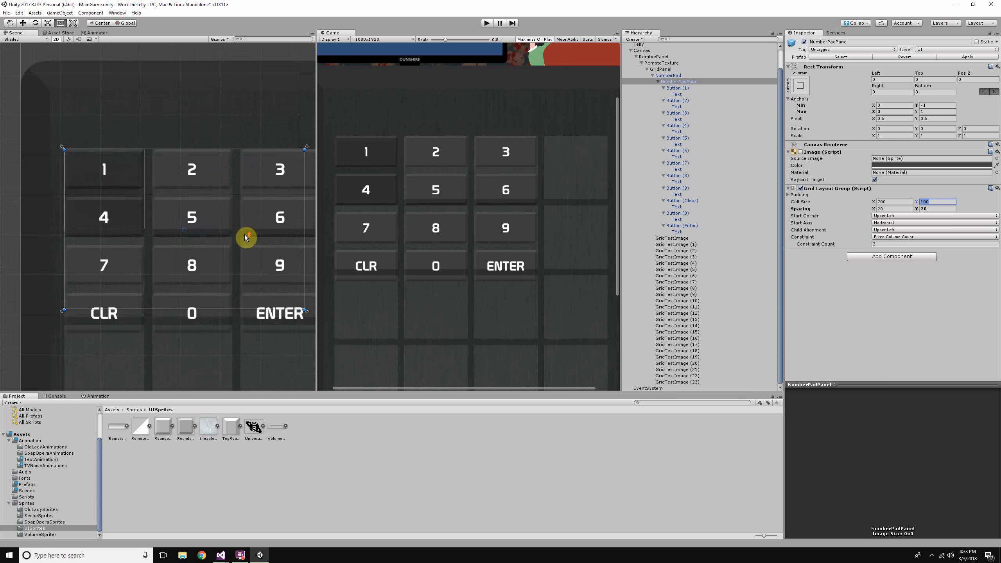
{"action": "middle_click_drag", "start_coordinate": [246, 237], "coordinate": [145, 176]}
{"action": "scroll", "coordinate": [146, 176], "scroll_direction": "down", "scroll_amount": 2}
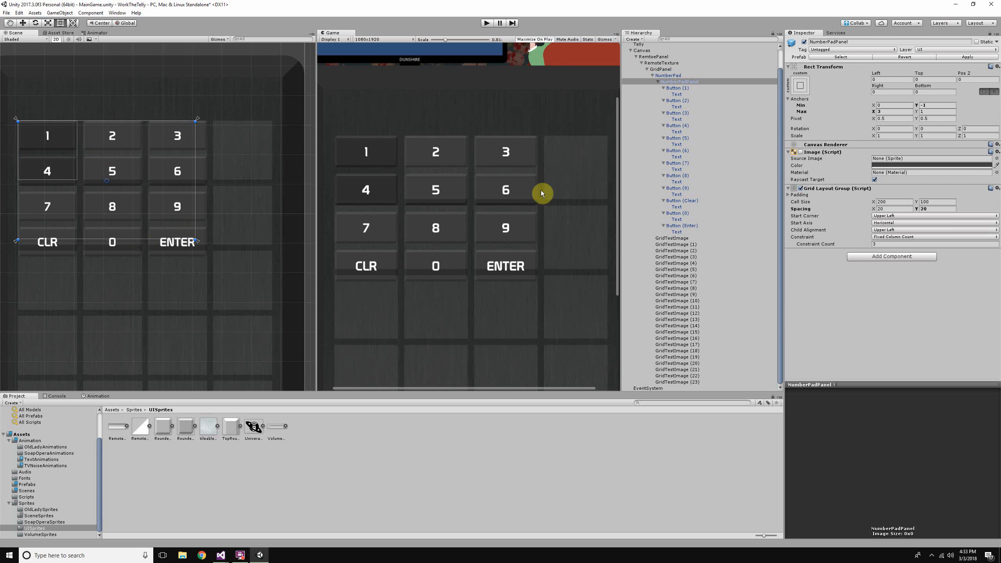
{"action": "left_click", "coordinate": [894, 202]}
{"action": "scroll", "coordinate": [184, 241], "scroll_direction": "down", "scroll_amount": 4}
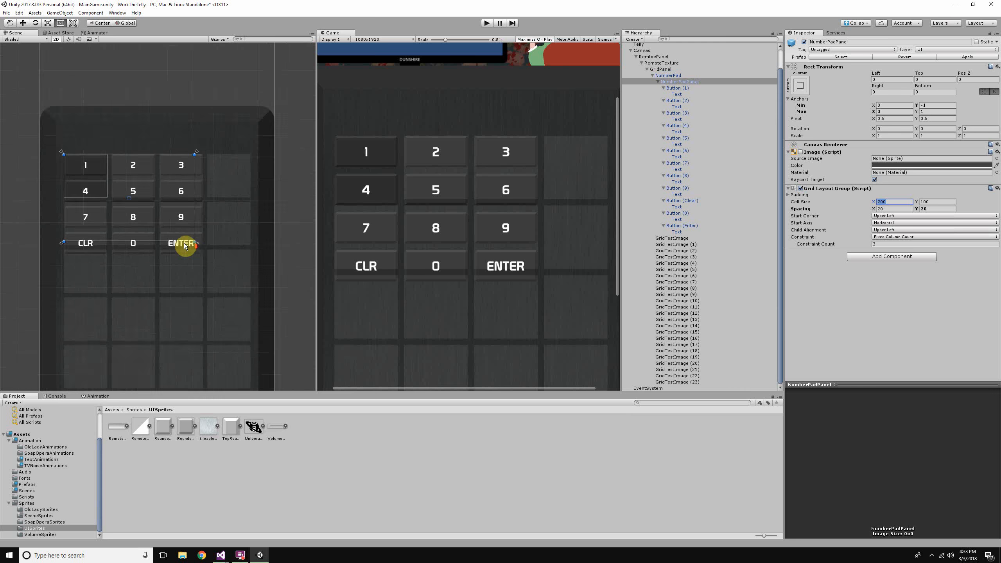
{"action": "scroll", "coordinate": [550, 234], "scroll_direction": "up", "scroll_amount": 1}
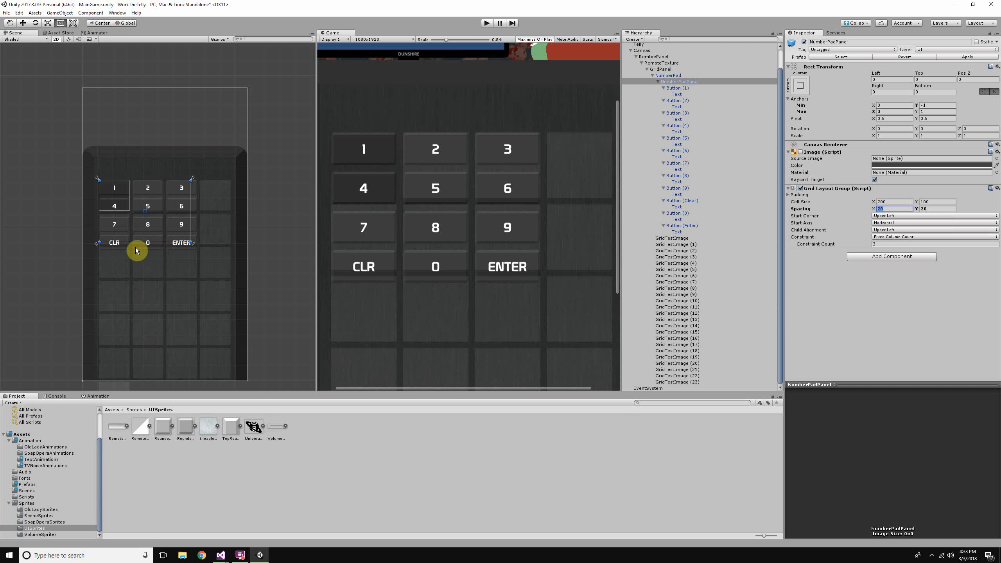
{"action": "scroll", "coordinate": [138, 248], "scroll_direction": "up", "scroll_amount": 4}
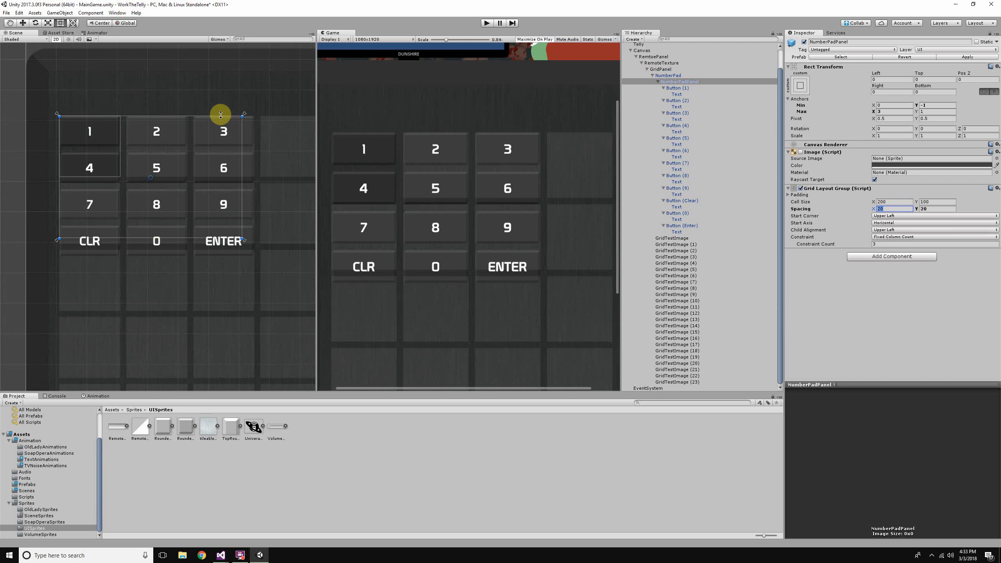
{"action": "middle_click_drag", "start_coordinate": [268, 290], "coordinate": [208, 275]}
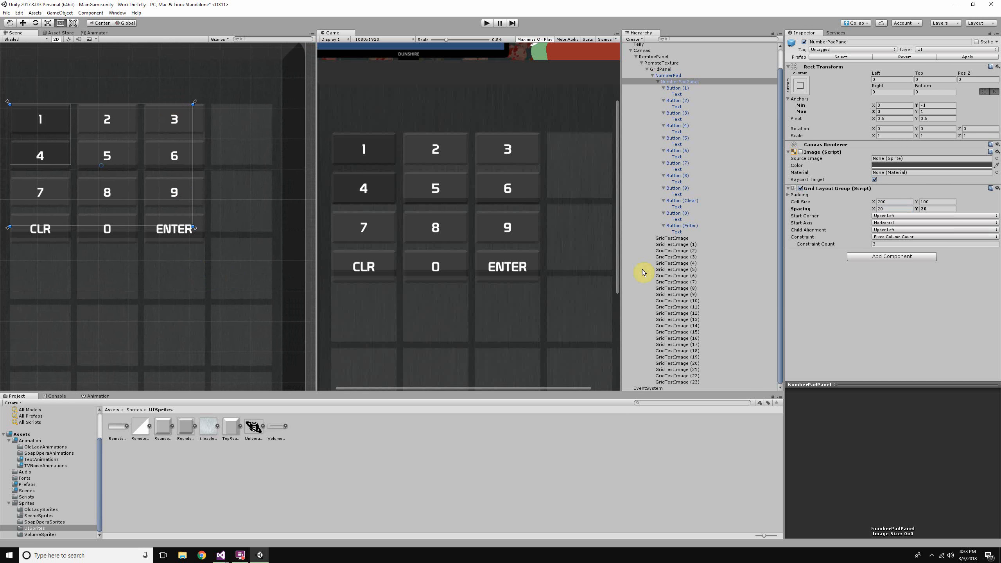
{"action": "left_click", "coordinate": [929, 206]}
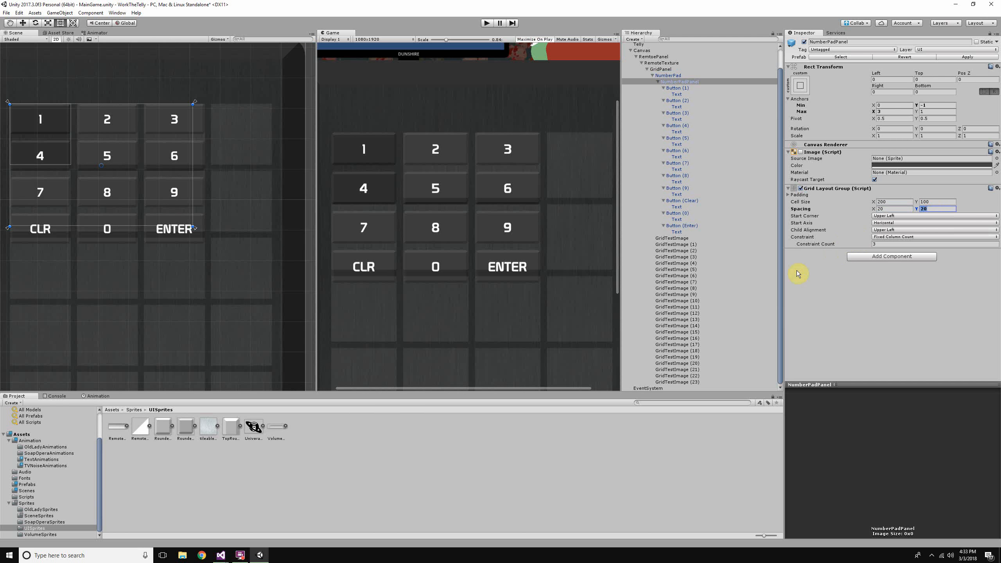
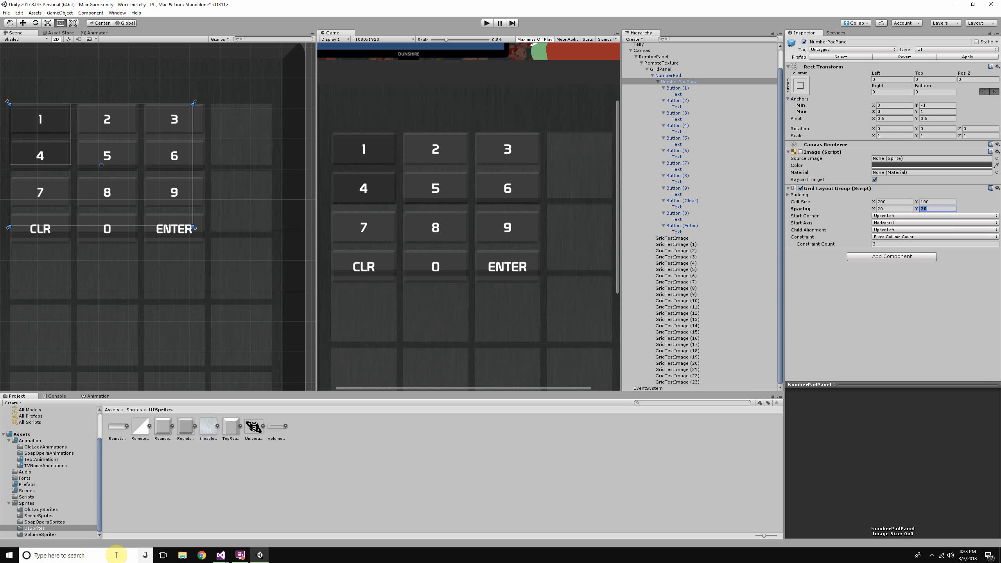
Step: Open the Windows Calculator and place its window over the Game view
{"action": "left_click", "coordinate": [10, 555]}
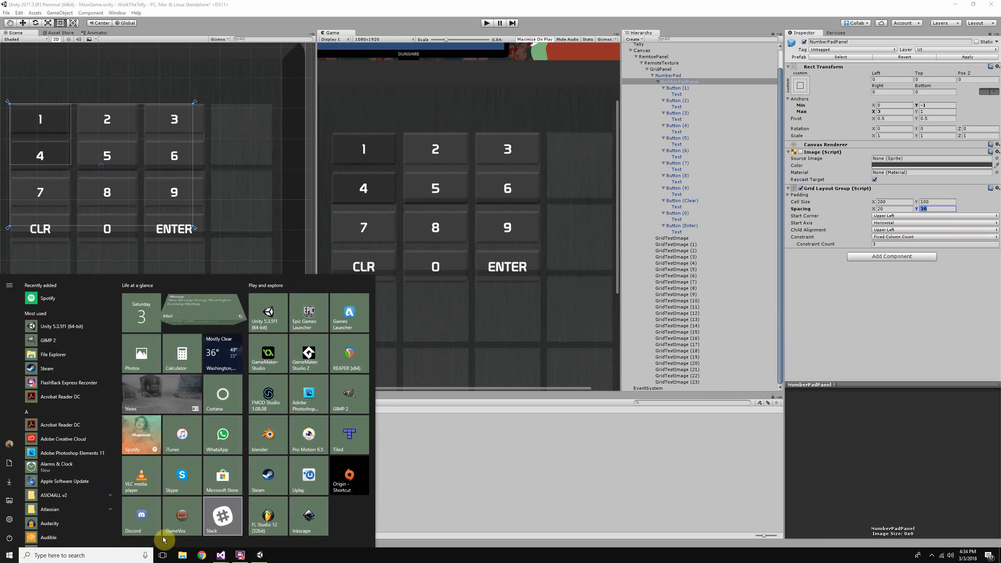
{"action": "type", "text": "cal"}
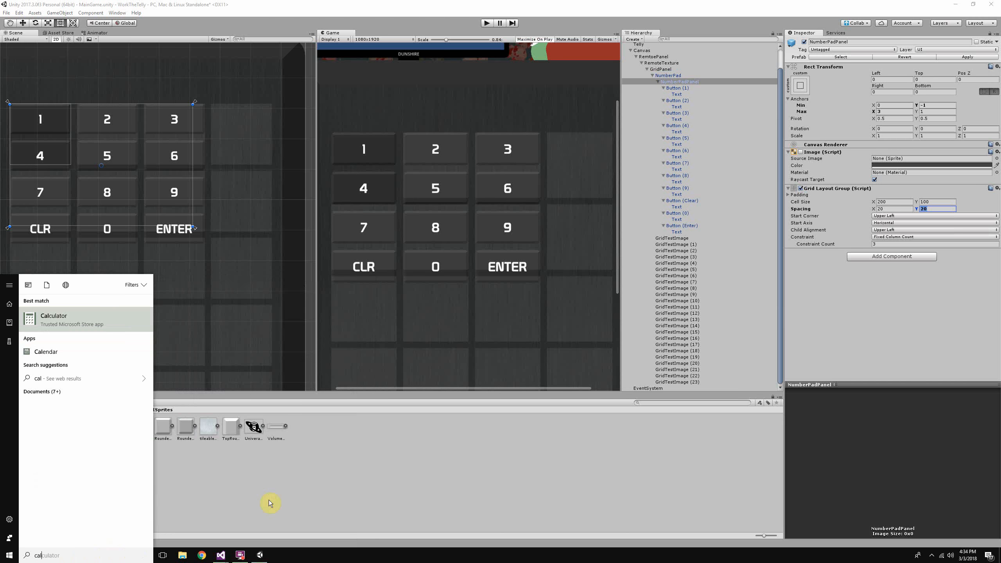
{"action": "left_click", "coordinate": [95, 326]}
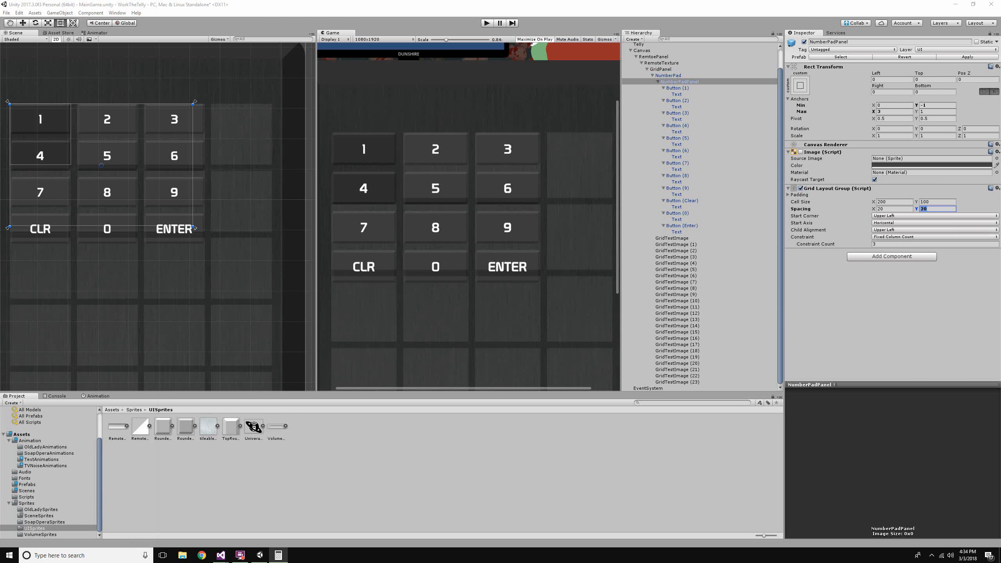
{"action": "left_click_drag", "start_coordinate": [591, 63], "coordinate": [388, 97]}
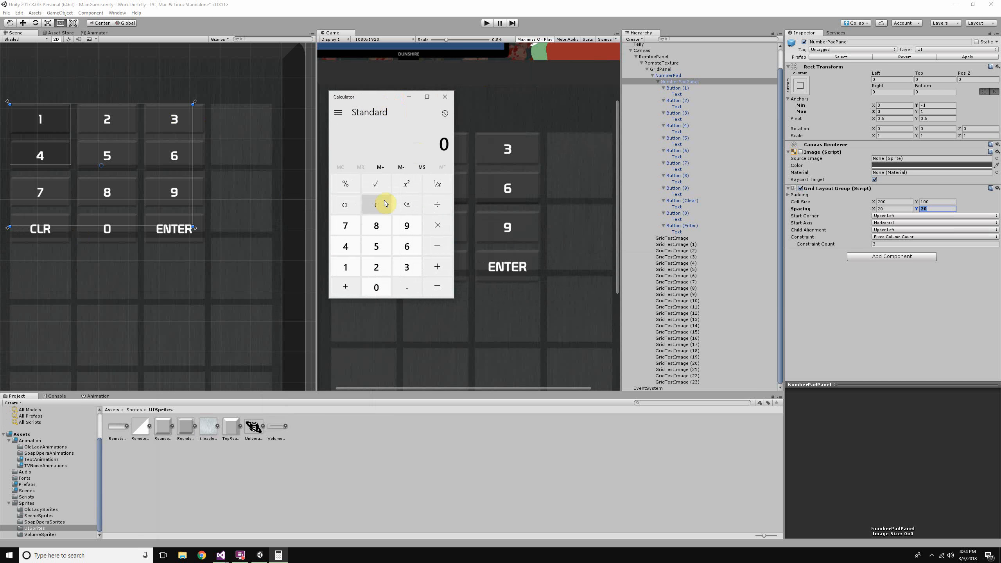
{"action": "left_click", "coordinate": [375, 267]}
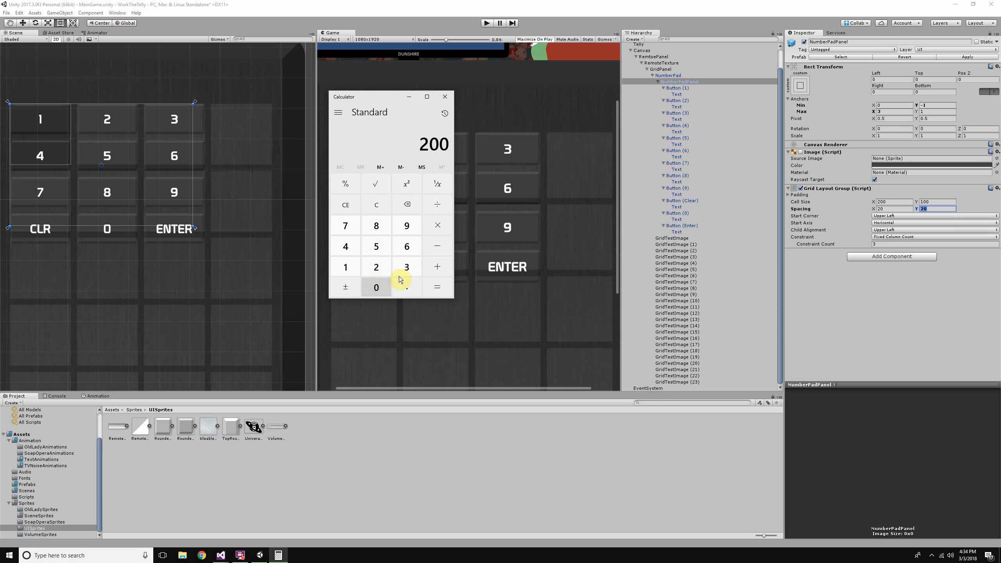
{"action": "left_click", "coordinate": [438, 226]}
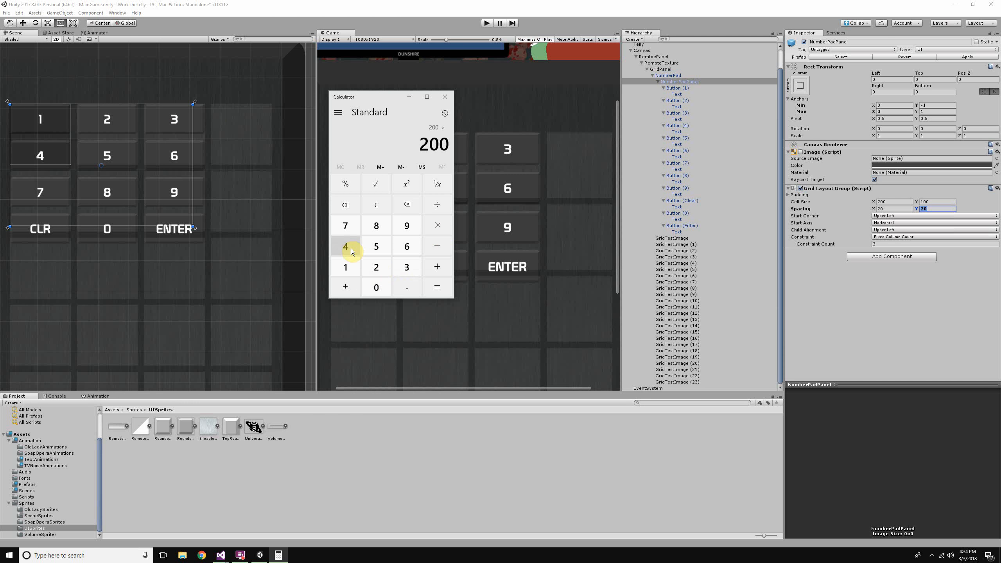
{"action": "left_click", "coordinate": [445, 113]}
{"action": "left_click", "coordinate": [351, 119]}
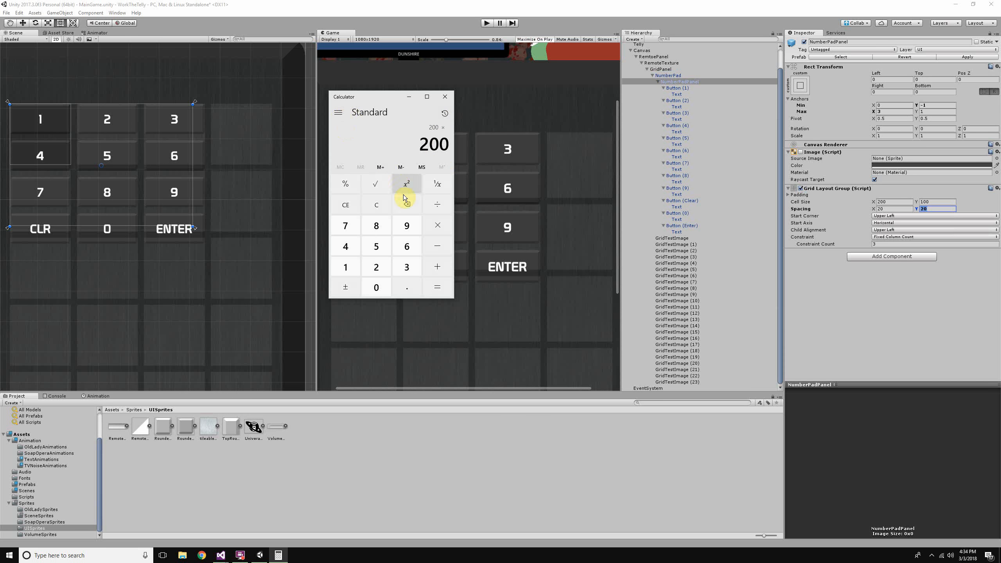
{"action": "left_click", "coordinate": [349, 205]}
{"action": "left_click", "coordinate": [346, 267]}
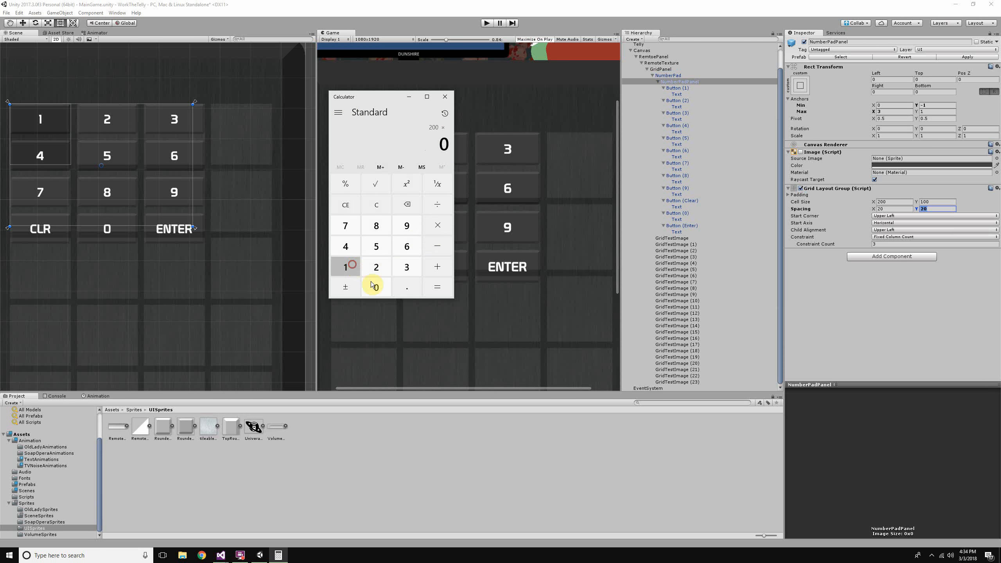
{"action": "left_click", "coordinate": [376, 287]}
{"action": "left_click", "coordinate": [376, 287]}
{"action": "left_click", "coordinate": [437, 225]}
{"action": "left_click", "coordinate": [345, 247]}
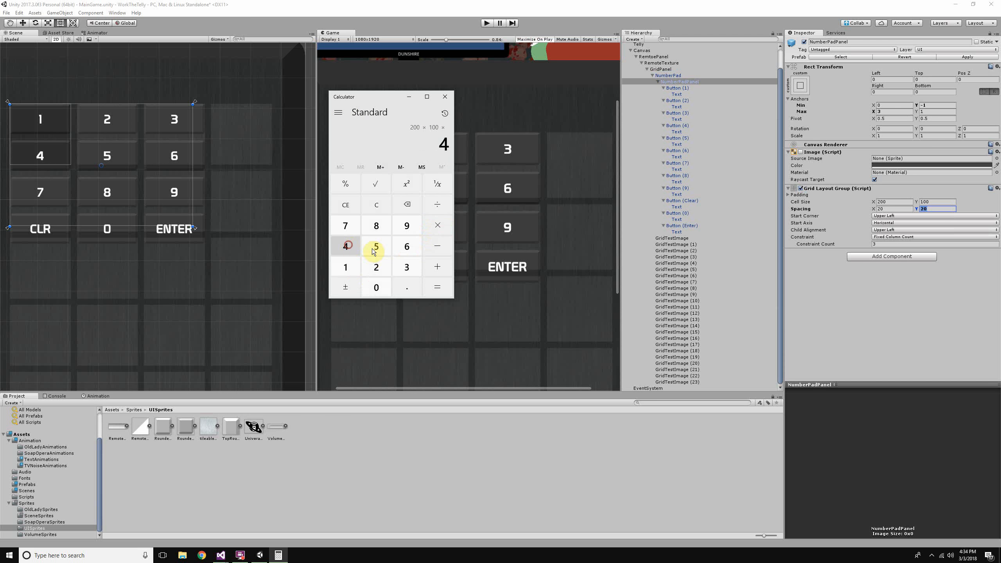
{"action": "left_click", "coordinate": [437, 287]}
Step: Calculate the total height of four 100-unit button rows plus 60 units of gaps as 100 × 4 + 60
{"action": "left_click", "coordinate": [346, 268]}
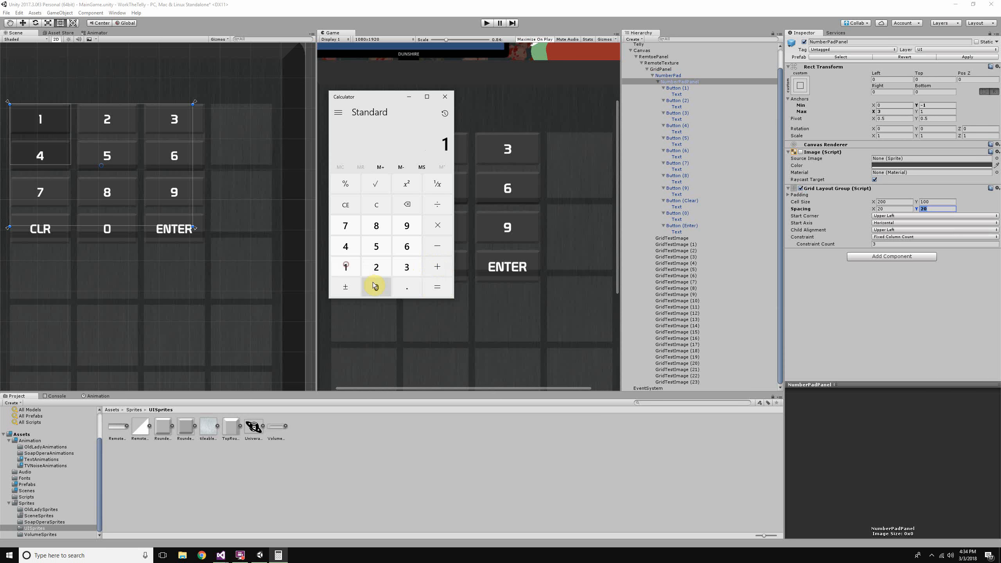
{"action": "left_click", "coordinate": [376, 287]}
{"action": "left_click", "coordinate": [377, 287]}
{"action": "left_click", "coordinate": [437, 225]}
{"action": "left_click", "coordinate": [345, 247]}
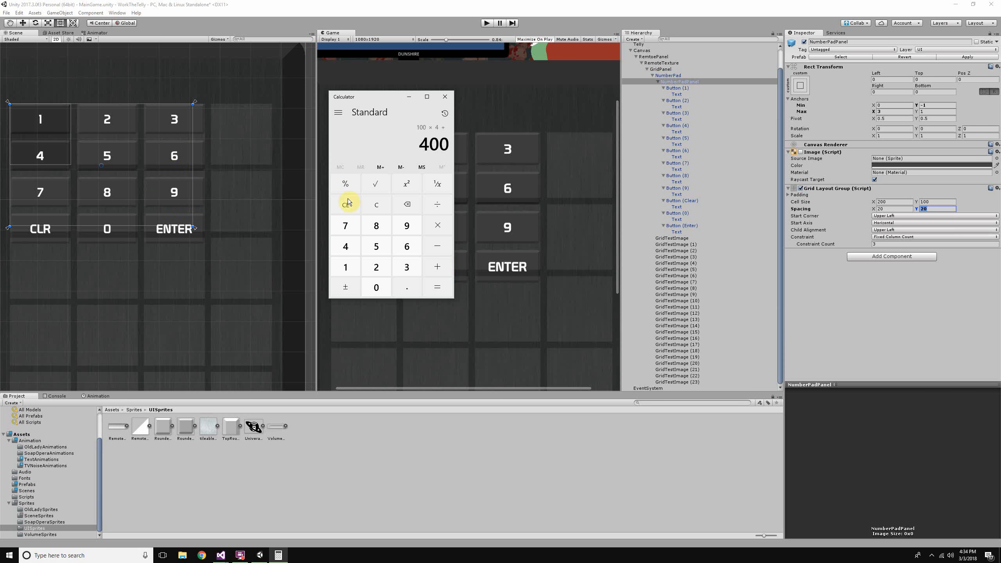
{"action": "left_click", "coordinate": [406, 245]}
{"action": "left_click", "coordinate": [377, 287]}
{"action": "left_click", "coordinate": [437, 287]}
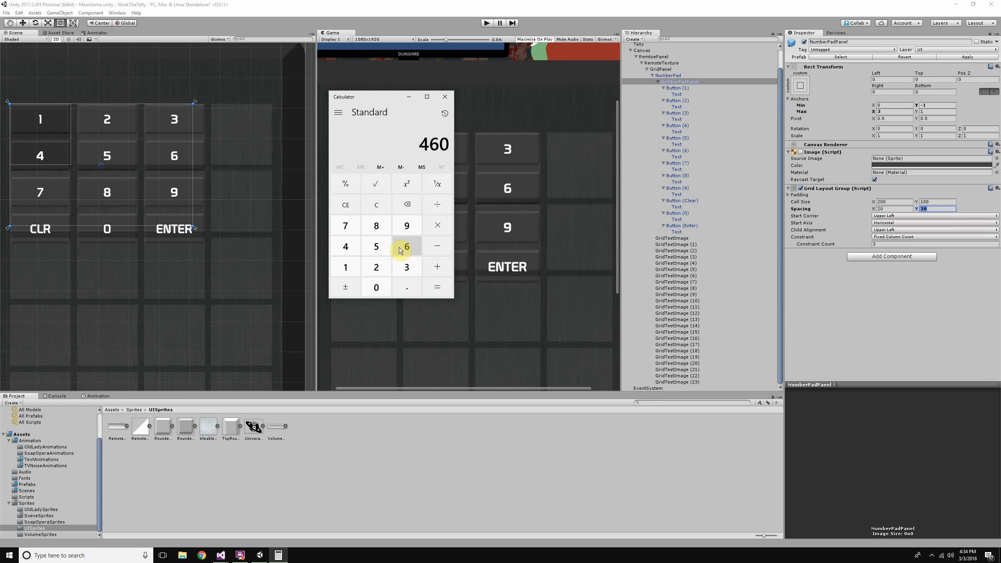
Step: Divide 20 by 3 to get the vertical gap between button rows, and close Calculator
{"action": "left_click", "coordinate": [377, 267]}
{"action": "left_click", "coordinate": [376, 287]}
{"action": "left_click", "coordinate": [439, 204]}
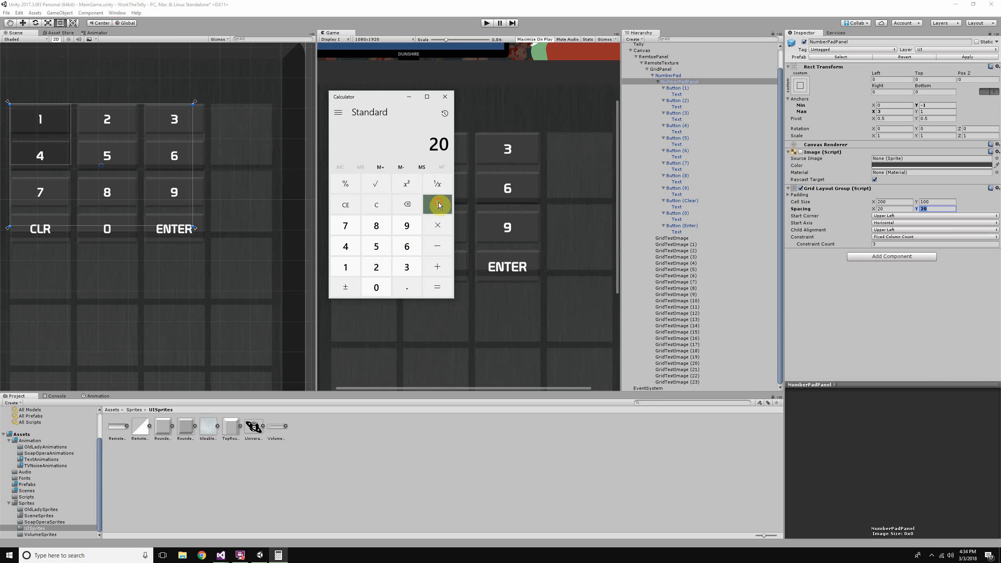
{"action": "left_click", "coordinate": [407, 267]}
{"action": "left_click", "coordinate": [438, 287]}
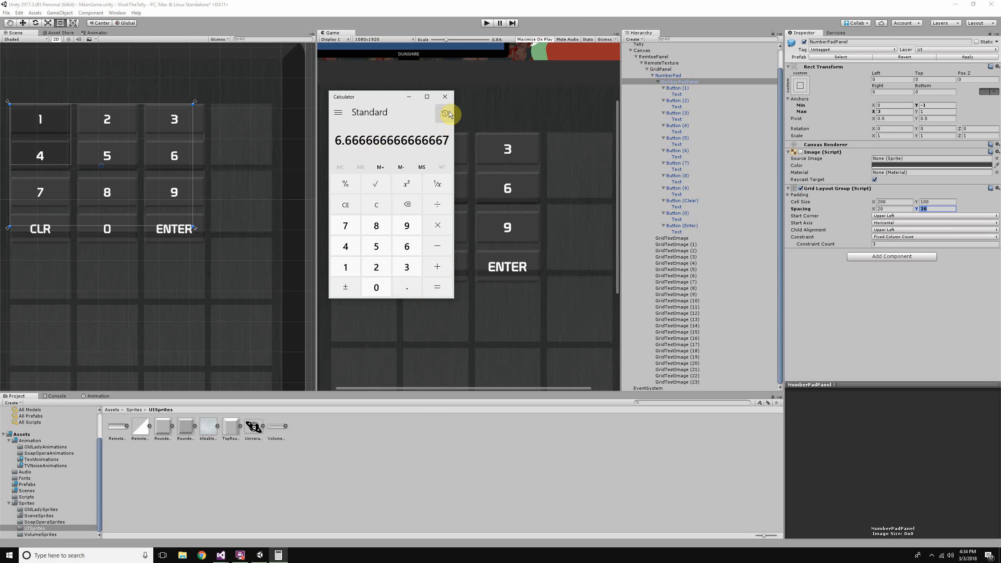
{"action": "left_click", "coordinate": [444, 98]}
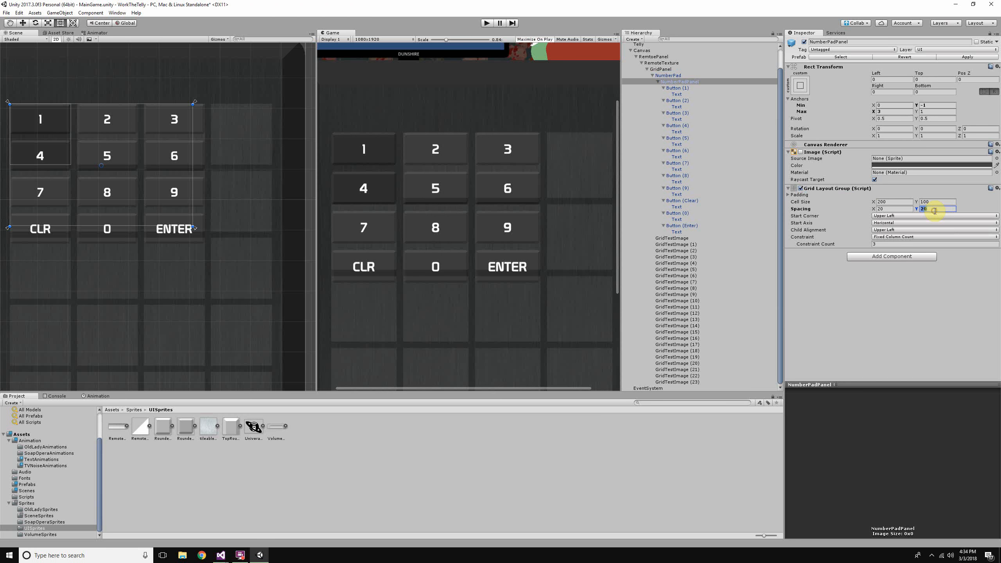
Step: Set the vertical spacing of NumberPadPanel's Grid Layout Group to 6.6666666666
{"action": "type", "text": "620"}
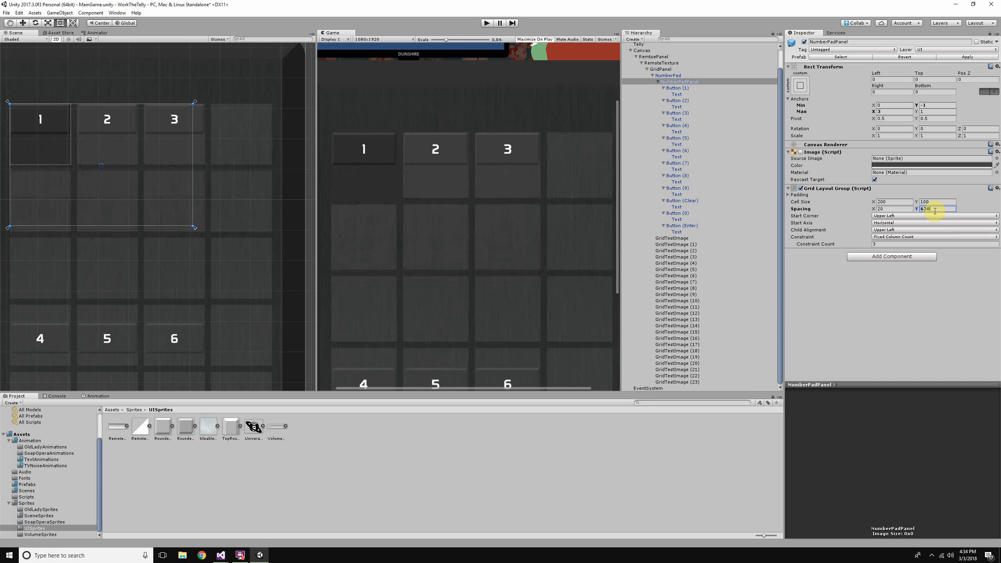
{"action": "key", "text": "BackSpace"}
{"action": "key", "text": "BackSpace"}
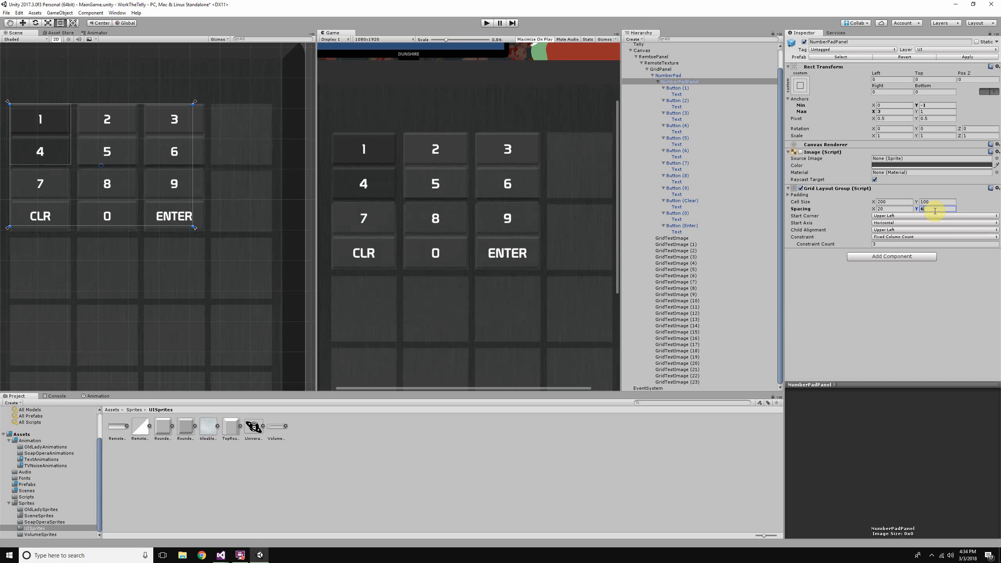
{"action": "type", "text": ".6666666666"}
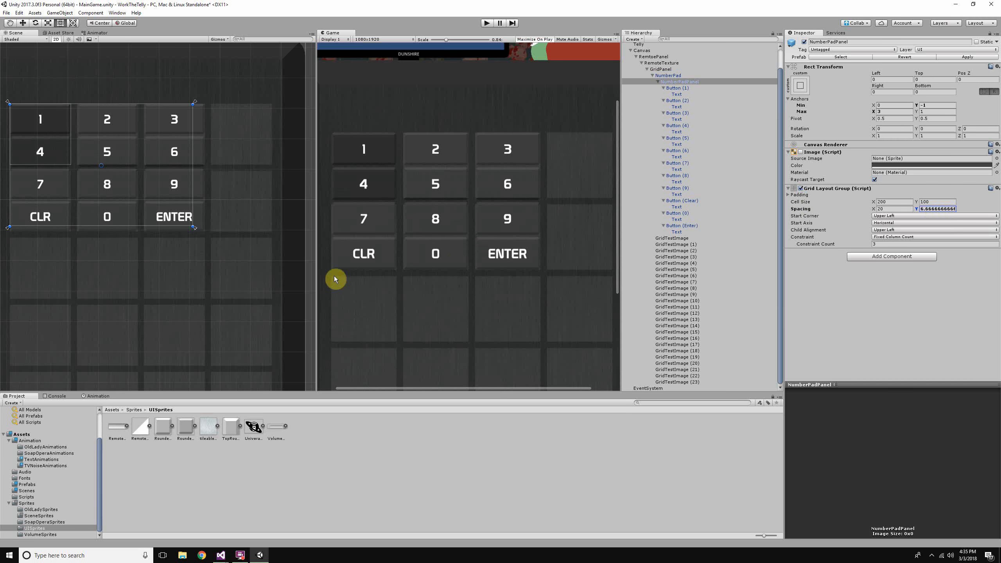
Step: Select the grid cells behind the 8/0 and 9/ENTER buttons to check how the lower button rows line up with them
{"action": "left_click", "coordinate": [178, 179]}
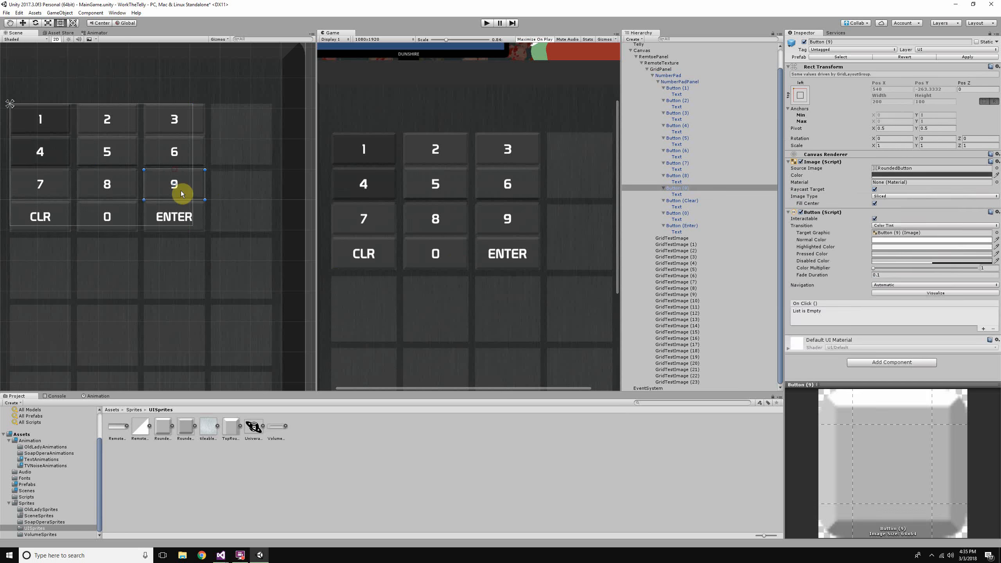
{"action": "left_click", "coordinate": [173, 197]}
{"action": "scroll", "coordinate": [174, 207], "scroll_direction": "up", "scroll_amount": 3}
{"action": "middle_click_drag", "start_coordinate": [180, 212], "coordinate": [208, 215]}
{"action": "scroll", "coordinate": [180, 260], "scroll_direction": "down", "scroll_amount": 3}
{"action": "scroll", "coordinate": [214, 252], "scroll_direction": "up", "scroll_amount": 3}
{"action": "left_click", "coordinate": [127, 234]}
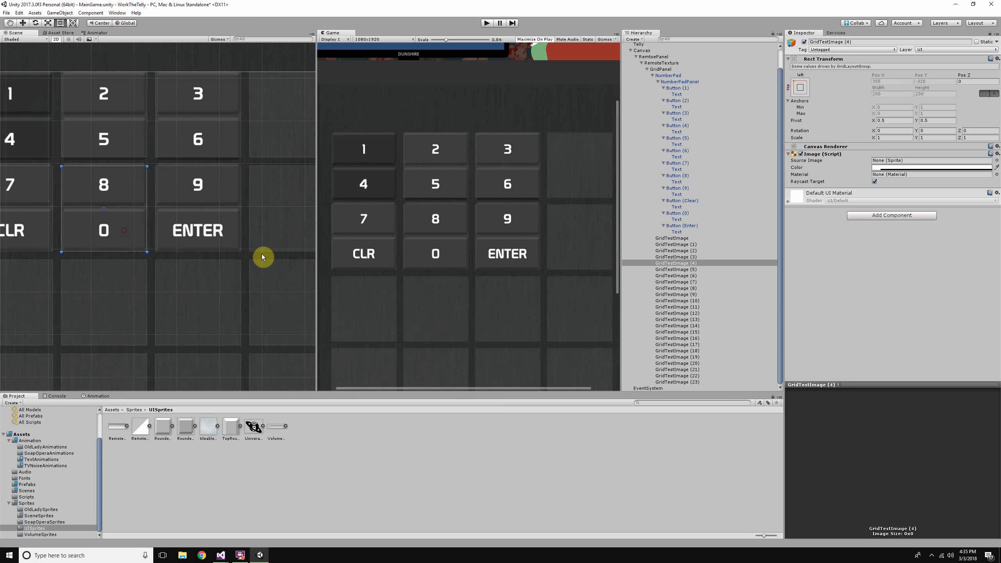
{"action": "middle_click_drag", "start_coordinate": [287, 245], "coordinate": [194, 248]}
{"action": "left_click", "coordinate": [193, 242]}
{"action": "left_click", "coordinate": [118, 245]}
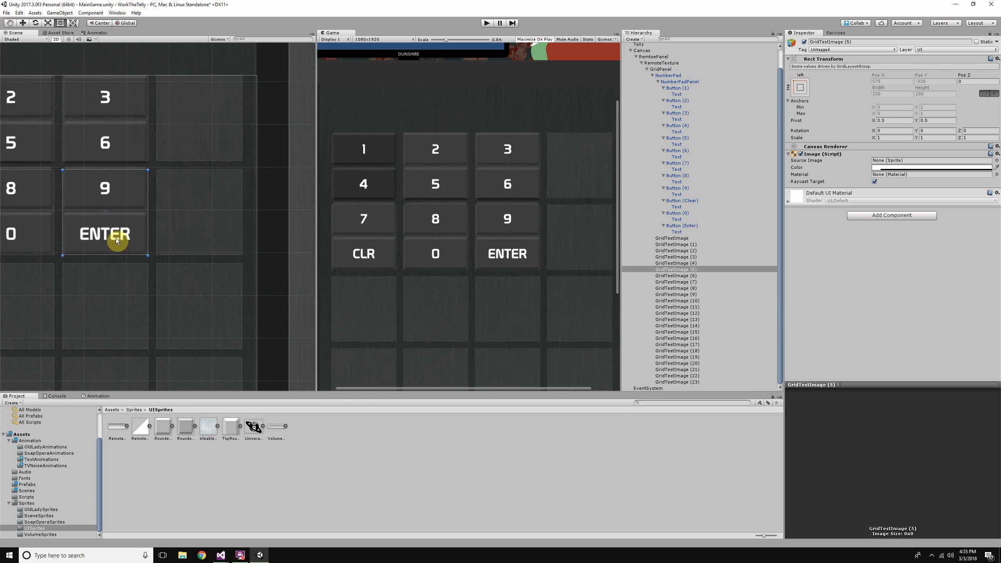
Step: Examine the whole number pad's spacing and alignment with the remote's grid in both the Scene and Game views
{"action": "middle_click_drag", "start_coordinate": [114, 241], "coordinate": [246, 271]}
{"action": "scroll", "coordinate": [134, 272], "scroll_direction": "up", "scroll_amount": 2}
{"action": "scroll", "coordinate": [133, 271], "scroll_direction": "down", "scroll_amount": 2}
{"action": "scroll", "coordinate": [193, 271], "scroll_direction": "up", "scroll_amount": 1}
{"action": "middle_click_drag", "start_coordinate": [69, 271], "coordinate": [111, 218]}
{"action": "scroll", "coordinate": [228, 268], "scroll_direction": "down", "scroll_amount": 1}
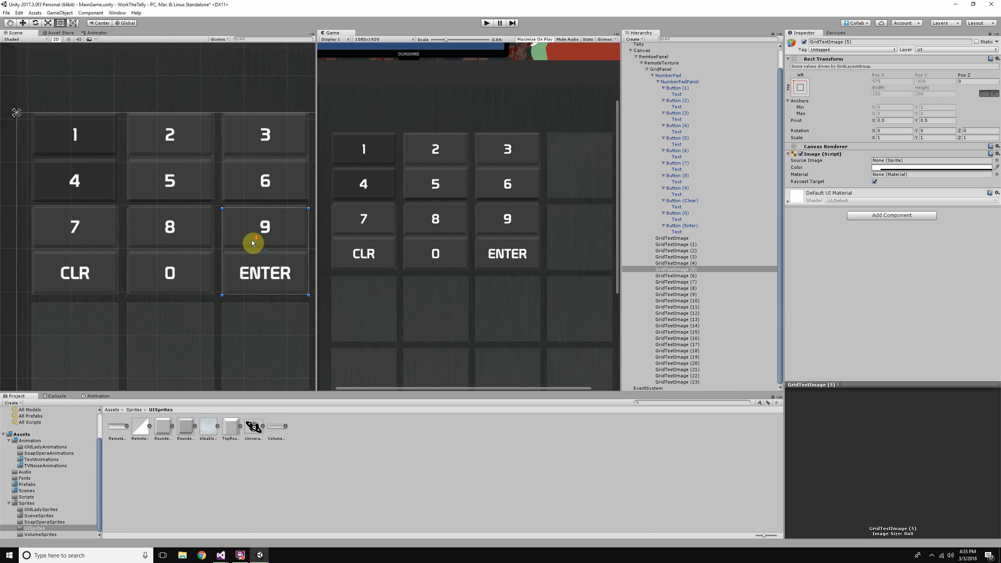
{"action": "scroll", "coordinate": [252, 239], "scroll_direction": "down", "scroll_amount": 2}
{"action": "scroll", "coordinate": [436, 257], "scroll_direction": "down", "scroll_amount": 1}
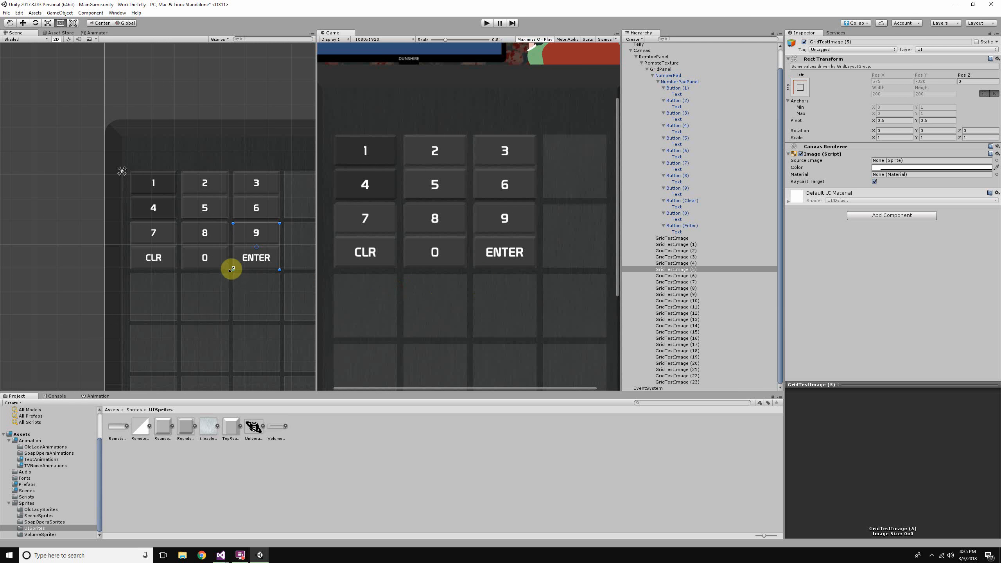
{"action": "scroll", "coordinate": [232, 268], "scroll_direction": "down", "scroll_amount": 3}
{"action": "scroll", "coordinate": [240, 268], "scroll_direction": "up", "scroll_amount": 2}
{"action": "scroll", "coordinate": [532, 259], "scroll_direction": "up", "scroll_amount": 6}
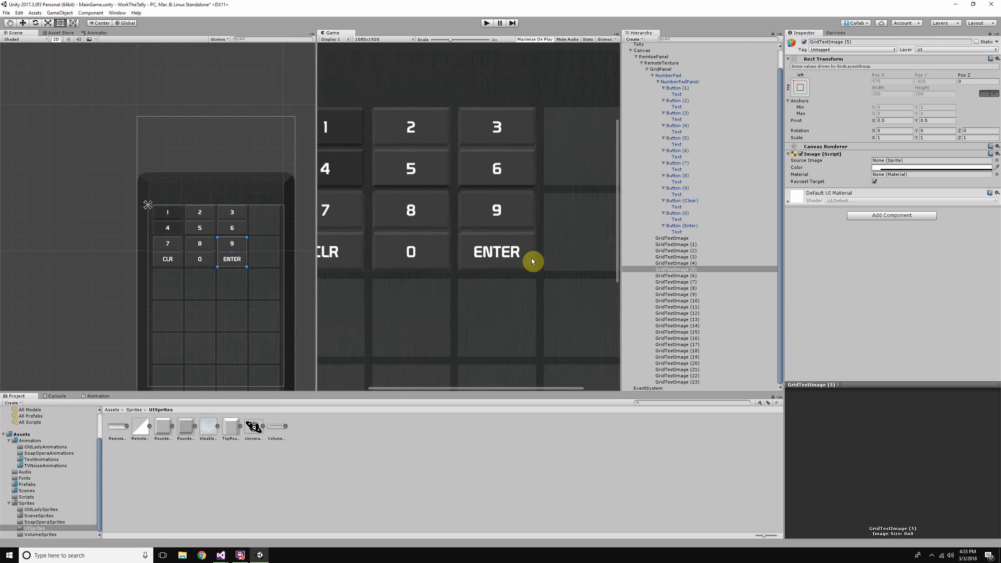
Step: Deactivate all the GridTestImage objects, from the first one through number 23, and reactivate them
{"action": "scroll", "coordinate": [533, 261], "scroll_direction": "down", "scroll_amount": 6}
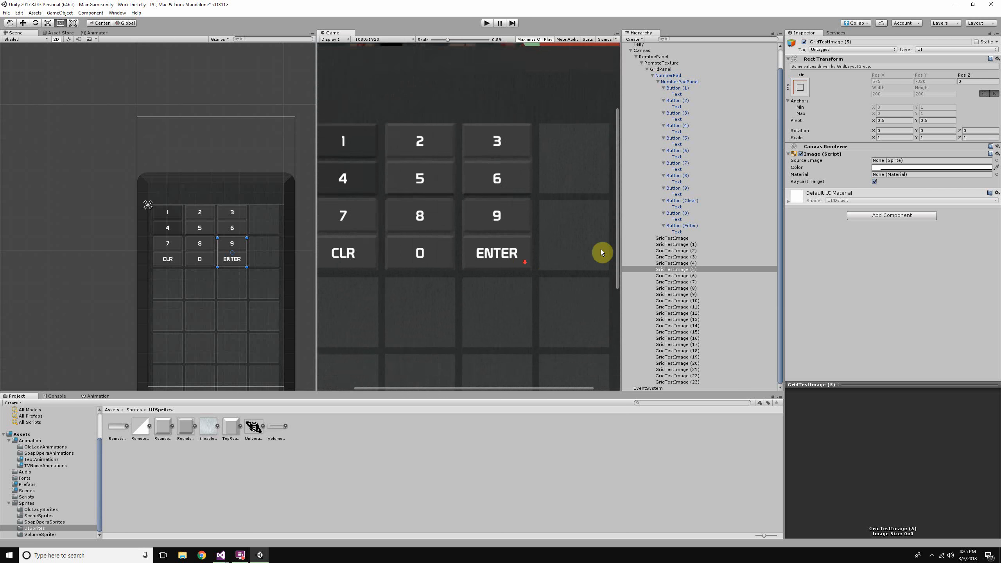
{"action": "left_click", "coordinate": [672, 237]}
{"action": "left_click", "coordinate": [678, 382], "text": "shift"}
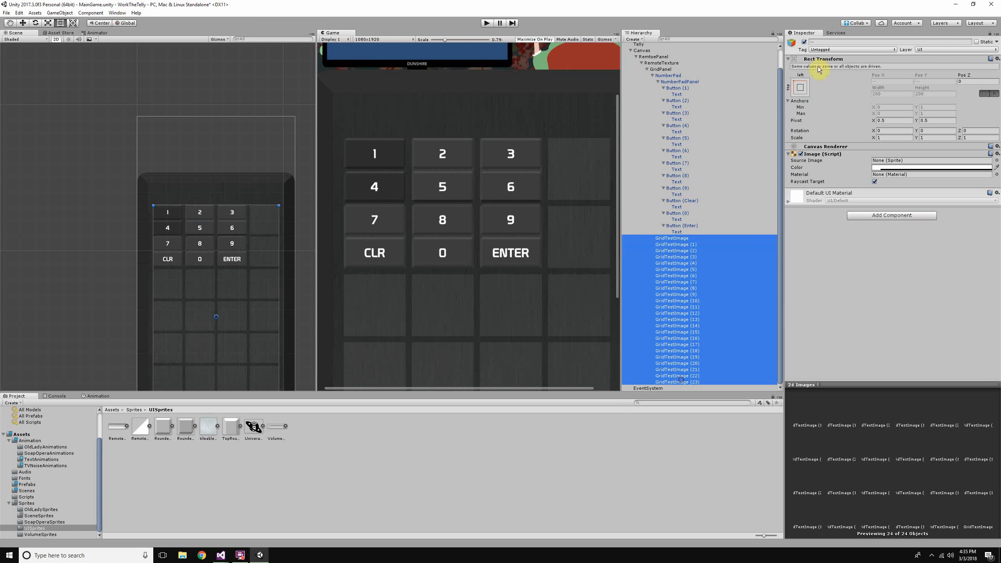
{"action": "left_click", "coordinate": [804, 42]}
{"action": "scroll", "coordinate": [361, 223], "scroll_direction": "down", "scroll_amount": 1}
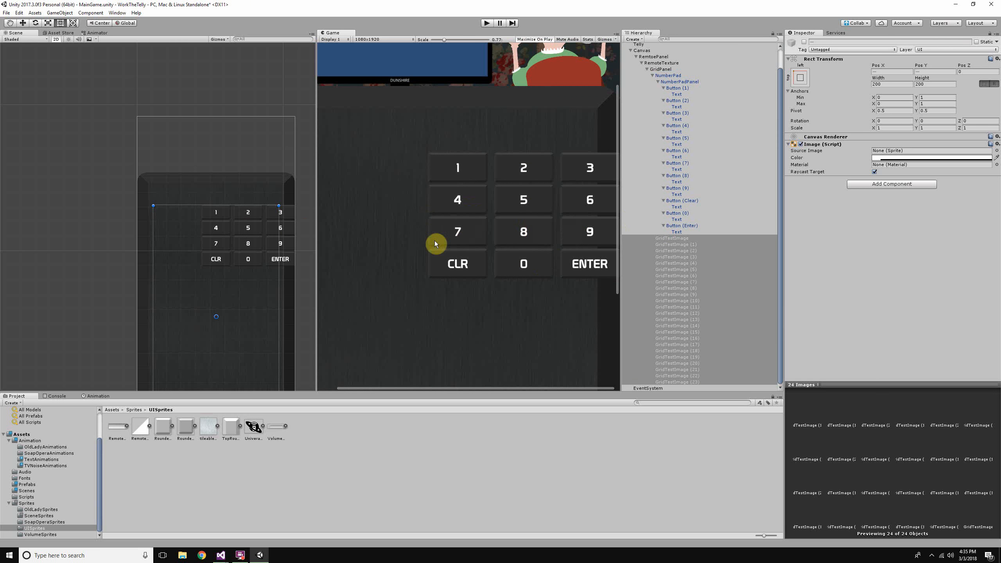
{"action": "left_click", "coordinate": [805, 42]}
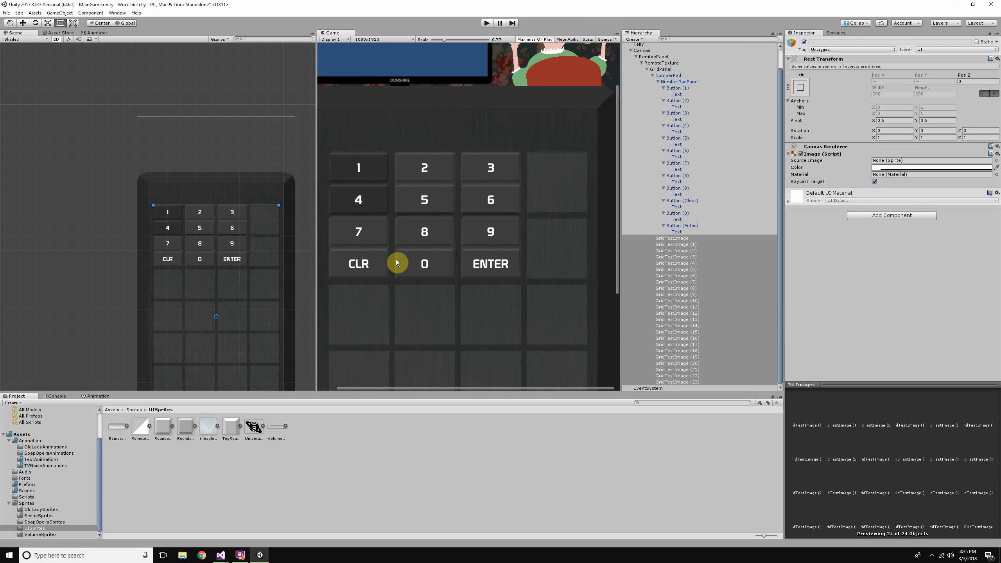
Step: Set the horizontal spacing of the NumberPadPanel's Grid Layout Group to 6.666667
{"action": "left_click", "coordinate": [679, 82]}
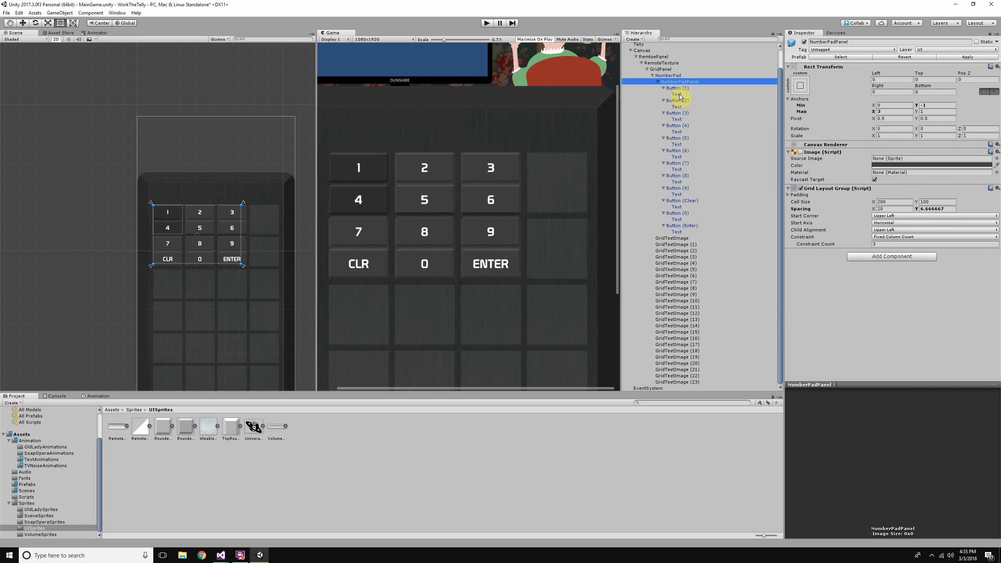
{"action": "left_click", "coordinate": [675, 76]}
{"action": "left_click", "coordinate": [677, 82]}
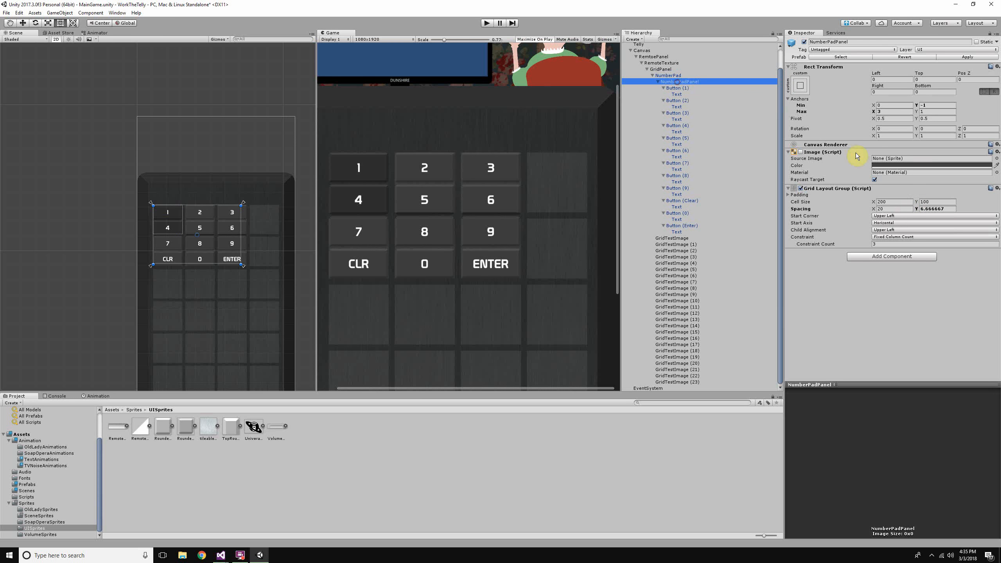
{"action": "left_click", "coordinate": [902, 209]}
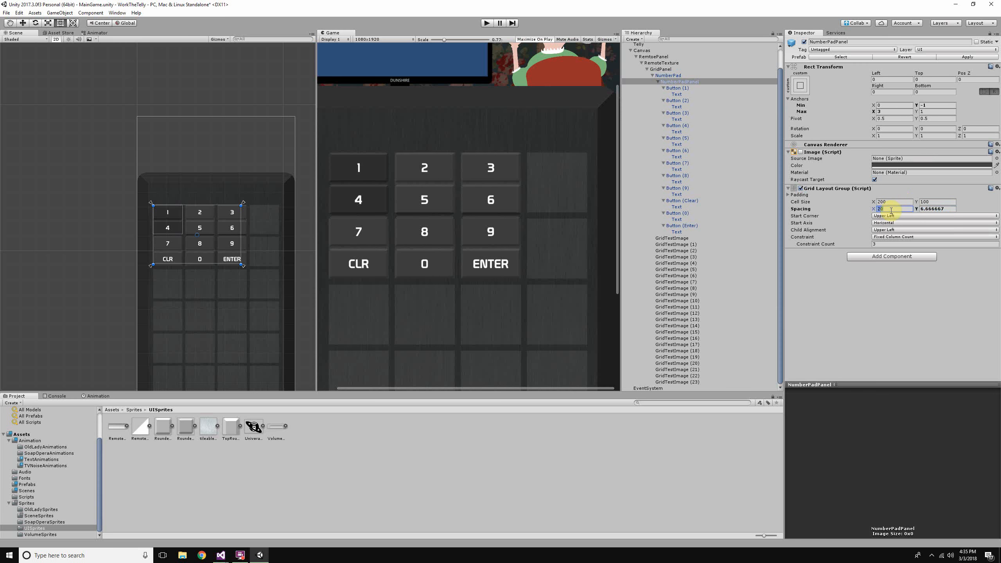
{"action": "type", "text": "6.666667"}
{"action": "scroll", "coordinate": [363, 243], "scroll_direction": "up", "scroll_amount": 5}
{"action": "middle_click_drag", "start_coordinate": [566, 249], "coordinate": [524, 241]}
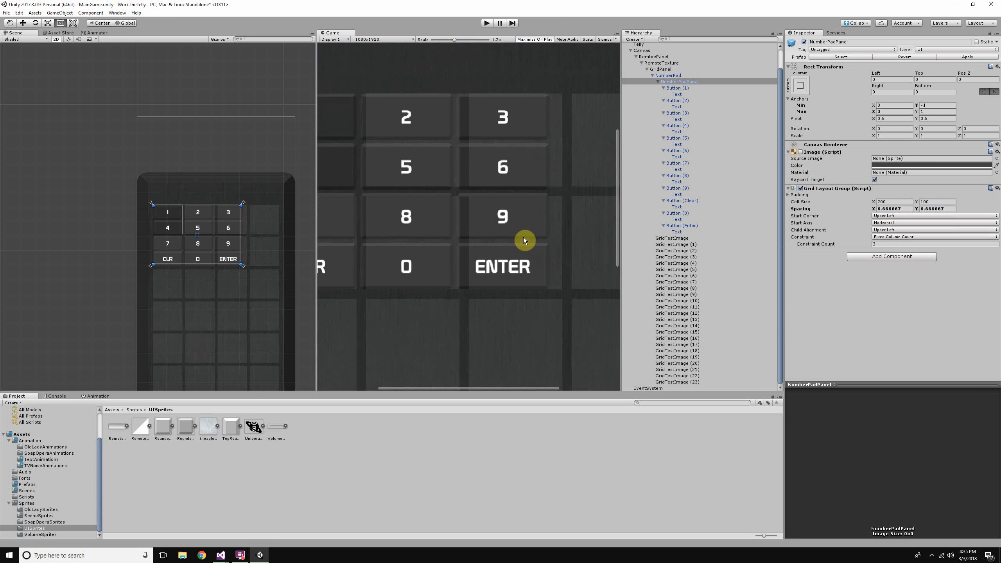
Step: Try the Middle Center child alignment on the NumberPadPanel's Grid Layout Group
{"action": "left_click", "coordinate": [900, 220]}
{"action": "left_click", "coordinate": [958, 299]}
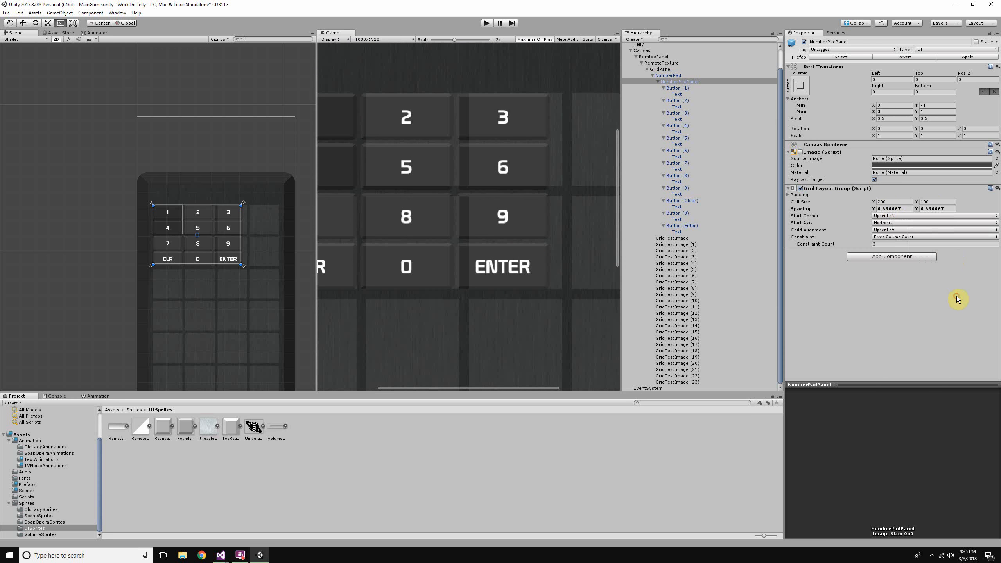
{"action": "left_click", "coordinate": [920, 231]}
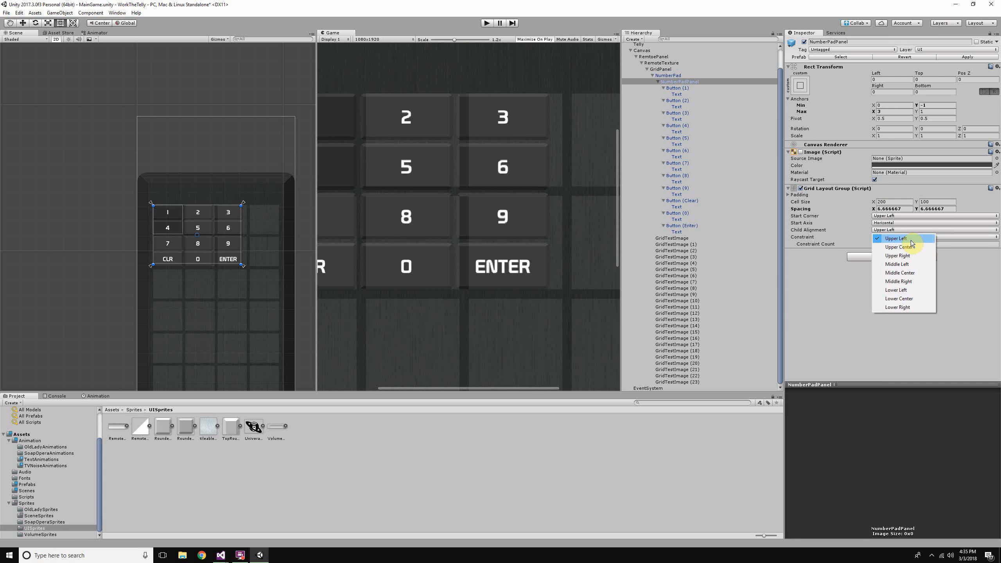
{"action": "left_click", "coordinate": [906, 273]}
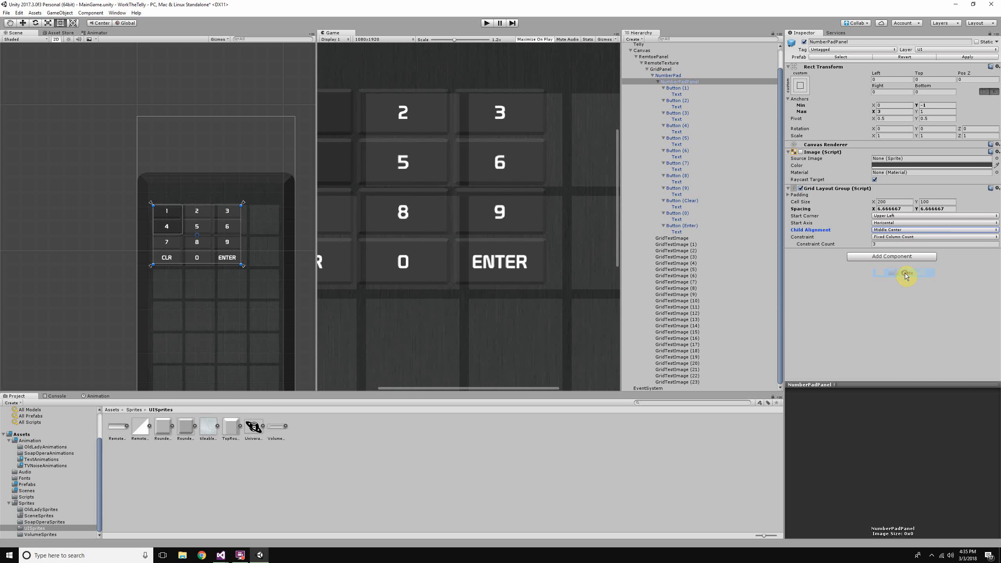
{"action": "left_click", "coordinate": [905, 231]}
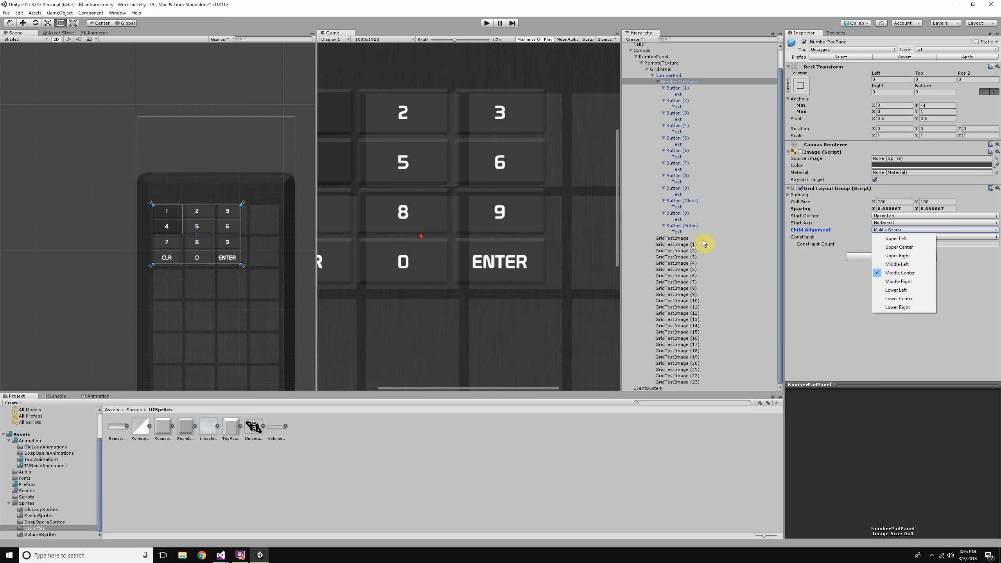
{"action": "left_click", "coordinate": [843, 282]}
{"action": "scroll", "coordinate": [467, 230], "scroll_direction": "down", "scroll_amount": 5}
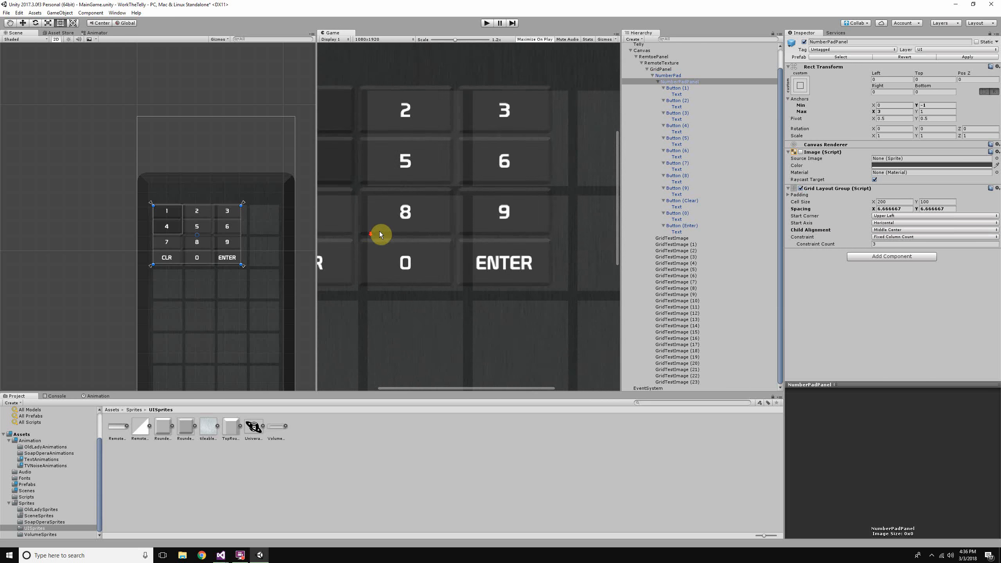
{"action": "scroll", "coordinate": [199, 244], "scroll_direction": "up", "scroll_amount": 3}
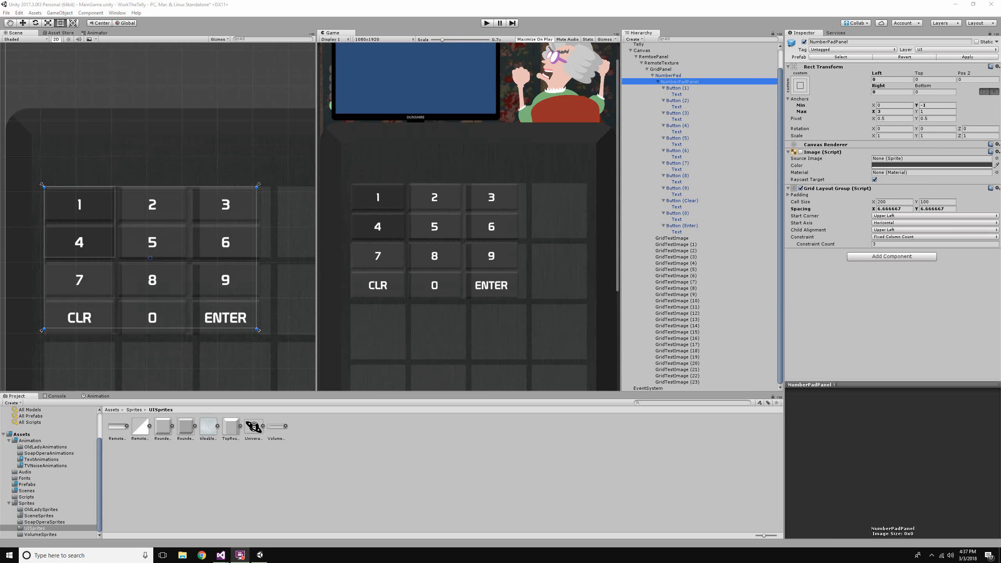
Step: Examine the NumberPadPanel's grid spacing and left offset against the layout of the GridTestImage cells
{"action": "left_click", "coordinate": [905, 209]}
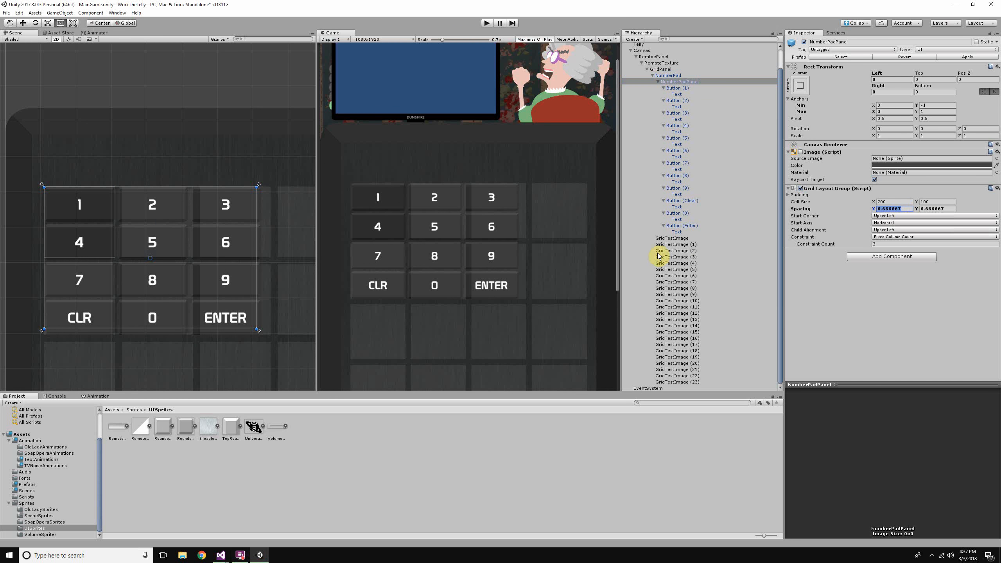
{"action": "left_click", "coordinate": [672, 239]}
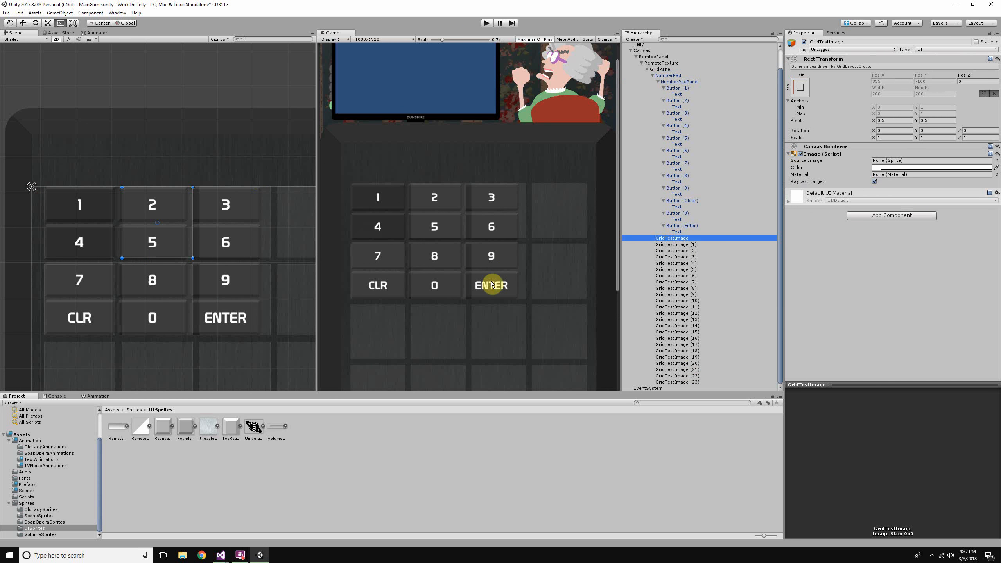
{"action": "scroll", "coordinate": [491, 289], "scroll_direction": "up", "scroll_amount": 3}
{"action": "scroll", "coordinate": [437, 257], "scroll_direction": "down", "scroll_amount": 3}
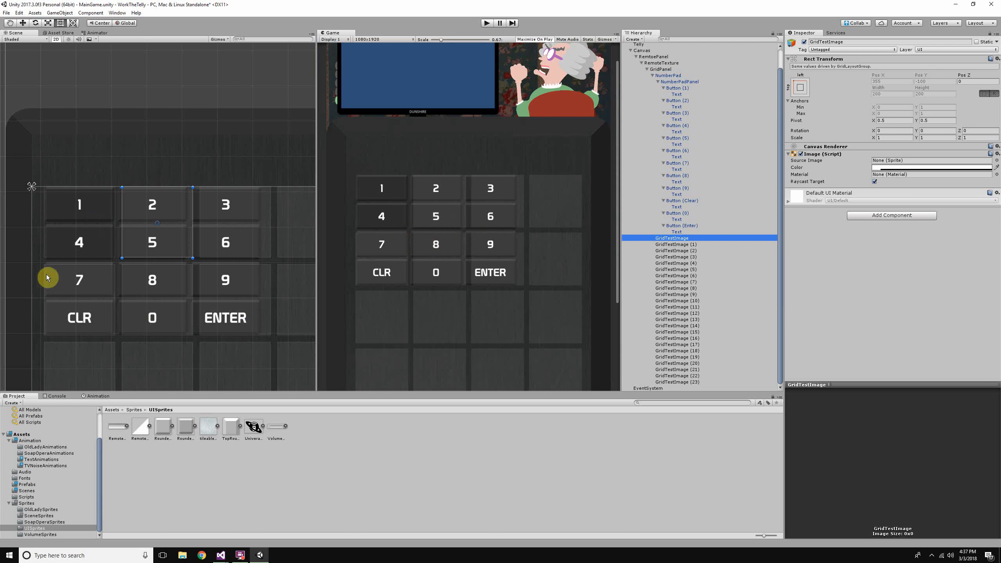
{"action": "scroll", "coordinate": [219, 288], "scroll_direction": "down", "scroll_amount": 1}
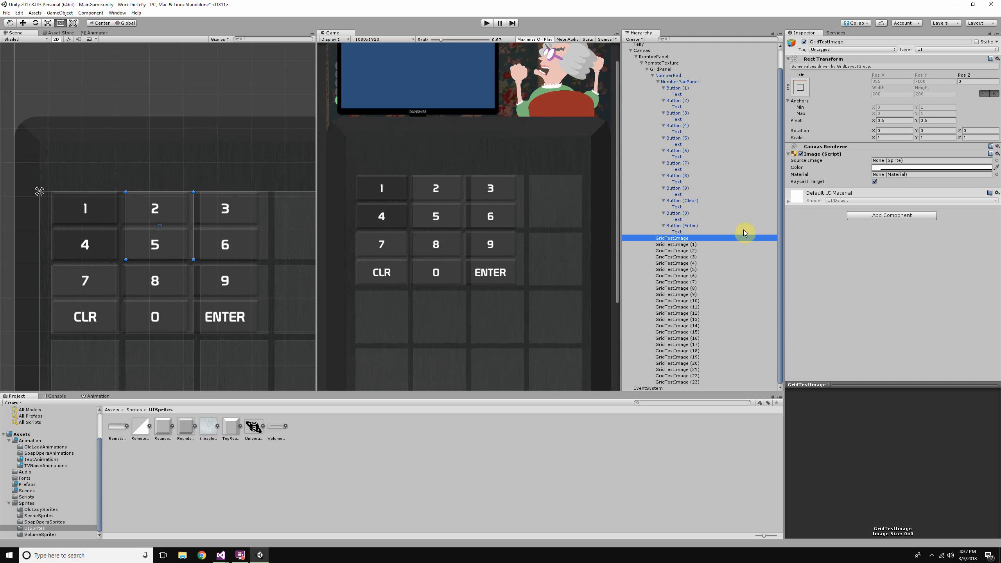
{"action": "left_click", "coordinate": [678, 82]}
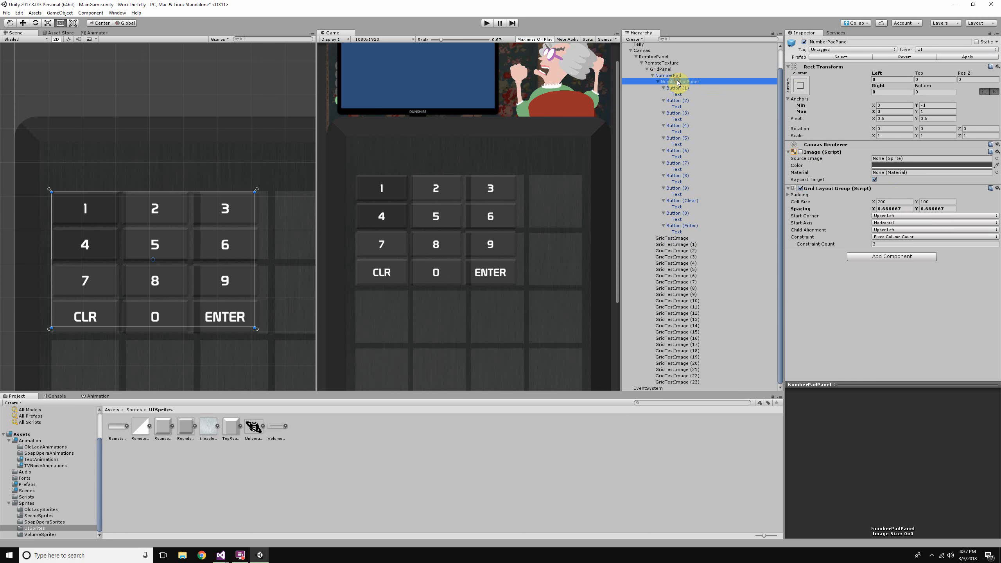
{"action": "left_click", "coordinate": [903, 209]}
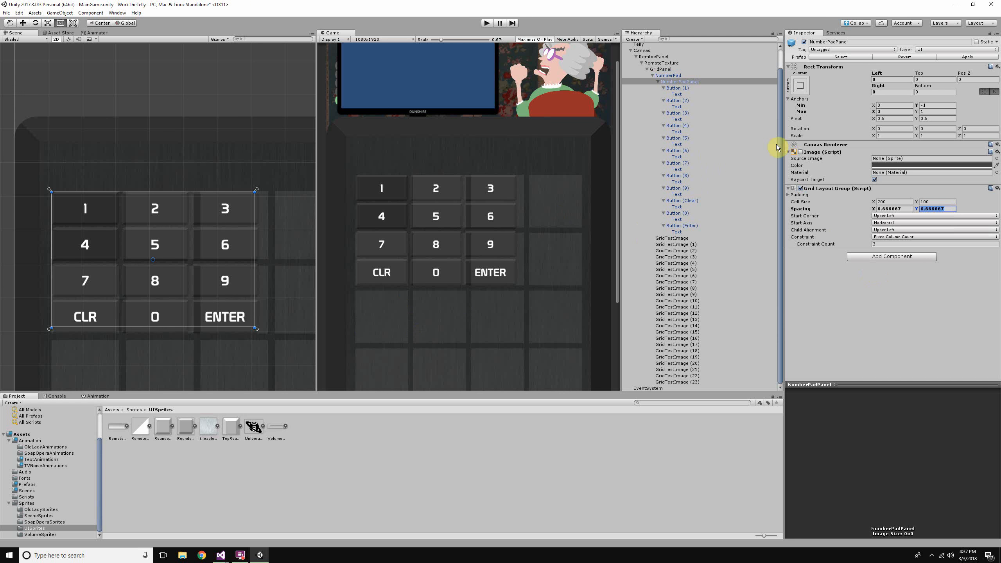
{"action": "left_click", "coordinate": [877, 80]}
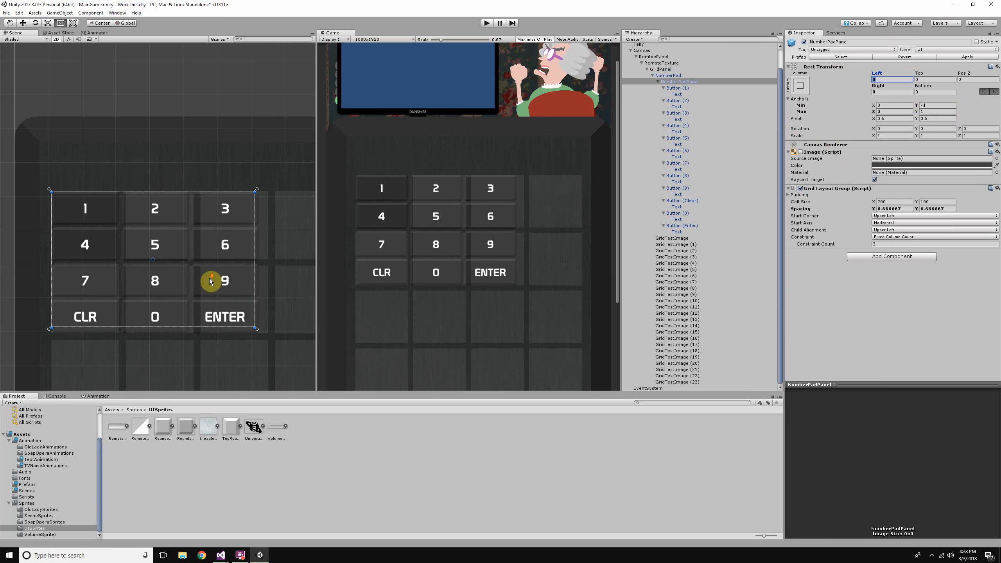
{"action": "scroll", "coordinate": [213, 278], "scroll_direction": "down", "scroll_amount": 1}
{"action": "left_click", "coordinate": [889, 212]}
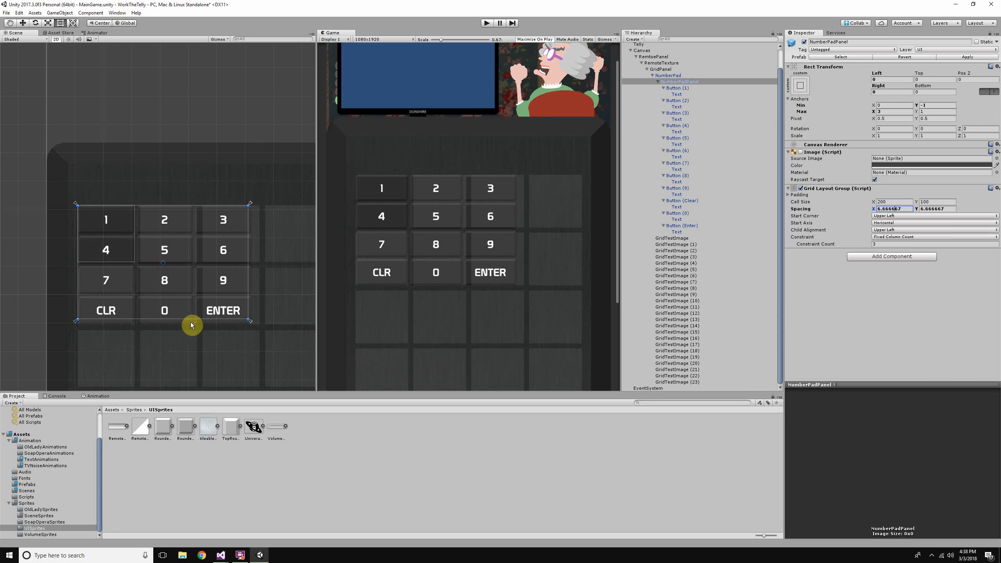
Step: Set the NumberPadPanel's Left offset to 20 in its Rect Transform
{"action": "left_click", "coordinate": [900, 77]}
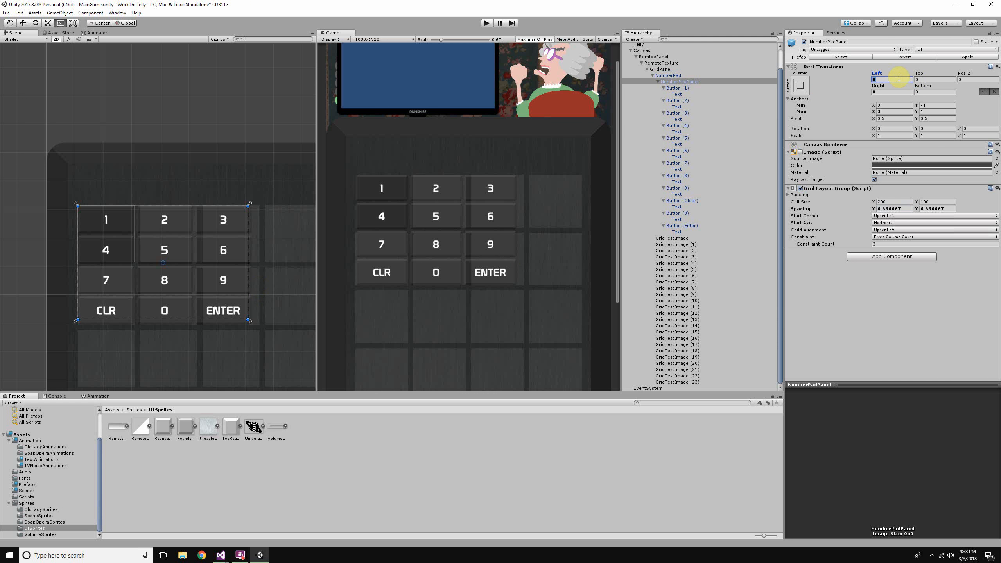
{"action": "type", "text": "20"}
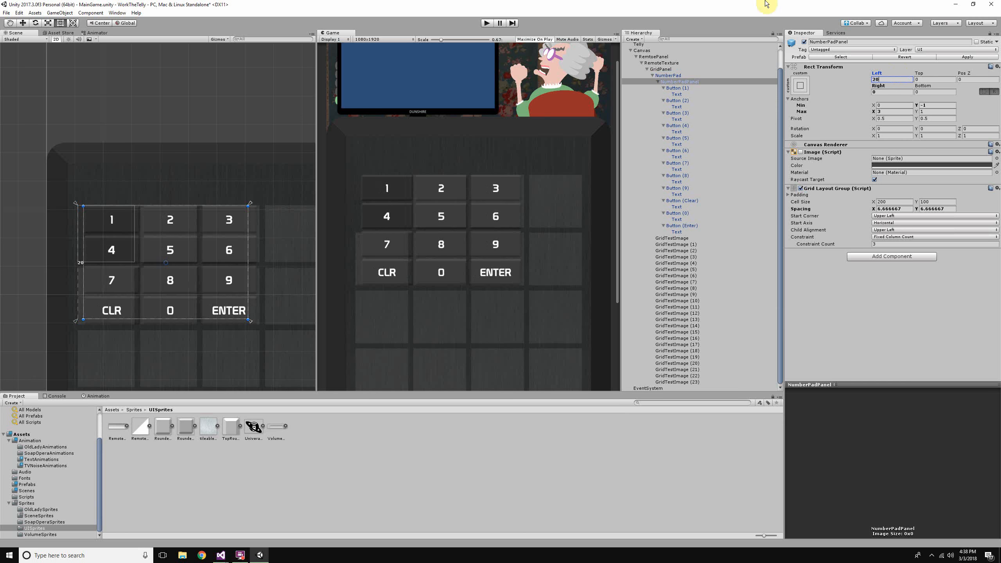
{"action": "scroll", "coordinate": [199, 280], "scroll_direction": "up", "scroll_amount": 13}
{"action": "middle_click_drag", "start_coordinate": [207, 312], "coordinate": [256, 217]}
{"action": "scroll", "coordinate": [203, 275], "scroll_direction": "up", "scroll_amount": 15}
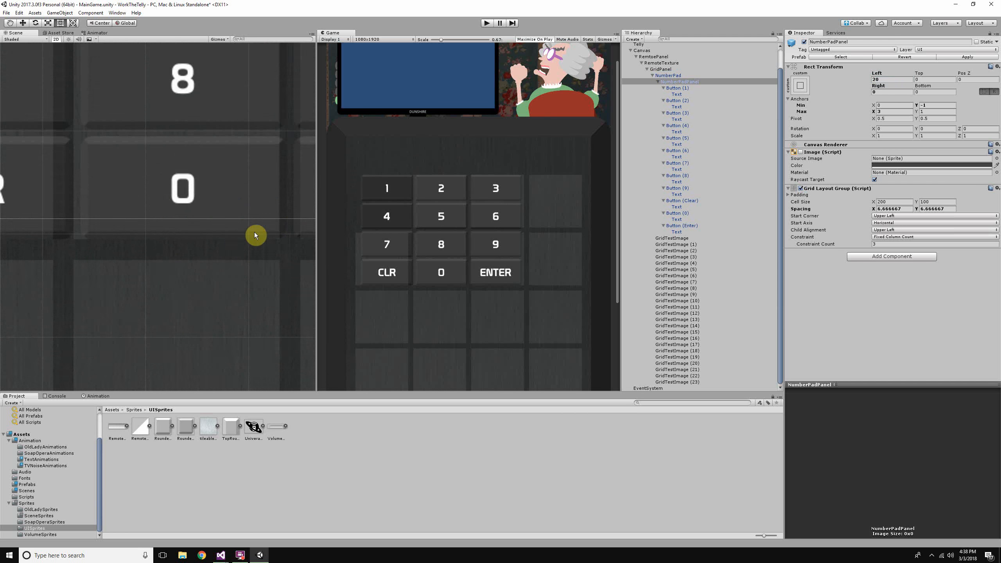
{"action": "scroll", "coordinate": [139, 286], "scroll_direction": "down", "scroll_amount": 20}
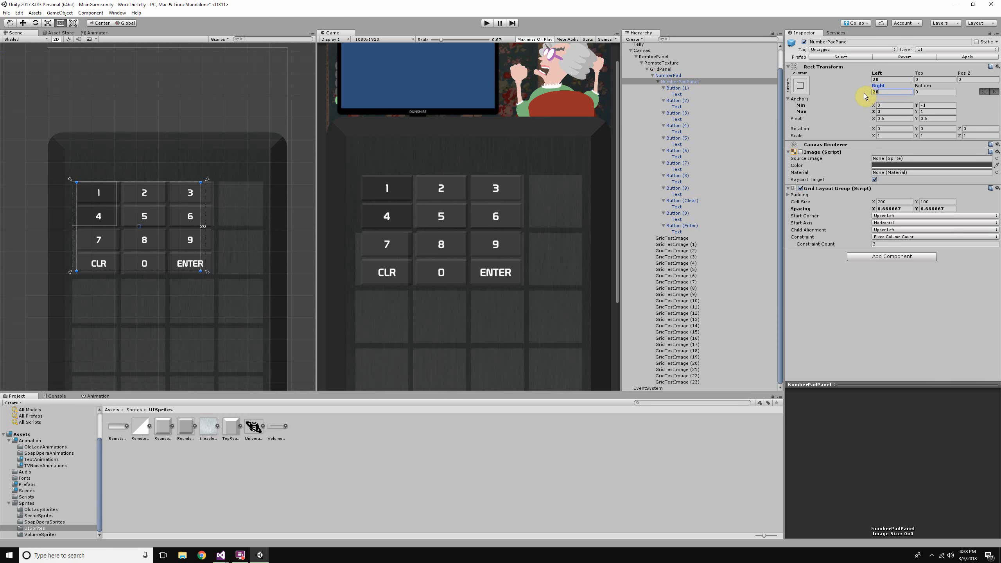
Step: Set the NumberPadPanel's Right offset back to 0 in its Rect Transform
{"action": "mouse_move", "coordinate": [890, 88]}
{"action": "left_mouse_down"}
{"action": "mouse_move", "coordinate": [870, 91]}
{"action": "mouse_move", "coordinate": [898, 90]}
{"action": "mouse_move", "coordinate": [872, 91]}
{"action": "left_mouse_up"}
{"action": "type", "text": "0"}
{"action": "scroll", "coordinate": [138, 183], "scroll_direction": "up", "scroll_amount": 3}
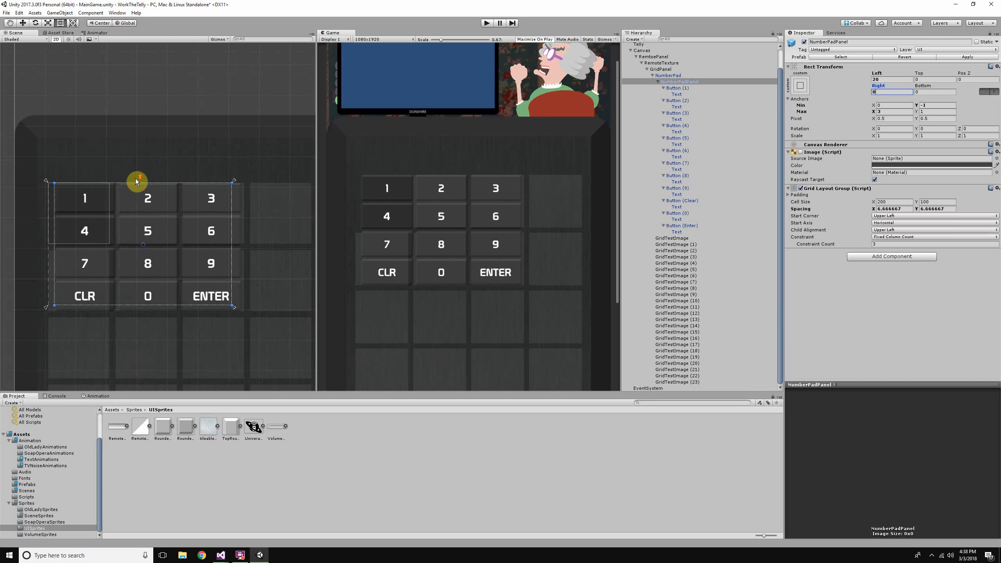
Step: Inspect how Button (1) and the NumberPadPanel's edges line up with the background grid cells in the scene
{"action": "scroll", "coordinate": [137, 182], "scroll_direction": "up", "scroll_amount": 5}
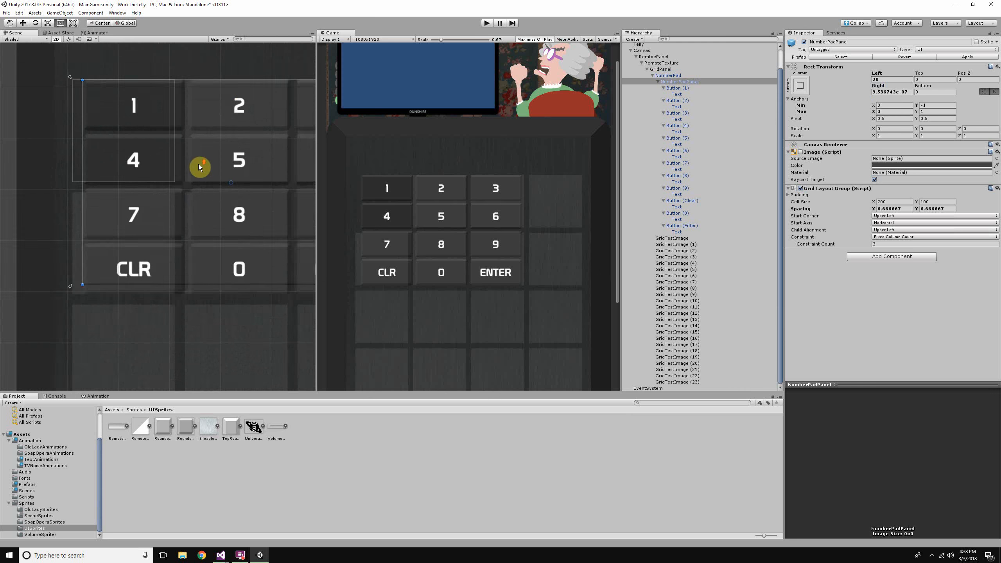
{"action": "scroll", "coordinate": [199, 168], "scroll_direction": "down", "scroll_amount": 5}
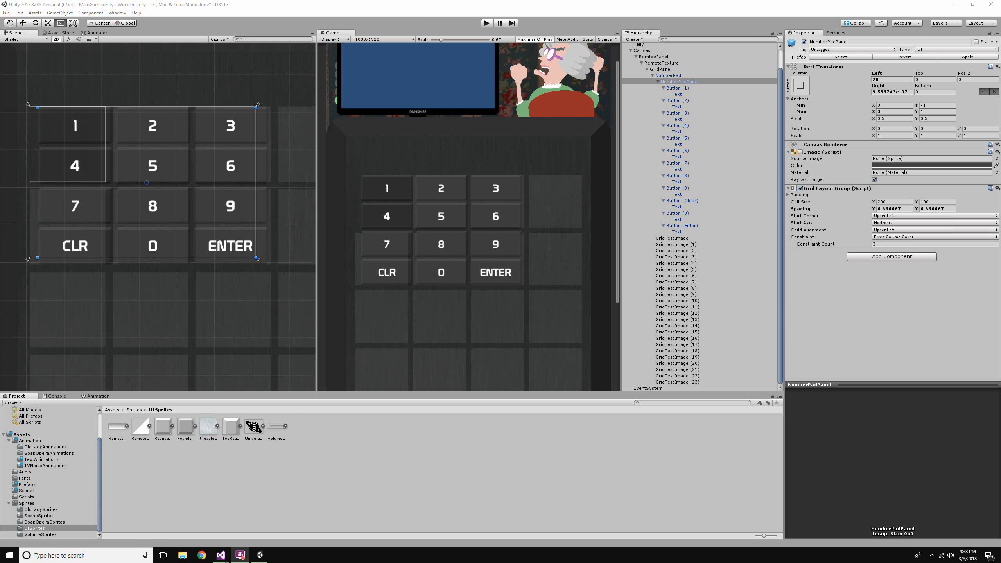
{"action": "scroll", "coordinate": [109, 204], "scroll_direction": "down", "scroll_amount": 1}
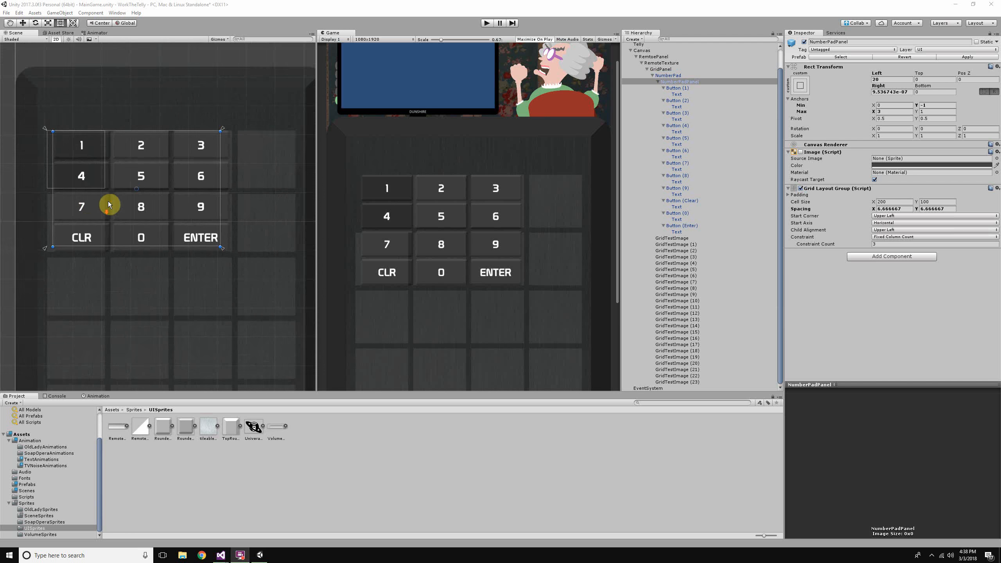
{"action": "scroll", "coordinate": [108, 266], "scroll_direction": "up", "scroll_amount": 1}
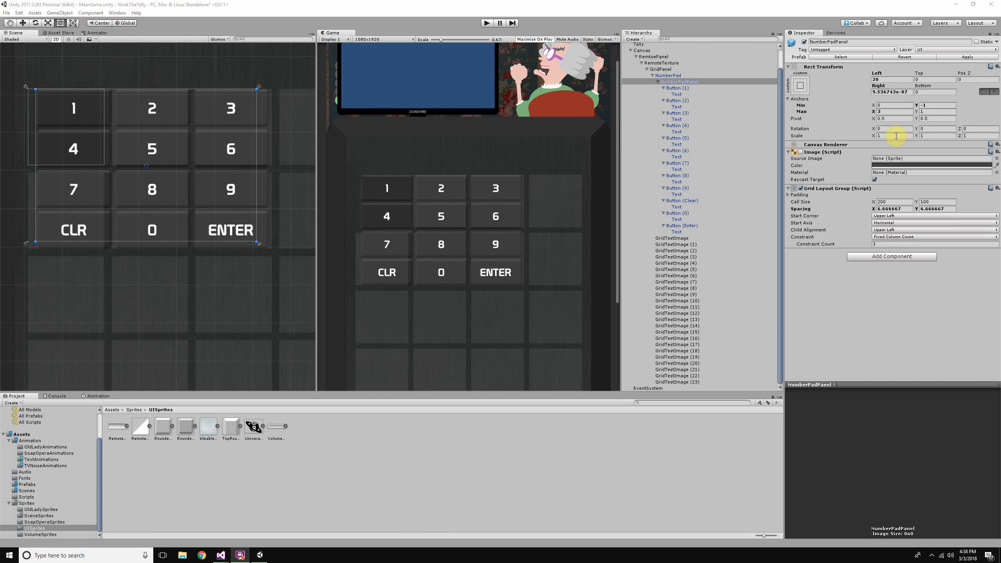
{"action": "left_click", "coordinate": [678, 89]}
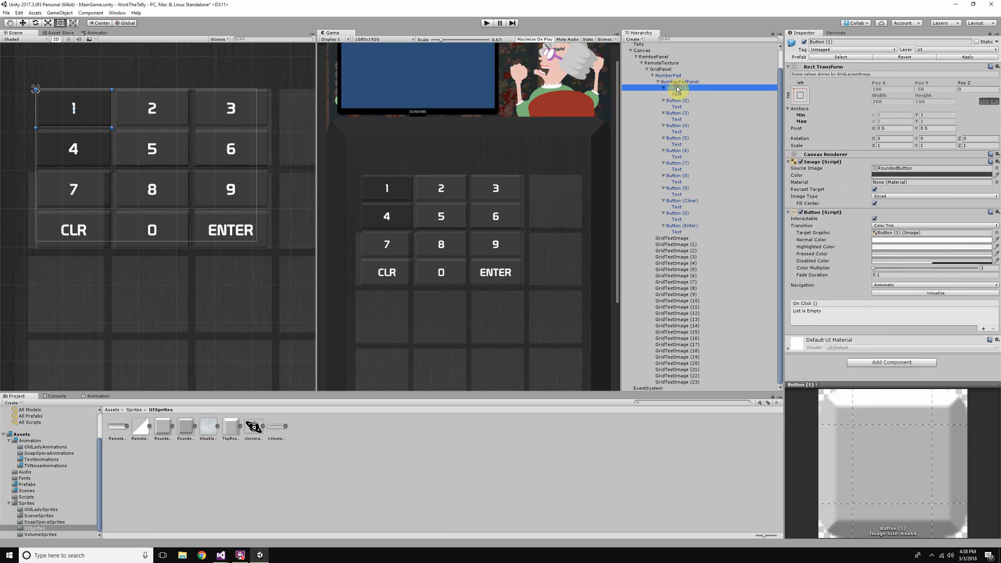
{"action": "left_click", "coordinate": [678, 82]}
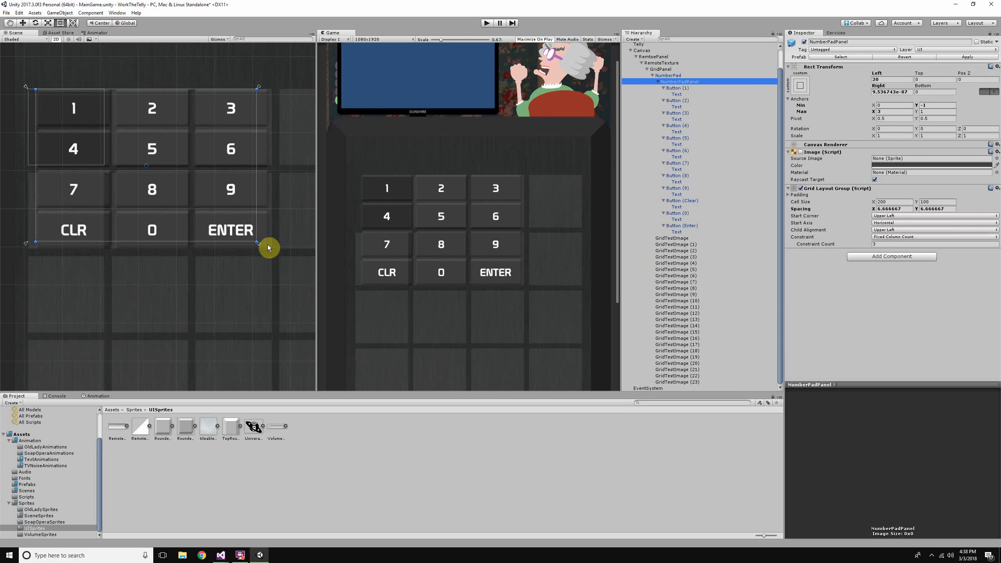
{"action": "scroll", "coordinate": [147, 240], "scroll_direction": "down", "scroll_amount": 7}
{"action": "scroll", "coordinate": [134, 254], "scroll_direction": "up", "scroll_amount": 8}
{"action": "middle_click_drag", "start_coordinate": [132, 250], "coordinate": [167, 278]}
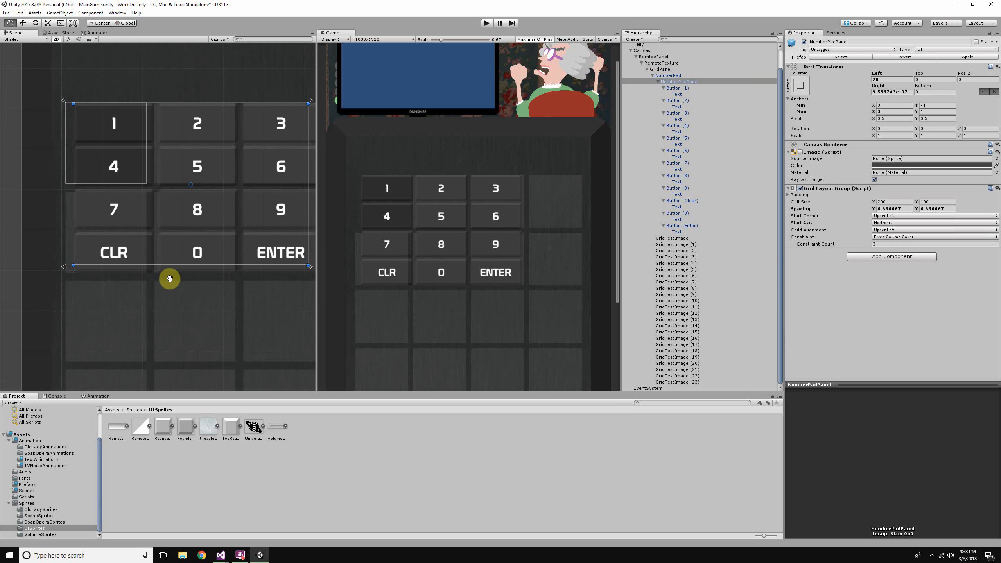
{"action": "scroll", "coordinate": [83, 261], "scroll_direction": "up", "scroll_amount": 4}
{"action": "scroll", "coordinate": [132, 247], "scroll_direction": "down", "scroll_amount": 3}
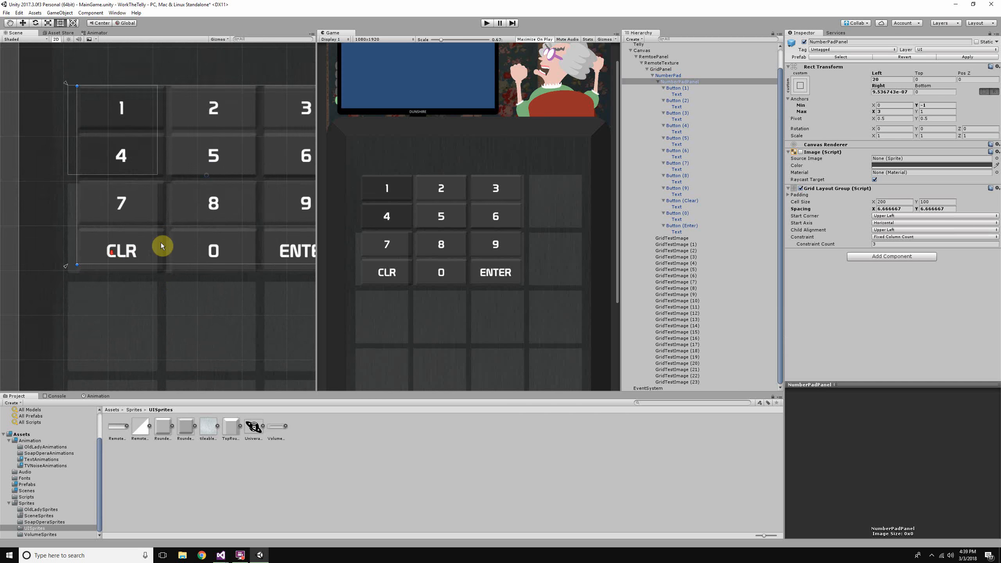
Step: Set the NumberPadPanel's horizontal grid spacing to 10 and compare the button columns with the background cells
{"action": "middle_click_drag", "start_coordinate": [211, 254], "coordinate": [94, 260]}
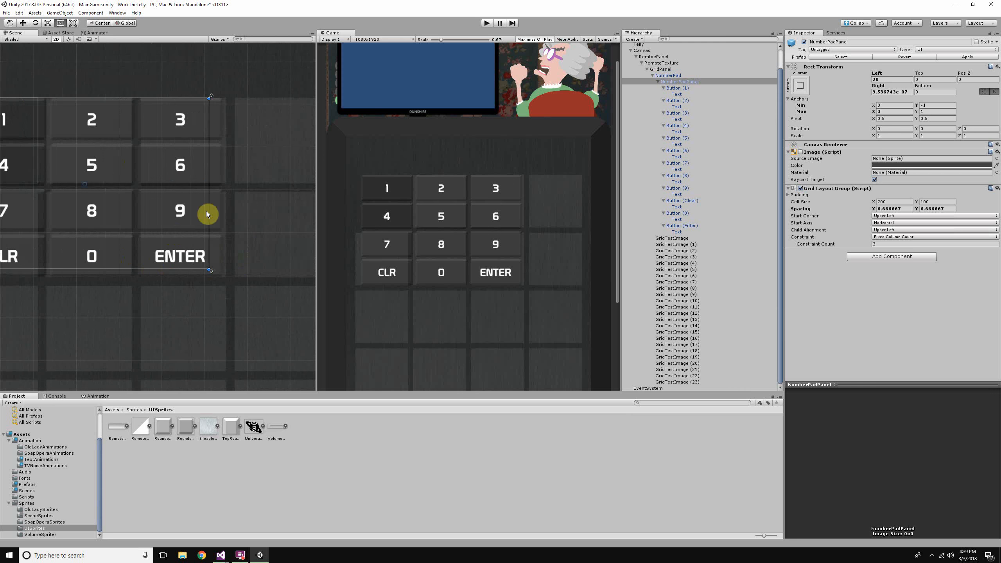
{"action": "scroll", "coordinate": [144, 193], "scroll_direction": "down", "scroll_amount": 6}
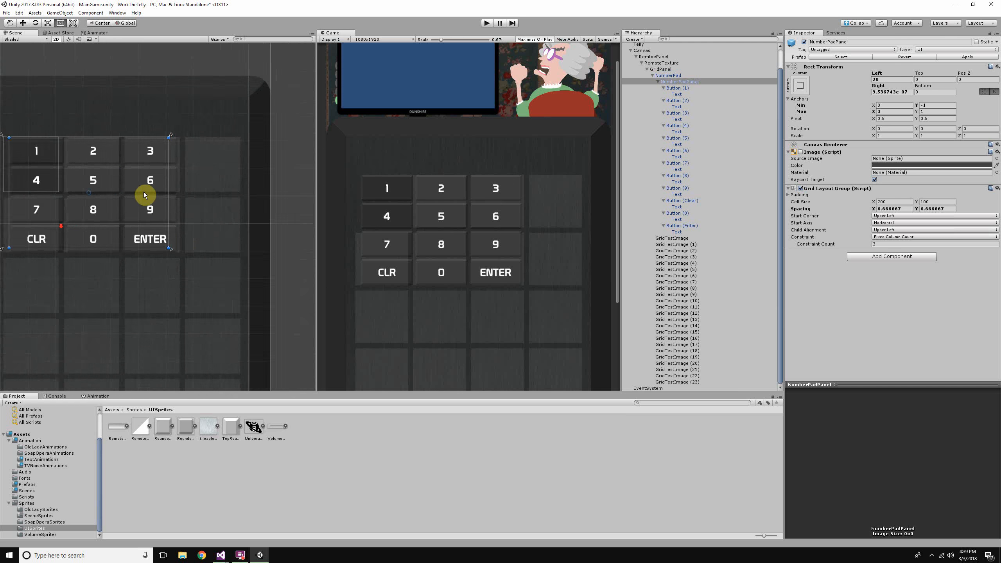
{"action": "scroll", "coordinate": [164, 217], "scroll_direction": "up", "scroll_amount": 2}
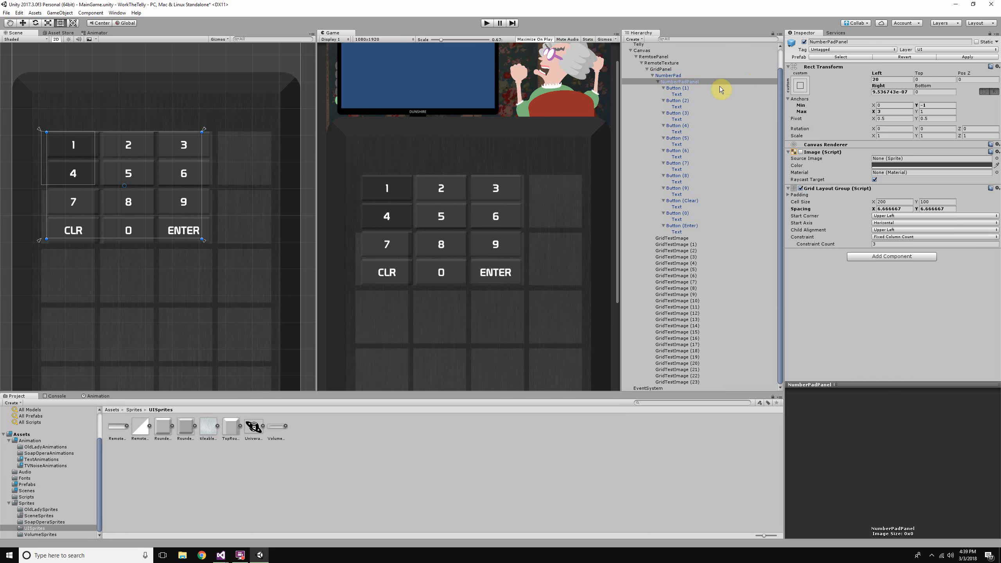
{"action": "left_click", "coordinate": [699, 88]}
{"action": "left_click", "coordinate": [699, 82]}
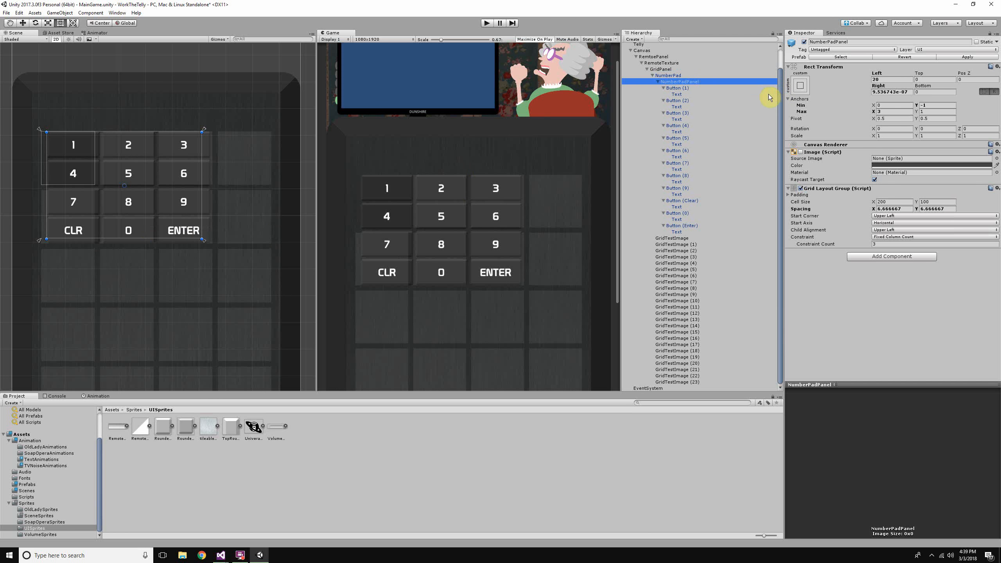
{"action": "left_click", "coordinate": [905, 208]}
{"action": "type", "text": "10"}
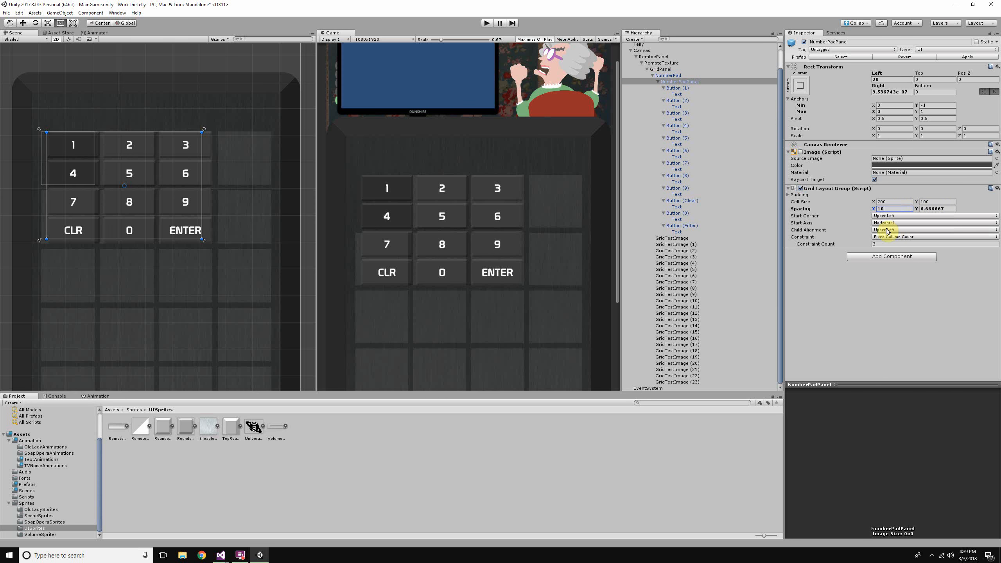
{"action": "scroll", "coordinate": [99, 288], "scroll_direction": "up", "scroll_amount": 5}
{"action": "middle_click_drag", "start_coordinate": [209, 218], "coordinate": [130, 264]}
{"action": "scroll", "coordinate": [201, 275], "scroll_direction": "down", "scroll_amount": 5}
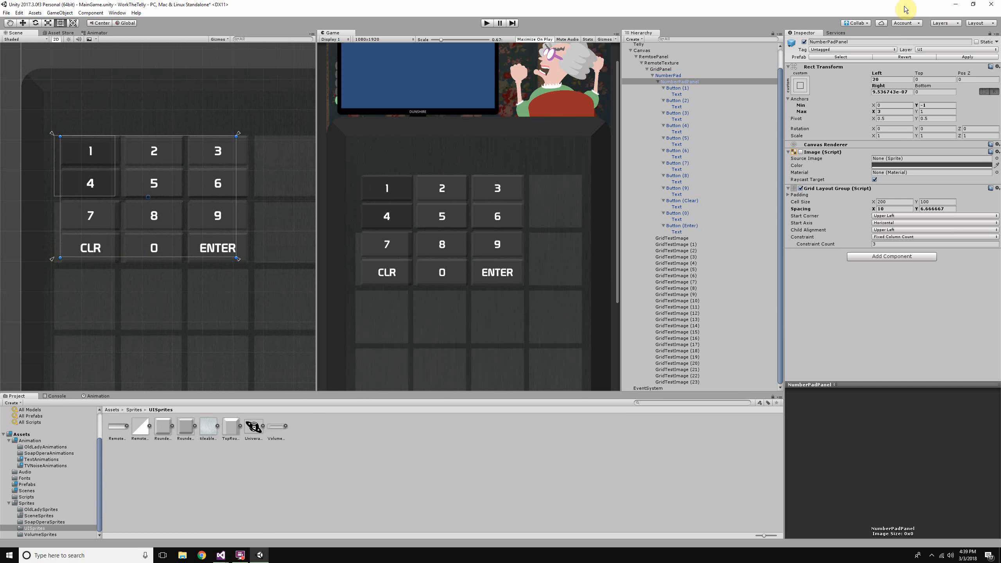
Step: Restore the NumberPadPanel's horizontal grid spacing to 6.666667
{"action": "left_click", "coordinate": [889, 92]}
{"action": "key", "text": "Return"}
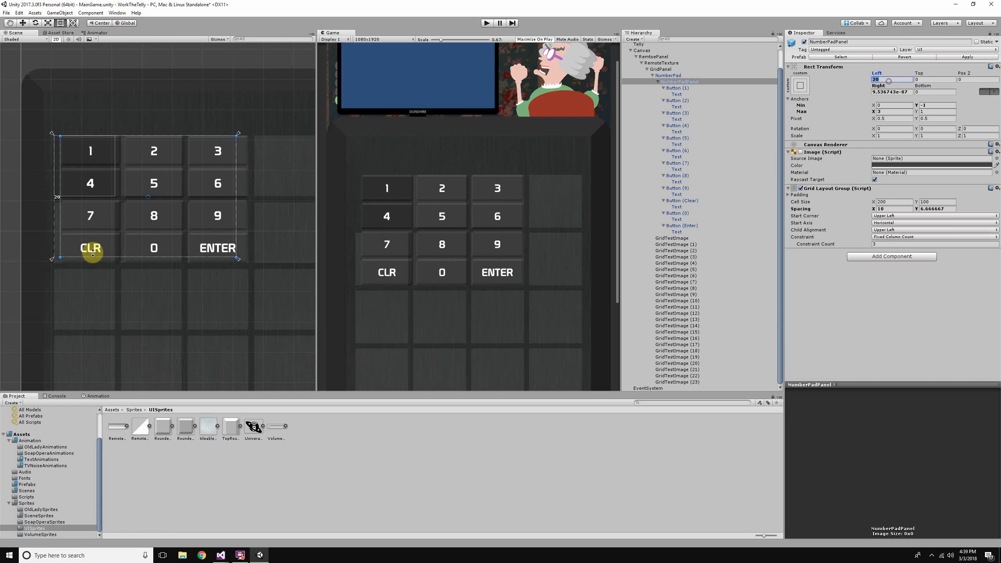
{"action": "scroll", "coordinate": [91, 244], "scroll_direction": "up", "scroll_amount": 5}
{"action": "scroll", "coordinate": [95, 216], "scroll_direction": "down", "scroll_amount": 5}
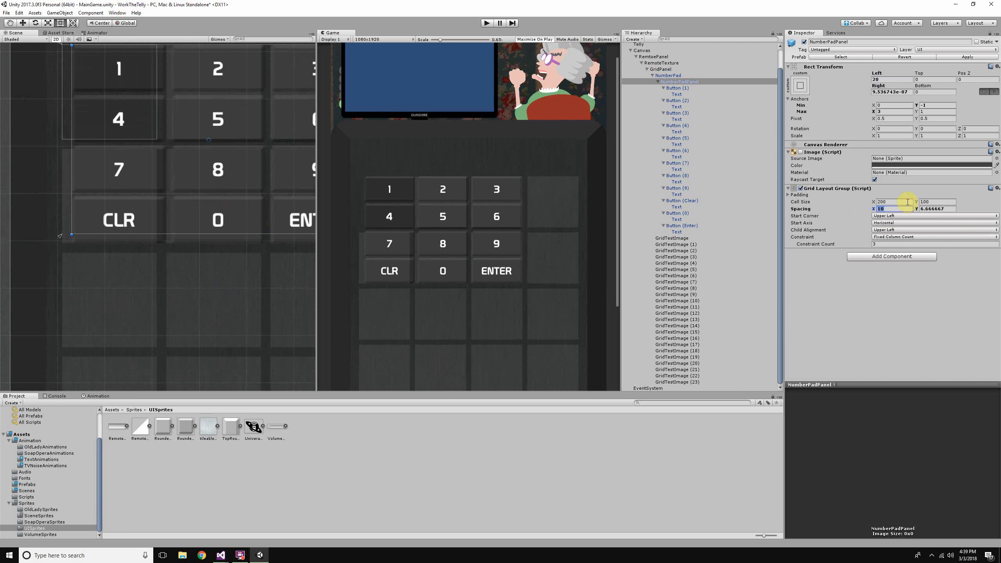
{"action": "left_click", "coordinate": [673, 87]}
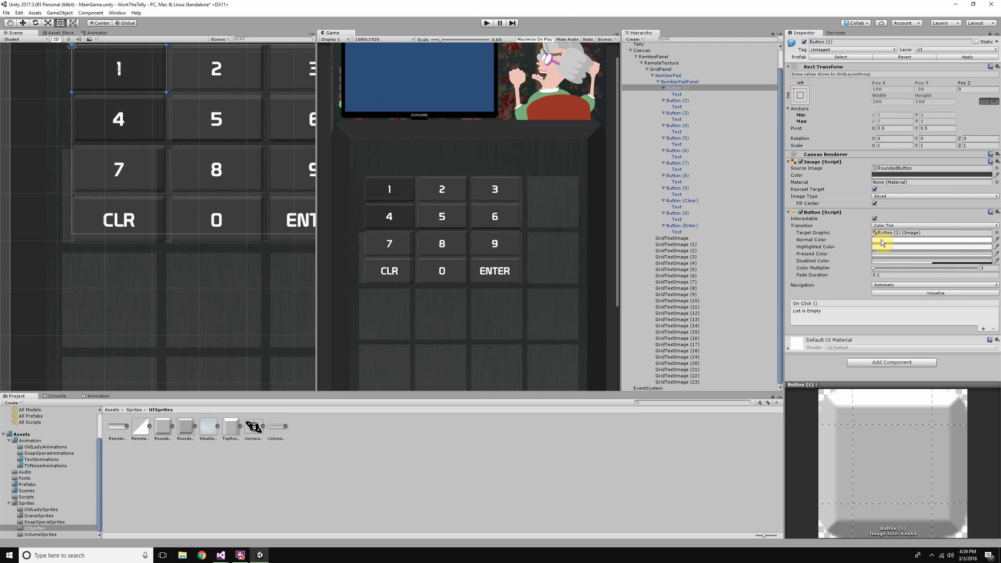
{"action": "left_click", "coordinate": [678, 83]}
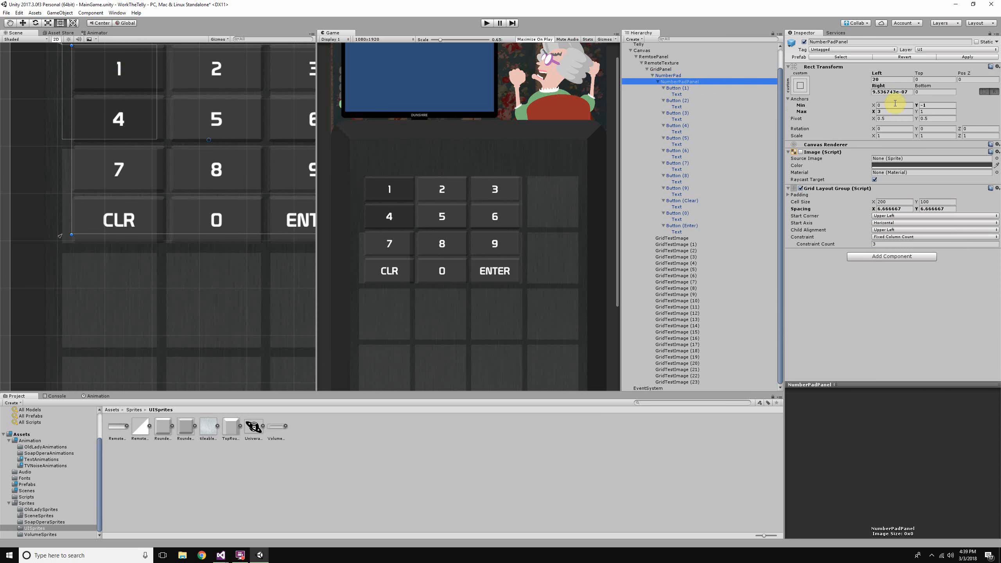
Step: Set the NumberPadPanel's Right offset to exactly 0 in its Rect Transform
{"action": "left_click", "coordinate": [893, 92]}
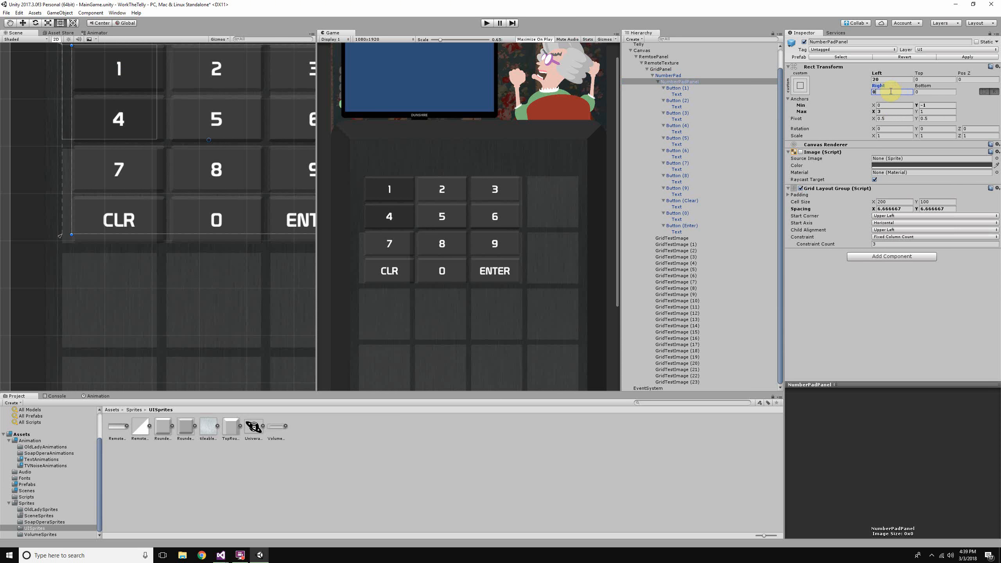
{"action": "left_click", "coordinate": [892, 80]}
{"action": "left_click_drag", "start_coordinate": [901, 91], "coordinate": [843, 91]}
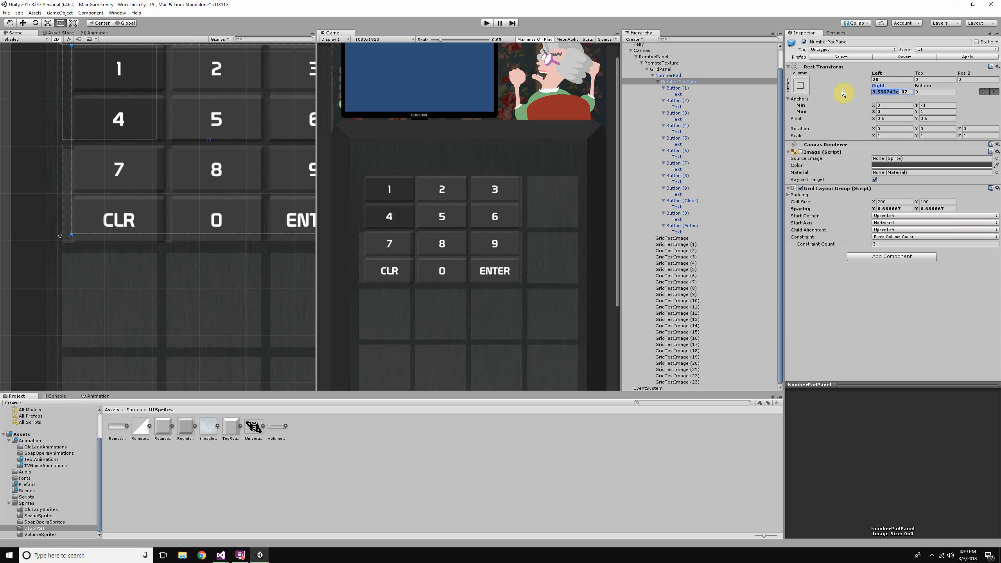
{"action": "left_click", "coordinate": [890, 91]}
{"action": "double_click", "coordinate": [892, 90]}
{"action": "type", "text": "0"}
{"action": "left_click", "coordinate": [873, 80]}
Step: Examine how the number pad's outer edges and button gaps line up with the background grid cells in the scene
{"action": "scroll", "coordinate": [192, 215], "scroll_direction": "down", "scroll_amount": 3}
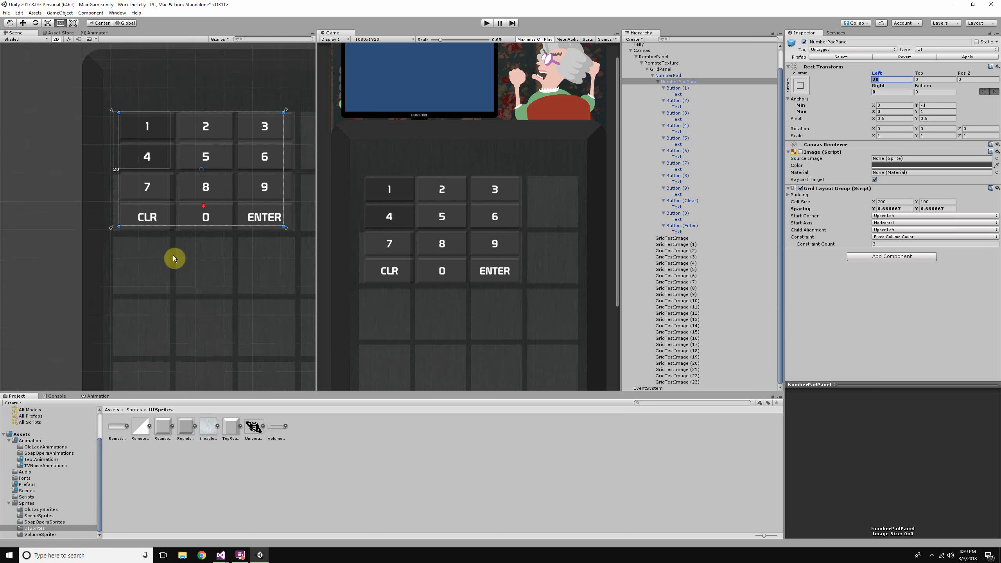
{"action": "scroll", "coordinate": [203, 250], "scroll_direction": "up", "scroll_amount": 4}
{"action": "scroll", "coordinate": [203, 248], "scroll_direction": "down", "scroll_amount": 2}
{"action": "scroll", "coordinate": [193, 272], "scroll_direction": "down", "scroll_amount": 7}
{"action": "mouse_move", "coordinate": [230, 222]}
{"action": "middle_mouse_down"}
{"action": "mouse_move", "coordinate": [192, 272]}
{"action": "mouse_move", "coordinate": [238, 231]}
{"action": "middle_mouse_up"}
{"action": "scroll", "coordinate": [192, 272], "scroll_direction": "up", "scroll_amount": 13}
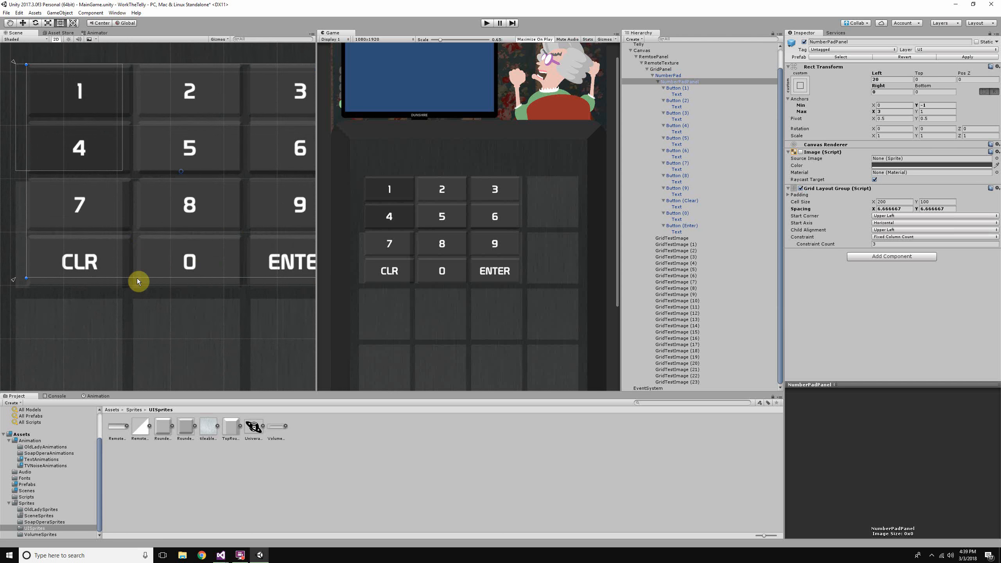
{"action": "scroll", "coordinate": [248, 240], "scroll_direction": "down", "scroll_amount": 4}
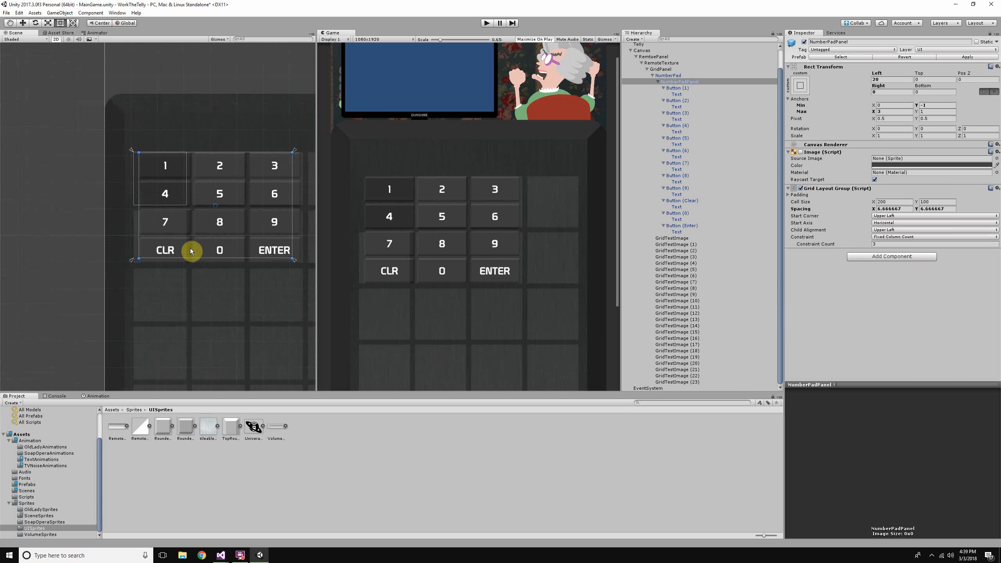
{"action": "middle_click_drag", "start_coordinate": [286, 261], "coordinate": [229, 264]}
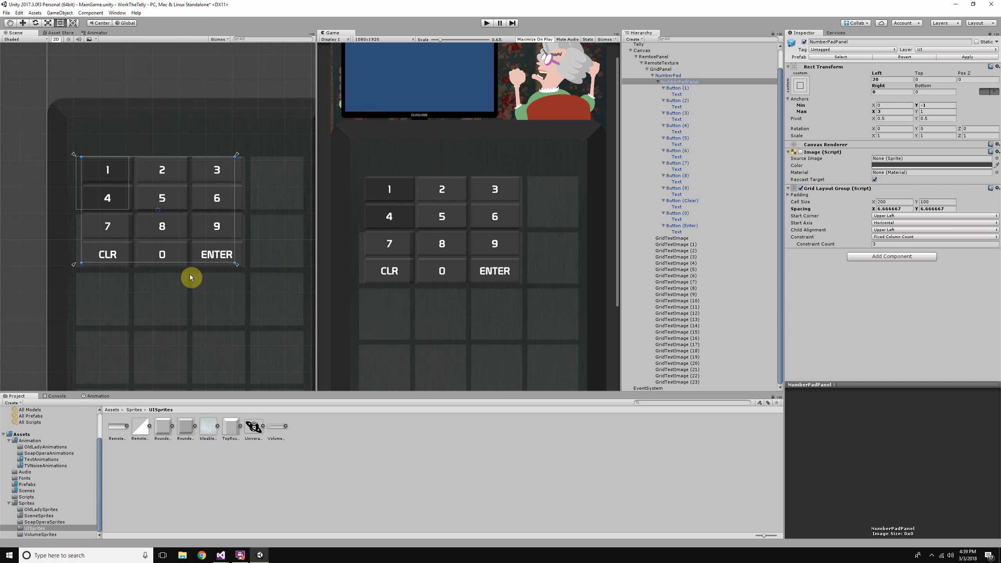
{"action": "scroll", "coordinate": [129, 284], "scroll_direction": "up", "scroll_amount": 3}
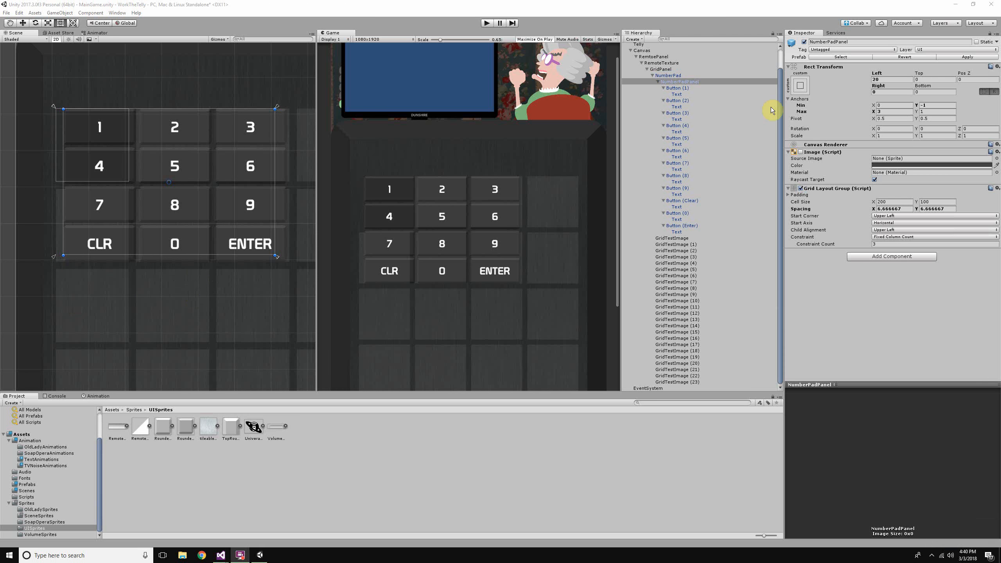
Step: Try a Left offset of 26.6666 on the NumberPadPanel and replace it with 13.333333
{"action": "left_click", "coordinate": [904, 79]}
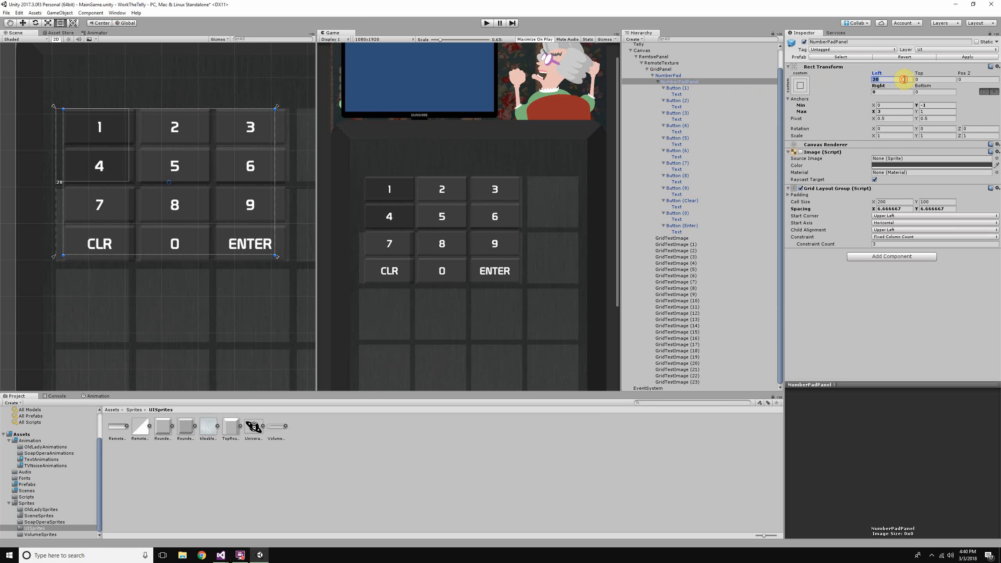
{"action": "type", "text": "26.6666"}
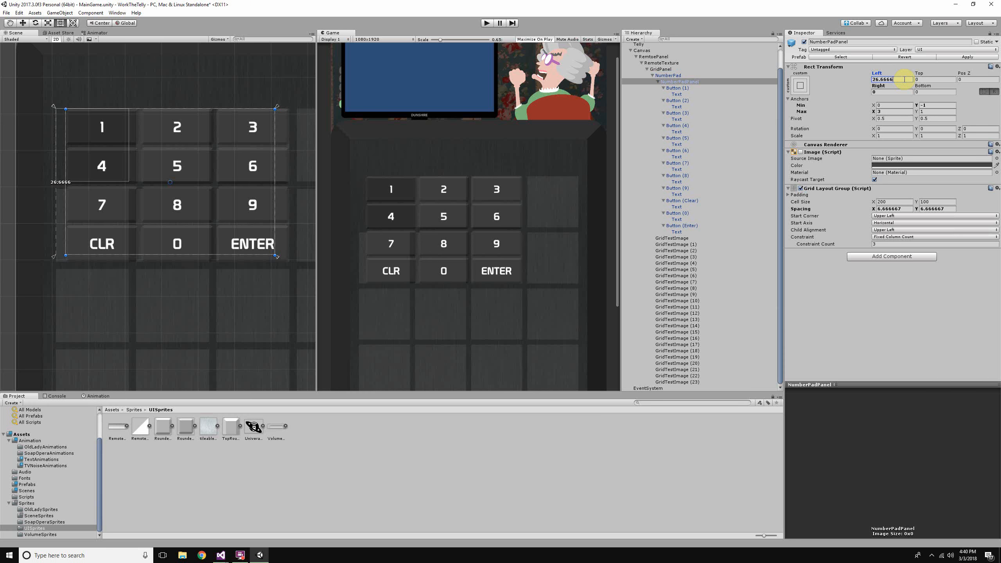
{"action": "double_click", "coordinate": [904, 80]}
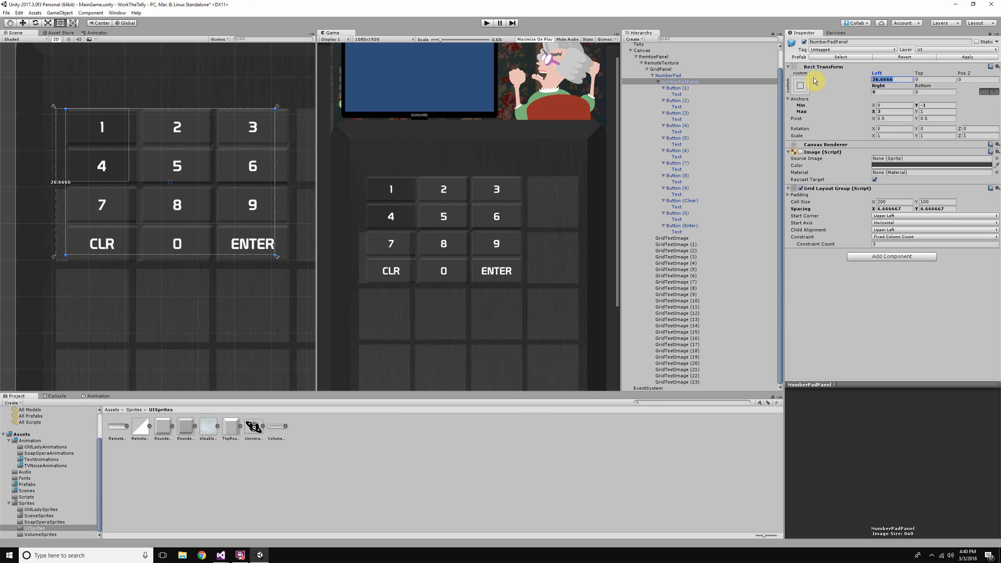
{"action": "type", "text": "13.333333"}
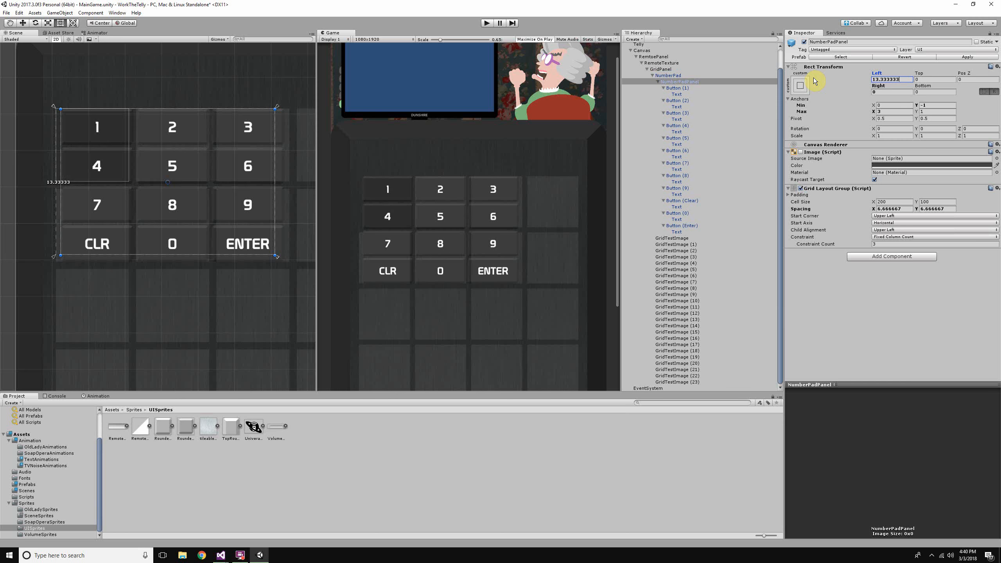
Step: Compare the edges of GridTestImage (8) and GridTestImage (3) with the CLR and 0 buttons above the grid gaps
{"action": "middle_click_drag", "start_coordinate": [73, 237], "coordinate": [149, 254]}
{"action": "left_click", "coordinate": [239, 303]}
{"action": "scroll", "coordinate": [239, 302], "scroll_direction": "up", "scroll_amount": 10}
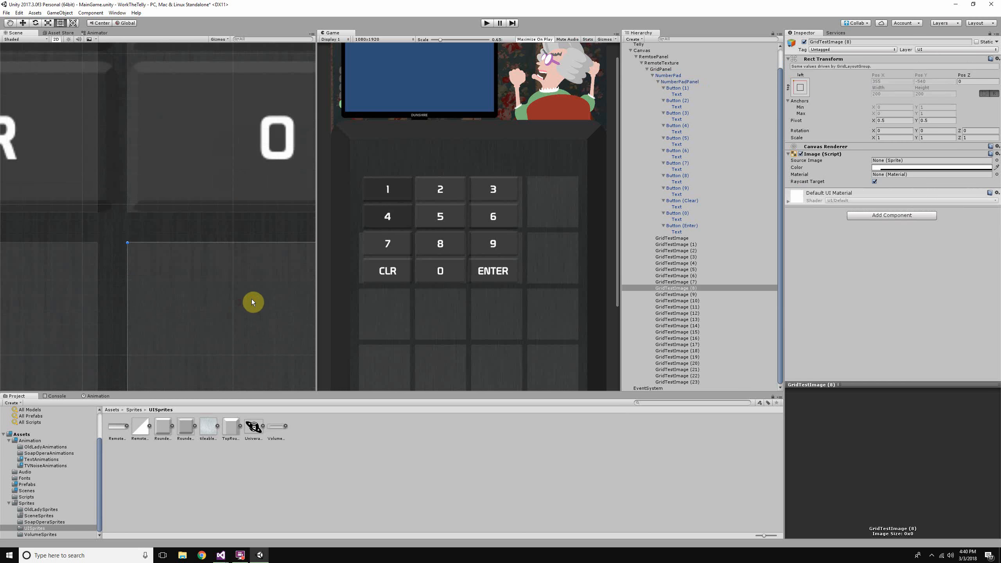
{"action": "scroll", "coordinate": [205, 283], "scroll_direction": "up", "scroll_amount": 10}
{"action": "scroll", "coordinate": [158, 228], "scroll_direction": "down", "scroll_amount": 12}
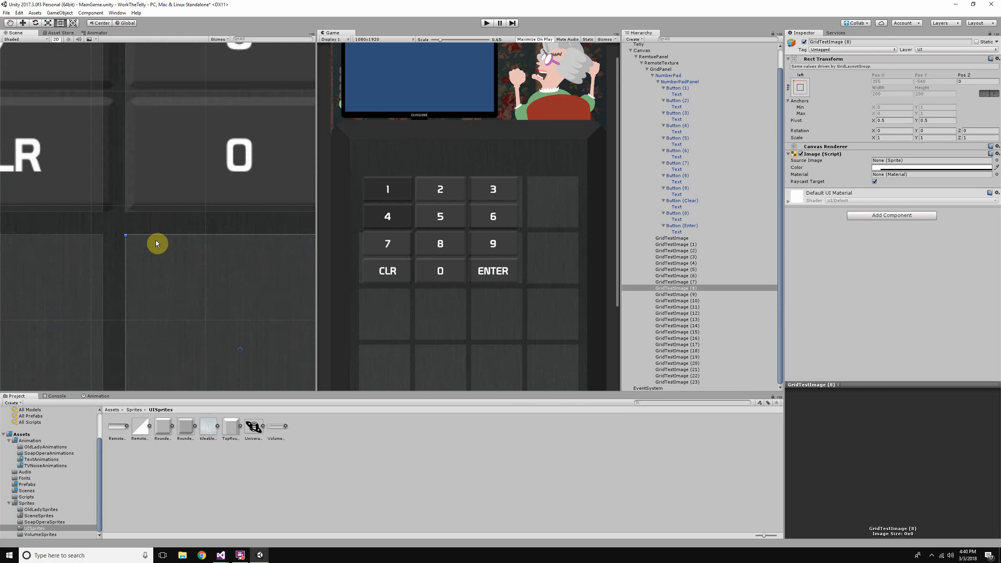
{"action": "scroll", "coordinate": [156, 243], "scroll_direction": "down", "scroll_amount": 5}
{"action": "left_click", "coordinate": [187, 217]}
{"action": "left_click", "coordinate": [136, 193]}
{"action": "left_click", "coordinate": [127, 161]}
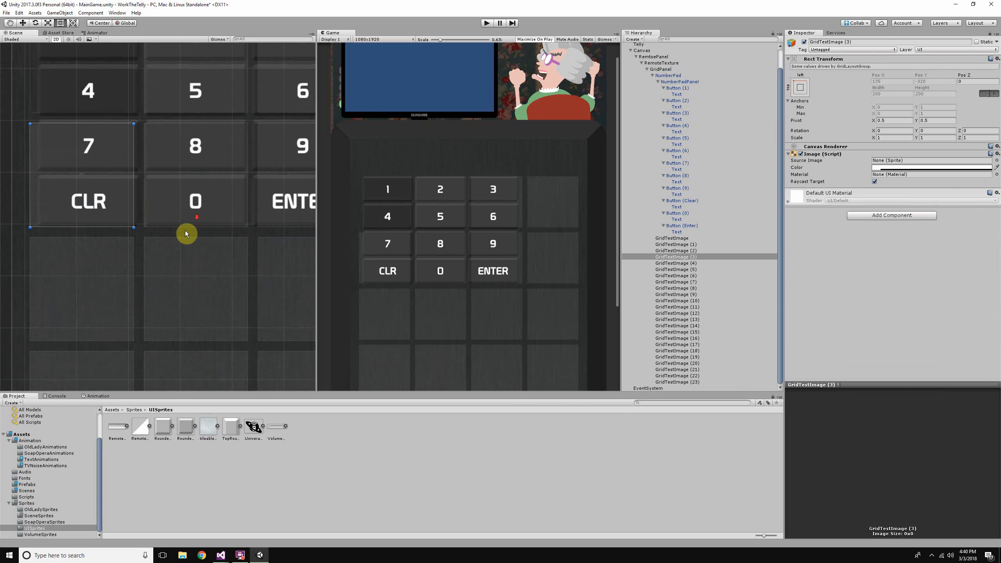
{"action": "scroll", "coordinate": [185, 234], "scroll_direction": "down", "scroll_amount": 12}
{"action": "middle_click_drag", "start_coordinate": [184, 257], "coordinate": [126, 329]}
Step: Deactivate all objects from GridTestImage to GridTestImage (23) together and reactivate them
{"action": "left_click", "coordinate": [119, 214]}
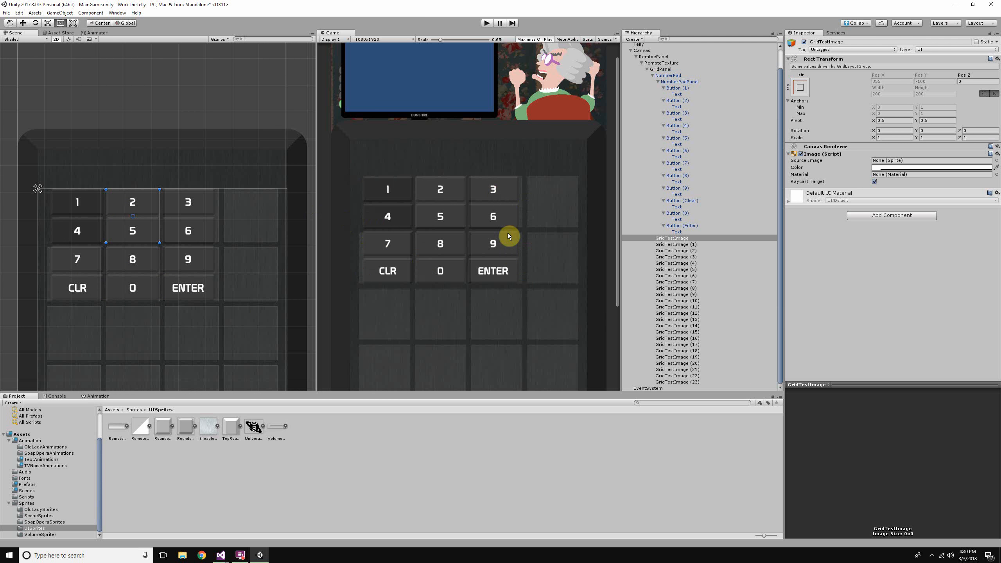
{"action": "scroll", "coordinate": [493, 347], "scroll_direction": "down", "scroll_amount": 4}
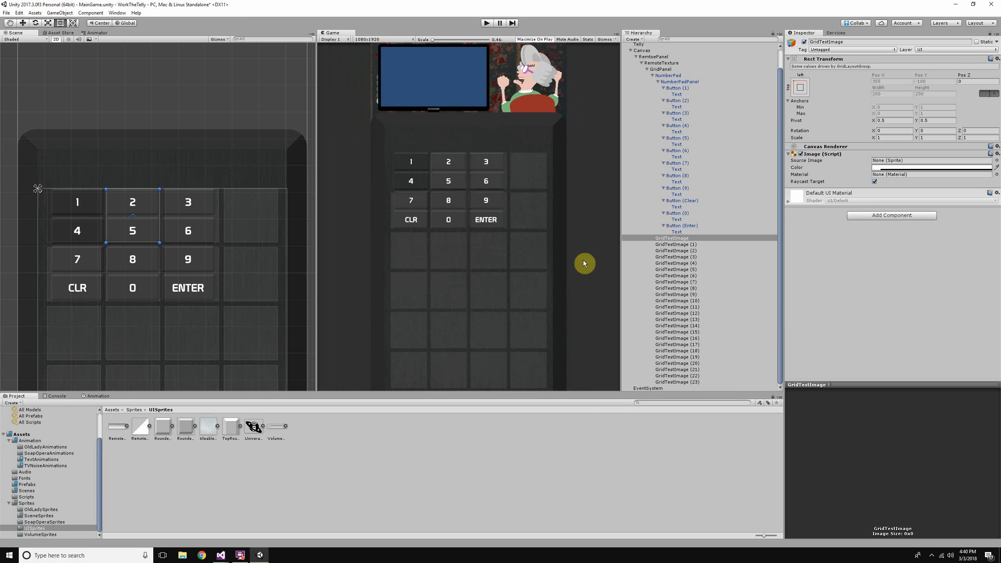
{"action": "left_click", "coordinate": [714, 382], "text": "shift"}
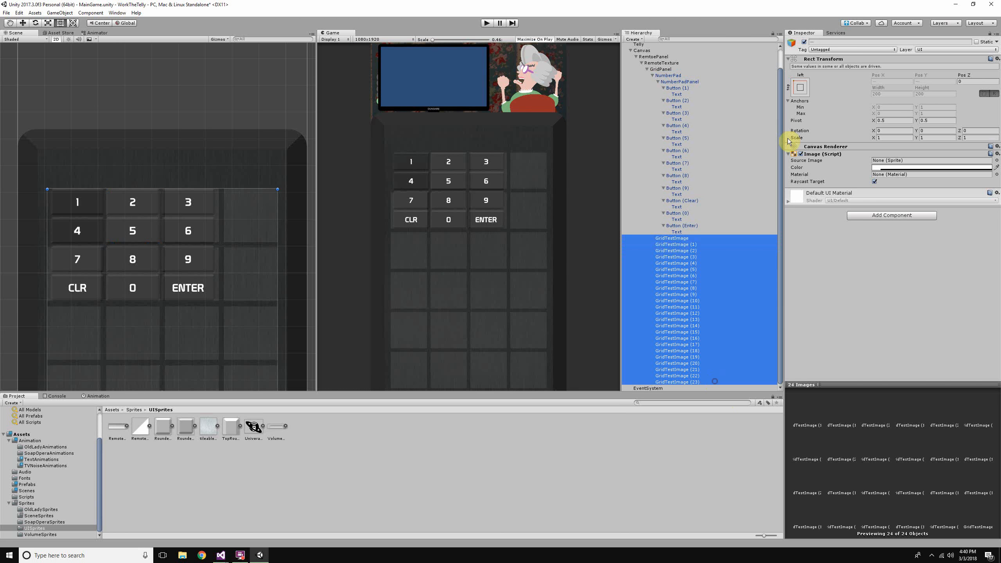
{"action": "left_click", "coordinate": [804, 42]}
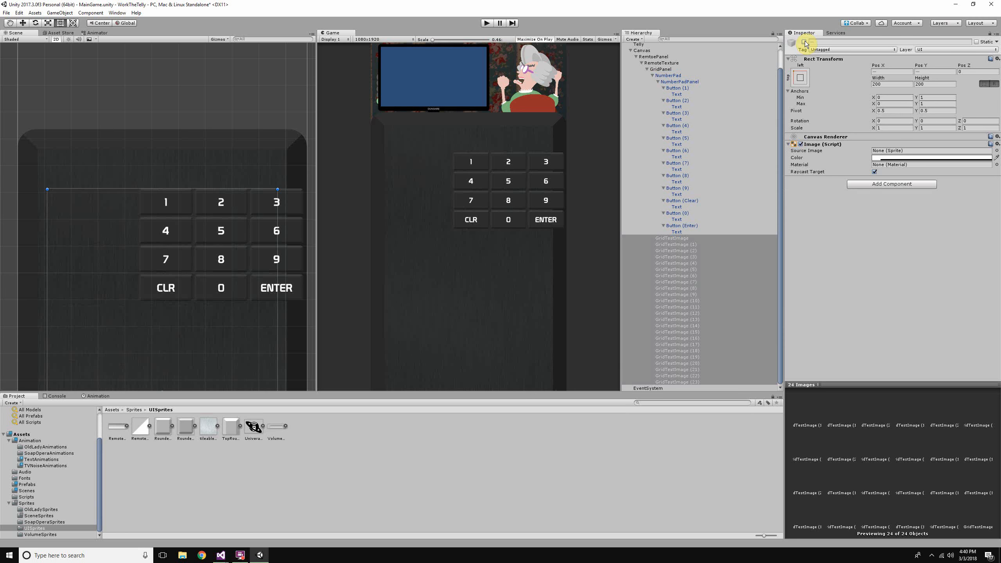
{"action": "left_click", "coordinate": [804, 42]}
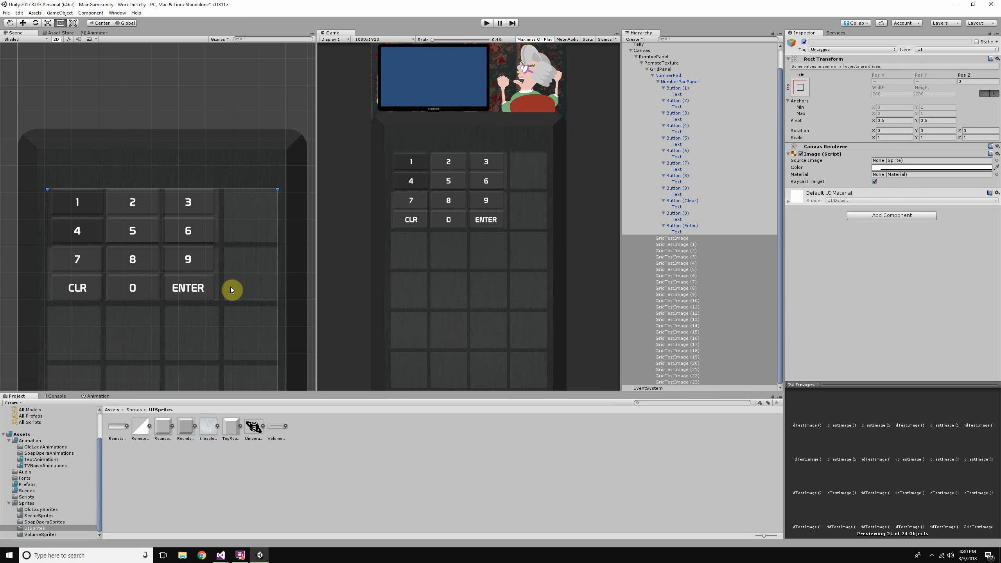
Step: Expand NumberPad with all its children in the object hierarchy and select Button (1)
{"action": "left_click", "coordinate": [653, 76]}
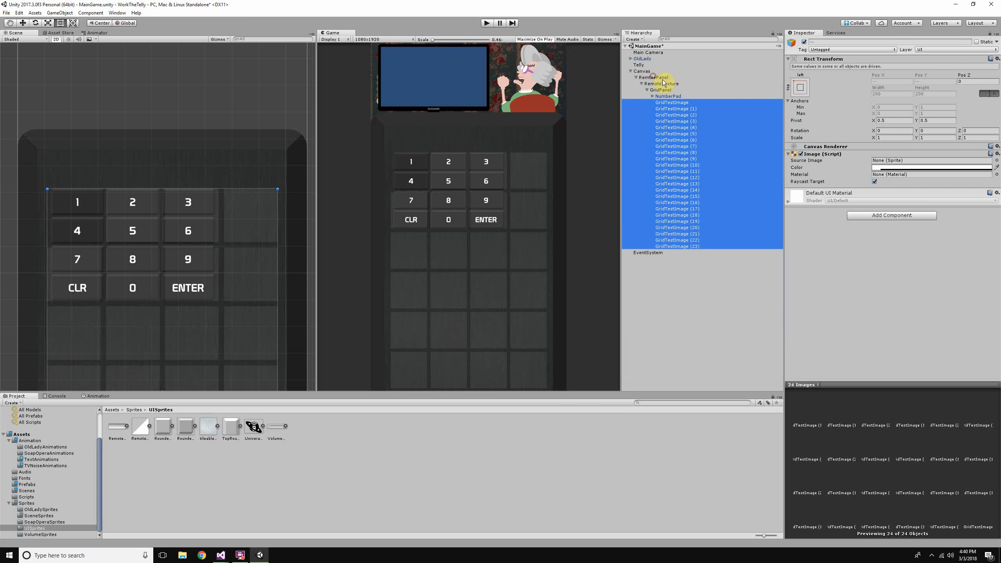
{"action": "left_click", "coordinate": [666, 96]}
{"action": "left_click", "coordinate": [652, 96], "text": "alt"}
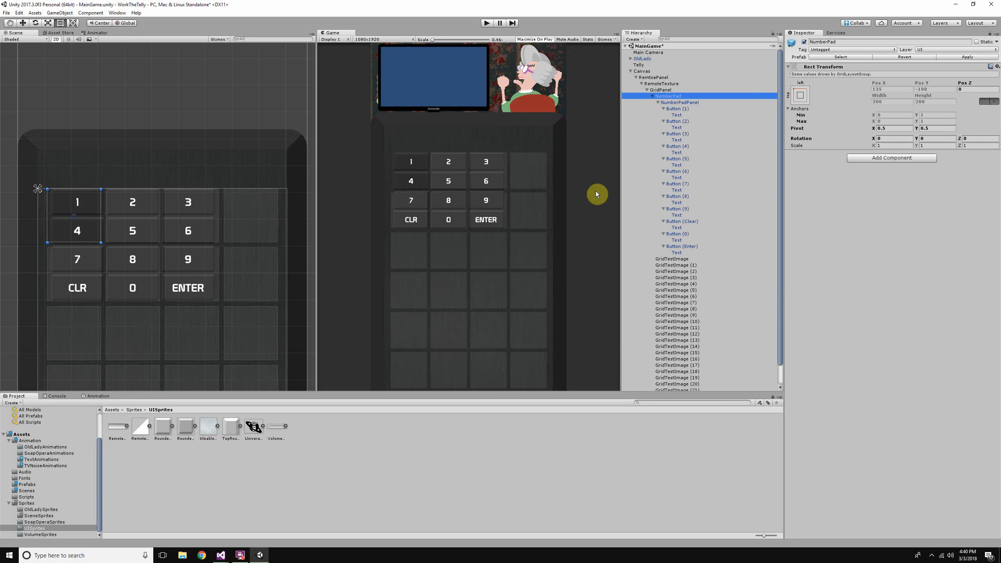
{"action": "scroll", "coordinate": [713, 146], "scroll_direction": "down", "scroll_amount": 2}
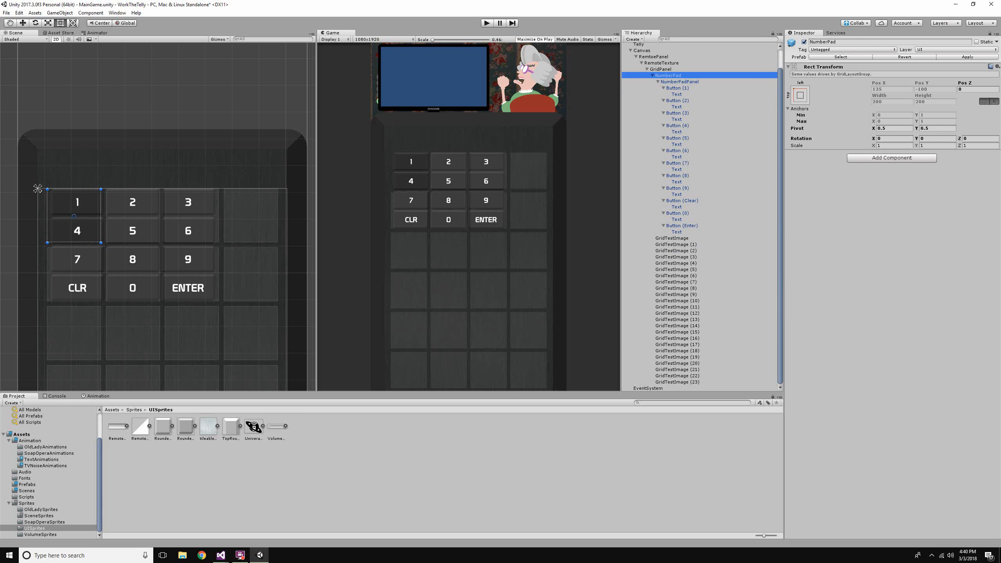
{"action": "left_click", "coordinate": [678, 88]}
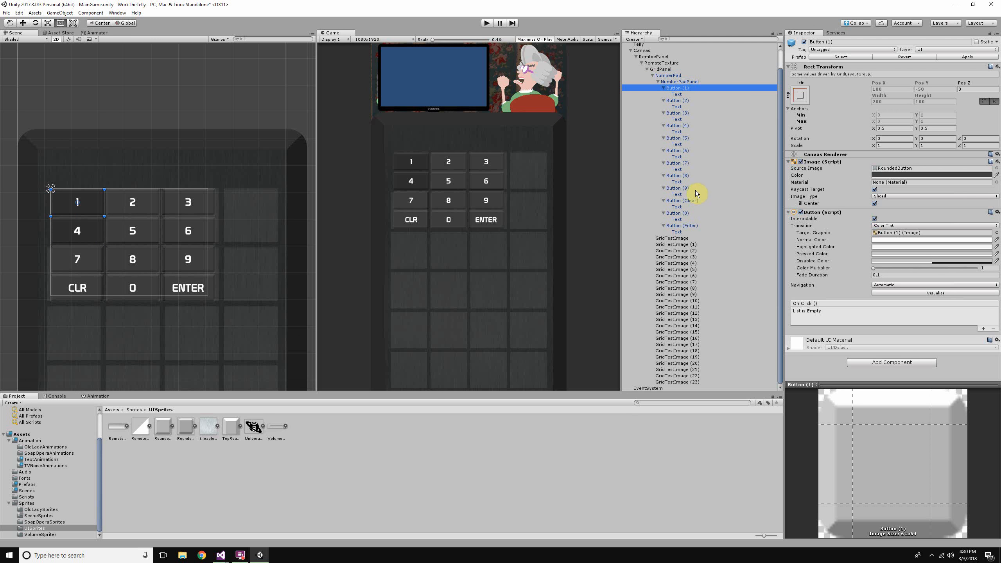
Step: Run the game in Play mode, try the number pad's 5 button and stop the game
{"action": "left_click", "coordinate": [488, 23]}
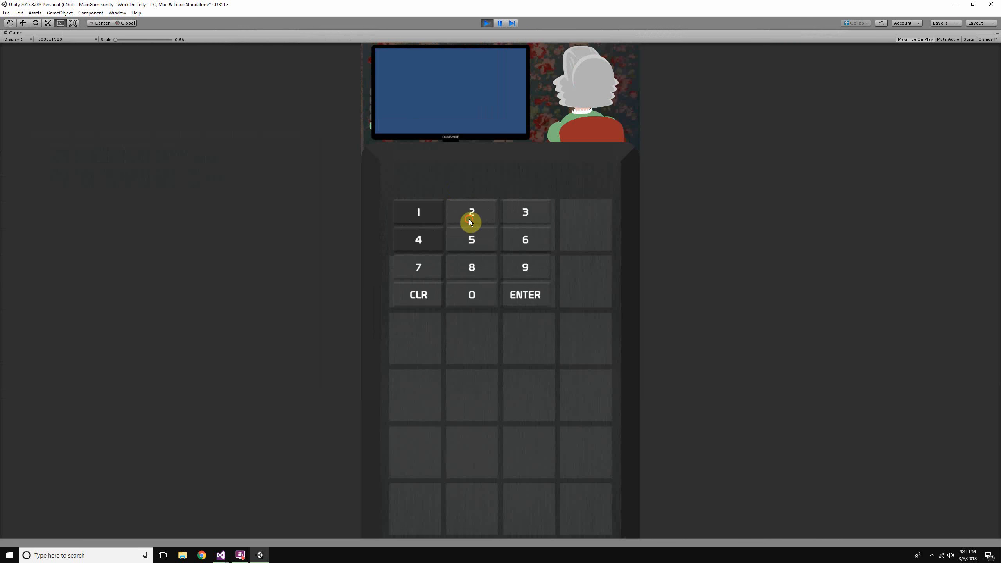
{"action": "left_click", "coordinate": [466, 233]}
{"action": "left_click", "coordinate": [489, 25]}
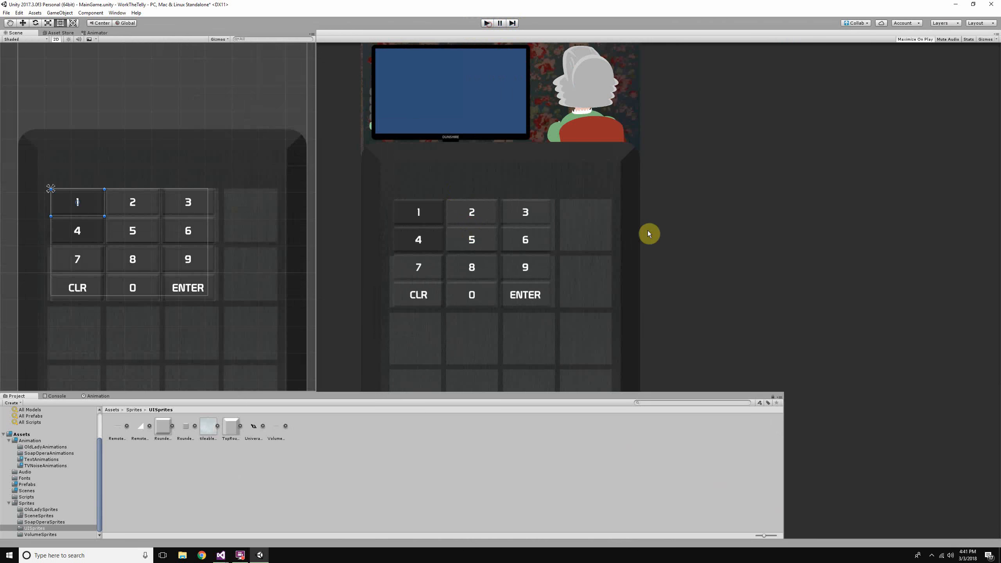
Step: Deactivate all the grid test images from GridTestImage to GridTestImage (23) together
{"action": "left_click", "coordinate": [688, 237]}
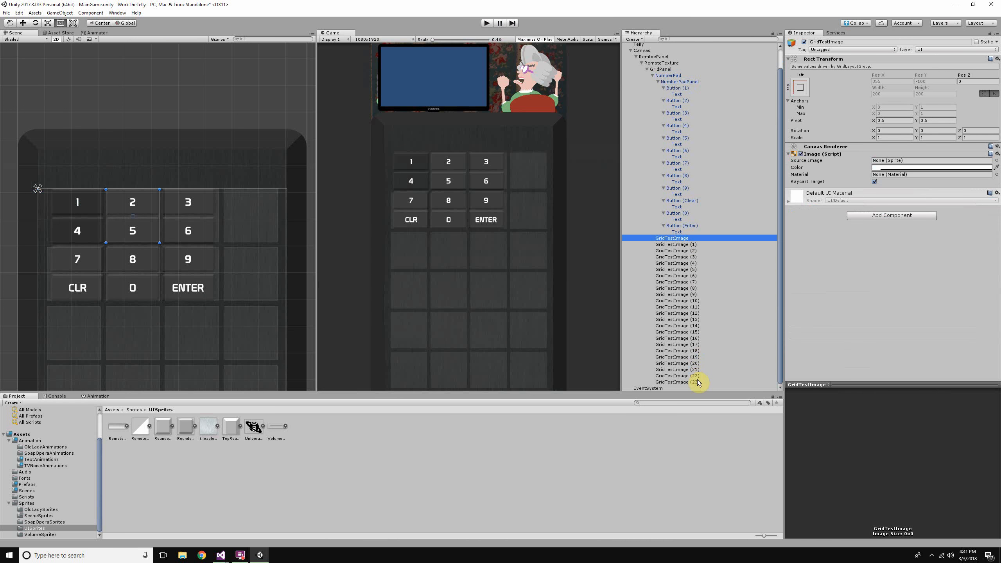
{"action": "left_click", "coordinate": [697, 382], "text": "shift"}
{"action": "left_click", "coordinate": [804, 42]}
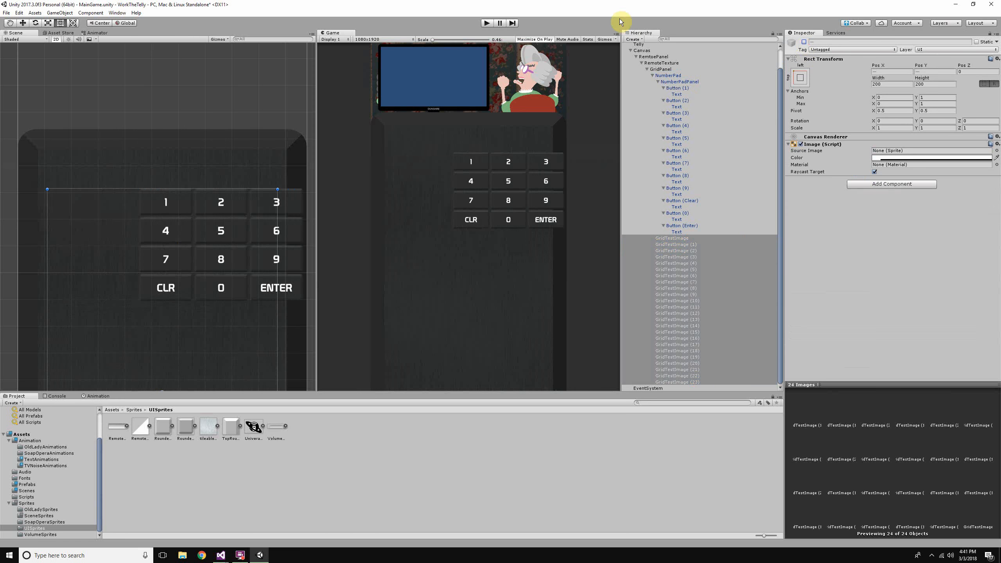
Step: Run the game in Play mode, try the 4, 8, CLR and 2 buttons of the number pad and stop the game
{"action": "left_click", "coordinate": [487, 23]}
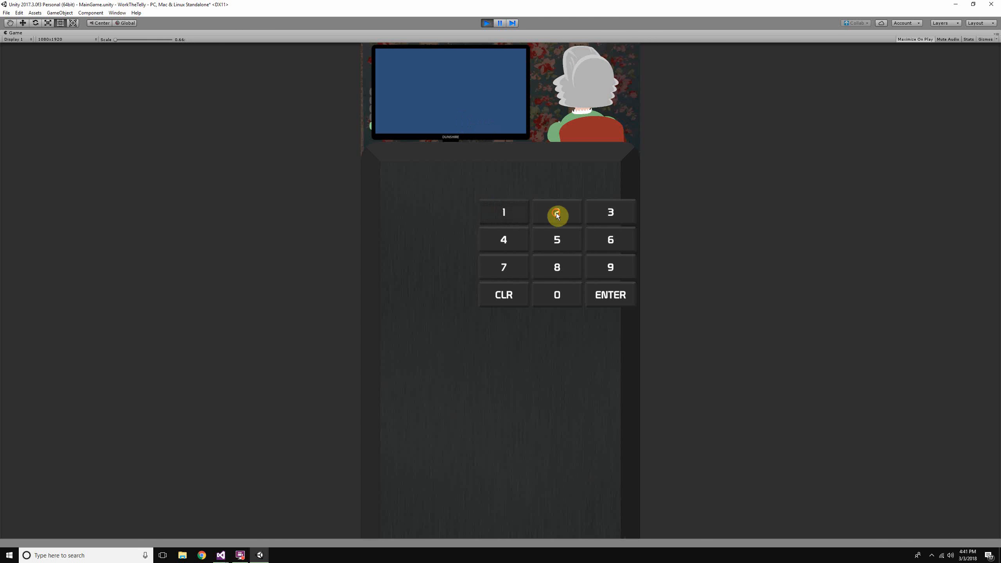
{"action": "left_click", "coordinate": [522, 244]}
{"action": "left_click", "coordinate": [559, 268]}
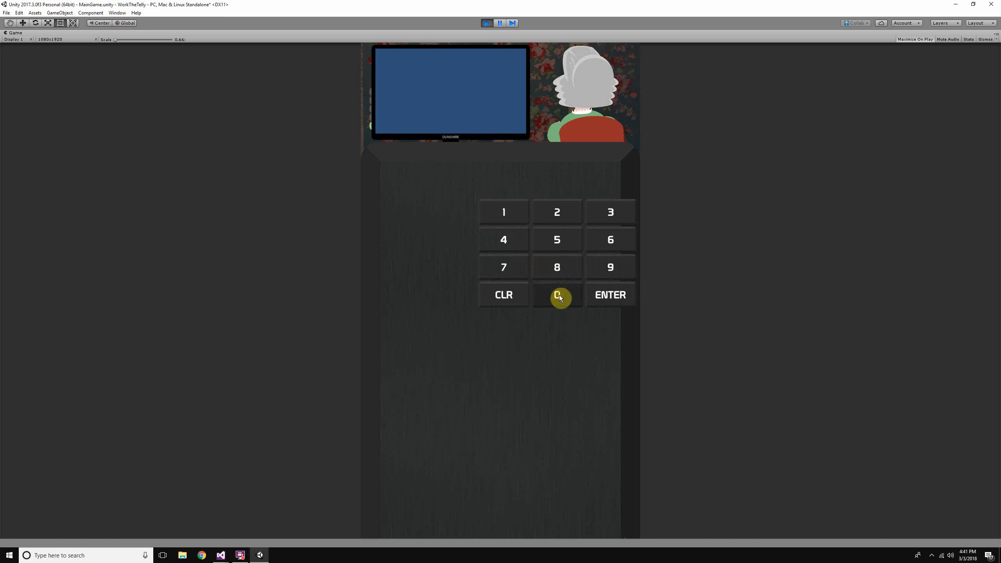
{"action": "left_click", "coordinate": [516, 300]}
{"action": "left_click", "coordinate": [503, 233]}
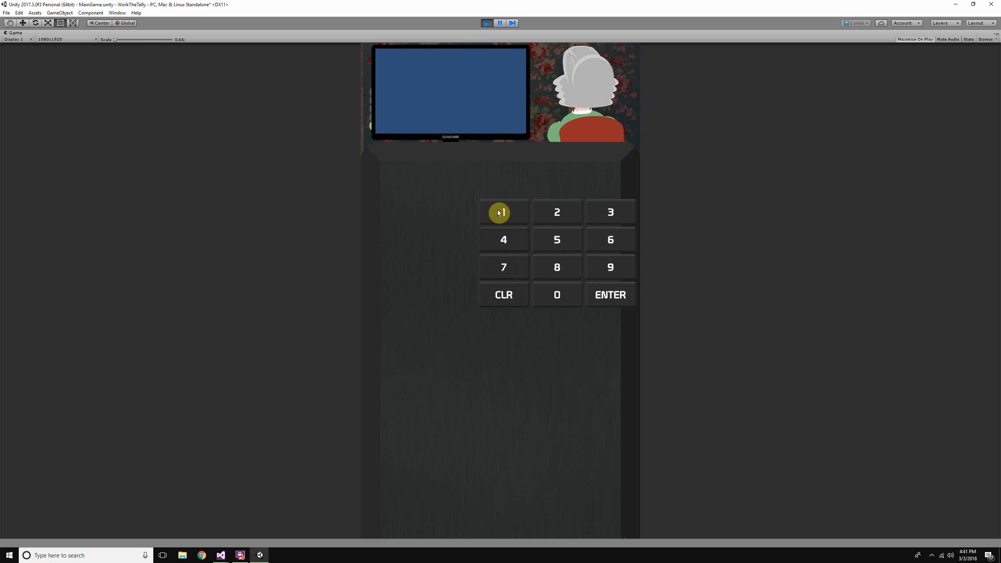
{"action": "left_click", "coordinate": [546, 219]}
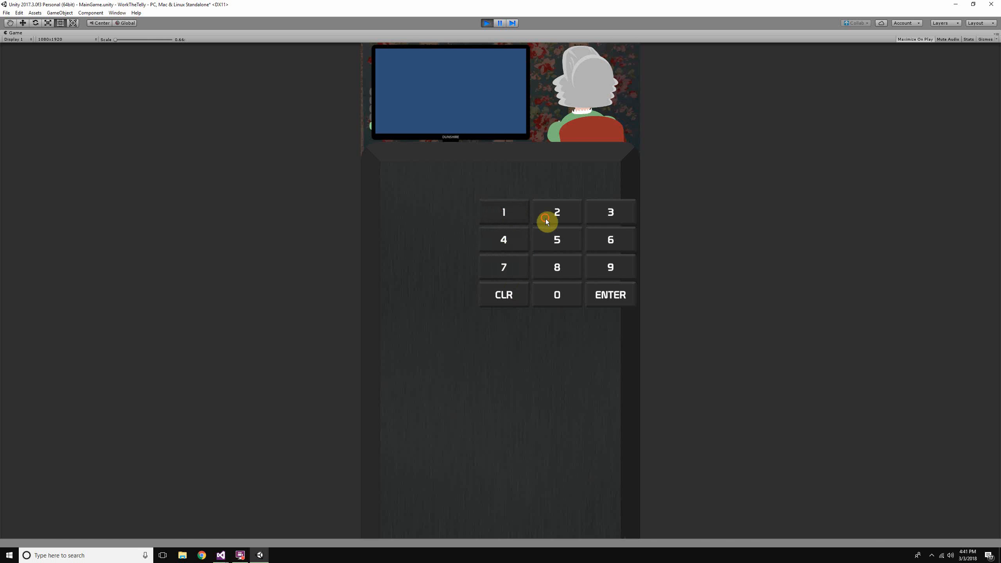
{"action": "left_click", "coordinate": [489, 23]}
Step: Change the button transition of Button (1) from colour tinting to Sprite Swap
{"action": "left_click", "coordinate": [690, 89]}
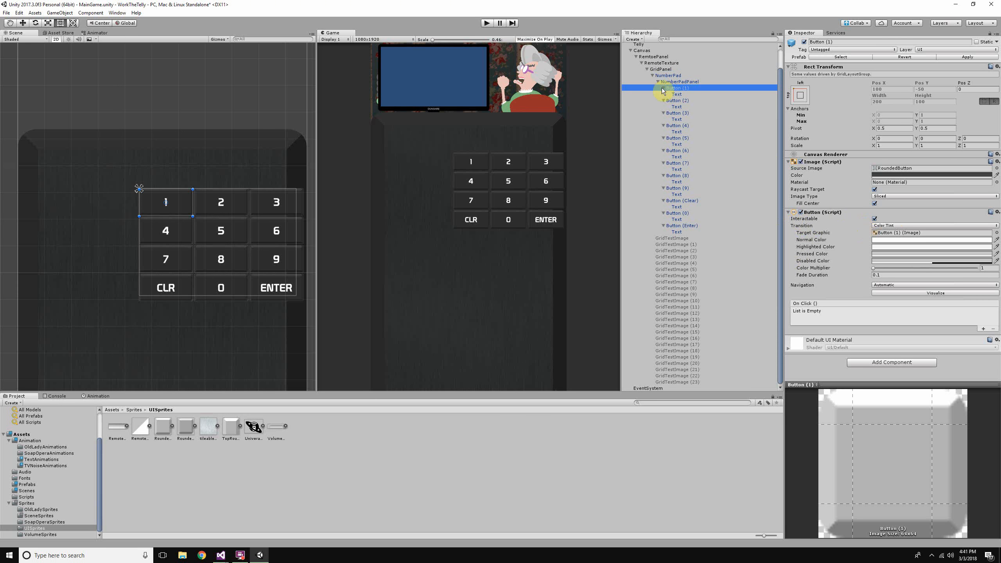
{"action": "left_click", "coordinate": [899, 228]}
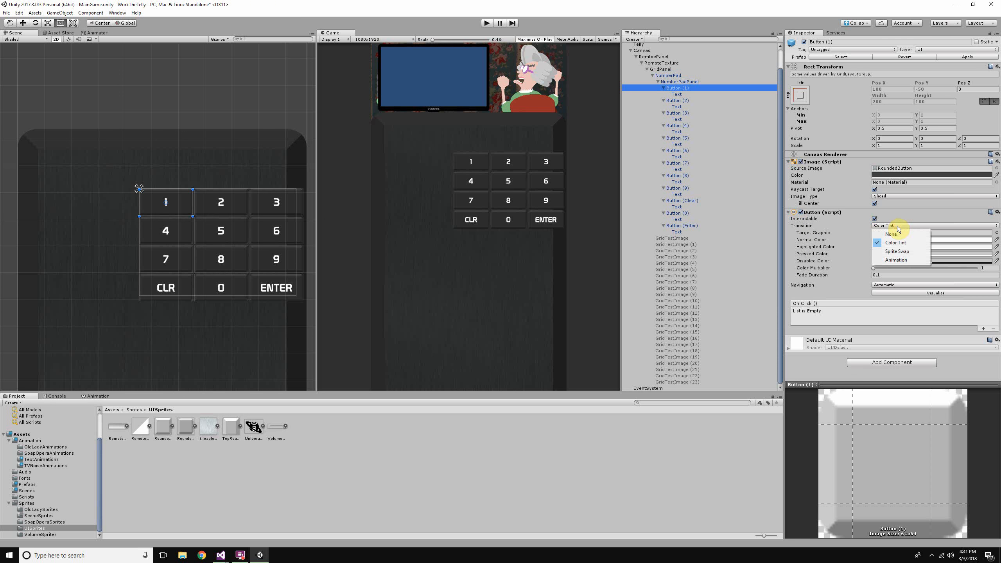
{"action": "left_click", "coordinate": [895, 251]}
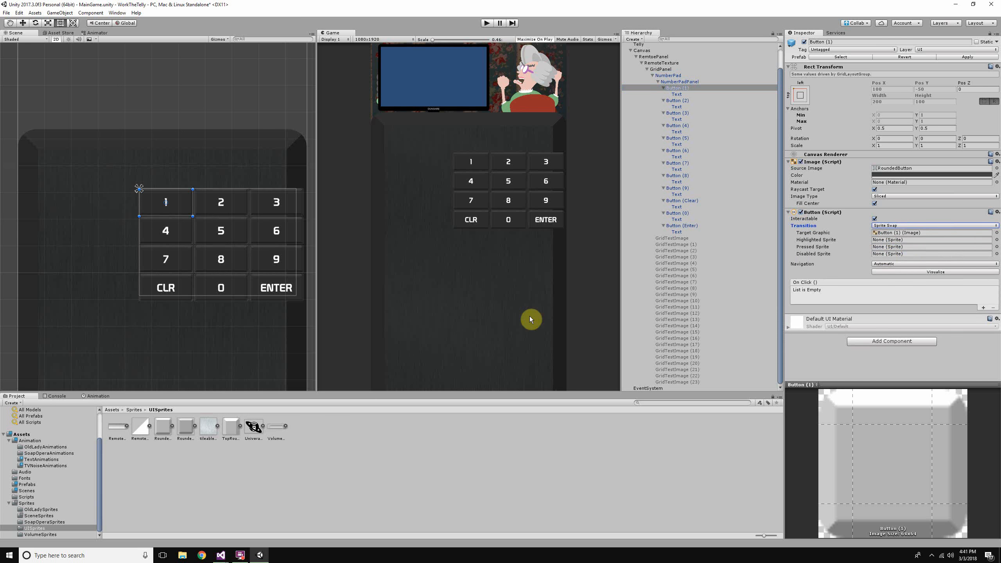
Step: Compare the RoundedButton and RoundedButtonDown sprites and assign RoundedButtonDown as the Pressed Sprite of Button (1)
{"action": "left_click", "coordinate": [186, 427]}
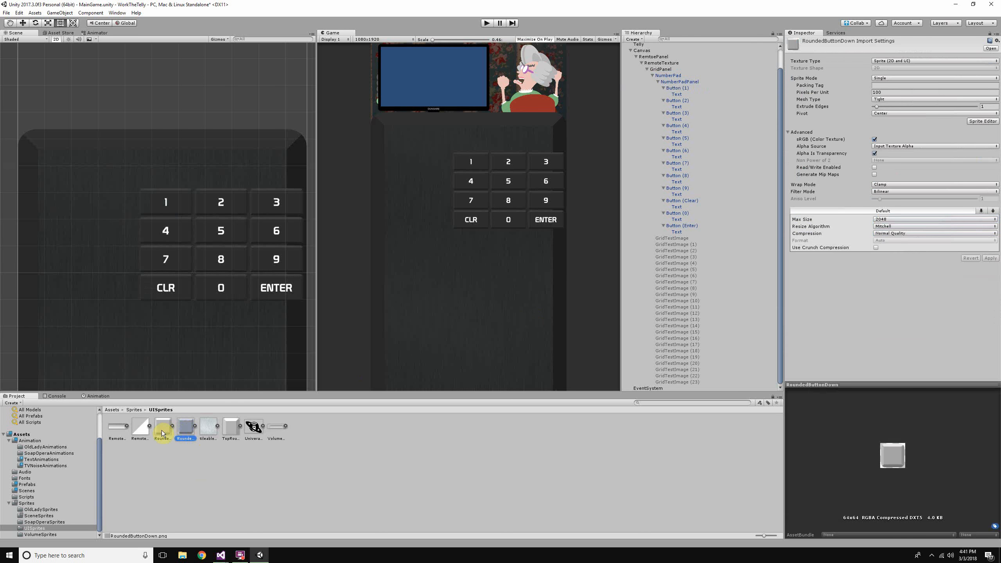
{"action": "left_click", "coordinate": [162, 430]}
{"action": "left_click", "coordinate": [185, 428]}
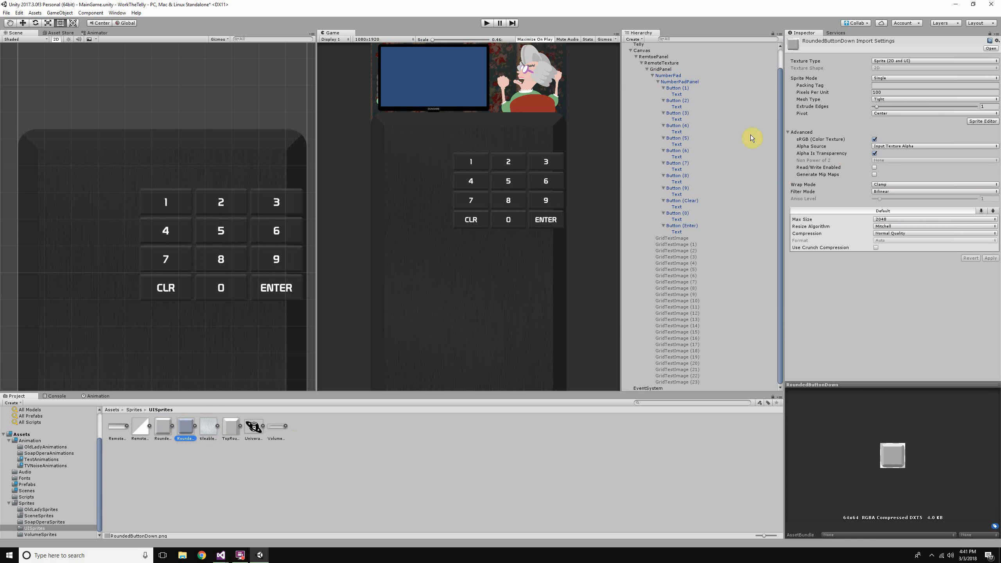
{"action": "left_click", "coordinate": [684, 89]}
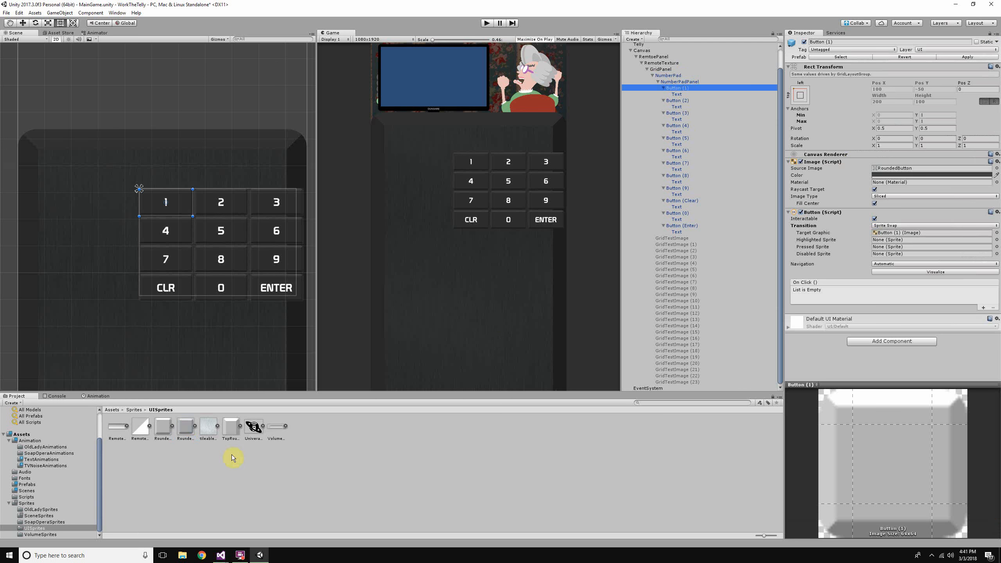
{"action": "left_click", "coordinate": [902, 227]}
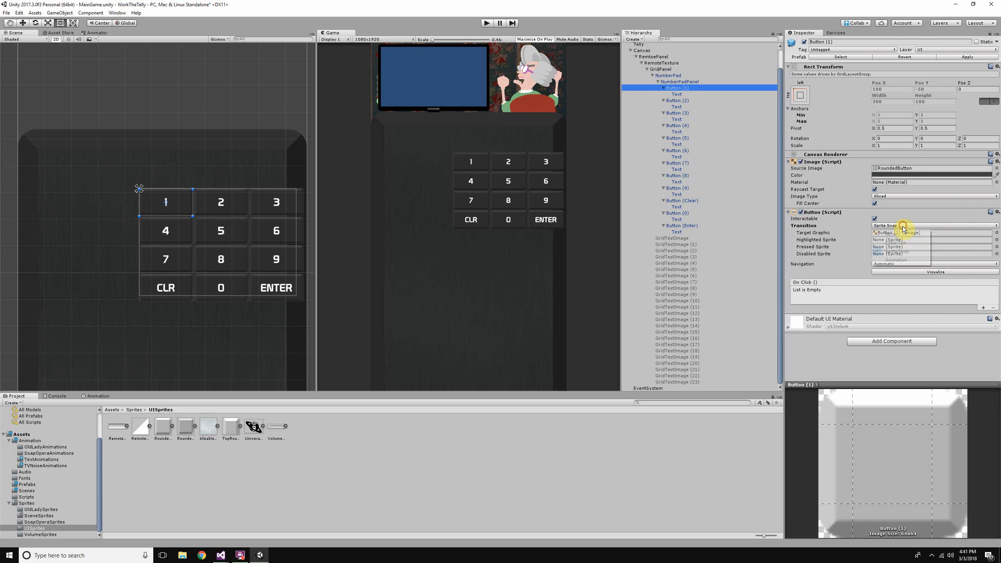
{"action": "left_click", "coordinate": [851, 250]}
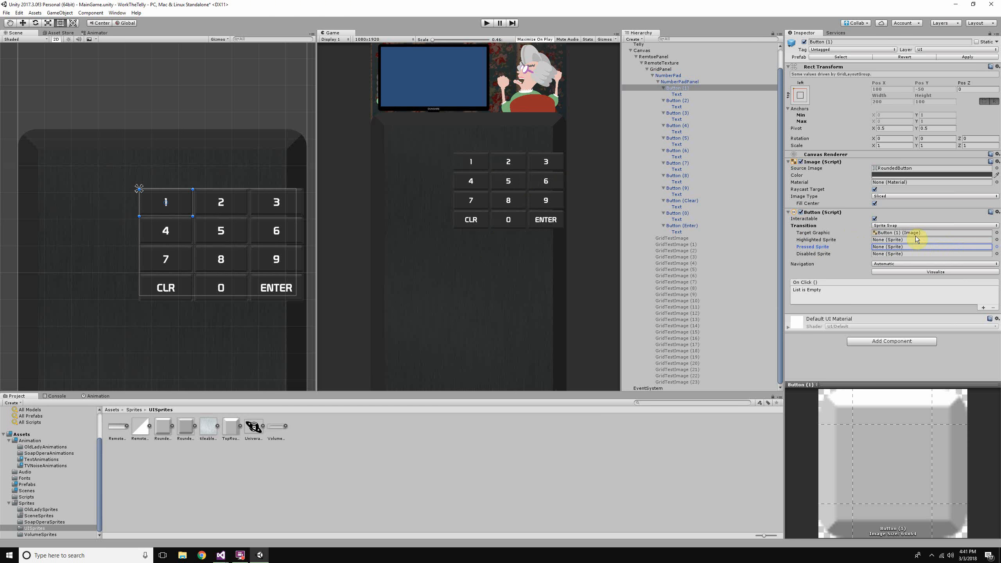
{"action": "left_click_drag", "start_coordinate": [187, 427], "coordinate": [895, 248]}
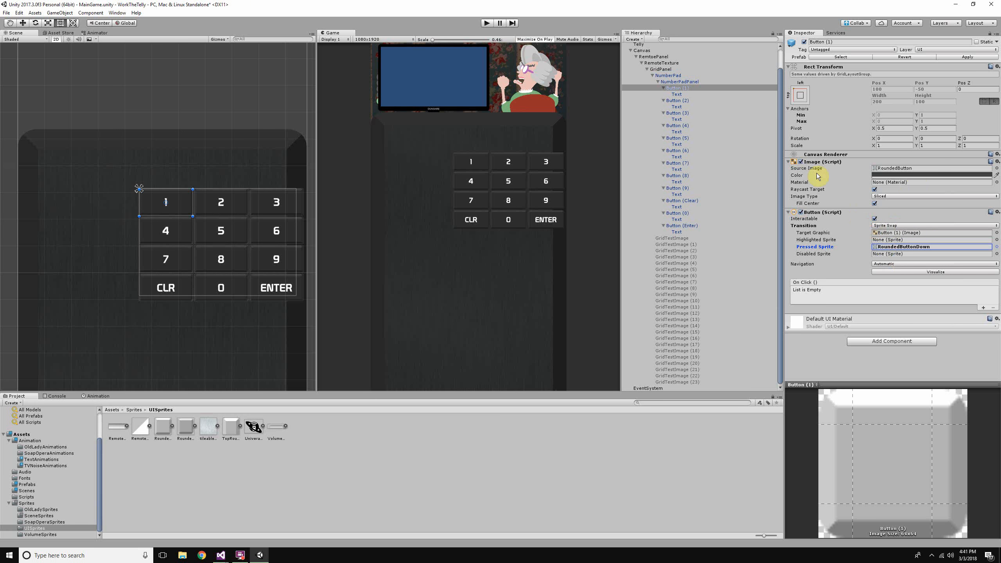
Step: Run the game in Play mode, try the number pad's 1 button with its pressed sprite and stop the game
{"action": "left_click", "coordinate": [487, 23]}
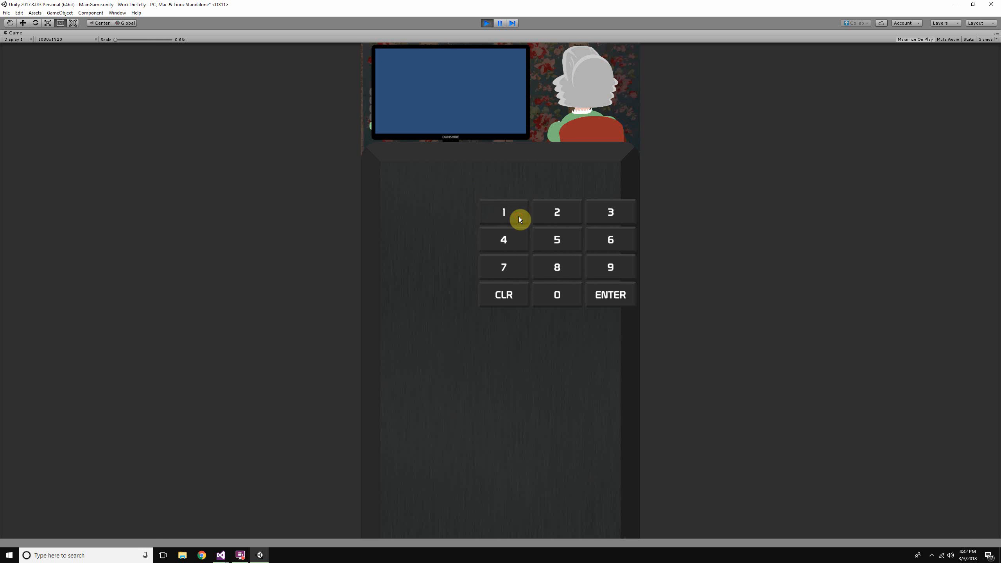
{"action": "left_click", "coordinate": [518, 217]}
{"action": "left_click", "coordinate": [488, 24]}
Step: Check the RoundedButton sprite against the settings of Button (1), then run the game once more and stop it
{"action": "left_click", "coordinate": [163, 427]}
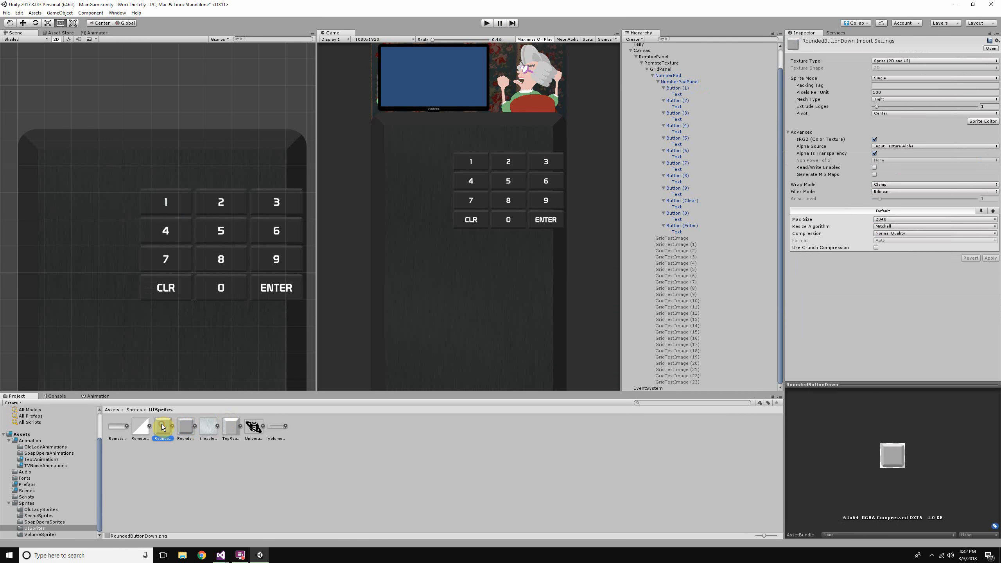
{"action": "left_click", "coordinate": [677, 87]}
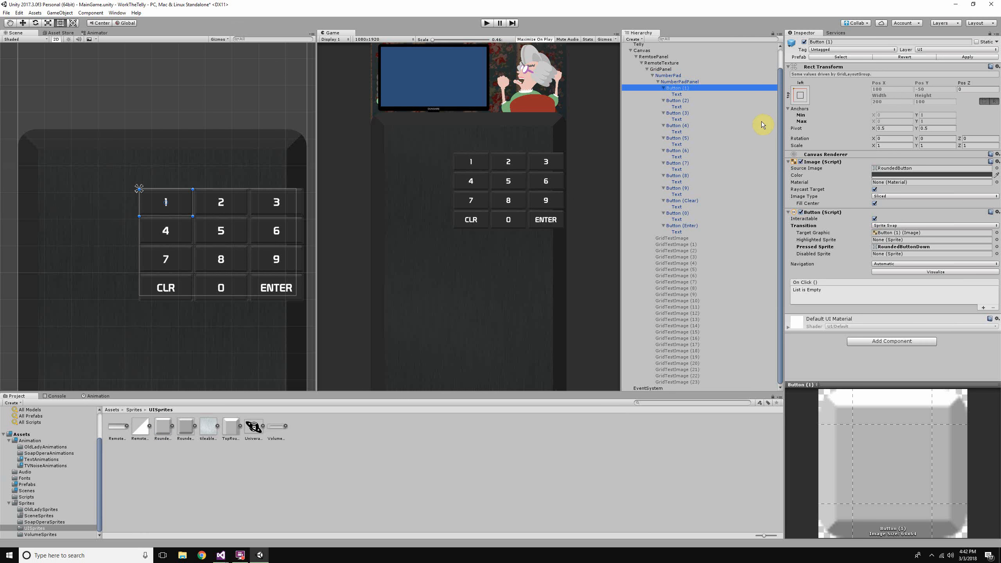
{"action": "left_click", "coordinate": [486, 22]}
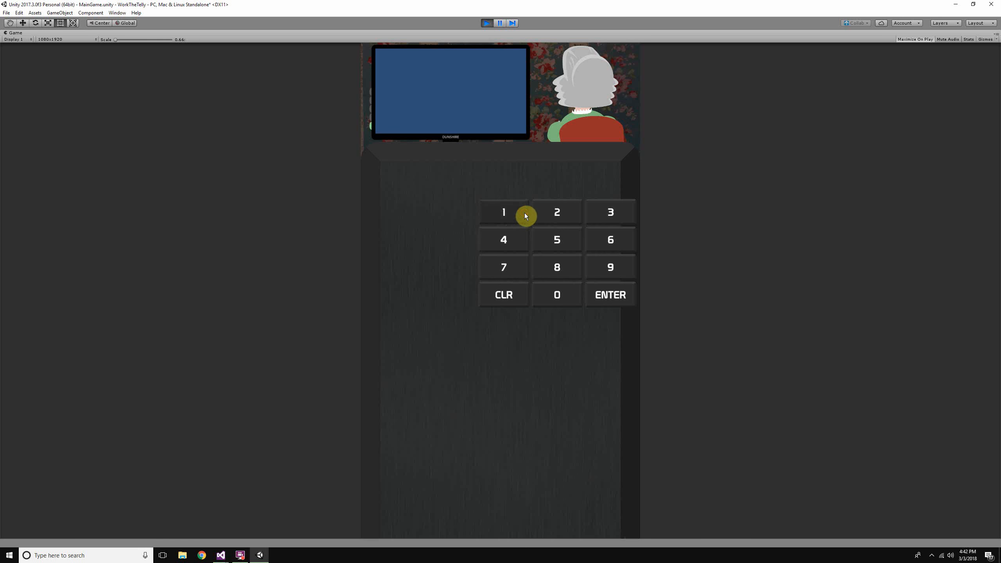
{"action": "left_click", "coordinate": [487, 22]}
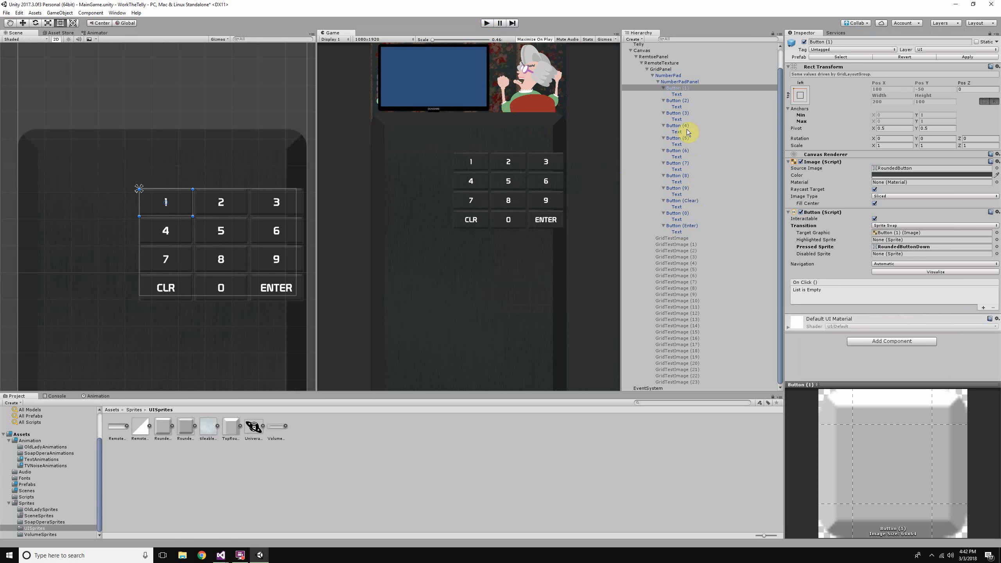
Step: Turn off Best Fit for the text of Button (1) and set its font size to 40
{"action": "left_click", "coordinate": [688, 94]}
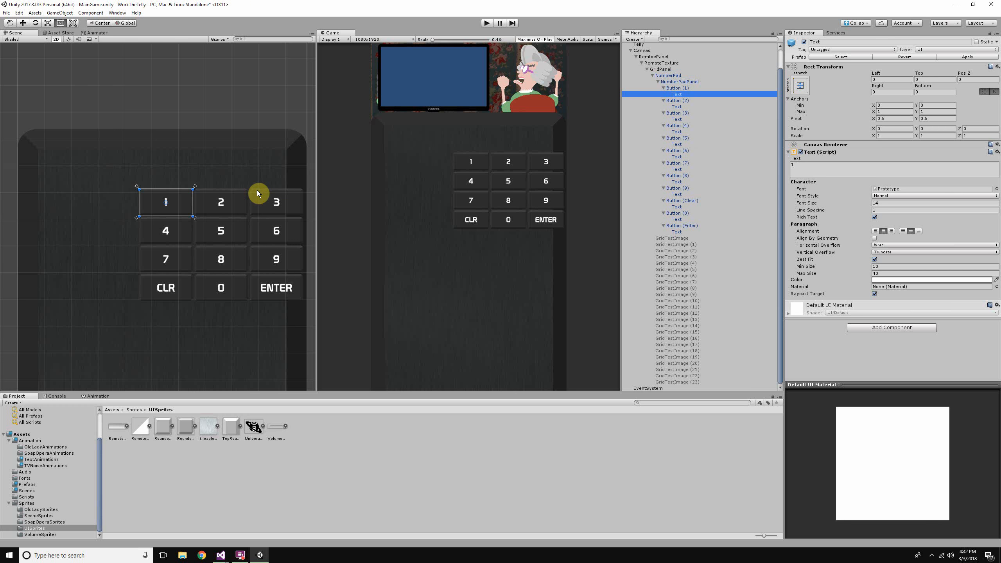
{"action": "left_click", "coordinate": [875, 259]}
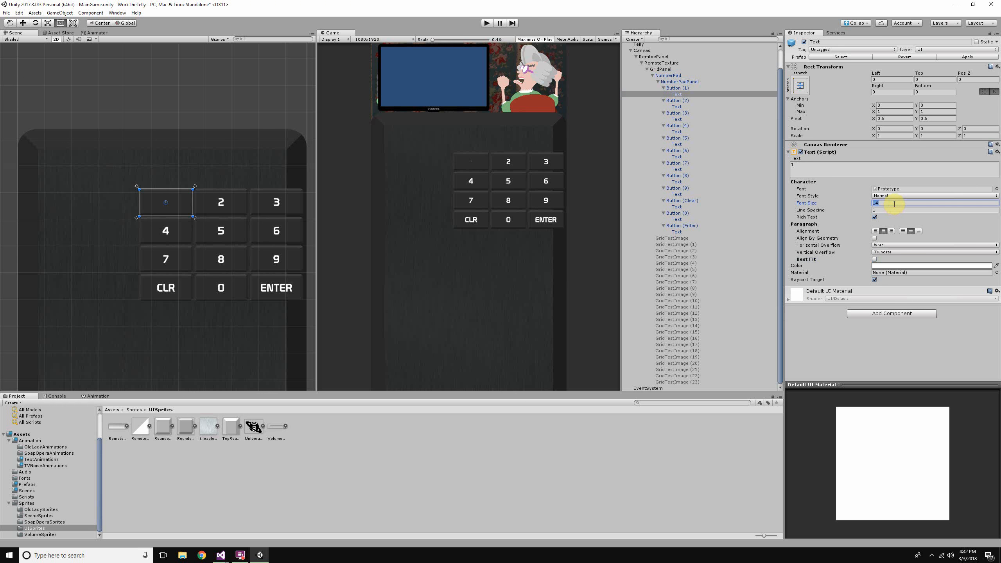
{"action": "key", "text": "Tab"}
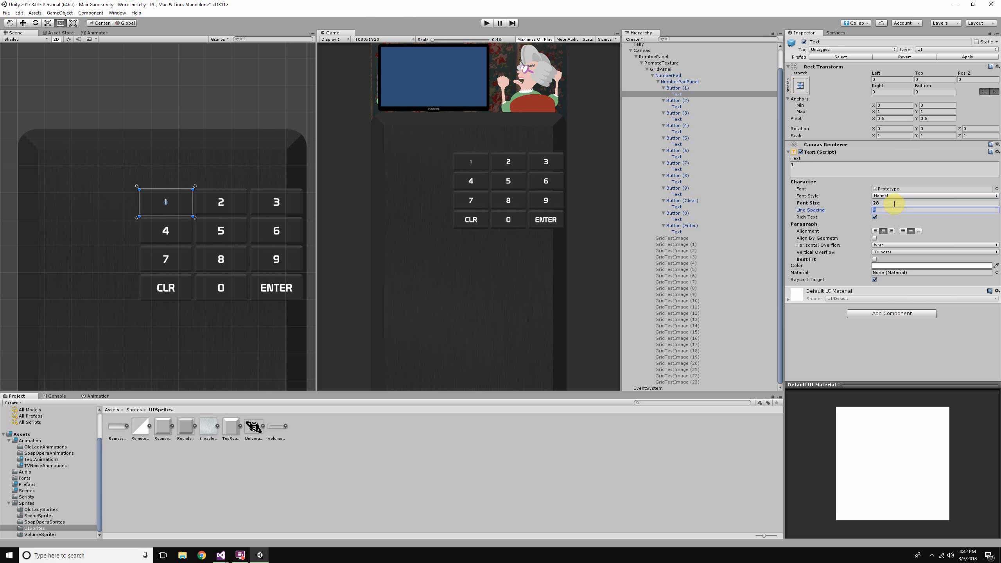
{"action": "left_click", "coordinate": [896, 203]}
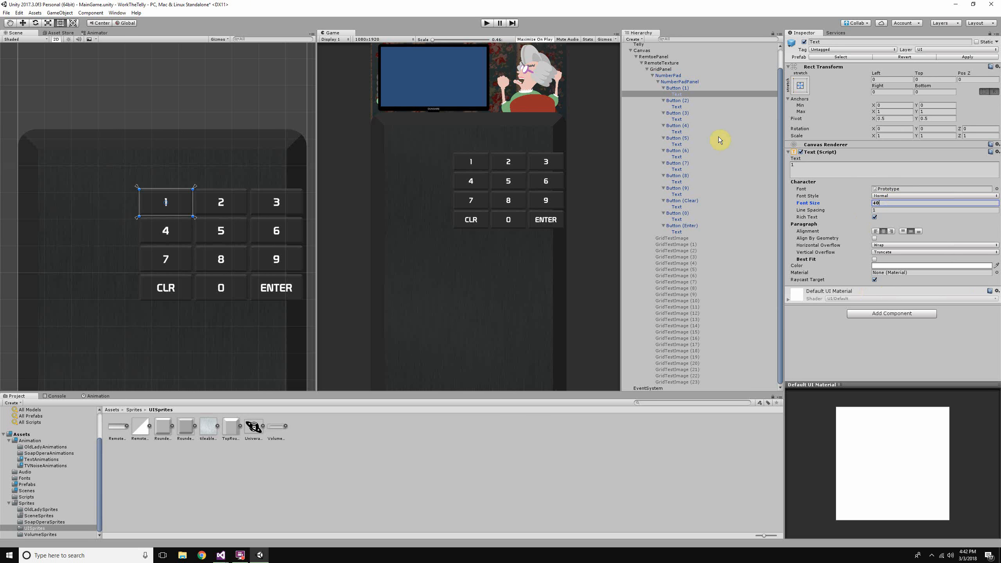
Step: Add an On Click event to Button (1) that targets its own Text object and sets Text.fontSize
{"action": "left_click", "coordinate": [691, 89]}
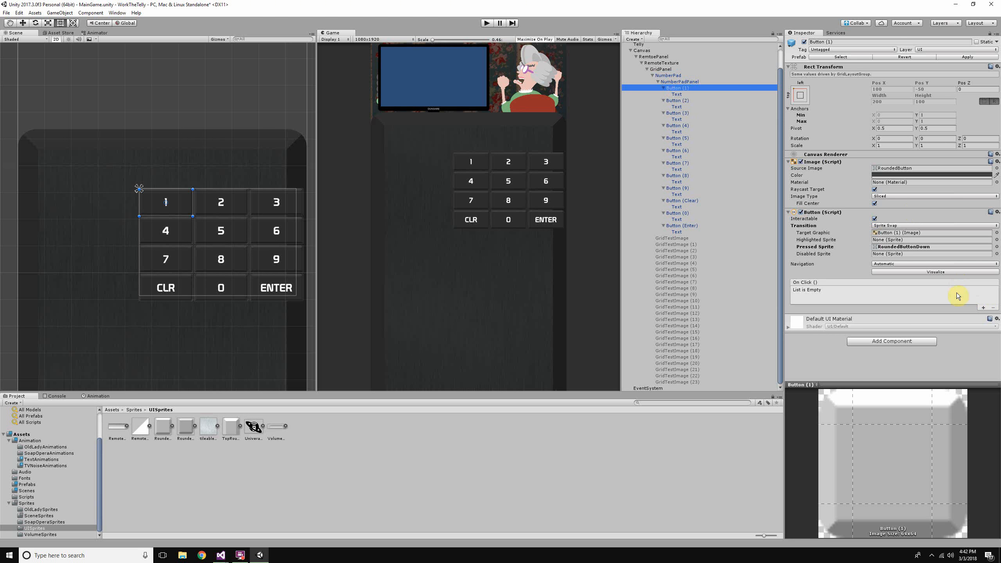
{"action": "left_click", "coordinate": [983, 308]}
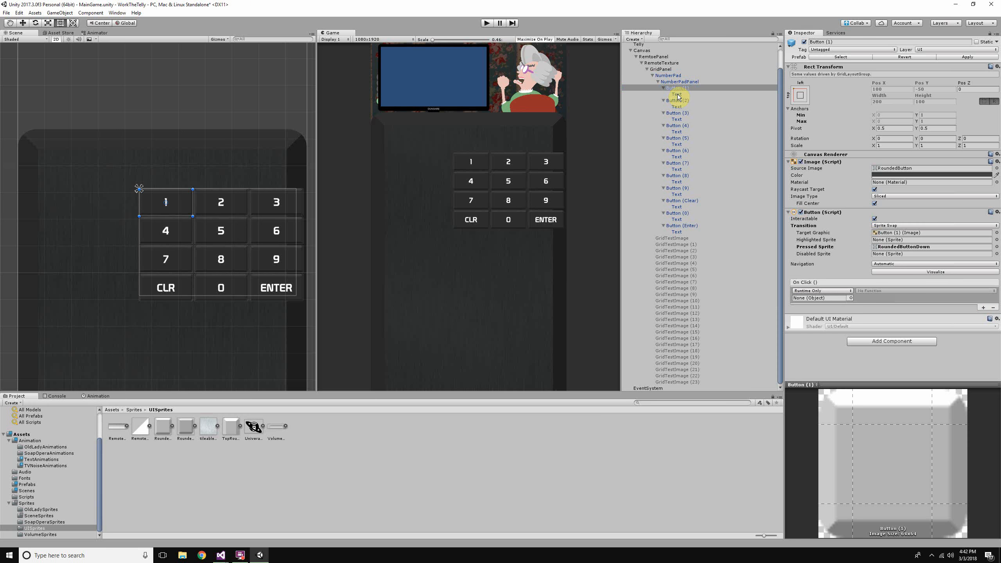
{"action": "left_click_drag", "start_coordinate": [675, 88], "coordinate": [820, 298]}
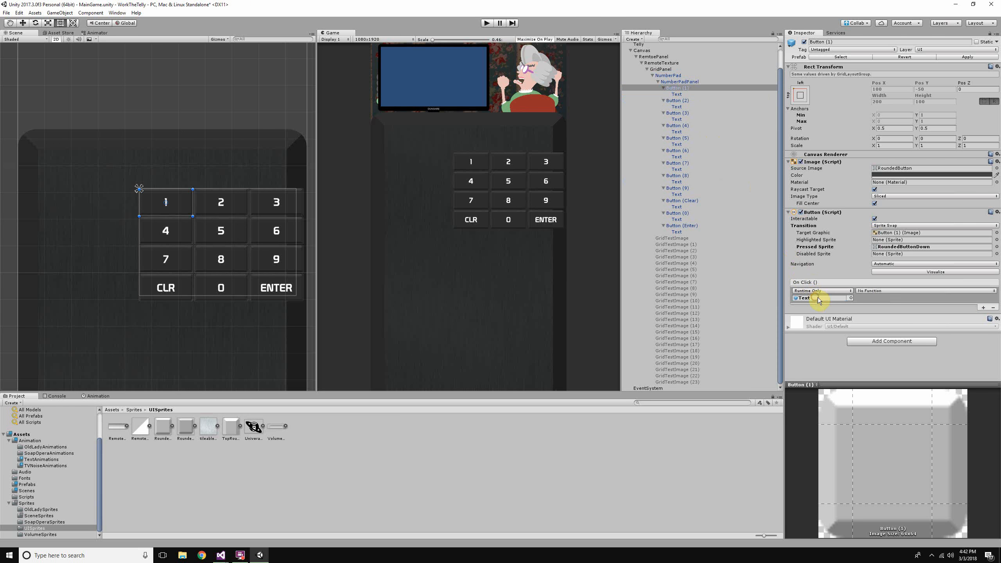
{"action": "left_click", "coordinate": [884, 291]}
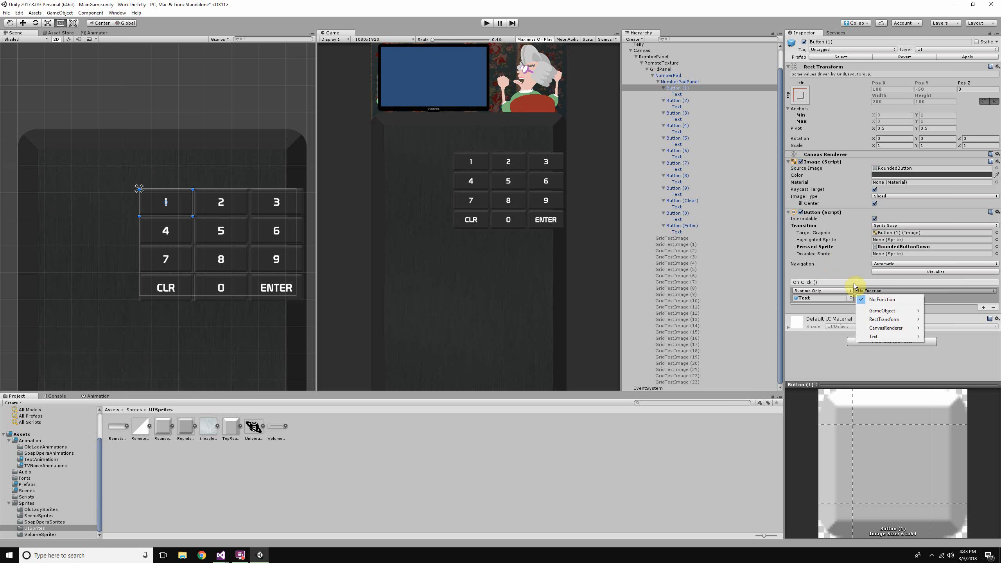
{"action": "mouse_move", "coordinate": [894, 336]}
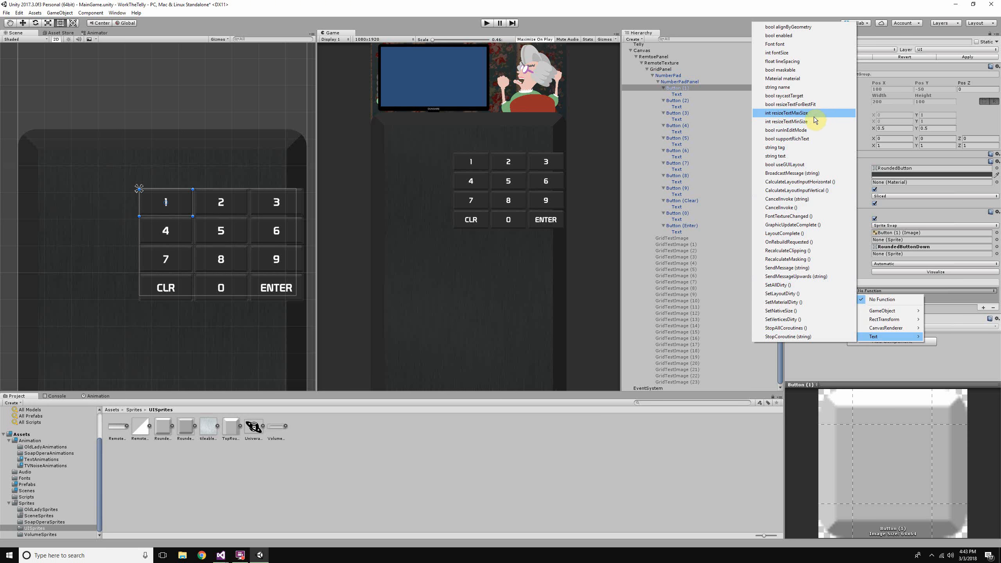
{"action": "left_click", "coordinate": [817, 52]}
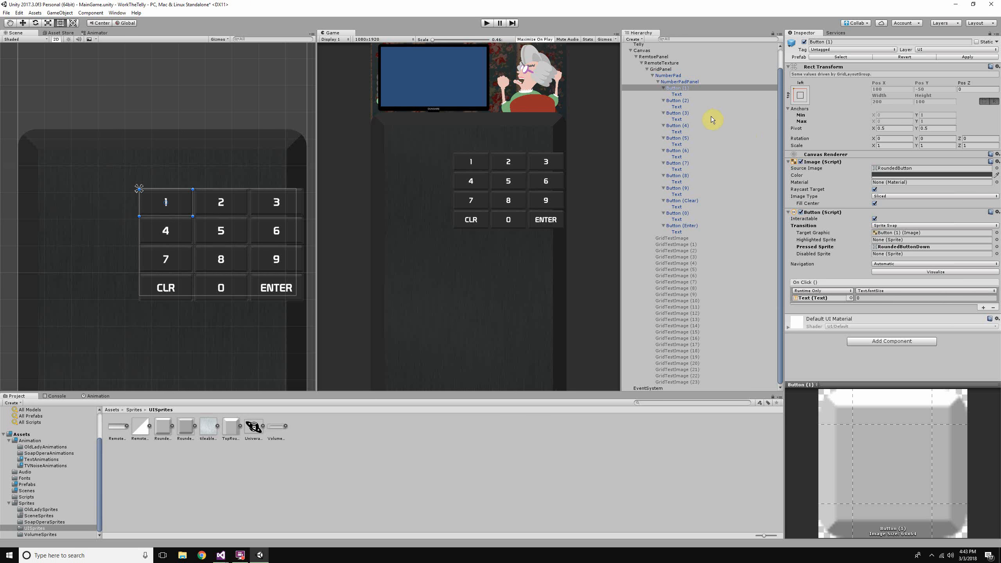
Step: Set the font size value in the On Click event of Button (1) to 36 and start the game in Play mode
{"action": "left_click", "coordinate": [871, 298]}
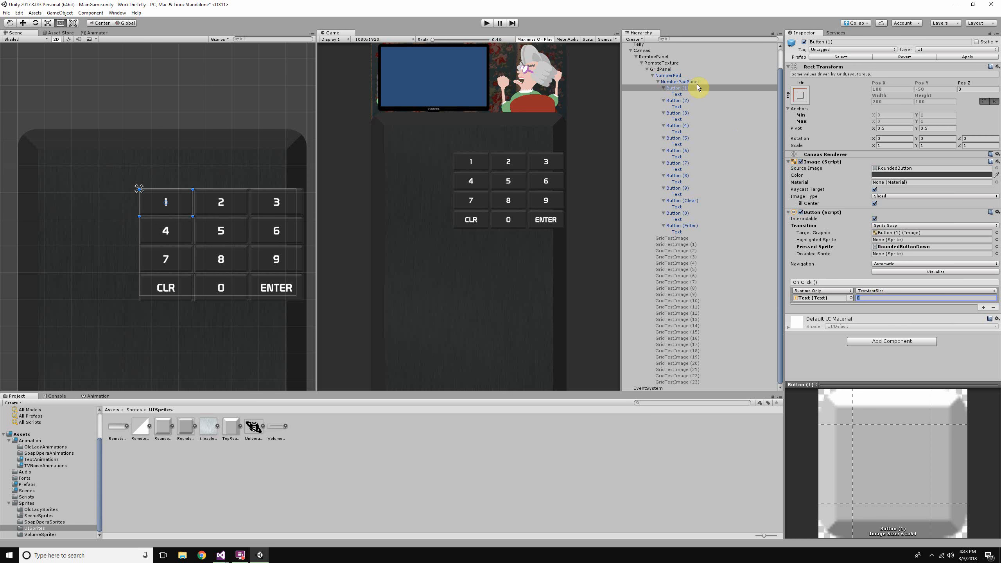
{"action": "left_click", "coordinate": [689, 95]}
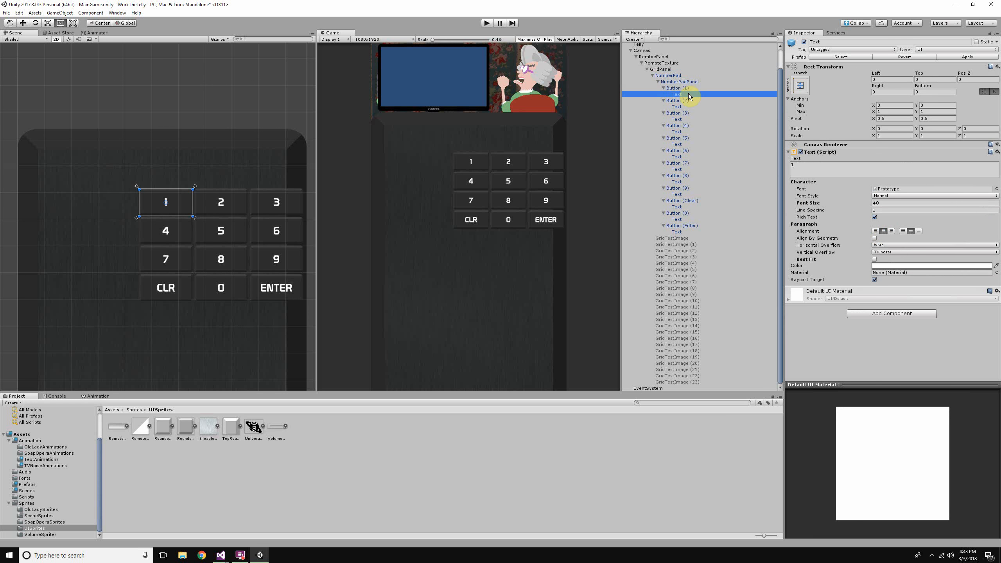
{"action": "left_click", "coordinate": [689, 88]}
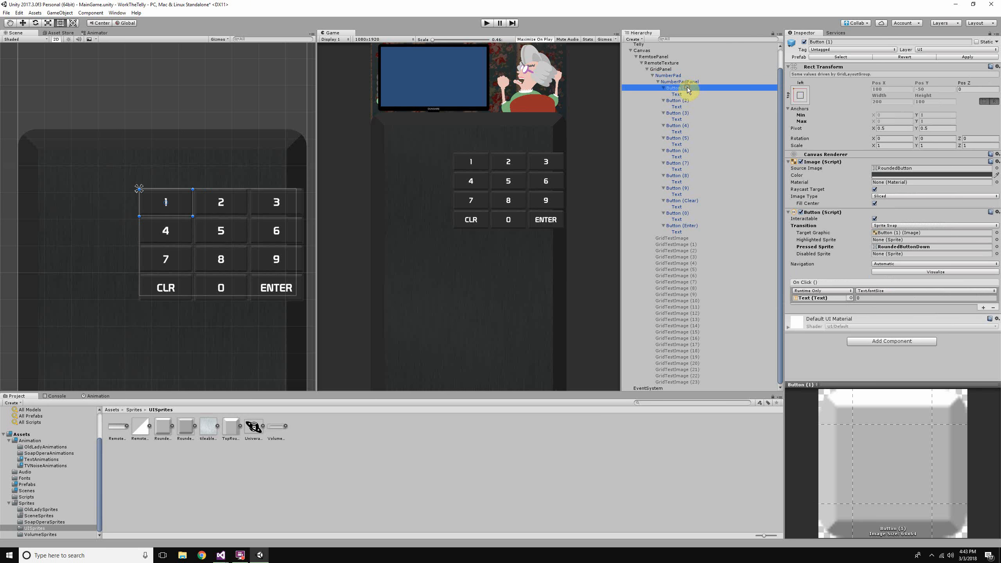
{"action": "left_click", "coordinate": [905, 298]}
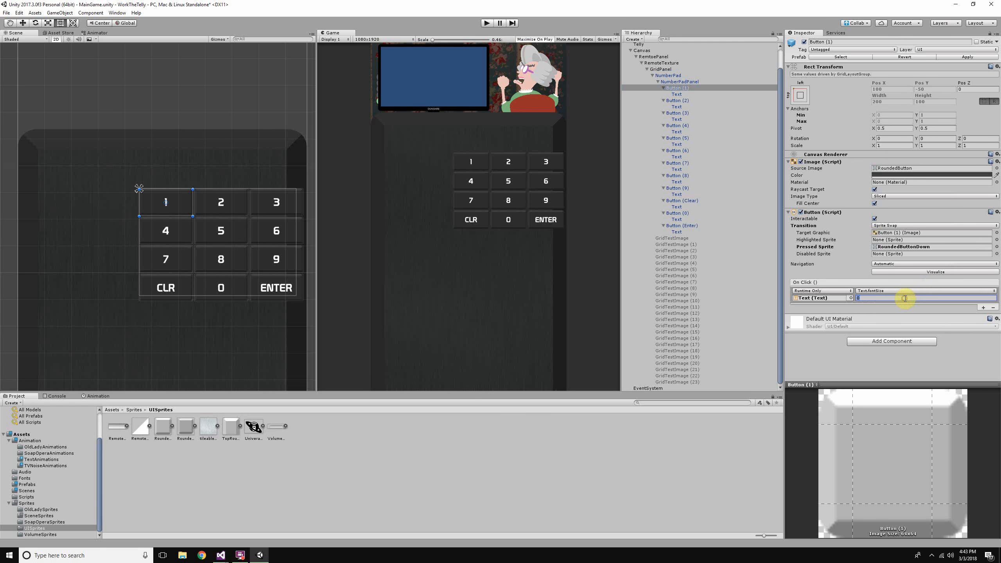
{"action": "type", "text": "36"}
{"action": "left_click", "coordinate": [487, 23]}
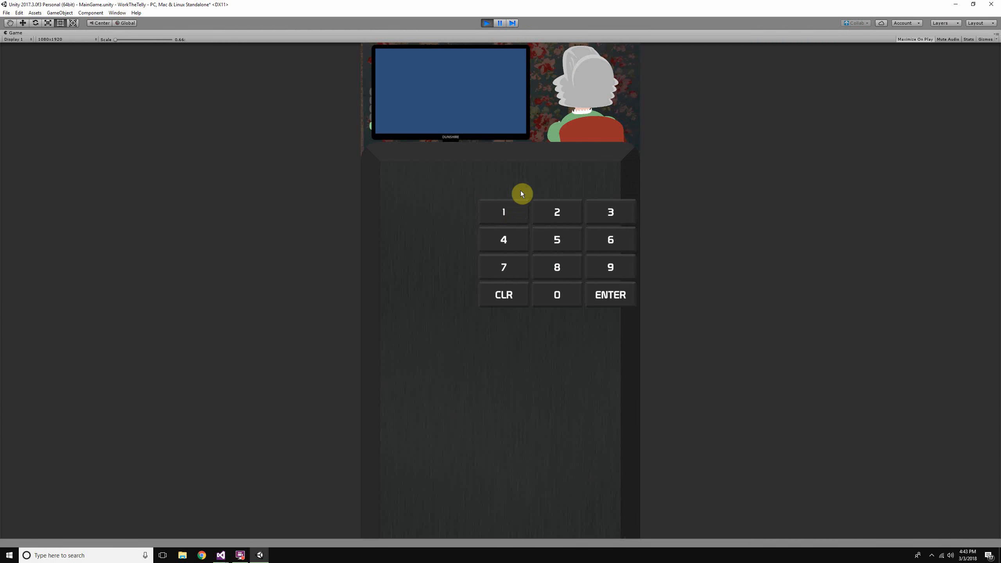
Step: Rerun the game in Play mode, stop it, and review the On Click value and Pressed Sprite of Button (1)
{"action": "left_click", "coordinate": [486, 24]}
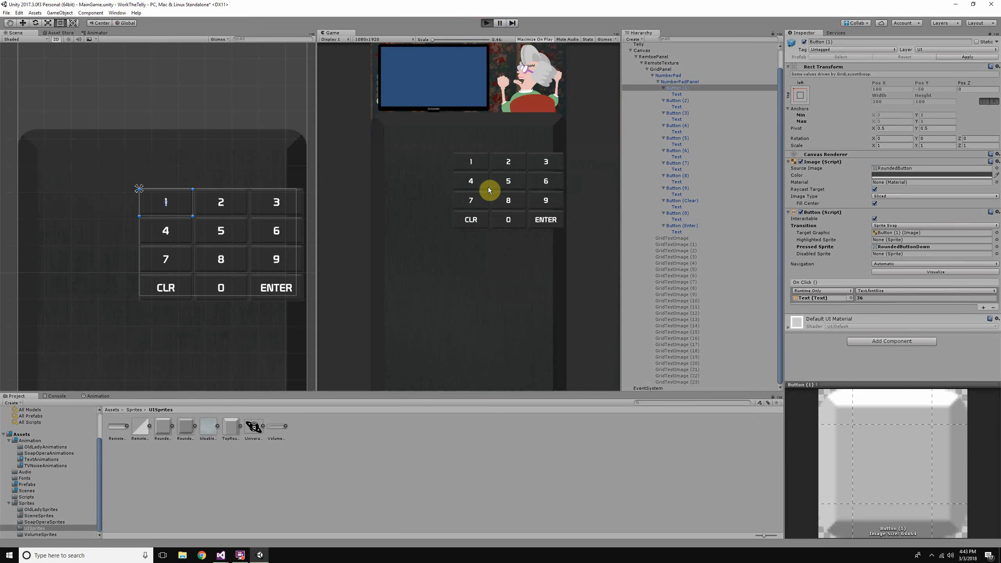
{"action": "key", "text": "ctrl+p"}
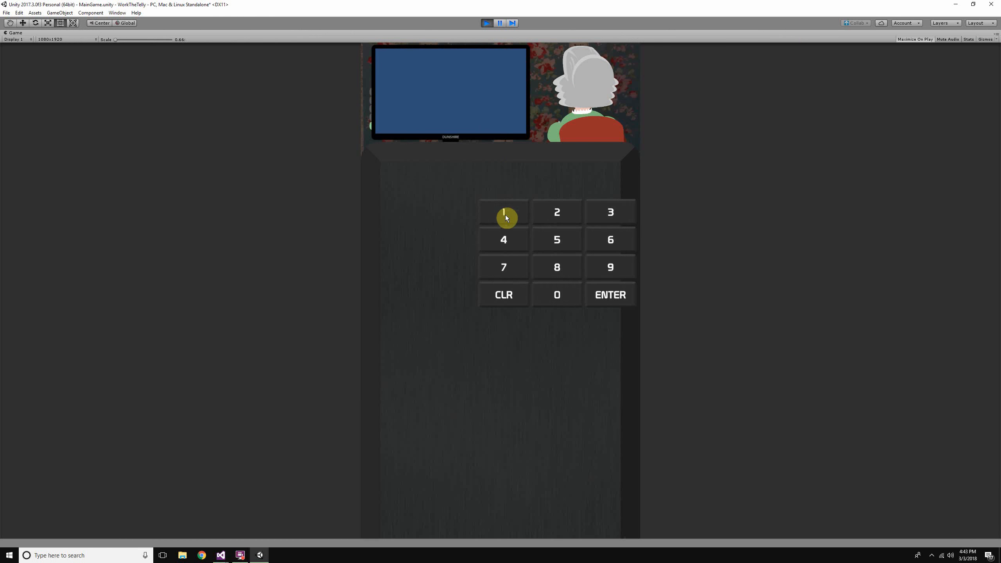
{"action": "left_click", "coordinate": [487, 23]}
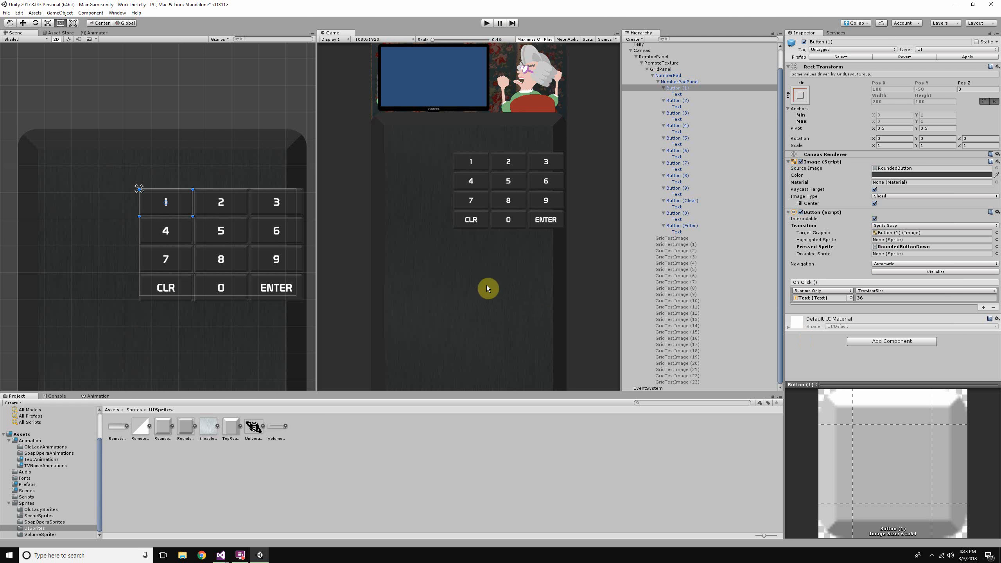
{"action": "left_click", "coordinate": [874, 298]}
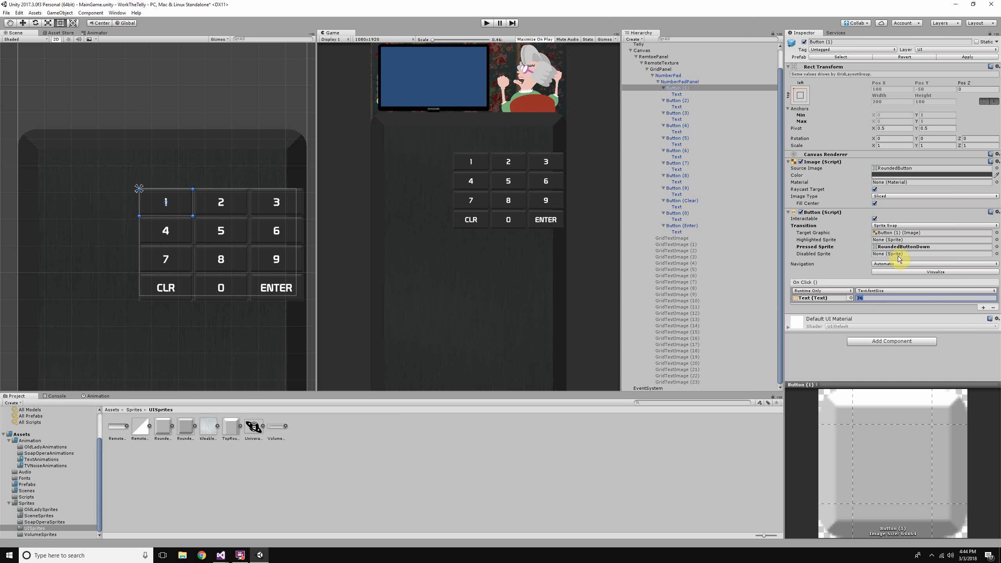
{"action": "left_click", "coordinate": [828, 246]}
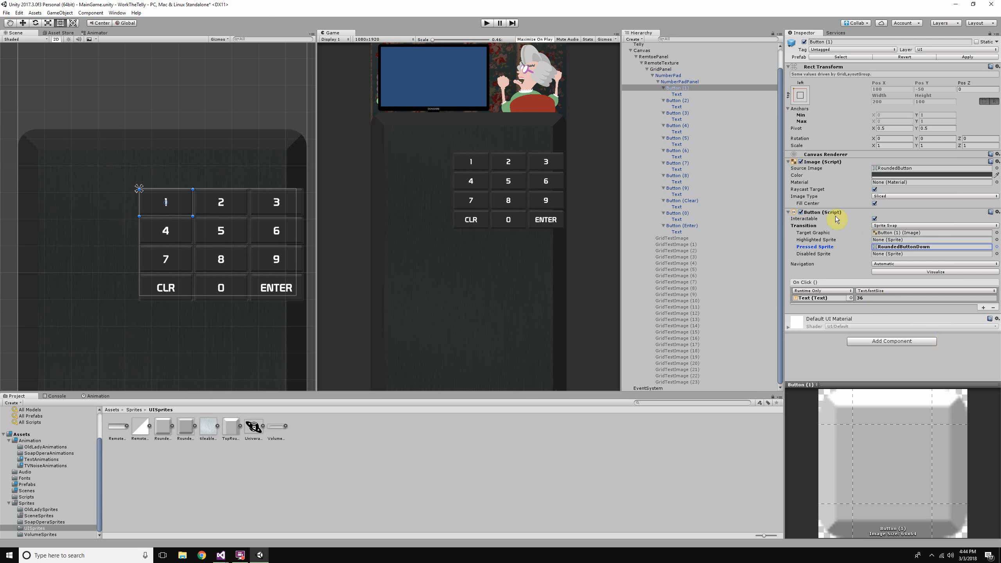
Step: Add an Event Trigger component to Button (1) and give it a PointerDown event type
{"action": "left_click", "coordinate": [896, 341]}
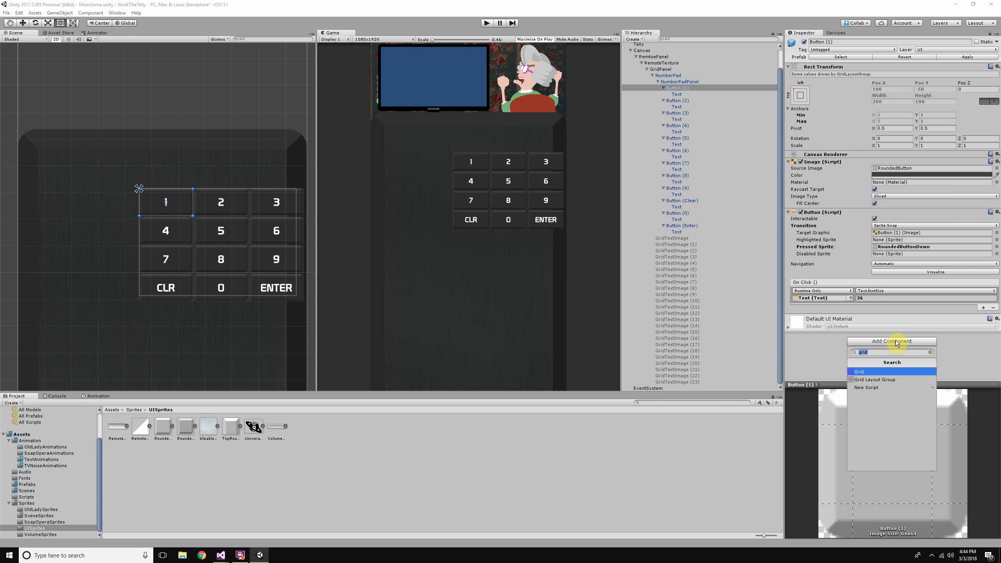
{"action": "type", "text": "event"}
{"action": "key", "text": "Down"}
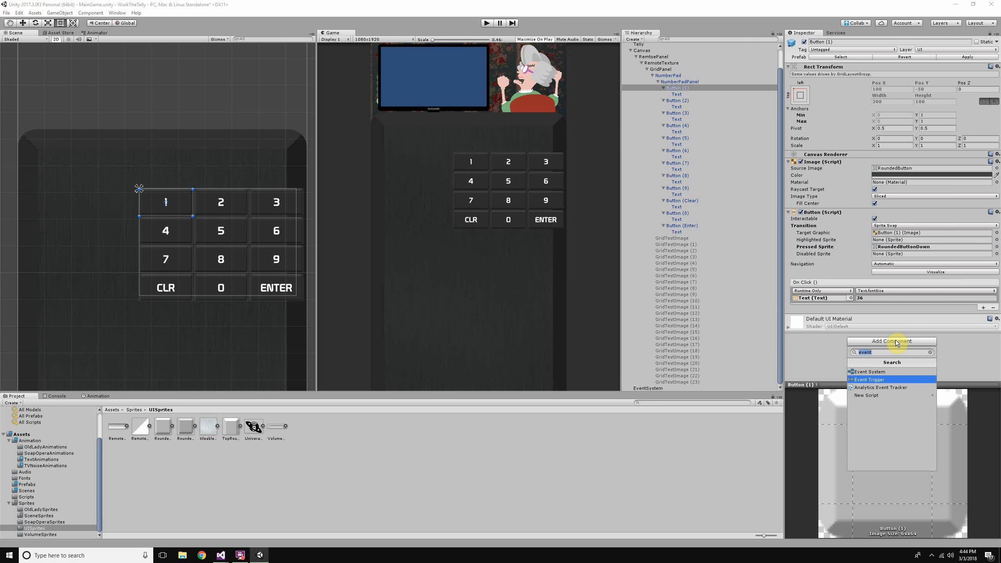
{"action": "key", "text": "Return"}
{"action": "left_click", "coordinate": [879, 326]}
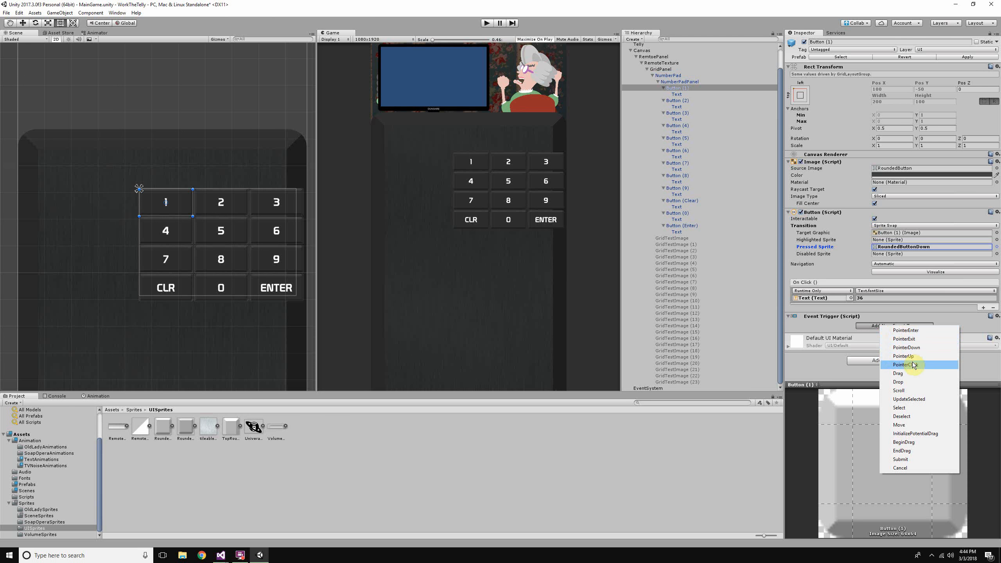
{"action": "left_click", "coordinate": [905, 348]}
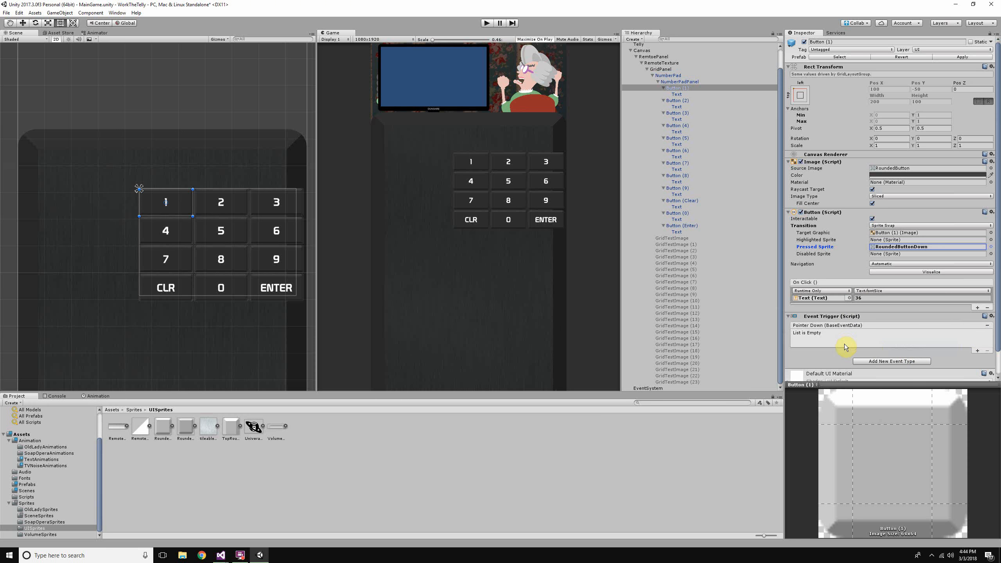
Step: Add a Pointer Down entry that targets the Text object of Button (1) and sets Text.fontSize to 36
{"action": "left_click", "coordinate": [978, 351]}
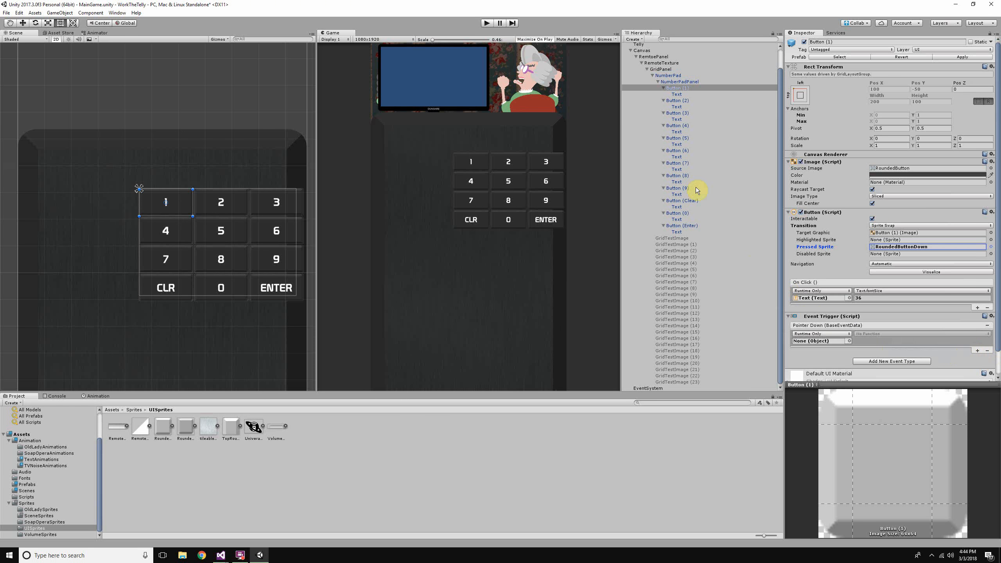
{"action": "left_click_drag", "start_coordinate": [677, 94], "coordinate": [832, 341]}
{"action": "left_click", "coordinate": [884, 334]}
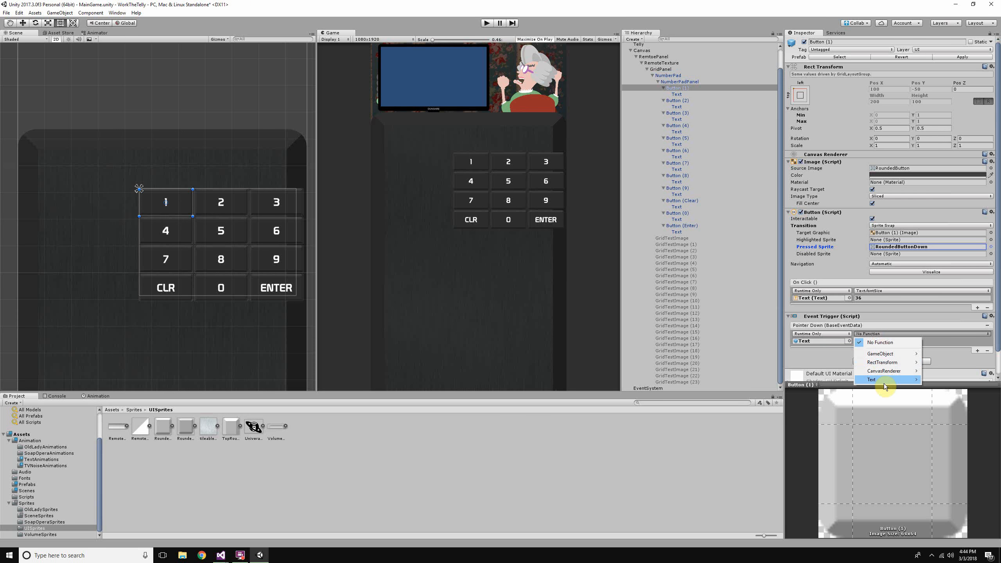
{"action": "mouse_move", "coordinate": [884, 381]}
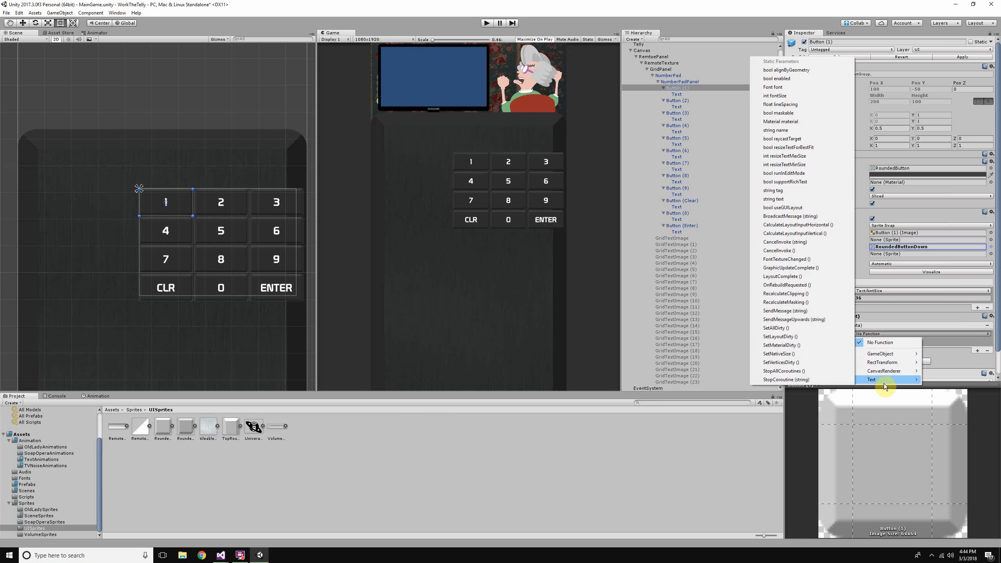
{"action": "left_click", "coordinate": [784, 96]}
{"action": "left_click", "coordinate": [877, 341]}
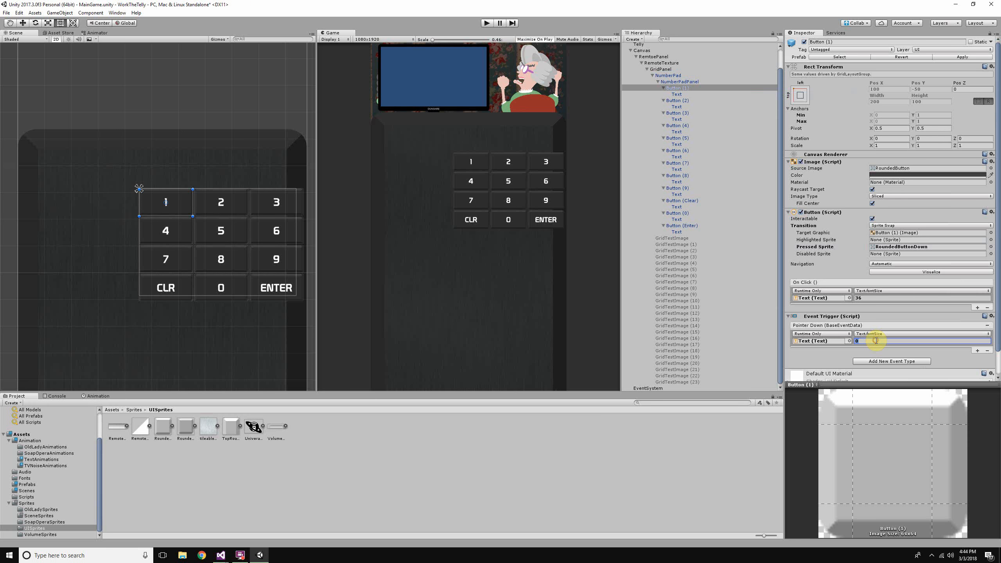
{"action": "key", "text": "Return"}
Step: Remove the font size entry from the On Click event of Button (1) and test the 1 button in Play mode
{"action": "left_click", "coordinate": [826, 302]}
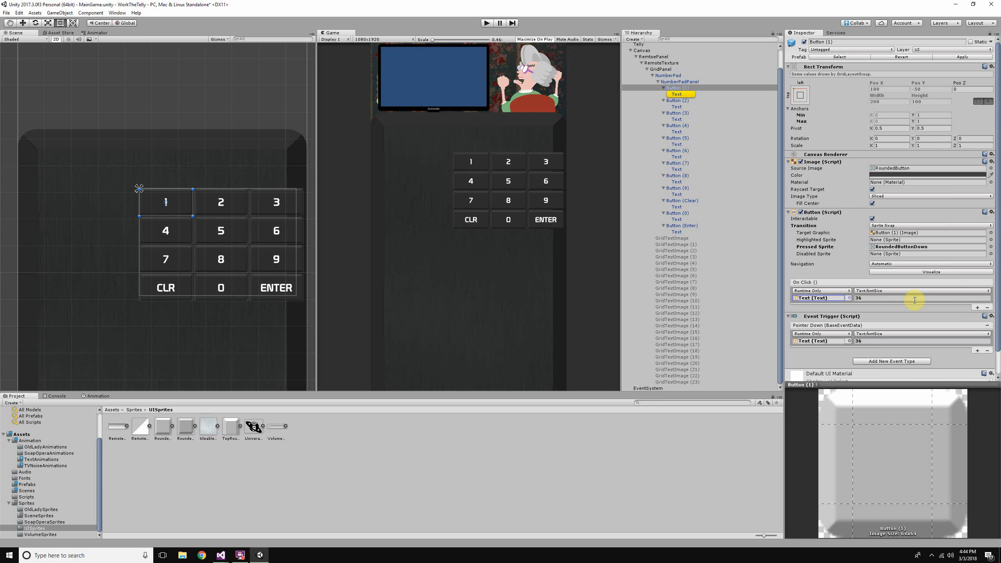
{"action": "left_click", "coordinate": [988, 308]}
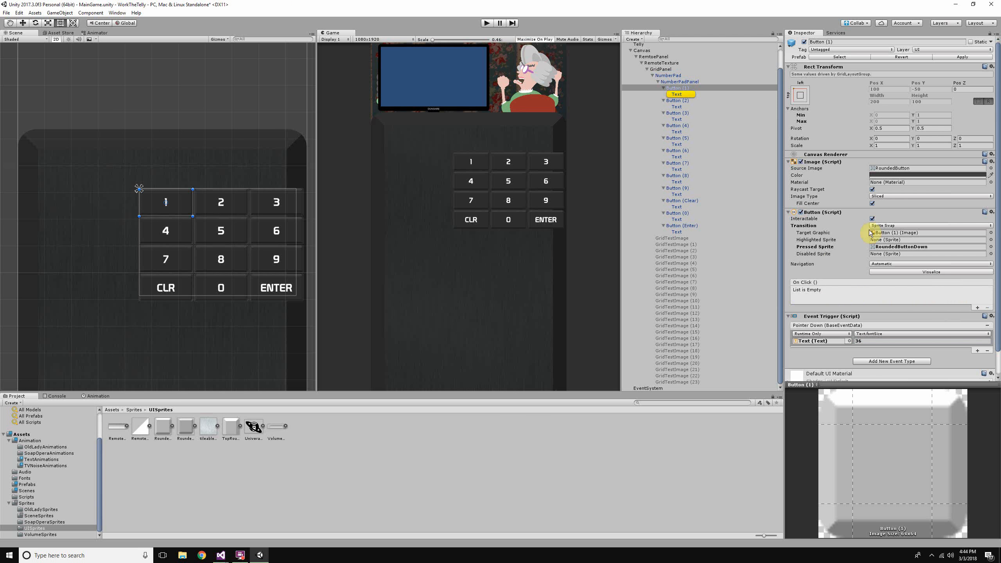
{"action": "left_click", "coordinate": [487, 23]}
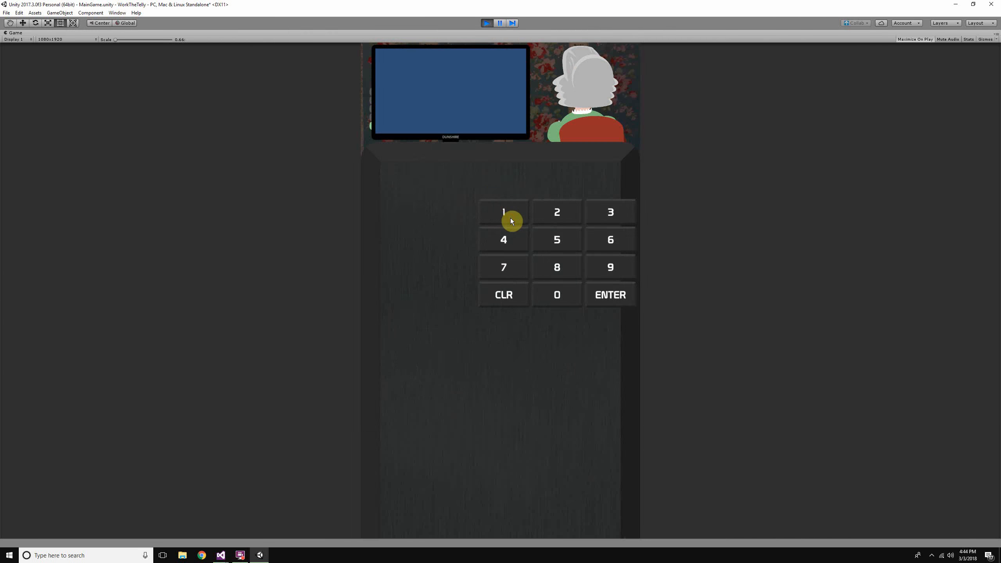
{"action": "left_click", "coordinate": [510, 217]}
{"action": "left_click", "coordinate": [487, 22]}
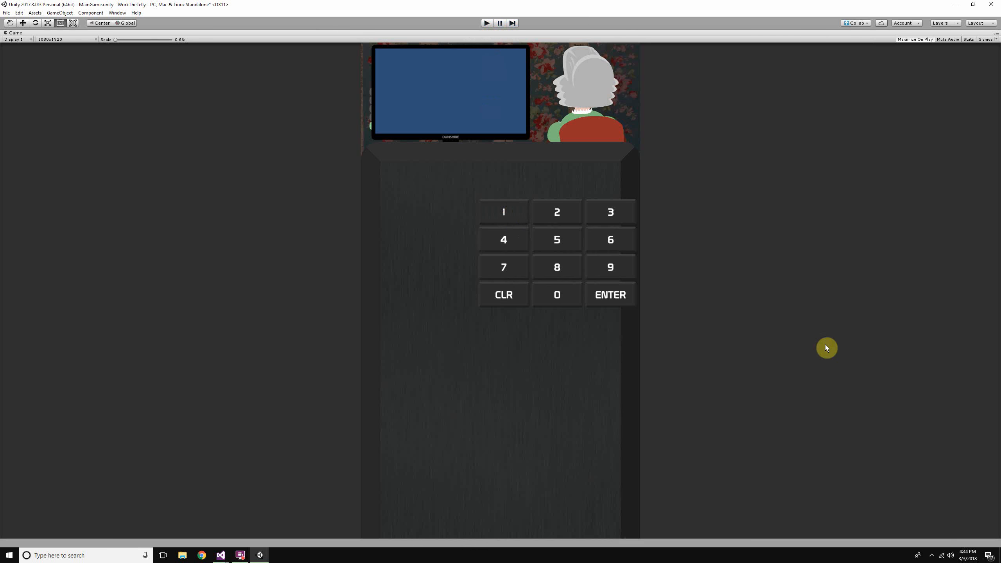
Step: Add a PointerUp event to the Event Trigger of Button (1) that sets Text.fontSize of its Text object to 40
{"action": "scroll", "coordinate": [887, 358], "scroll_direction": "down", "scroll_amount": 2}
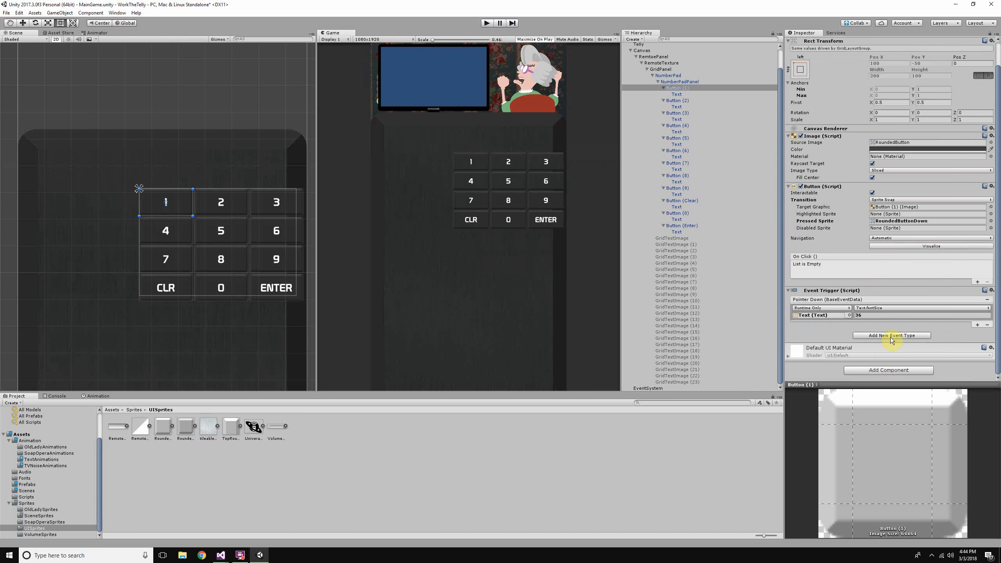
{"action": "left_click", "coordinate": [912, 336]}
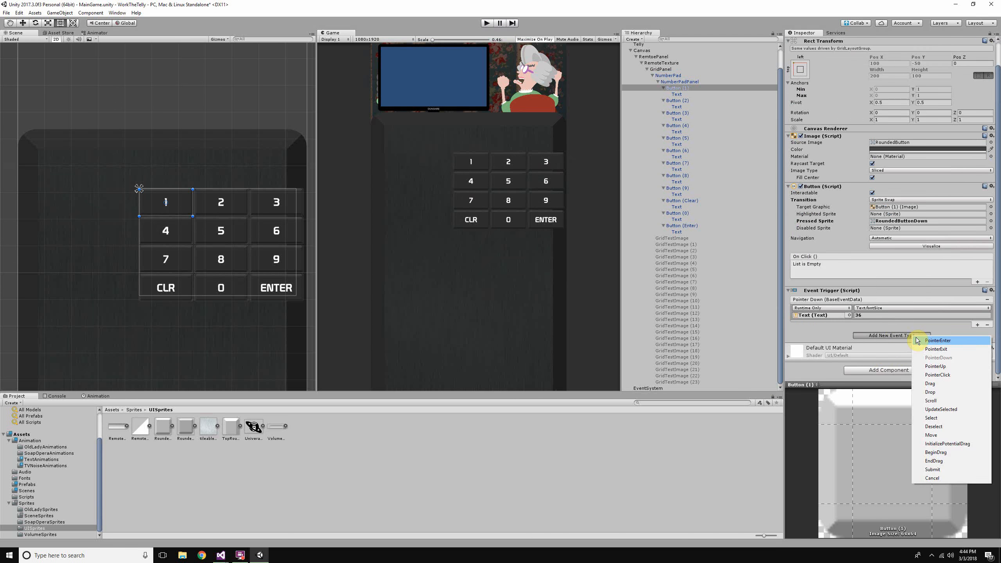
{"action": "left_click", "coordinate": [946, 368]}
{"action": "left_click", "coordinate": [882, 350]}
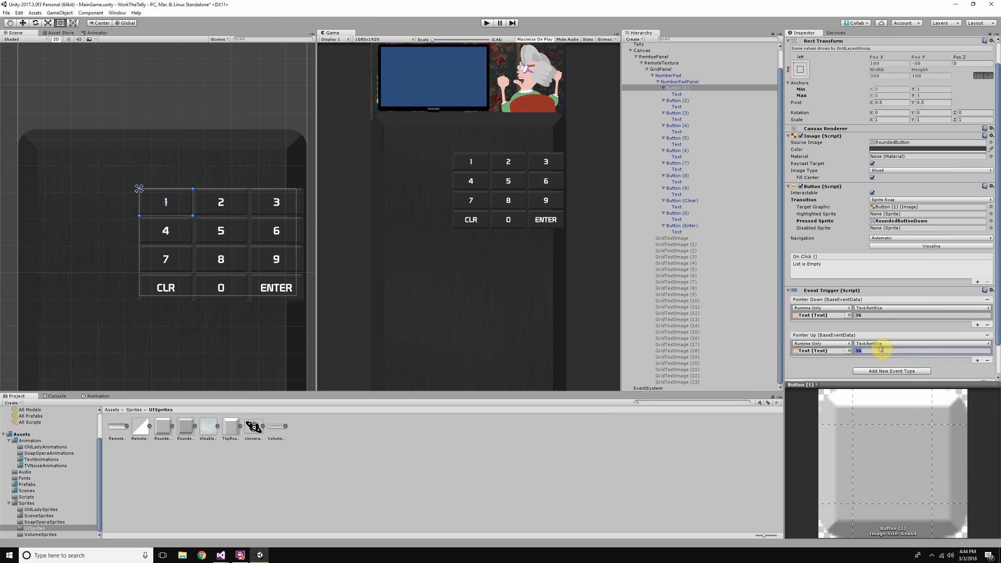
{"action": "type", "text": "40"}
{"action": "scroll", "coordinate": [872, 313], "scroll_direction": "down", "scroll_amount": 3}
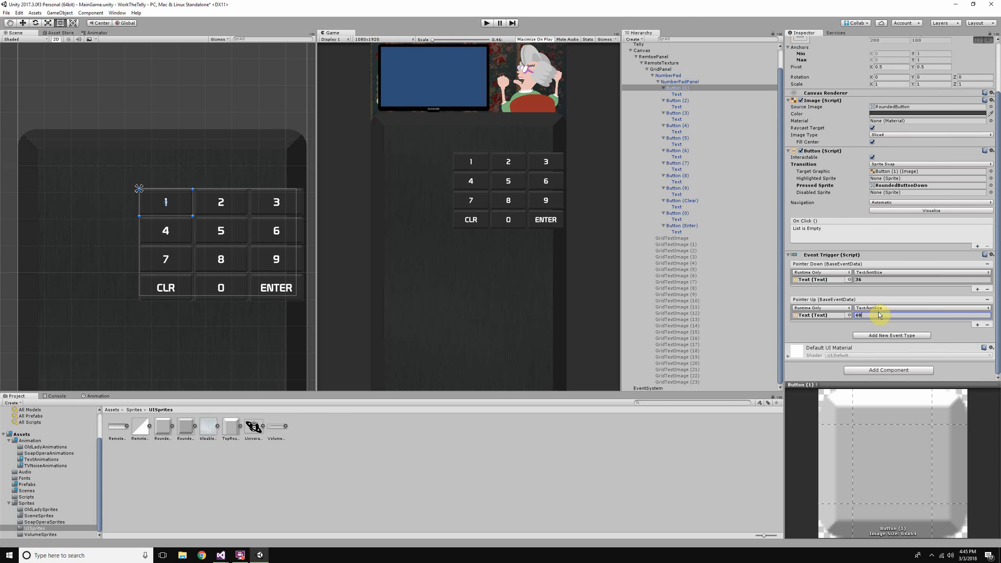
{"action": "scroll", "coordinate": [872, 314], "scroll_direction": "up", "scroll_amount": 5}
Step: Run the game, try the 1 button twice to check its text size change, and stop the game
{"action": "left_click", "coordinate": [492, 26]}
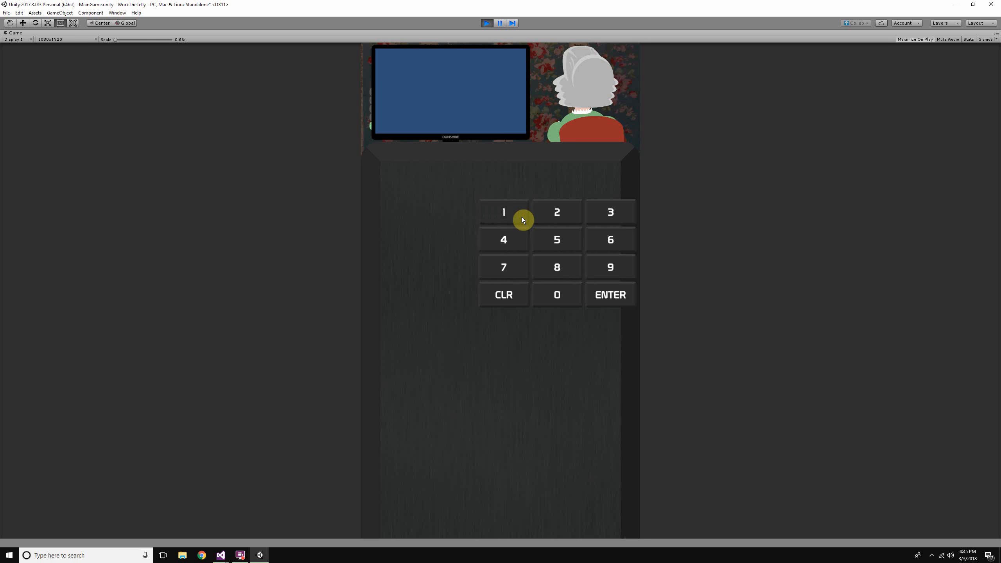
{"action": "left_click", "coordinate": [522, 219]}
{"action": "left_click", "coordinate": [521, 216]}
{"action": "left_click", "coordinate": [487, 23]}
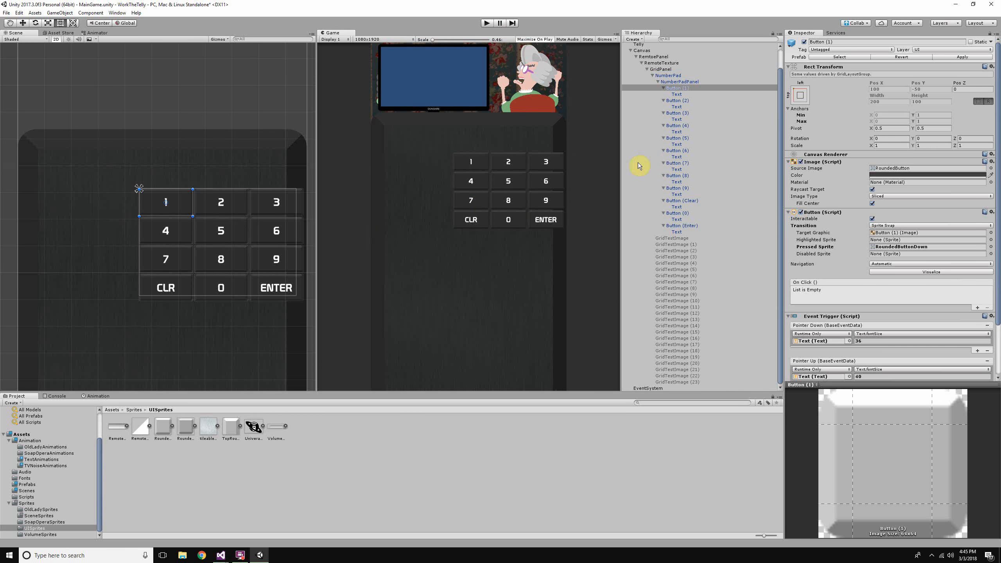
{"action": "left_click", "coordinate": [288, 205]}
{"action": "left_click", "coordinate": [213, 215]}
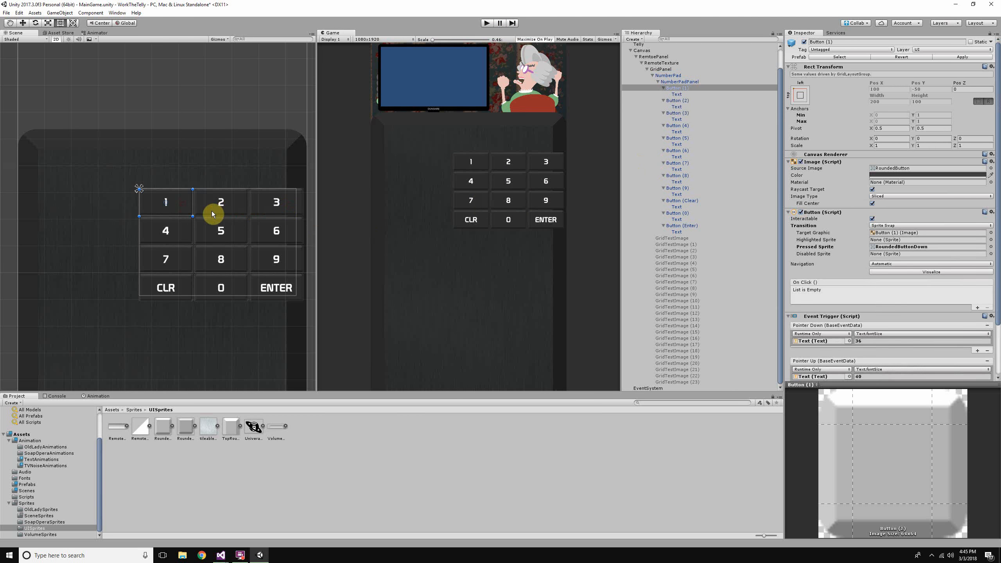
{"action": "left_click", "coordinate": [178, 212]}
Step: Turn off Best Fit and set the font size to 40 for the Text objects of all number pad buttons except Button (1)
{"action": "left_click", "coordinate": [685, 94]}
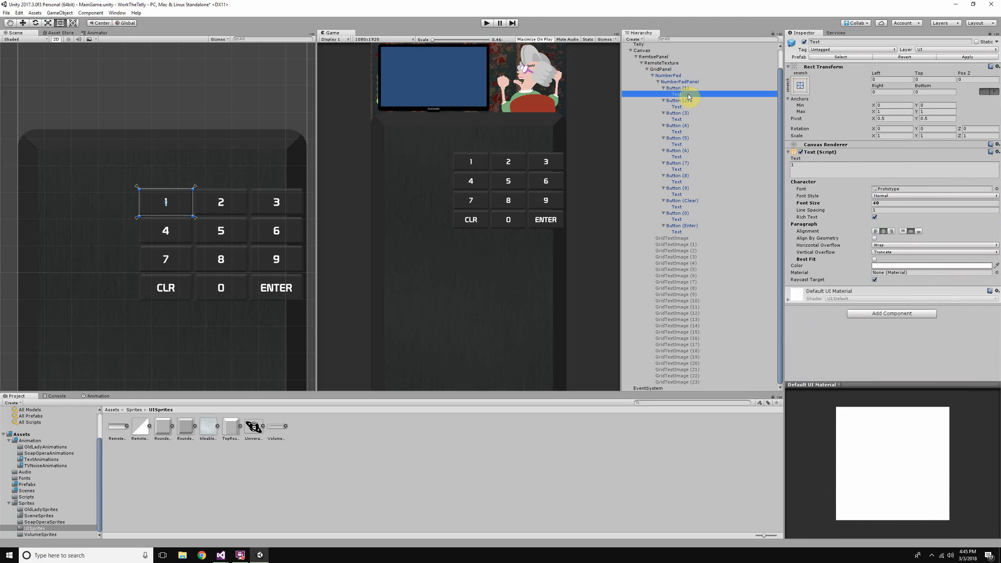
{"action": "left_click", "coordinate": [689, 105]}
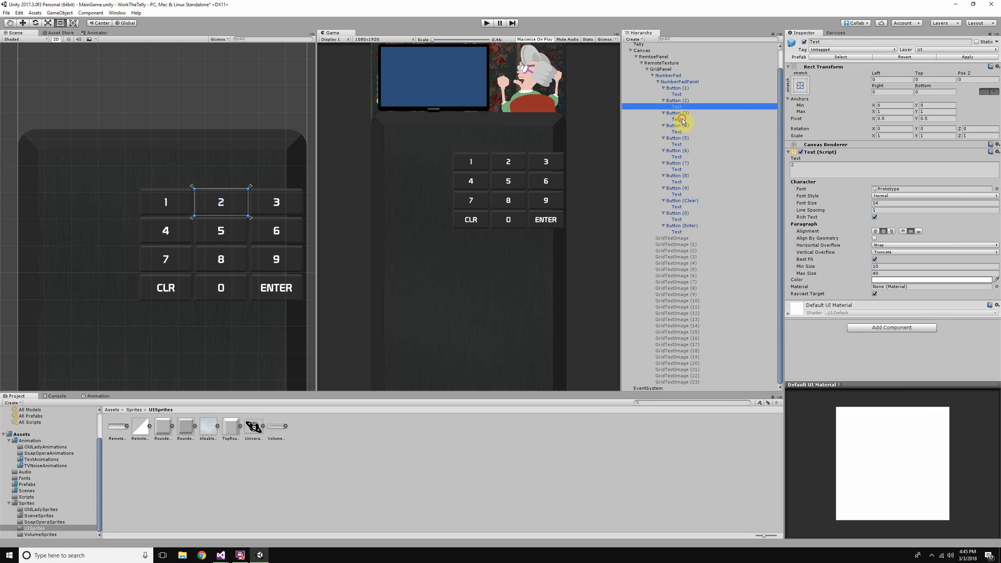
{"action": "left_click", "coordinate": [679, 119], "text": "ctrl"}
{"action": "left_click", "coordinate": [682, 132], "text": "ctrl"}
{"action": "left_click", "coordinate": [681, 144], "text": "ctrl"}
{"action": "left_click", "coordinate": [681, 156], "text": "ctrl"}
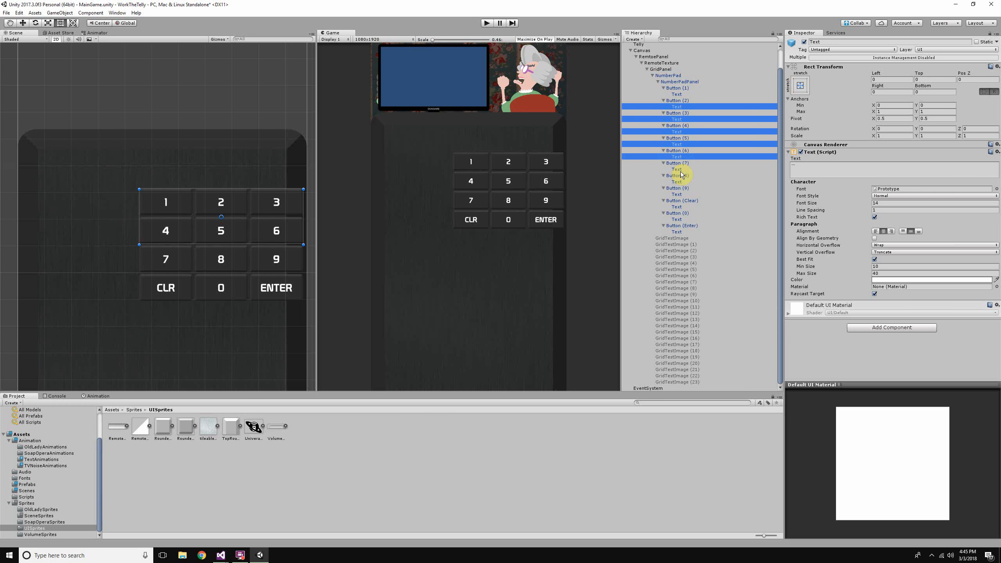
{"action": "left_click", "coordinate": [681, 169], "text": "ctrl"}
{"action": "left_click", "coordinate": [681, 182], "text": "ctrl"}
{"action": "left_click", "coordinate": [682, 194], "text": "ctrl"}
{"action": "left_click", "coordinate": [681, 207], "text": "ctrl"}
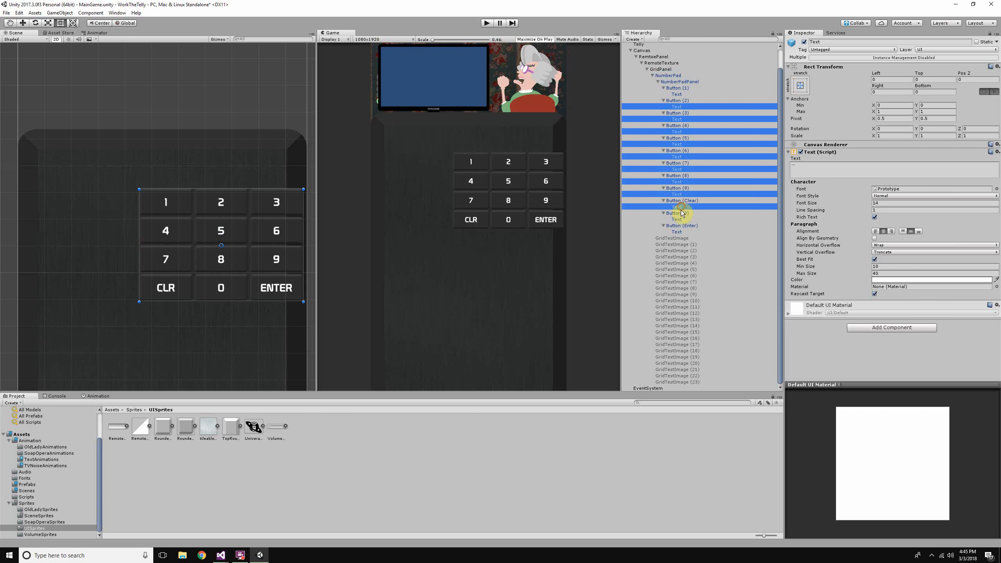
{"action": "left_click", "coordinate": [682, 220], "text": "ctrl"}
{"action": "left_click", "coordinate": [681, 232], "text": "ctrl"}
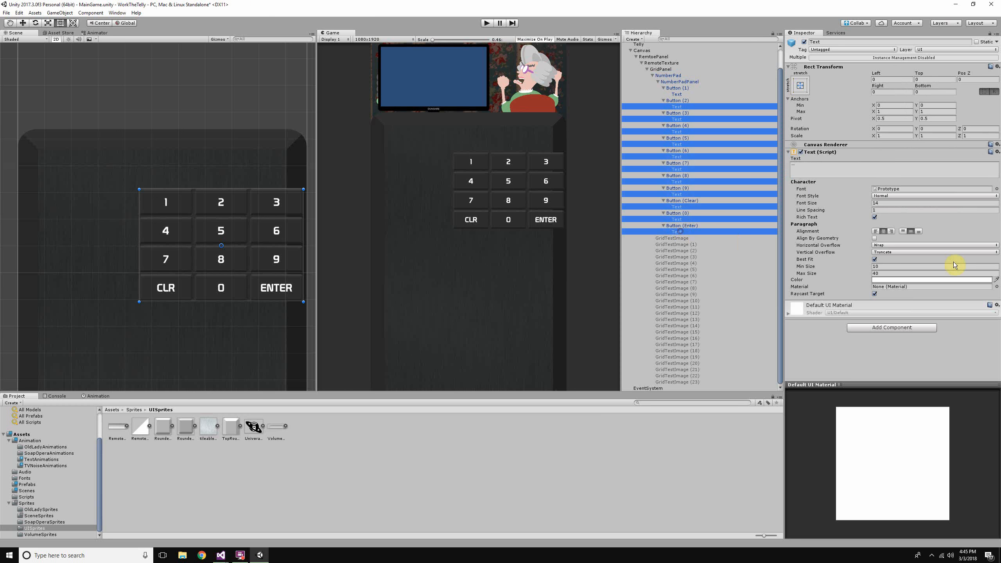
{"action": "left_click", "coordinate": [875, 260]}
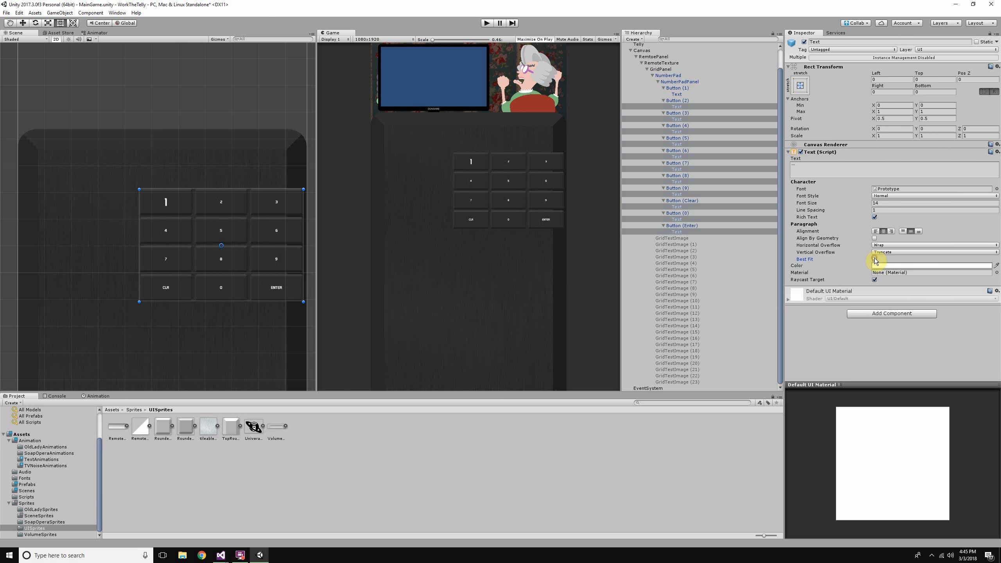
{"action": "left_click", "coordinate": [888, 203]}
{"action": "type", "text": "40"}
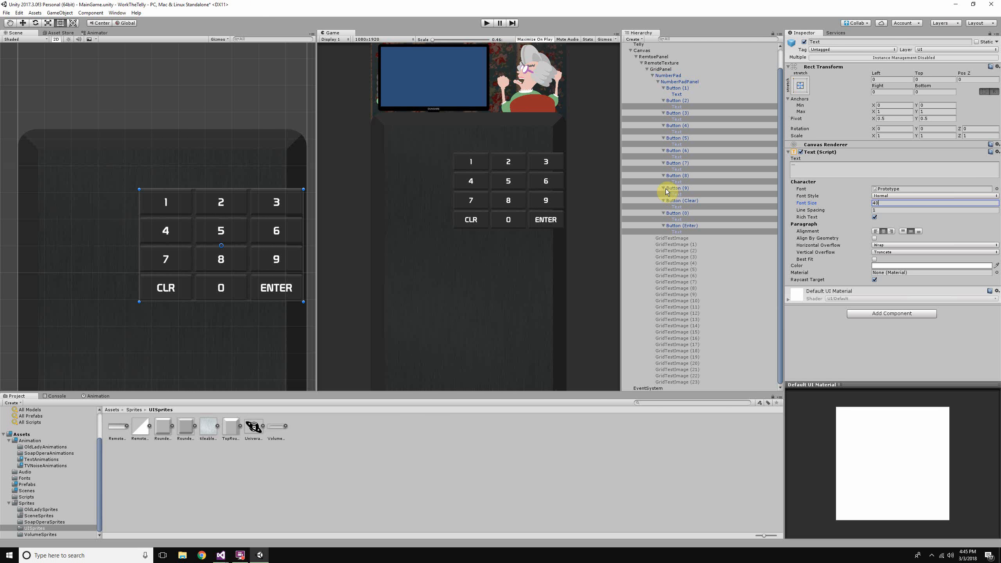
Step: Compare the settings of Button (2) with Button (1) and copy the Button component of Button (1)
{"action": "left_click", "coordinate": [676, 100]}
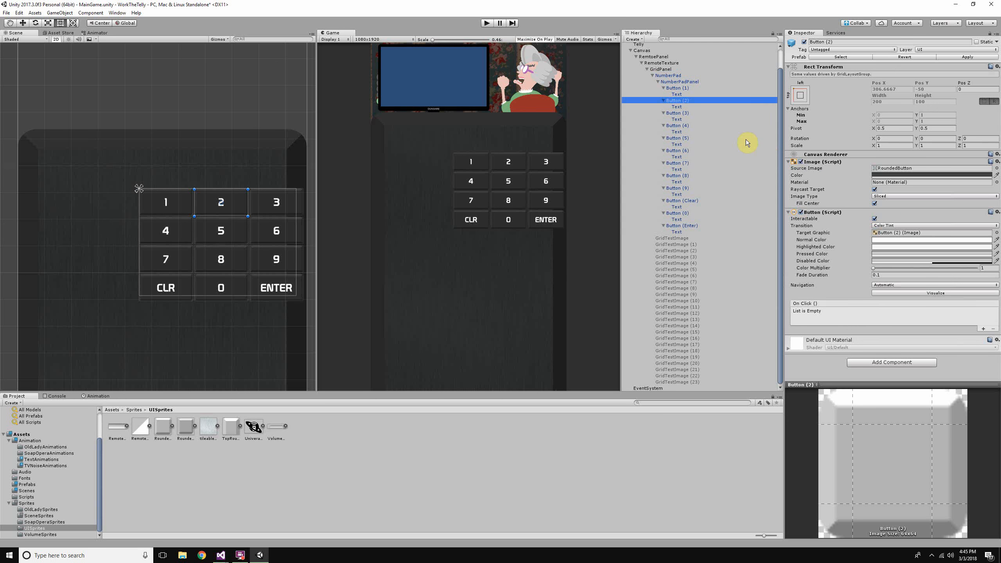
{"action": "left_click", "coordinate": [690, 87]}
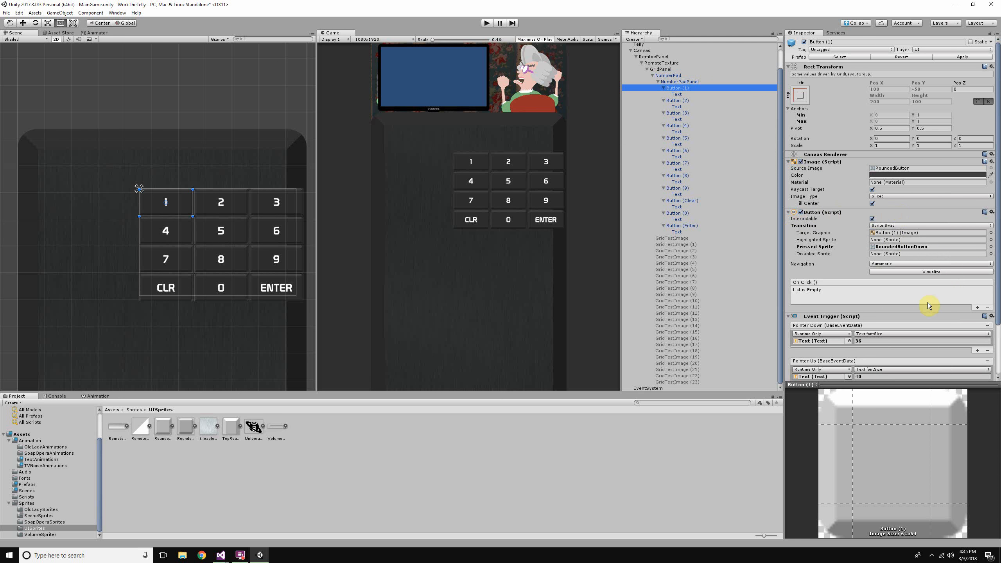
{"action": "left_click", "coordinate": [992, 212]}
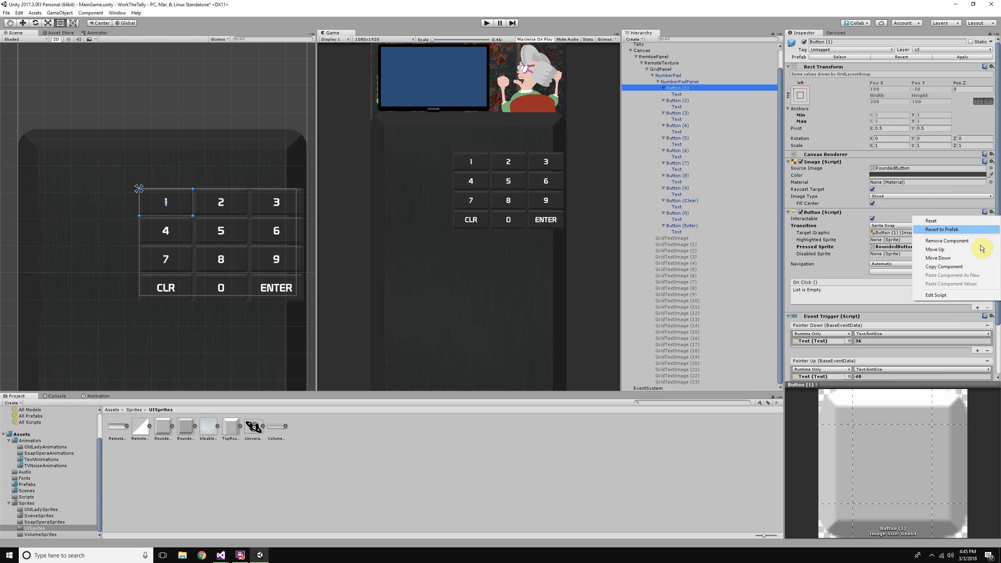
{"action": "left_click", "coordinate": [977, 267]}
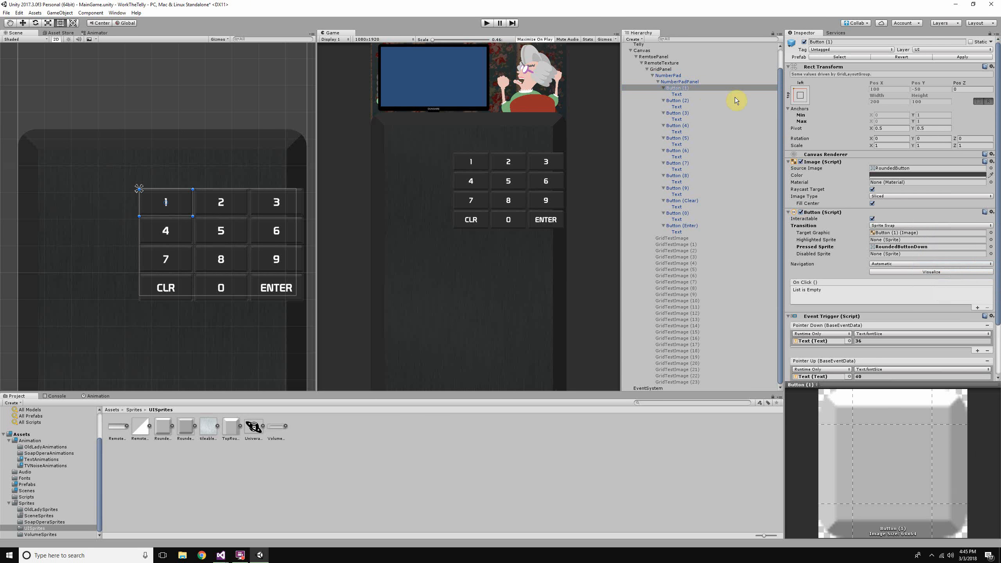
Step: Paste the copied Button component values onto all twelve number pad buttons, Button (1) through Button (Enter)
{"action": "left_click", "coordinate": [706, 102], "text": "ctrl"}
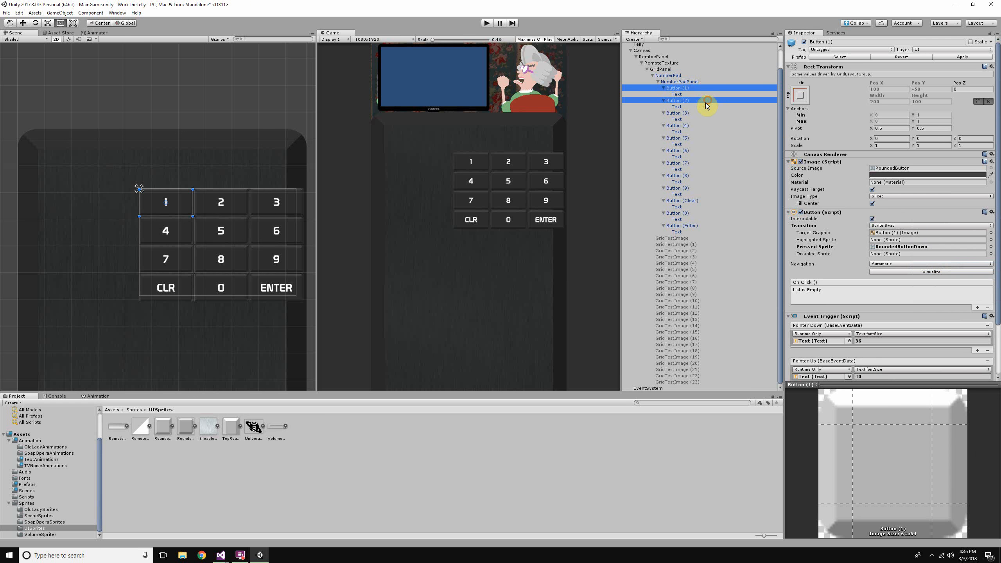
{"action": "left_click", "coordinate": [693, 125], "text": "ctrl"}
{"action": "left_click", "coordinate": [693, 138], "text": "ctrl"}
{"action": "left_click", "coordinate": [692, 150], "text": "ctrl"}
{"action": "left_click", "coordinate": [690, 163], "text": "ctrl"}
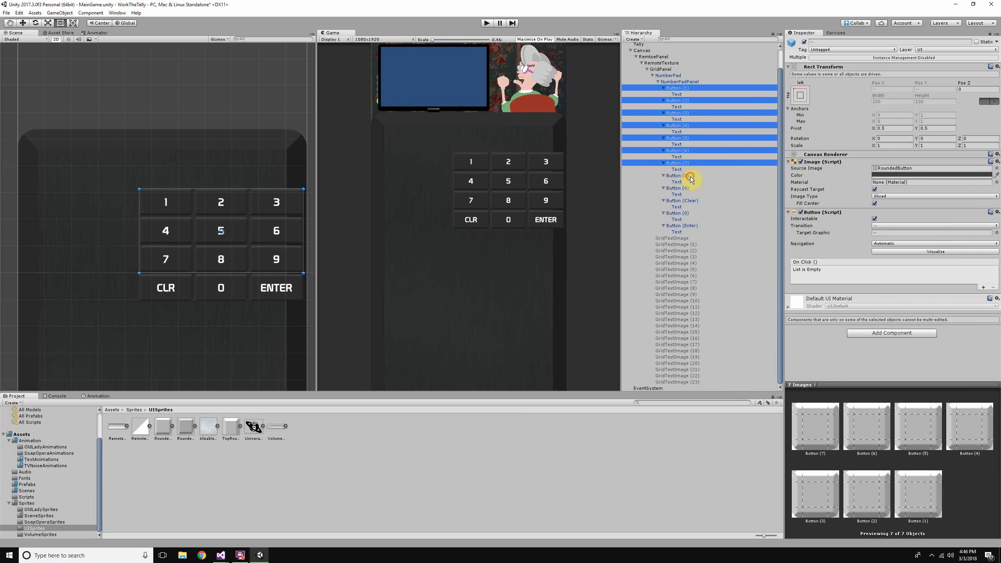
{"action": "left_click", "coordinate": [693, 177], "text": "ctrl"}
{"action": "left_click", "coordinate": [692, 189], "text": "ctrl"}
{"action": "left_click", "coordinate": [692, 201], "text": "ctrl"}
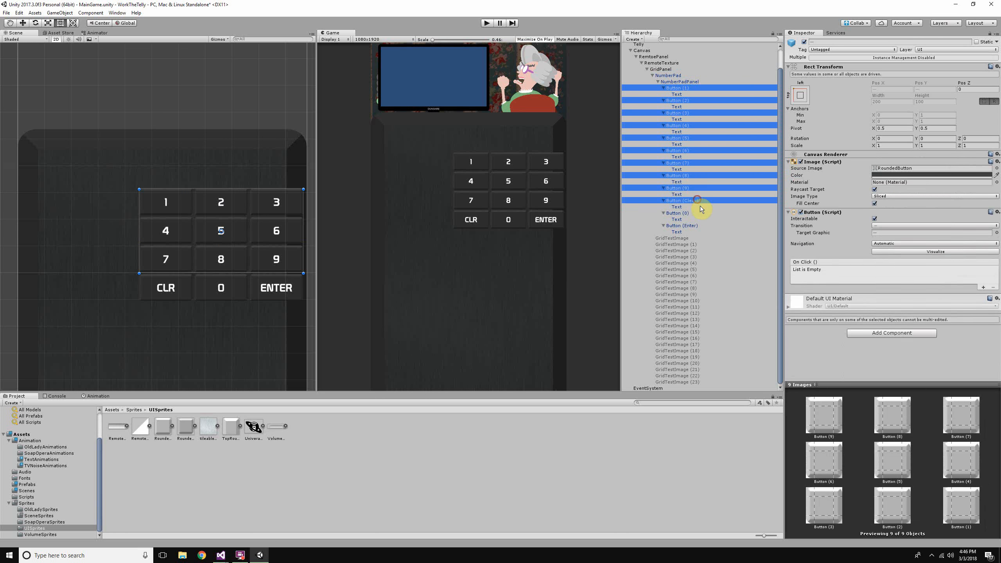
{"action": "left_click", "coordinate": [693, 214], "text": "ctrl"}
{"action": "left_click", "coordinate": [693, 226], "text": "ctrl"}
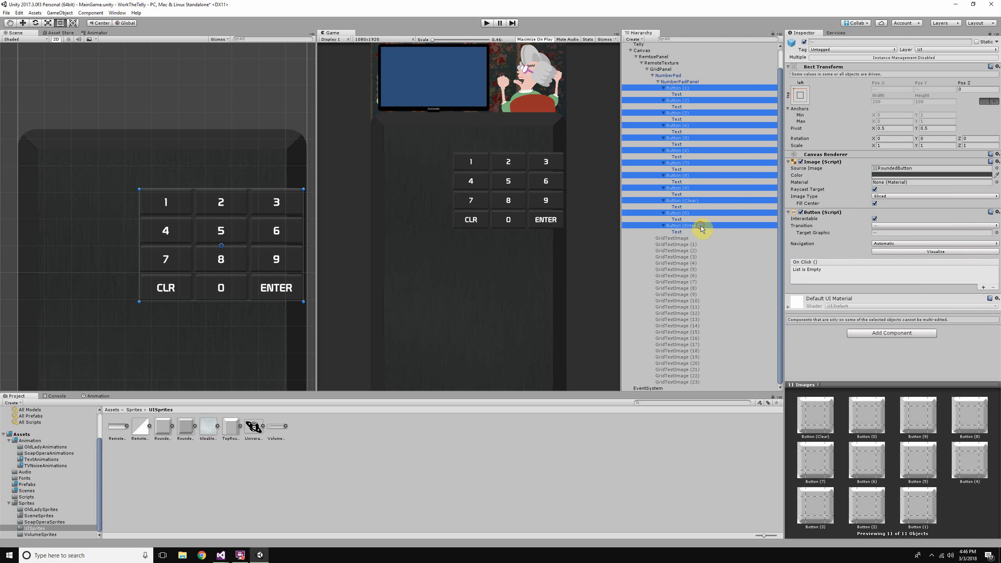
{"action": "left_click", "coordinate": [998, 212]}
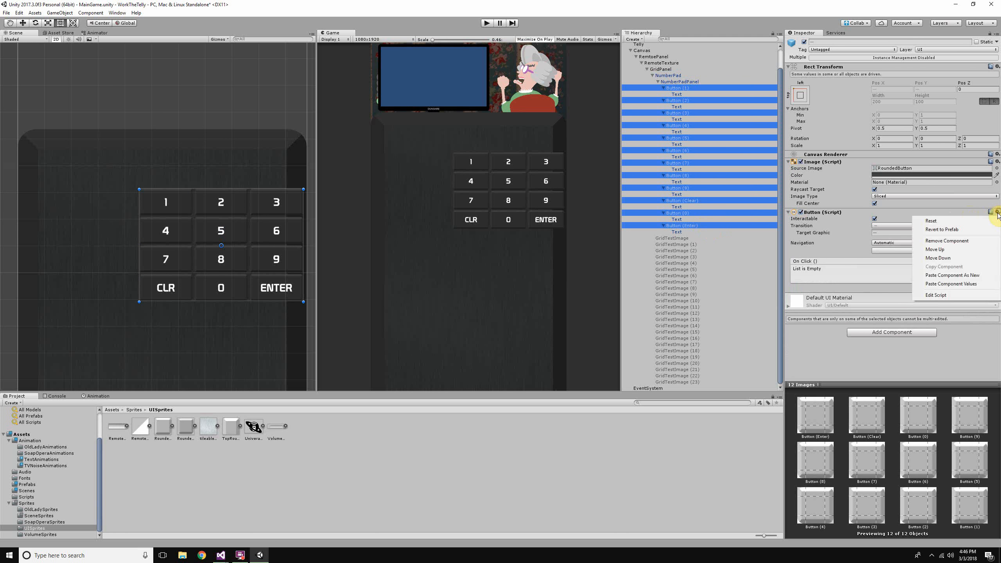
{"action": "left_click", "coordinate": [962, 285]}
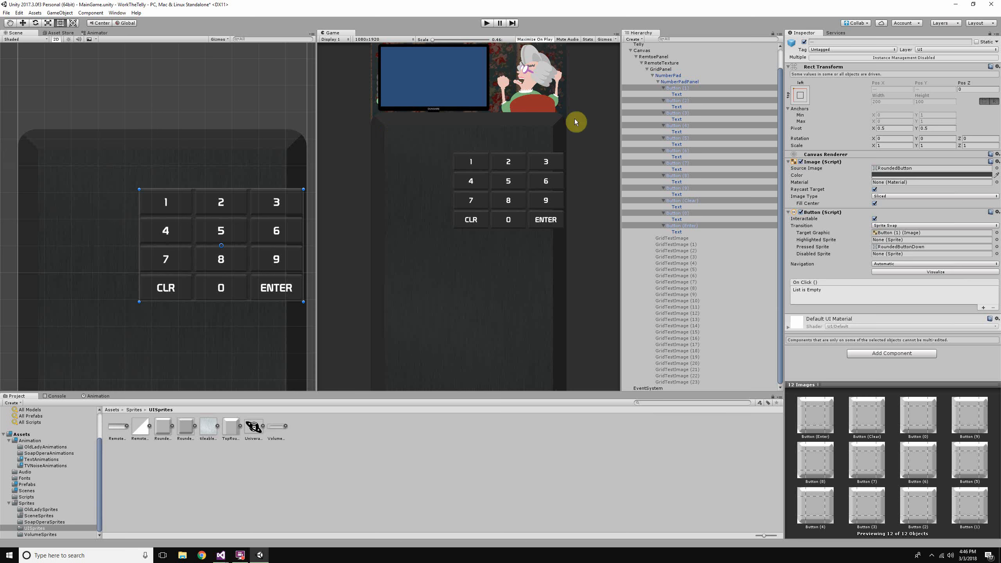
Step: Test the number pad buttons in the running game, stop it, and compare the Target Graphic of Buttons (1), (2) and (3)
{"action": "left_click", "coordinate": [487, 22]}
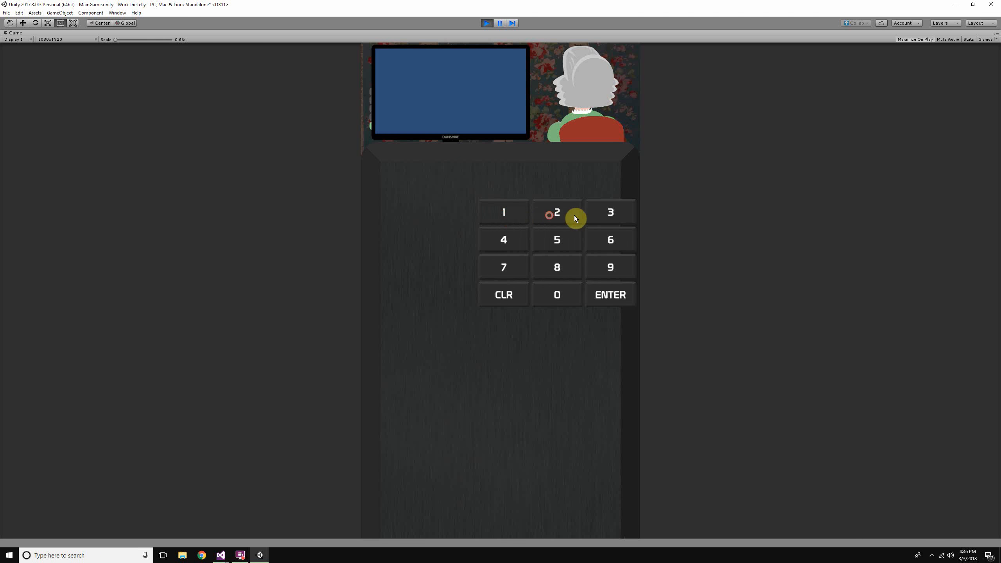
{"action": "left_click", "coordinate": [488, 22]}
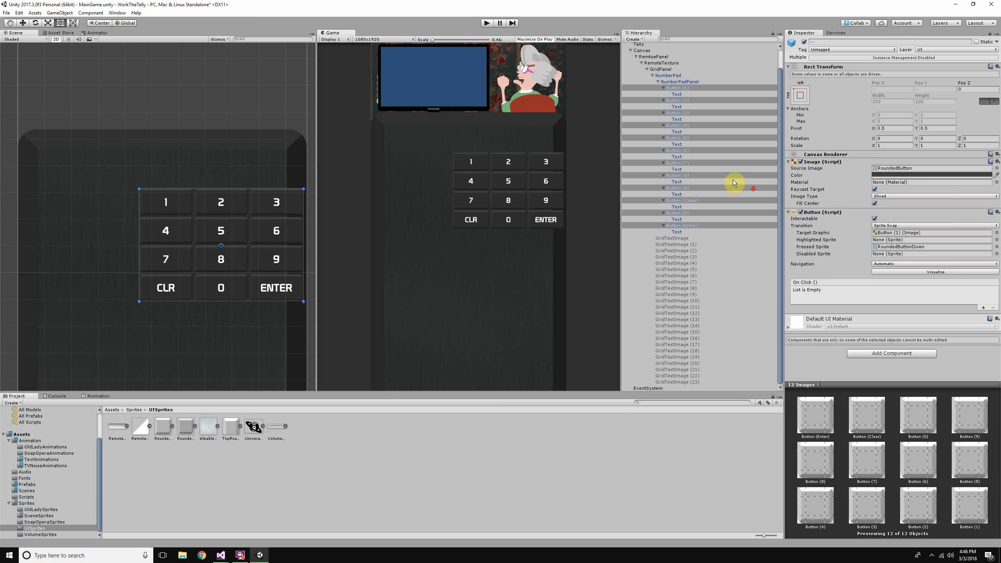
{"action": "left_click", "coordinate": [707, 157]}
{"action": "left_click", "coordinate": [695, 87]}
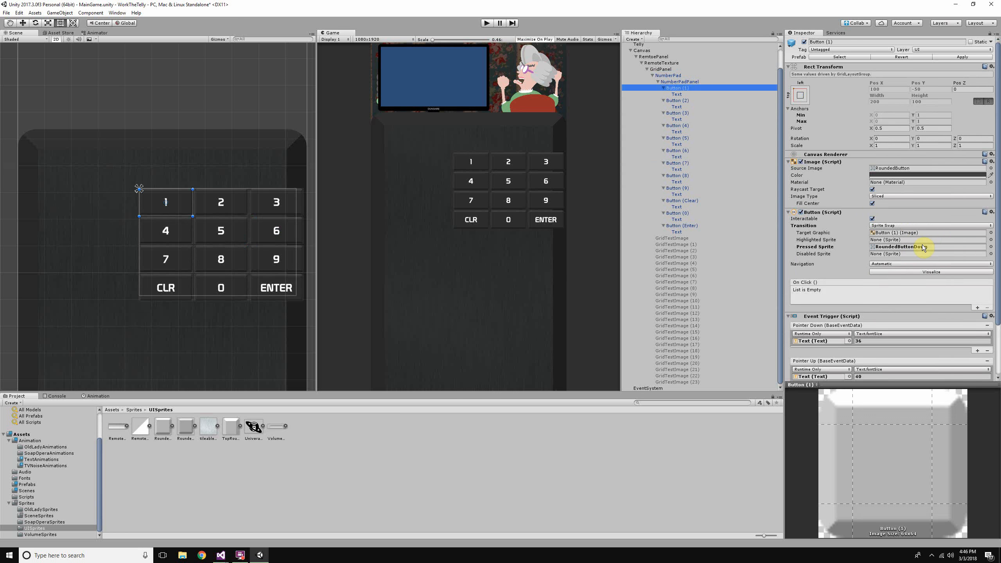
{"action": "left_click", "coordinate": [919, 236]}
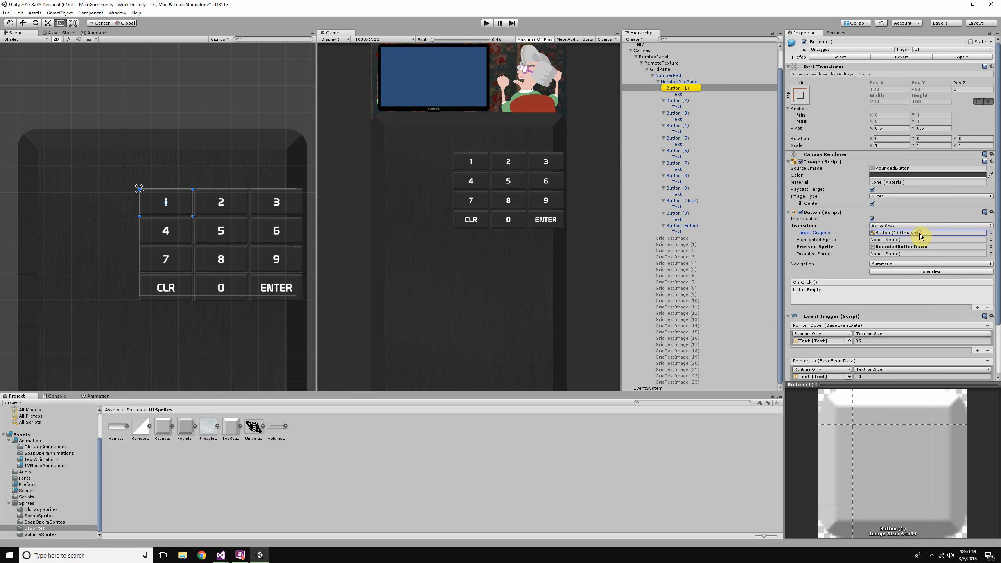
{"action": "left_click", "coordinate": [681, 101]}
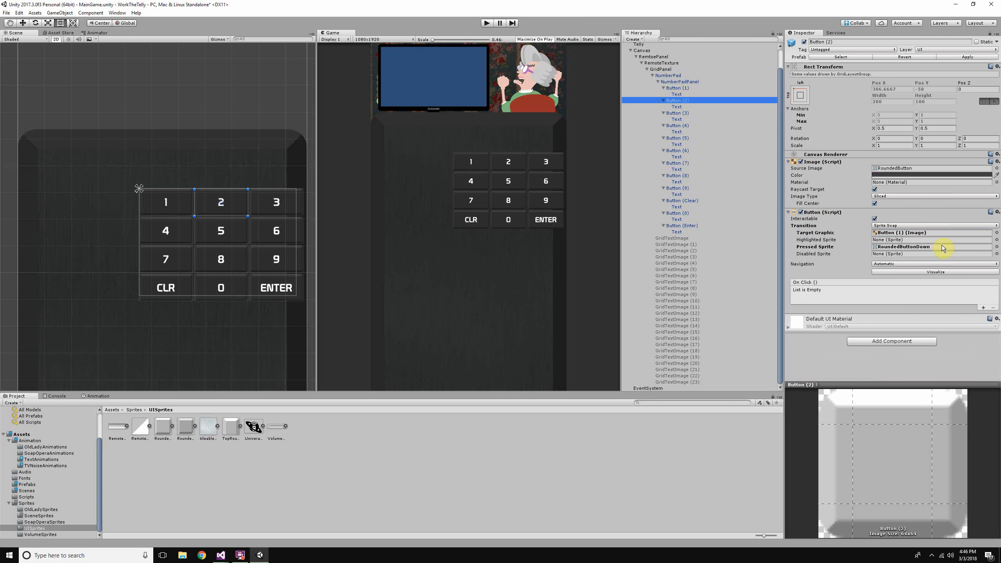
{"action": "left_click", "coordinate": [931, 232]}
{"action": "left_click", "coordinate": [693, 113]}
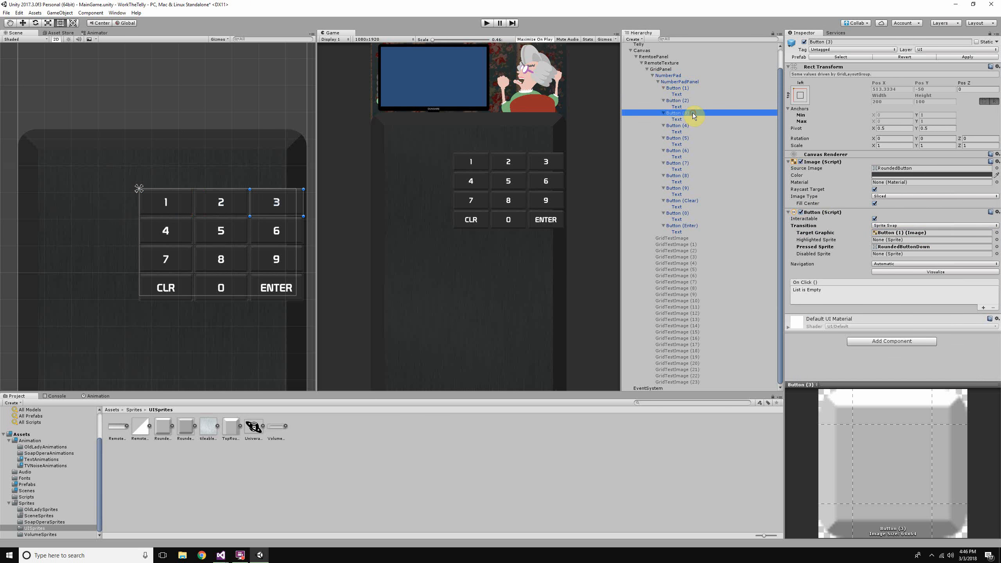
{"action": "left_click", "coordinate": [892, 232]}
{"action": "left_click", "coordinate": [700, 87]}
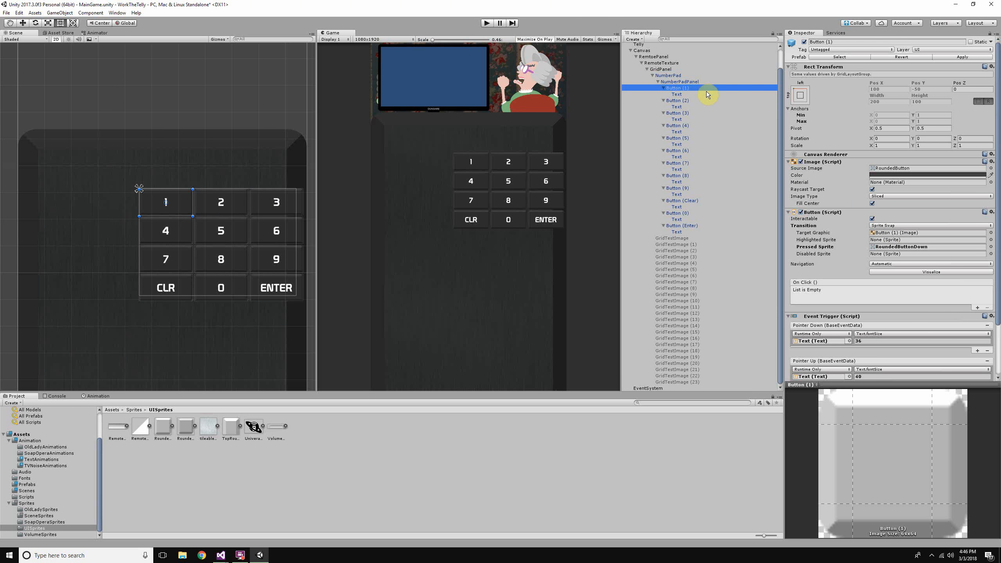
Step: Set the Target Graphic of each button from Button (2) to Button (Enter) to its own Image, and test the buttons in the running game
{"action": "left_click", "coordinate": [688, 101]}
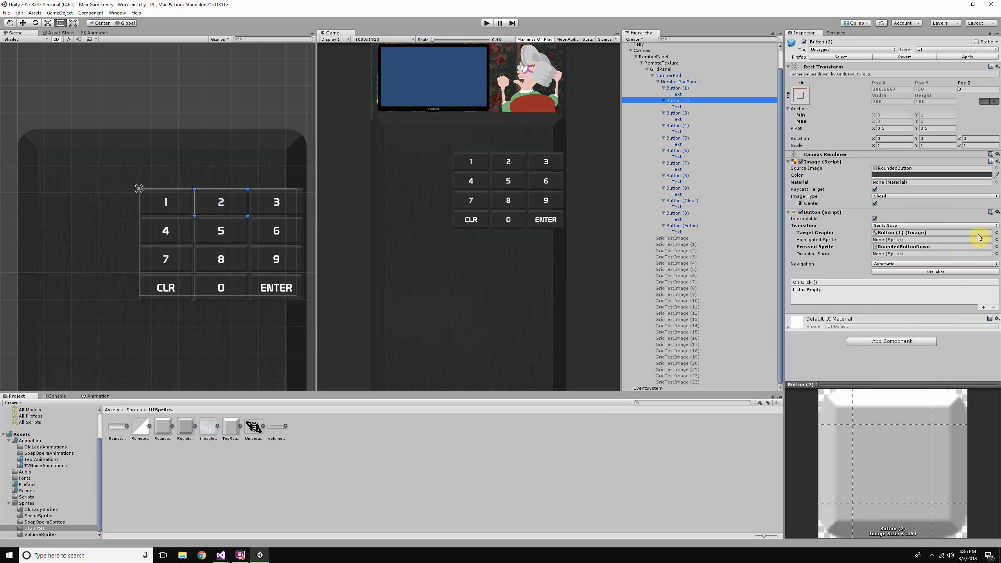
{"action": "left_click_drag", "start_coordinate": [682, 100], "coordinate": [903, 238]}
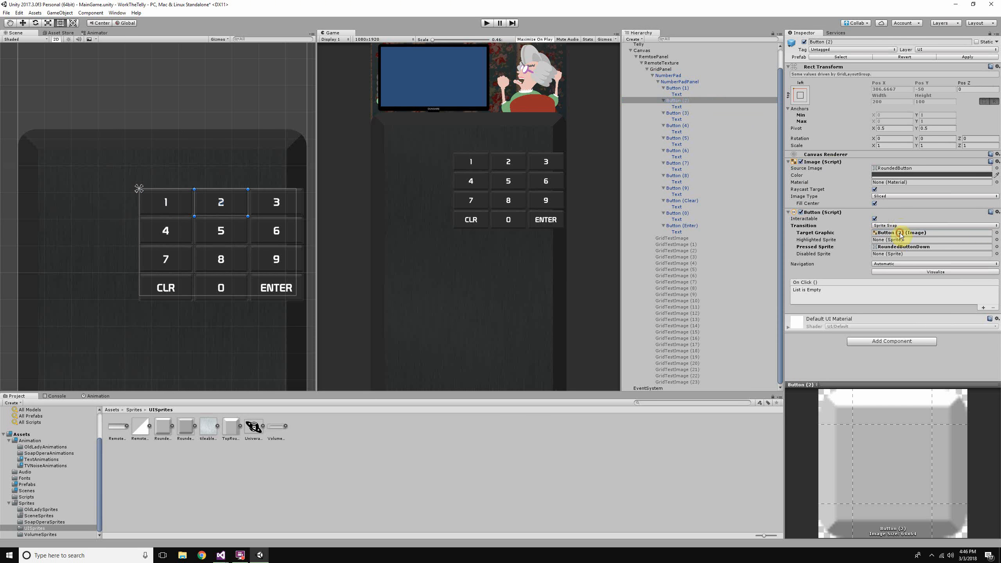
{"action": "left_click", "coordinate": [686, 113]}
{"action": "left_click_drag", "start_coordinate": [686, 113], "coordinate": [877, 235]}
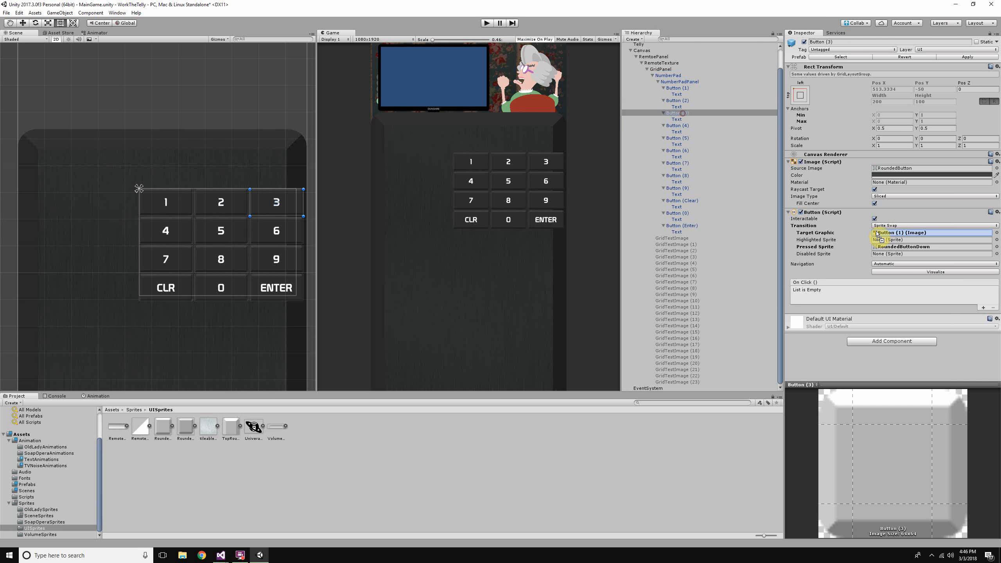
{"action": "left_click", "coordinate": [694, 126]}
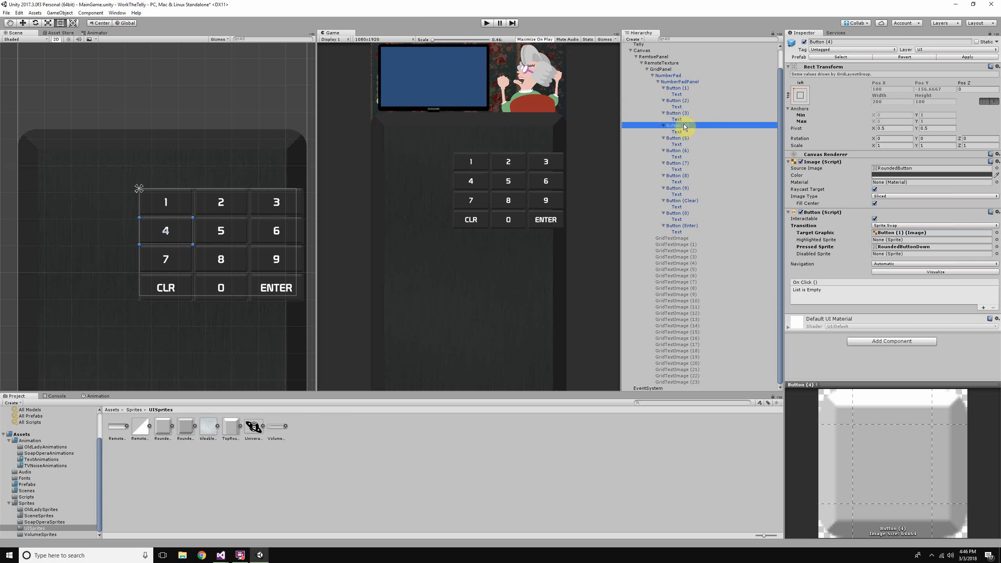
{"action": "left_click_drag", "start_coordinate": [685, 126], "coordinate": [889, 235]}
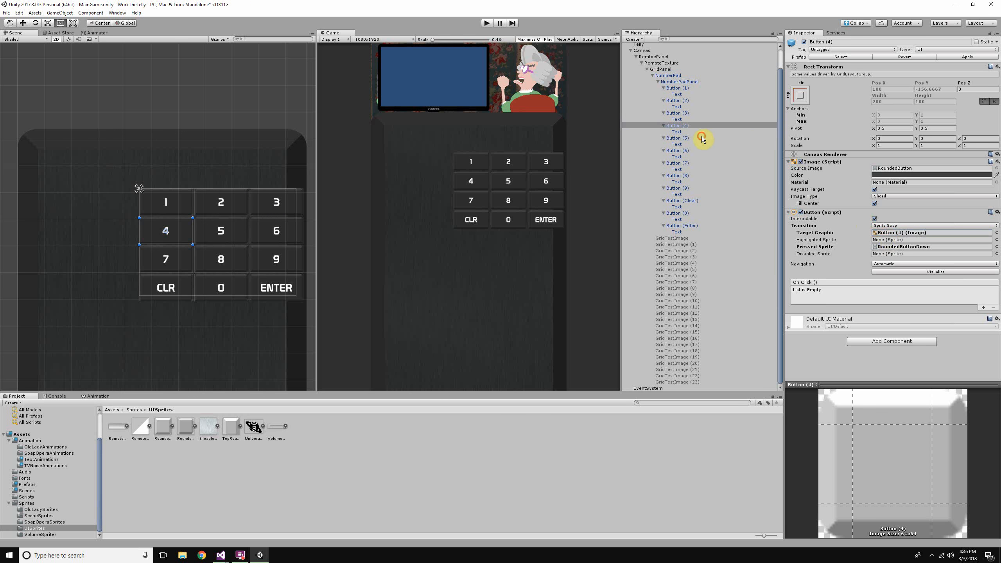
{"action": "left_click_drag", "start_coordinate": [703, 139], "coordinate": [881, 227]}
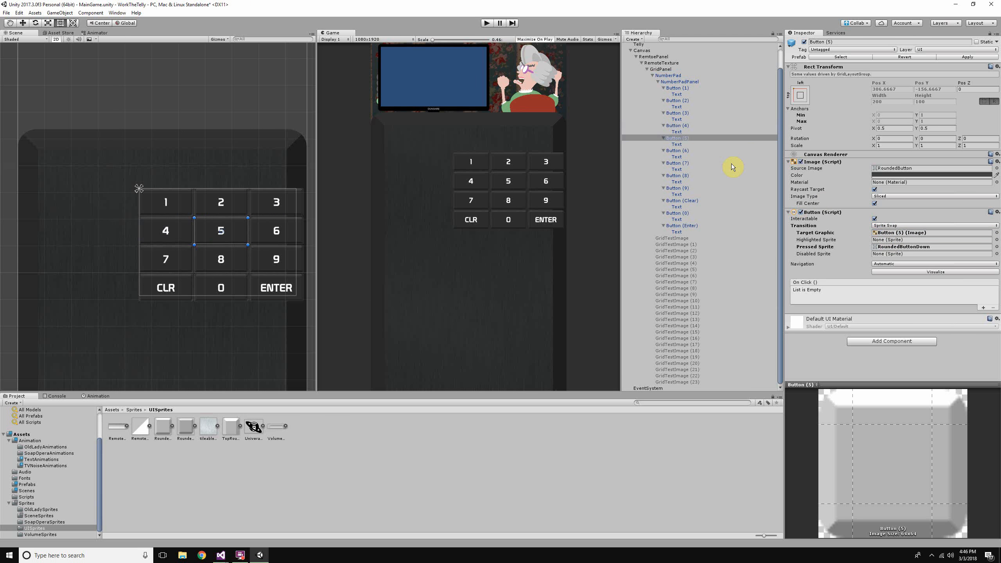
{"action": "left_click_drag", "start_coordinate": [696, 150], "coordinate": [937, 235]}
{"action": "left_click_drag", "start_coordinate": [675, 176], "coordinate": [894, 230]}
{"action": "left_click_drag", "start_coordinate": [673, 188], "coordinate": [895, 233]}
{"action": "left_click_drag", "start_coordinate": [672, 200], "coordinate": [906, 234]}
{"action": "left_click_drag", "start_coordinate": [680, 216], "coordinate": [895, 233]}
{"action": "left_click_drag", "start_coordinate": [686, 226], "coordinate": [922, 236]}
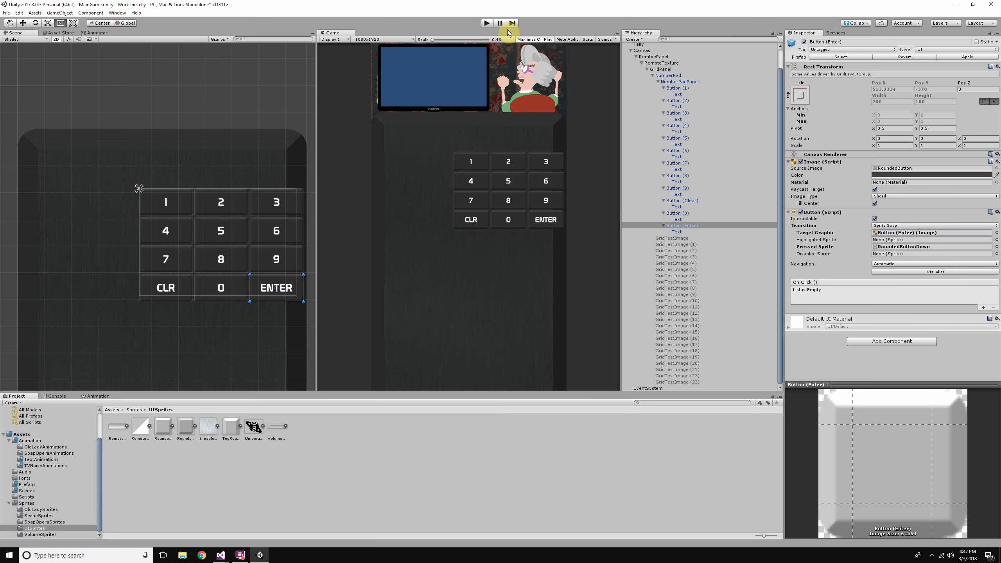
{"action": "left_click", "coordinate": [487, 23]}
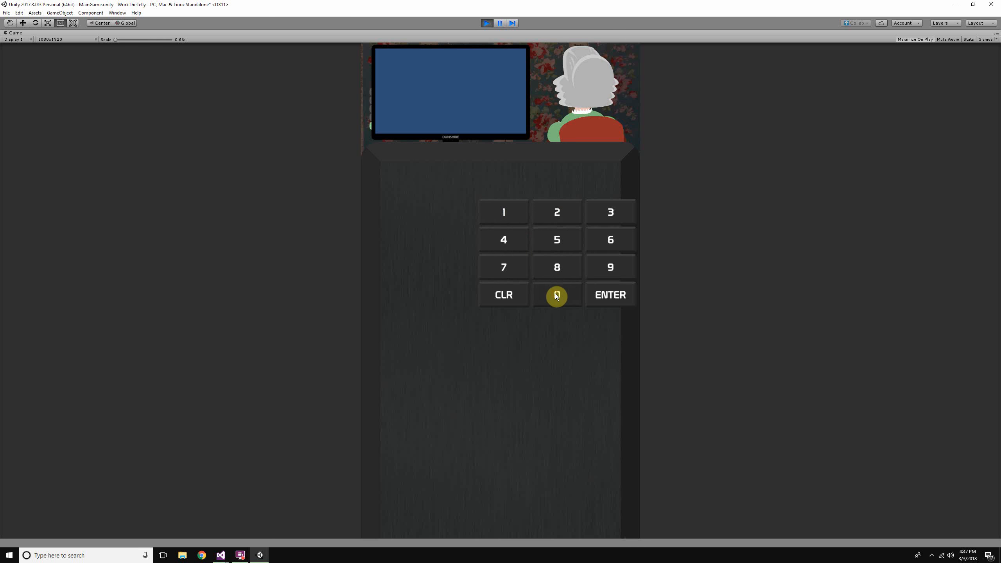
{"action": "left_click", "coordinate": [487, 23]}
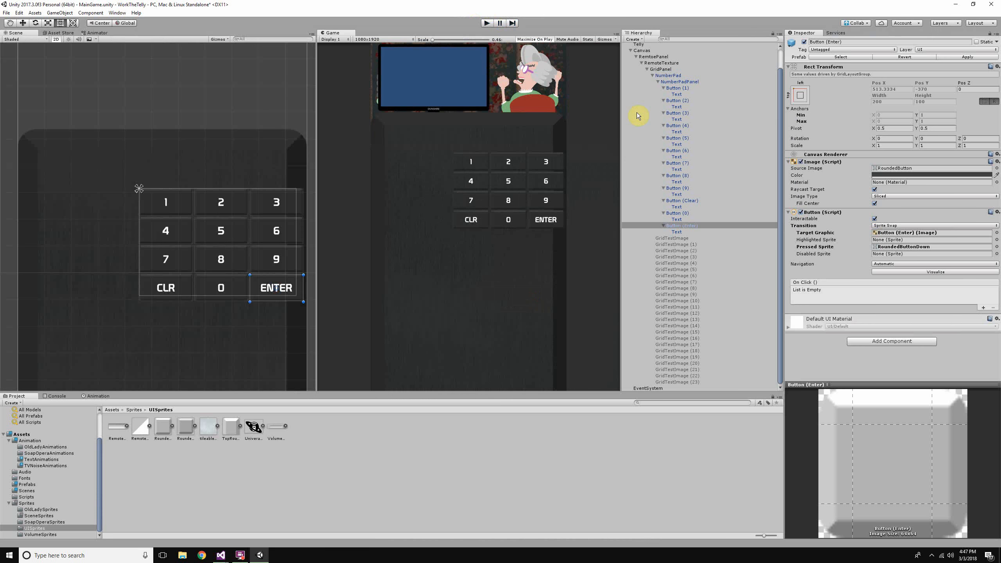
Step: Copy the Event Trigger component of Button (1)
{"action": "left_click", "coordinate": [676, 94]}
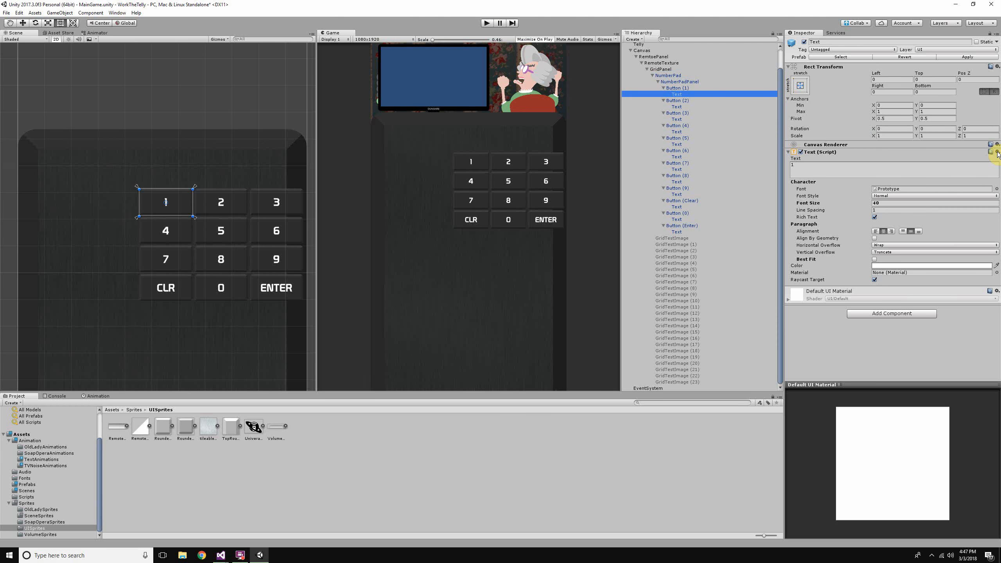
{"action": "left_click", "coordinate": [677, 87]}
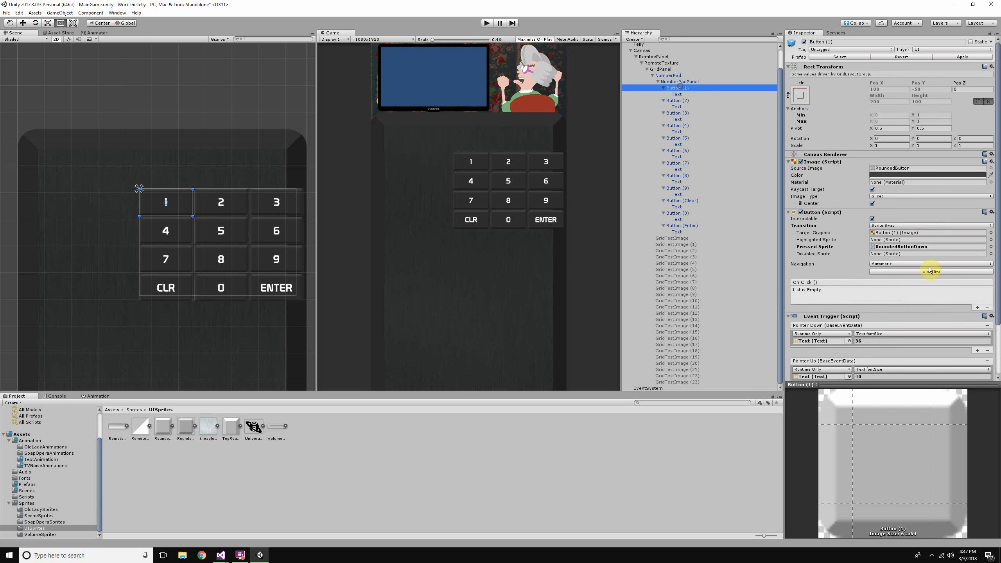
{"action": "scroll", "coordinate": [927, 291], "scroll_direction": "down", "scroll_amount": 3}
{"action": "left_click", "coordinate": [991, 257]}
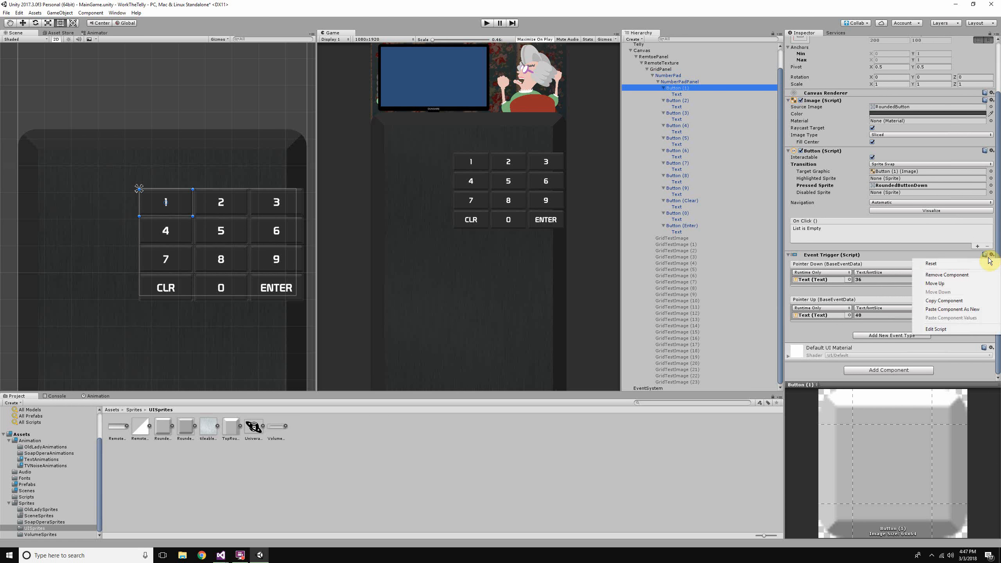
{"action": "left_click", "coordinate": [971, 302]}
{"action": "left_click", "coordinate": [684, 100]}
{"action": "left_click", "coordinate": [688, 113], "text": "ctrl"}
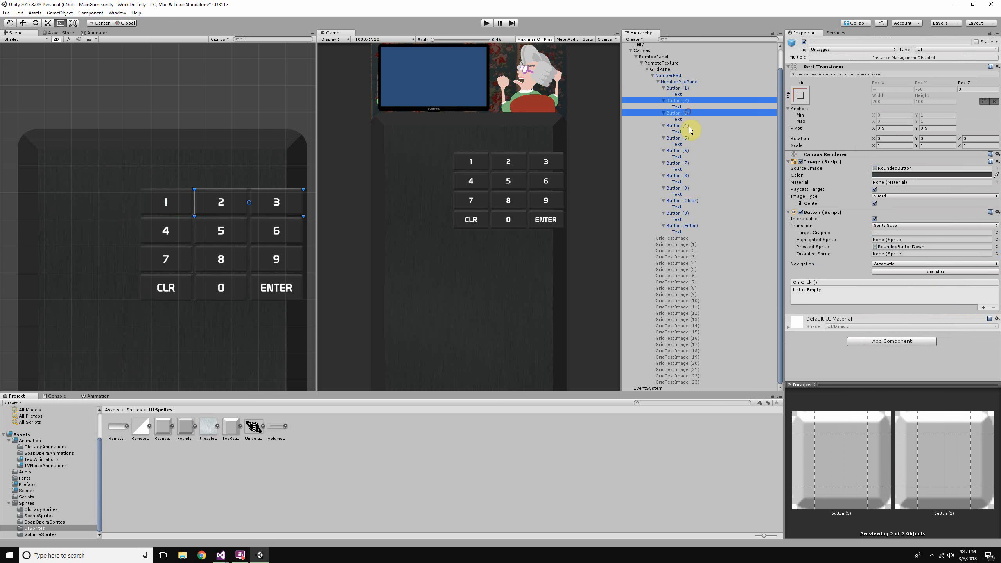
{"action": "left_click", "coordinate": [688, 127], "text": "ctrl"}
Step: Collapse the Text children of all the buttons under NumberPadPanel so that only the button objects are listed
{"action": "left_click", "coordinate": [669, 82]}
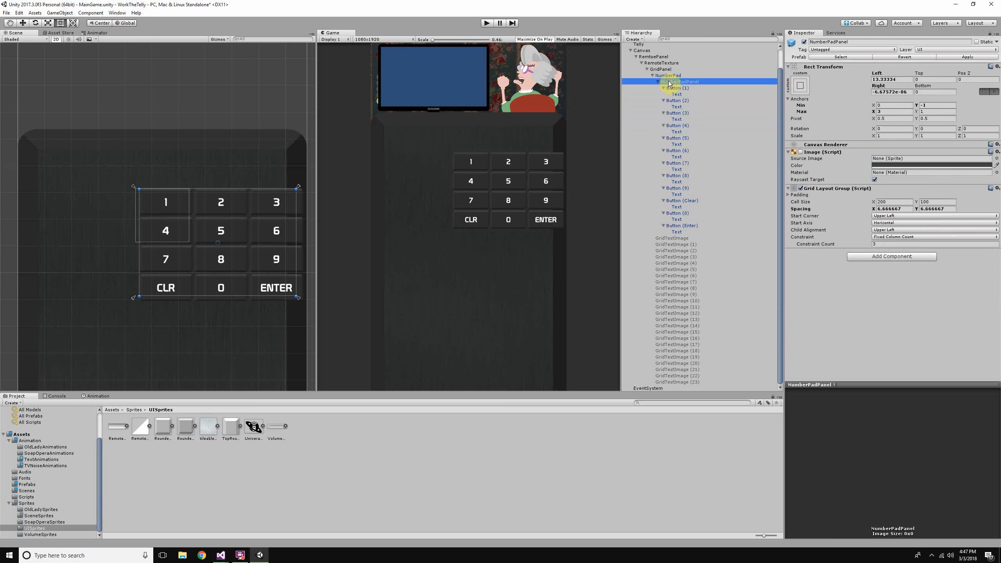
{"action": "scroll", "coordinate": [668, 83], "scroll_direction": "up", "scroll_amount": 2}
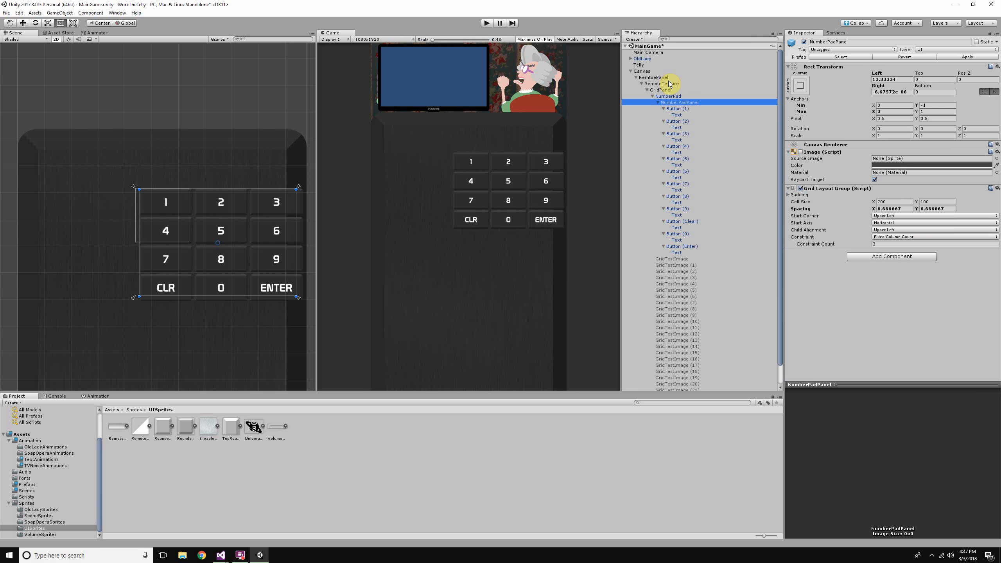
{"action": "key", "text": "Left"}
{"action": "key", "text": "Up"}
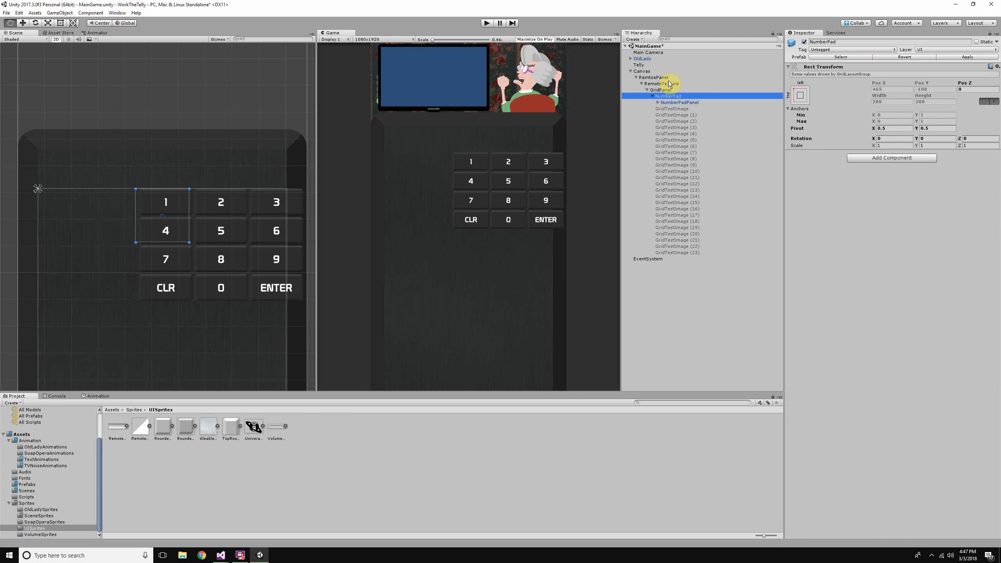
{"action": "key", "text": "Down"}
{"action": "key", "text": "Right"}
{"action": "key", "text": "Left"}
{"action": "key", "text": "Up"}
{"action": "key", "text": "Down"}
{"action": "key", "text": "Up"}
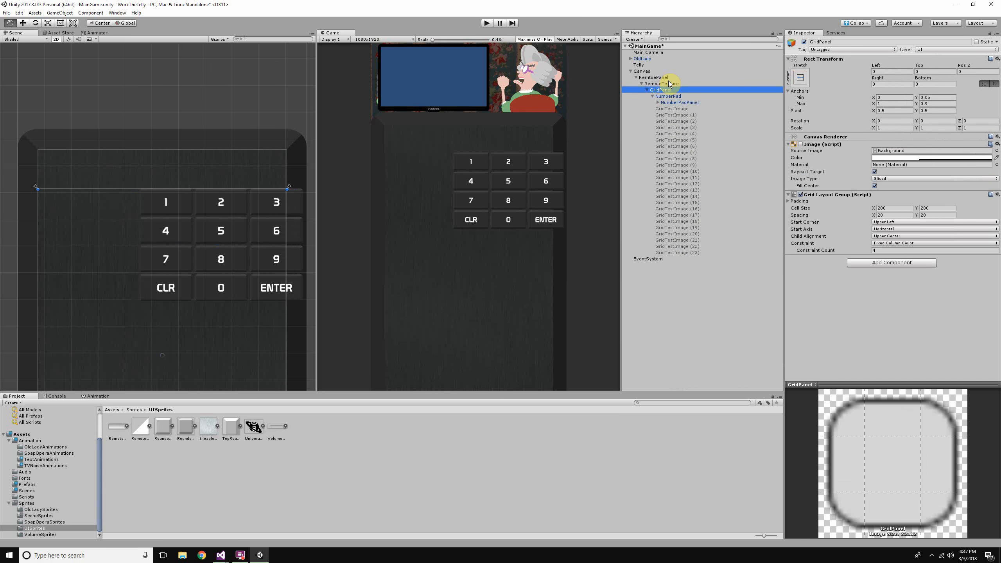
{"action": "key", "text": "Down"}
{"action": "key", "text": "Right"}
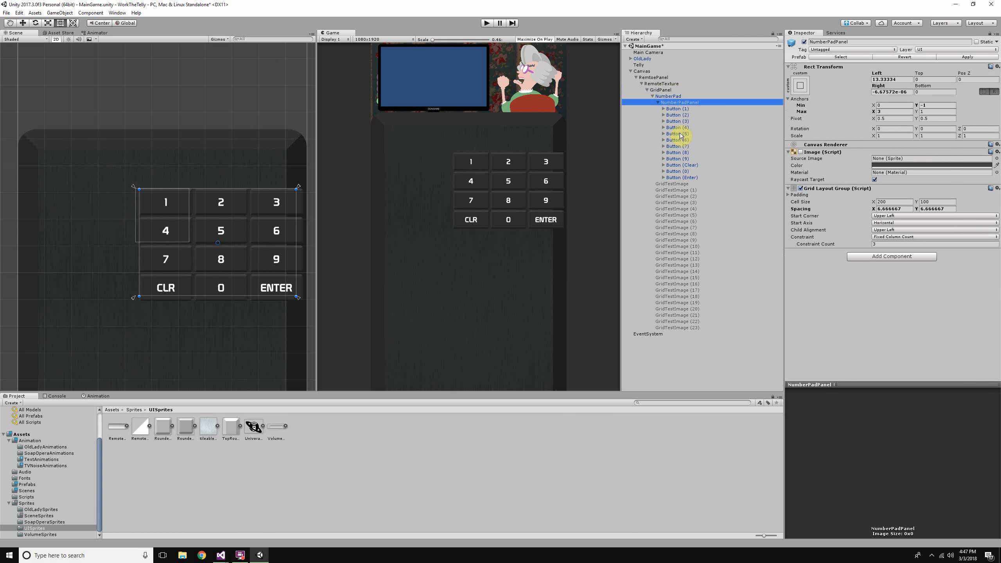
Step: Paste the copied Event Trigger as a new component on all buttons from Button (1) to Button (Enter), and inspect Button (1)
{"action": "left_click", "coordinate": [680, 108]}
{"action": "left_click", "coordinate": [687, 178], "text": "shift"}
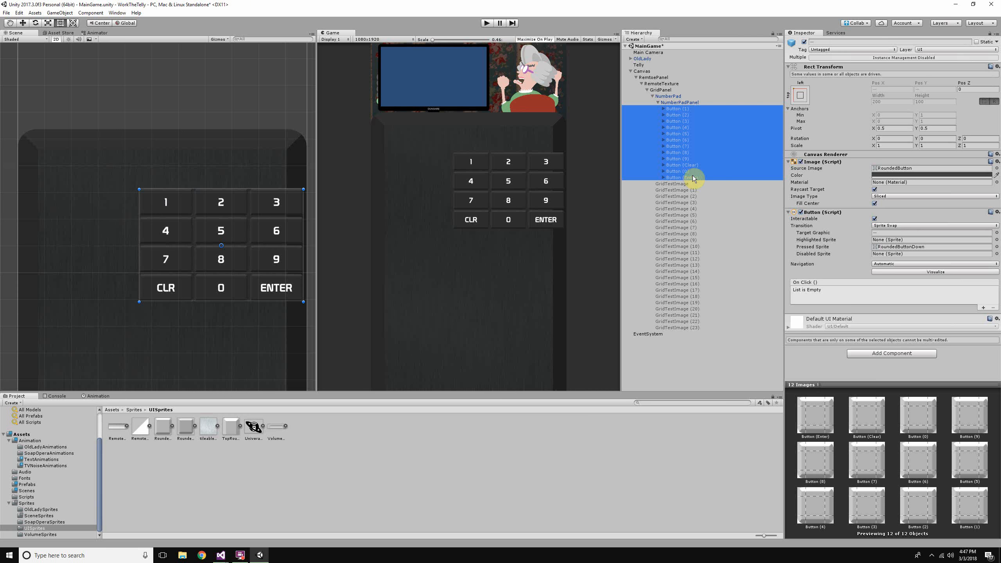
{"action": "left_click", "coordinate": [998, 213]}
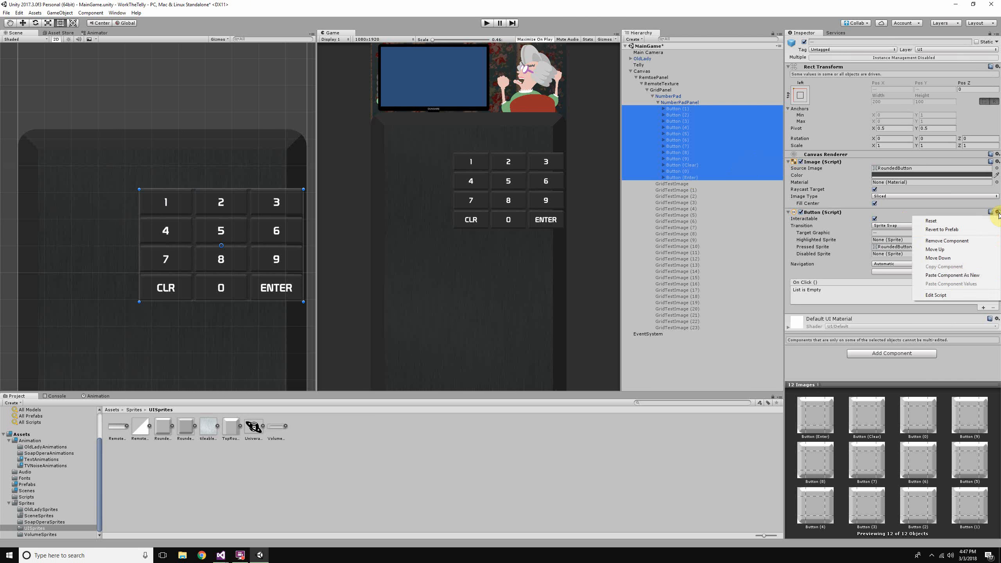
{"action": "left_click", "coordinate": [957, 275]}
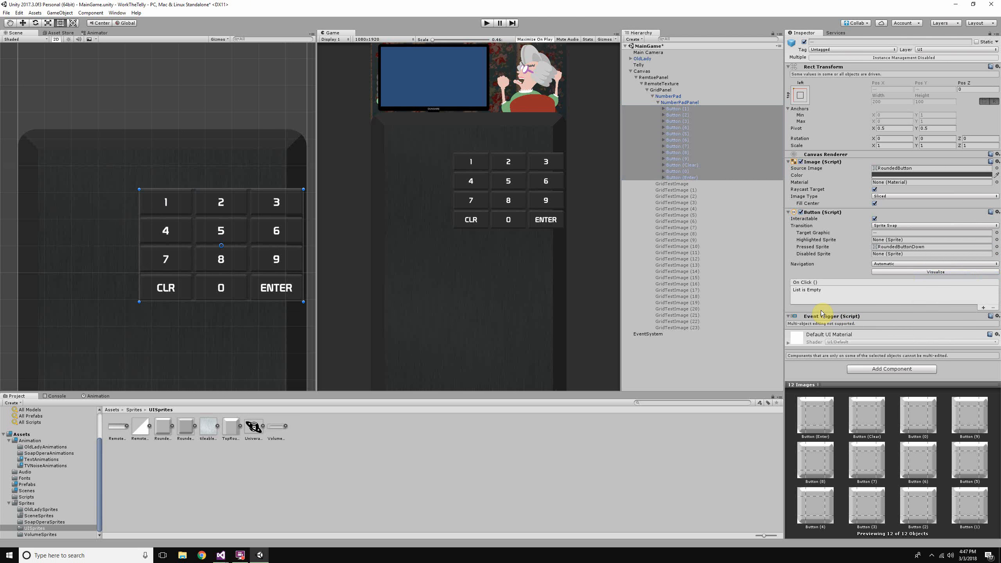
{"action": "left_click", "coordinate": [675, 109]}
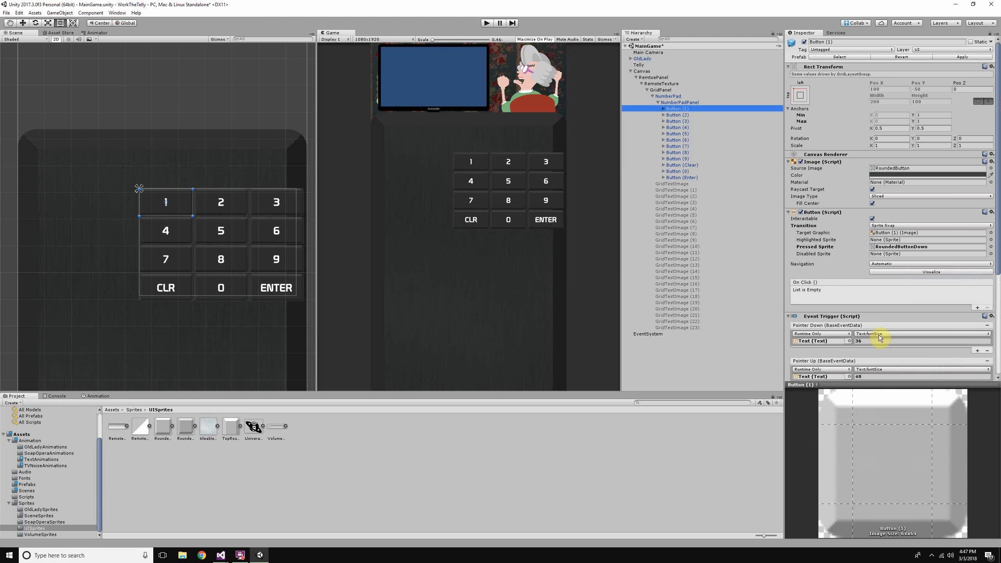
Step: Compare the Event Triggers of Button (1) and Button (2), and remove the duplicate Event Trigger component from Button (1)
{"action": "scroll", "coordinate": [880, 337], "scroll_direction": "down", "scroll_amount": 2}
{"action": "left_click", "coordinate": [695, 114]}
{"action": "scroll", "coordinate": [884, 245], "scroll_direction": "down", "scroll_amount": 3}
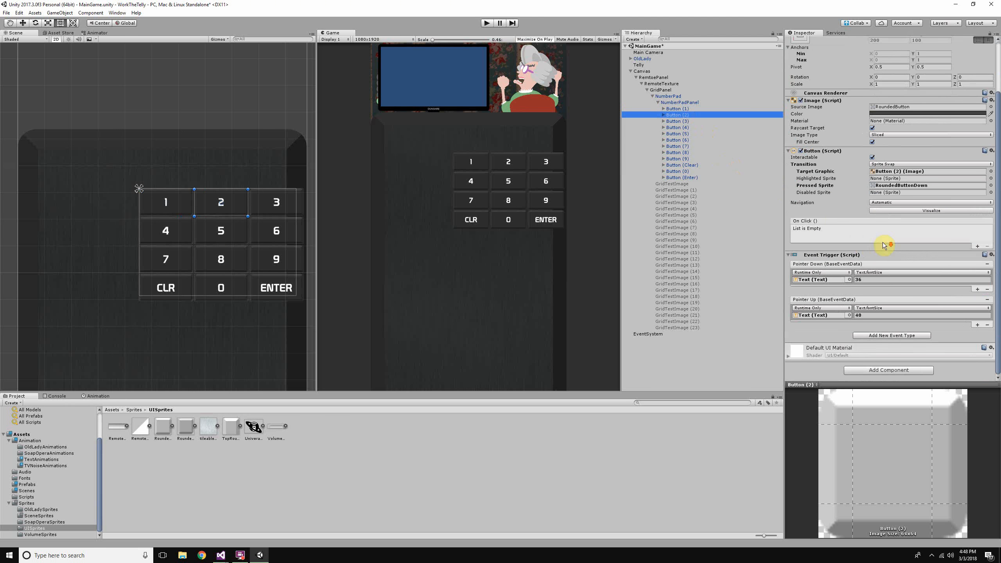
{"action": "left_click", "coordinate": [698, 108]}
{"action": "scroll", "coordinate": [935, 215], "scroll_direction": "down", "scroll_amount": 3}
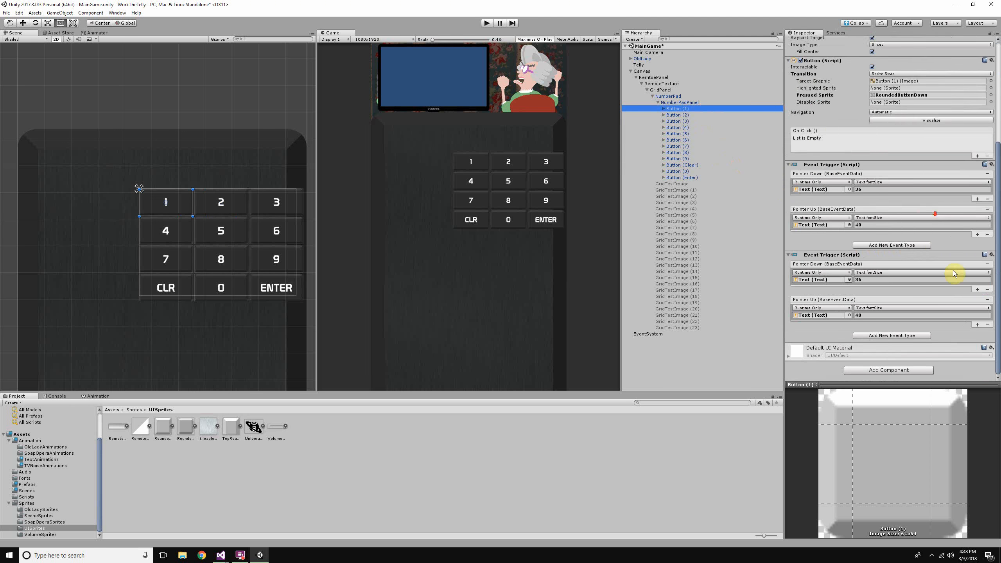
{"action": "left_click", "coordinate": [987, 257]}
{"action": "left_click", "coordinate": [977, 275]}
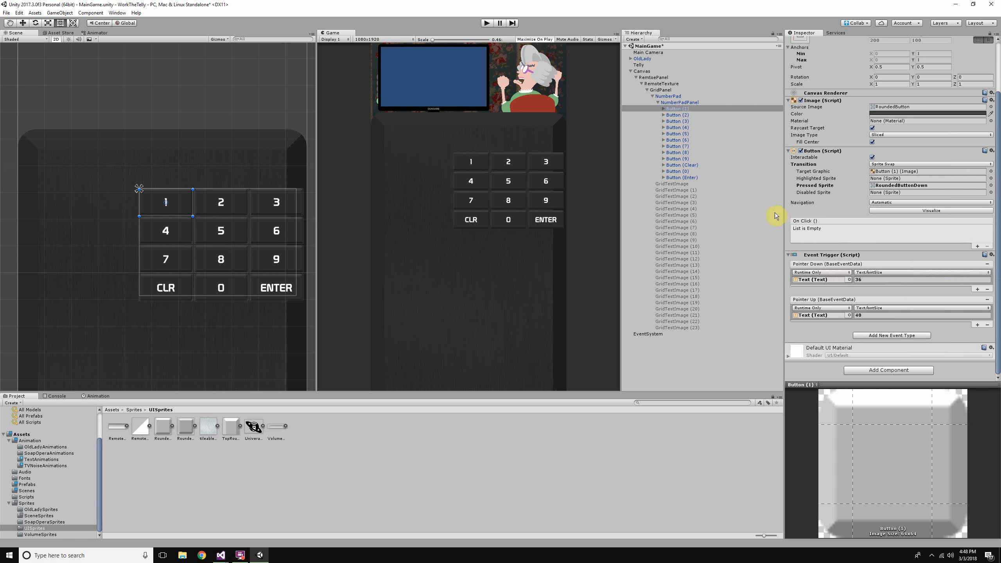
Step: Locate the Text object referenced by Button (2)'s Pointer Down event, and expand Button (2) to Button (4) to list their Text children
{"action": "left_click", "coordinate": [687, 114]}
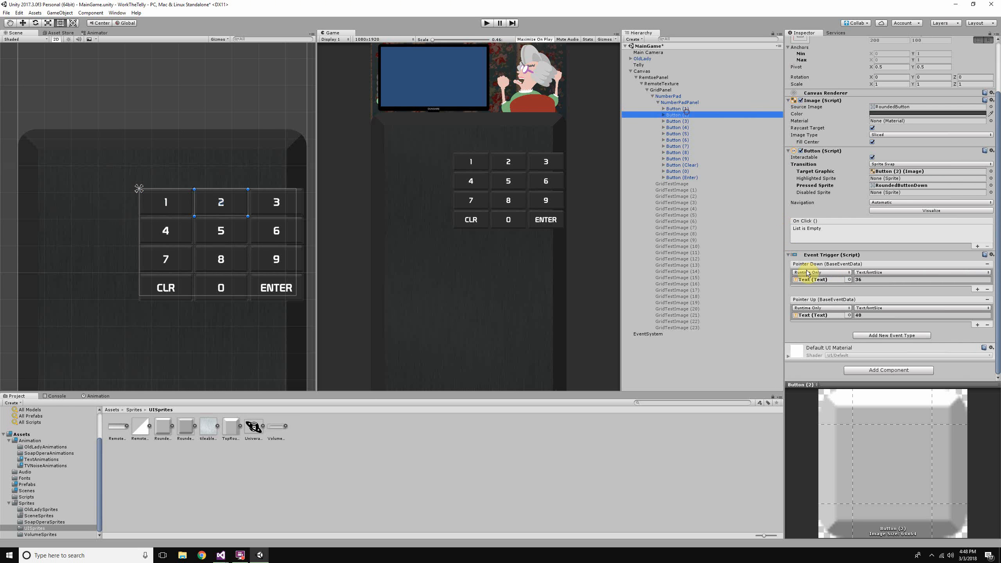
{"action": "left_click", "coordinate": [819, 279]}
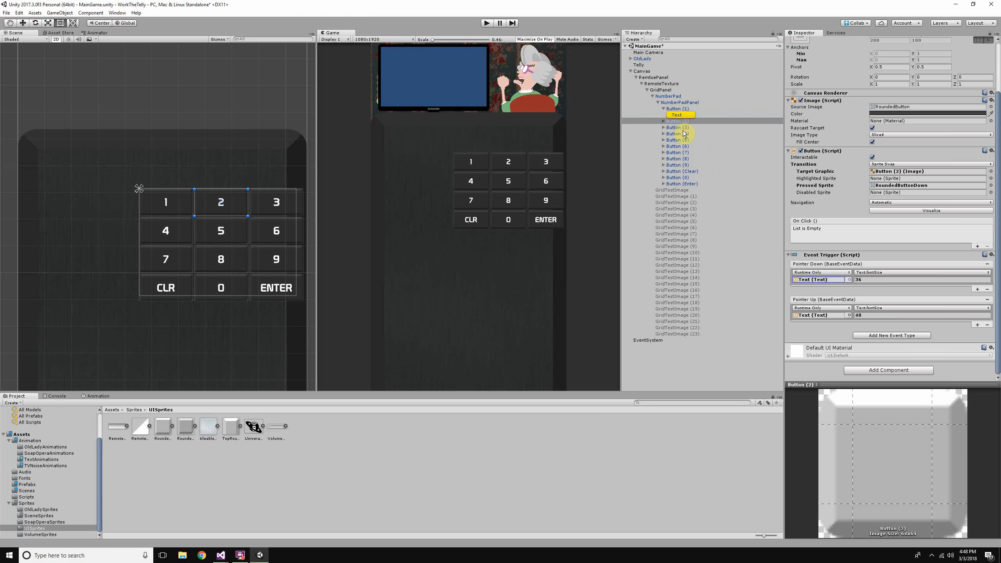
{"action": "left_click", "coordinate": [679, 109]}
{"action": "left_click", "coordinate": [664, 122]}
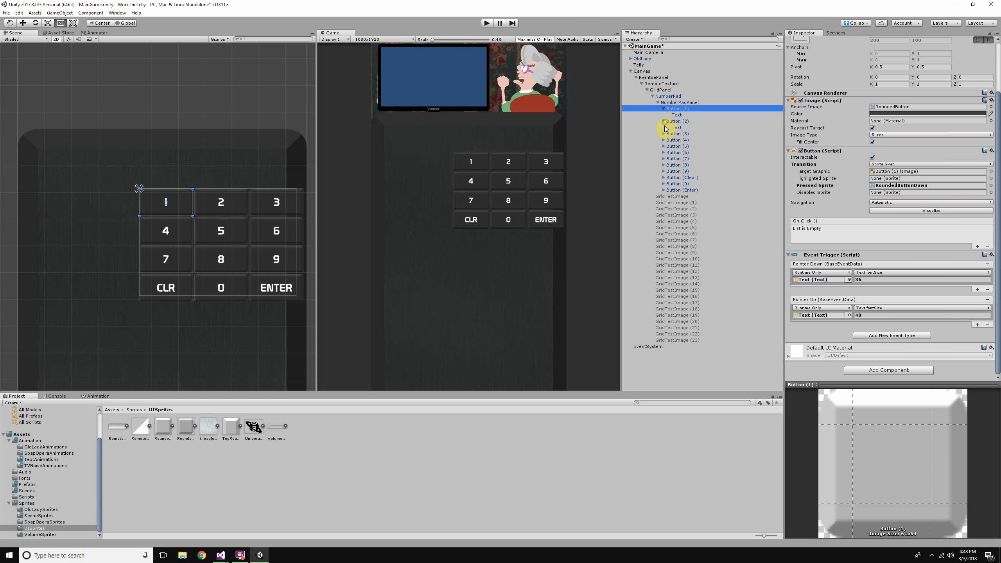
{"action": "left_click", "coordinate": [663, 134]}
{"action": "left_click", "coordinate": [664, 146]}
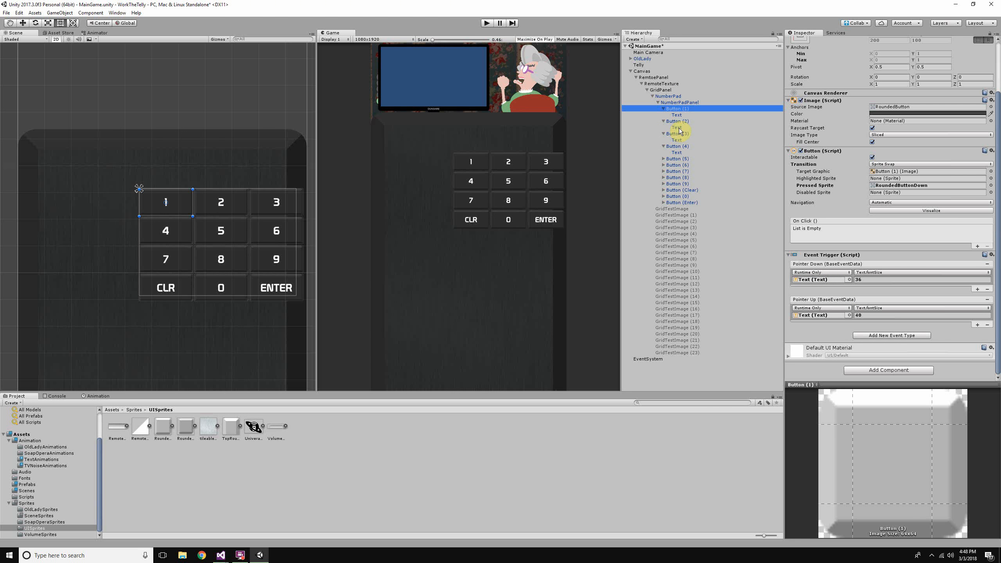
Step: Assign Button (2)'s own Text child to its Pointer Down and Pointer Up events, and set both functions to Text.fontSize
{"action": "left_click", "coordinate": [679, 122]}
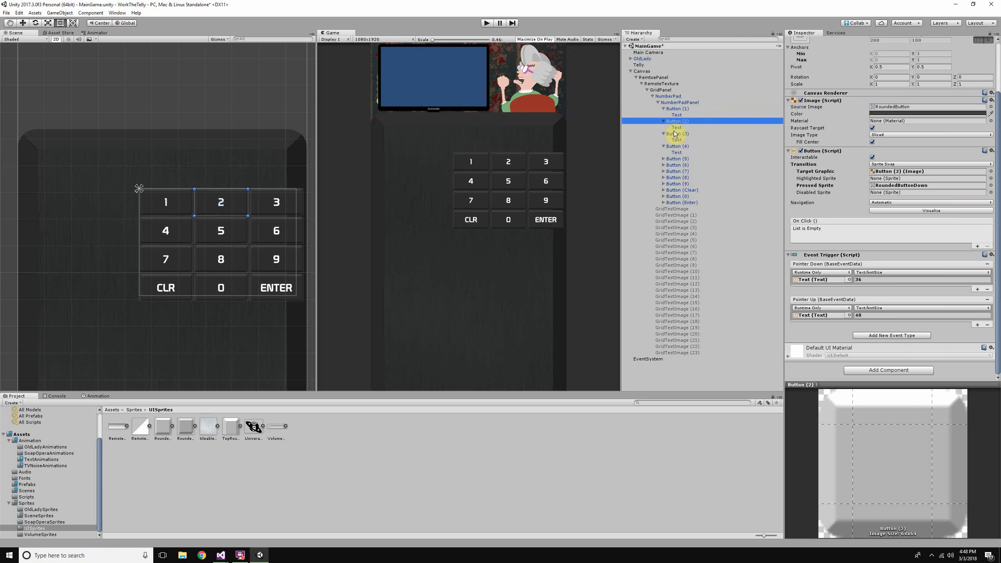
{"action": "left_click_drag", "start_coordinate": [676, 128], "coordinate": [820, 279]}
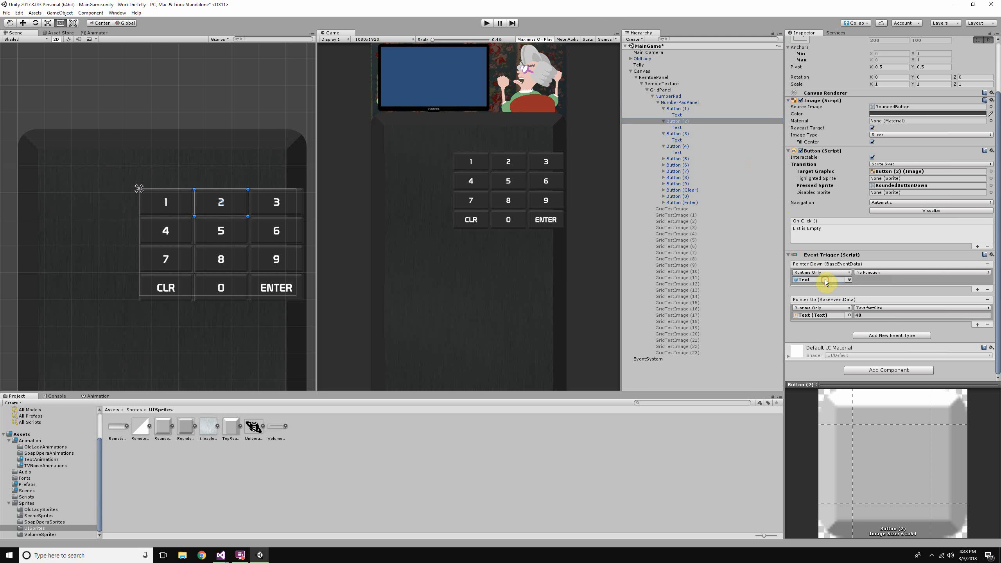
{"action": "left_click_drag", "start_coordinate": [686, 129], "coordinate": [818, 316]}
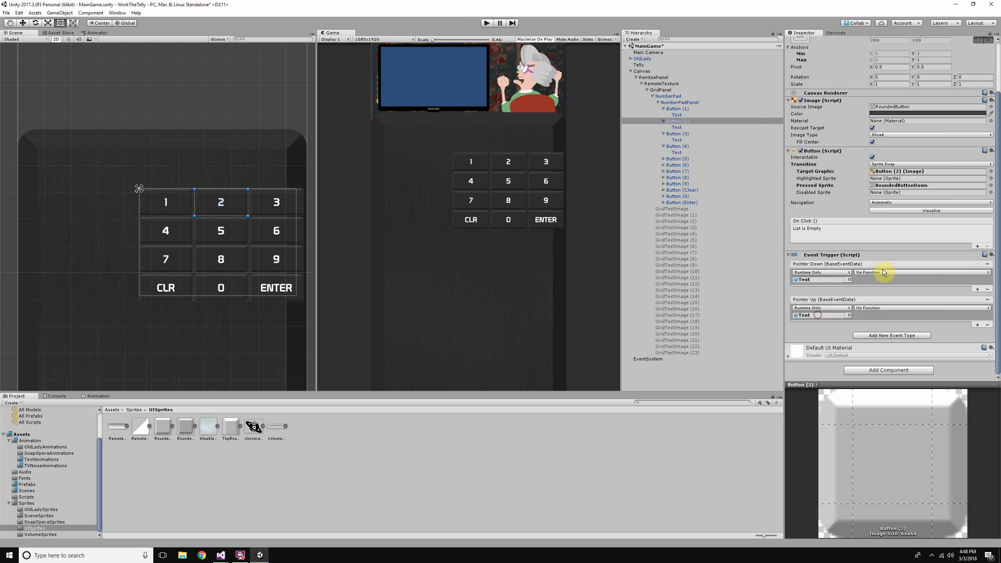
{"action": "left_click", "coordinate": [888, 274]}
{"action": "mouse_move", "coordinate": [887, 318]}
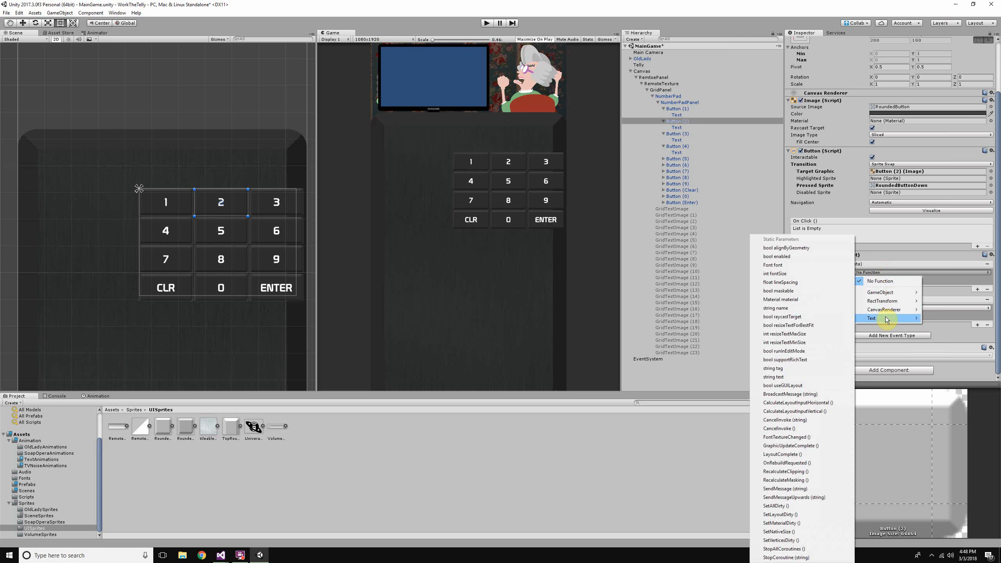
{"action": "left_click", "coordinate": [802, 274]}
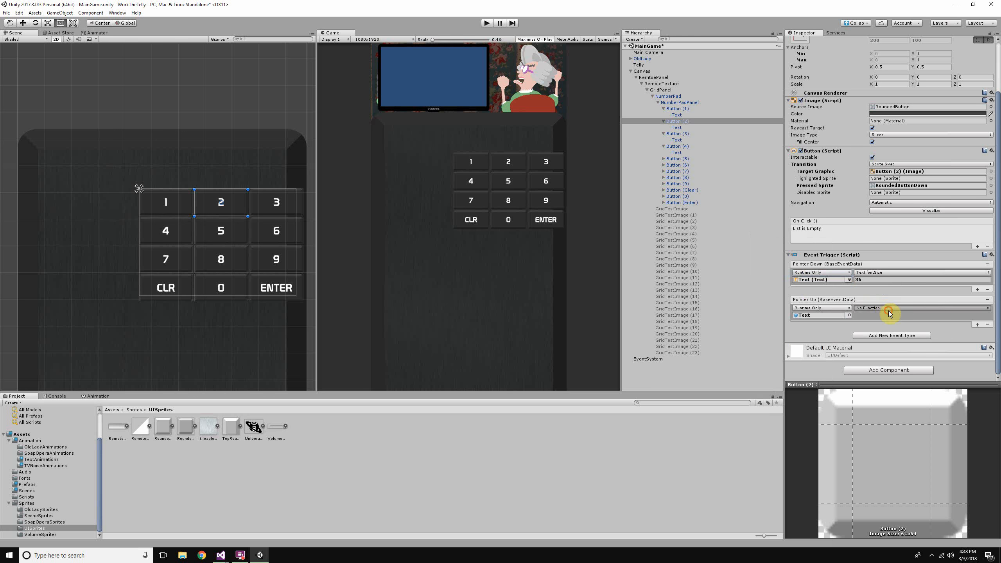
{"action": "left_click", "coordinate": [890, 308]}
{"action": "mouse_move", "coordinate": [894, 354]}
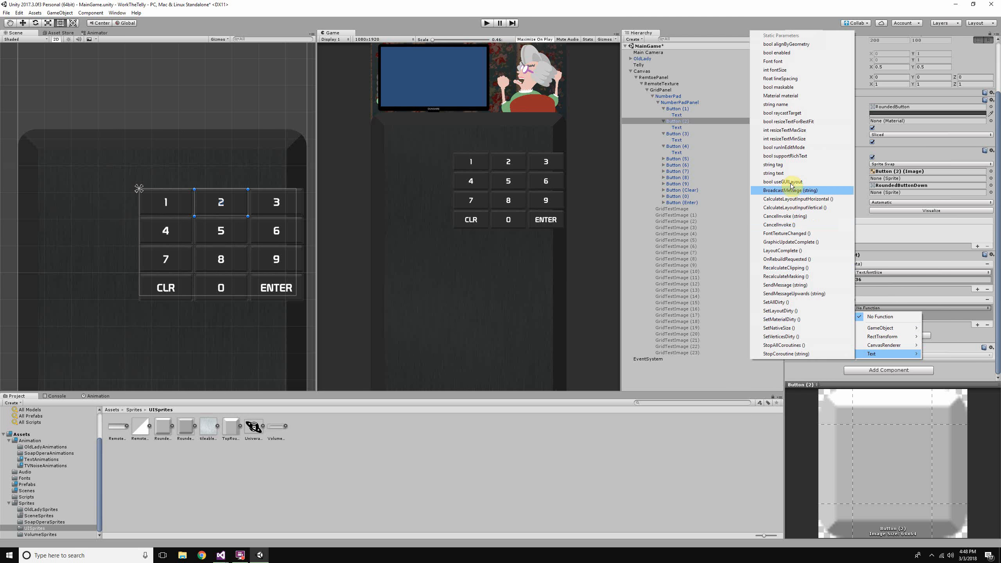
{"action": "left_click", "coordinate": [787, 69]}
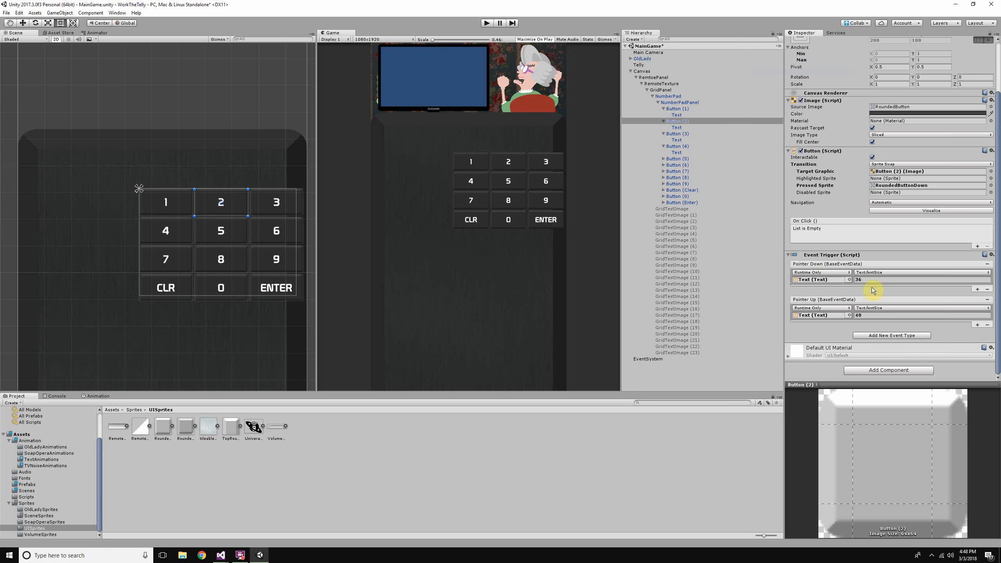
Step: Try to assign Button (3)'s Text child to its Pointer Down and Pointer Up events with Text.fontSize as both functions
{"action": "left_click", "coordinate": [679, 134]}
{"action": "left_click_drag", "start_coordinate": [676, 140], "coordinate": [823, 281]}
{"action": "left_click_drag", "start_coordinate": [675, 135], "coordinate": [824, 315]}
{"action": "left_click", "coordinate": [914, 273]}
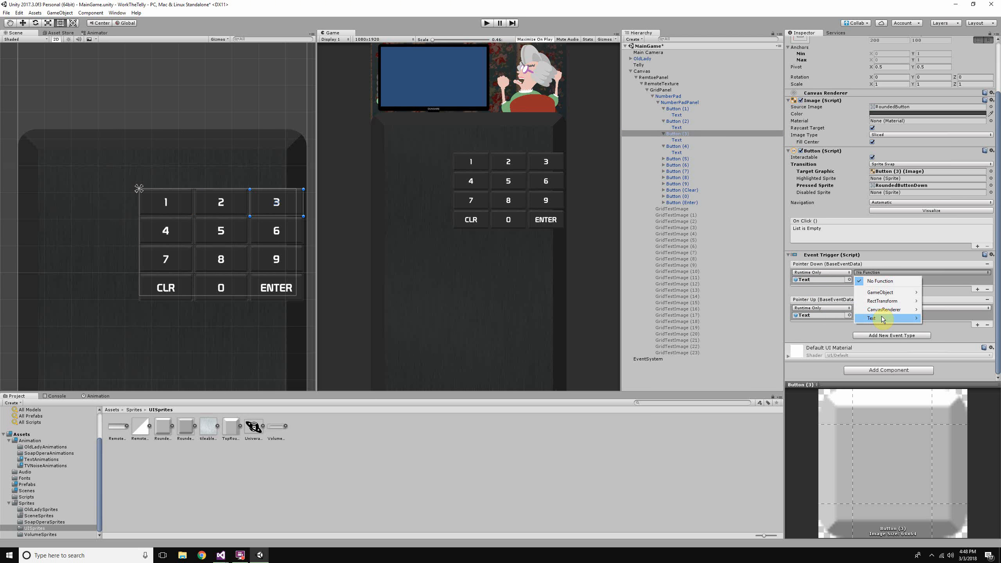
{"action": "mouse_move", "coordinate": [883, 320]}
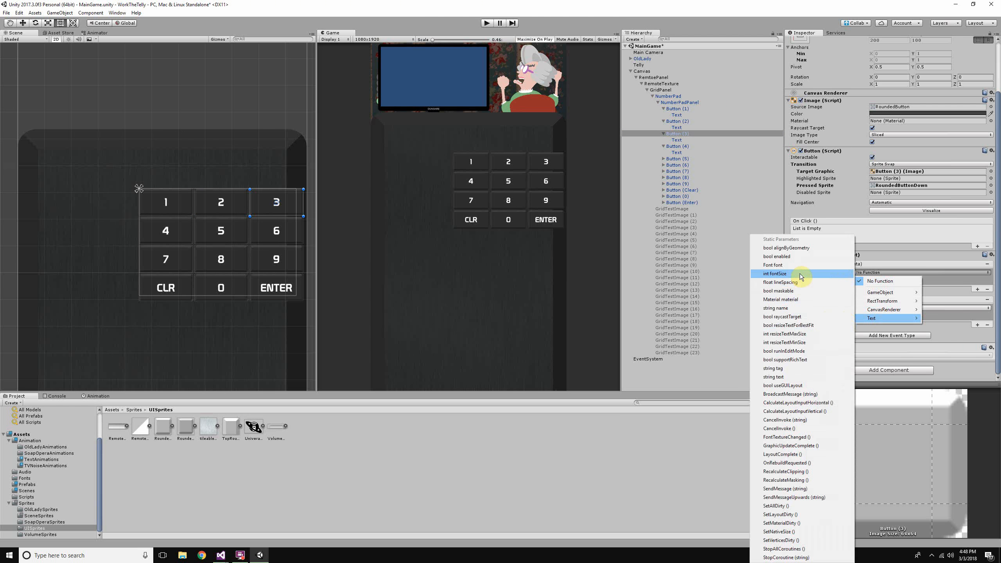
{"action": "left_click", "coordinate": [799, 274]}
{"action": "left_click", "coordinate": [883, 308]}
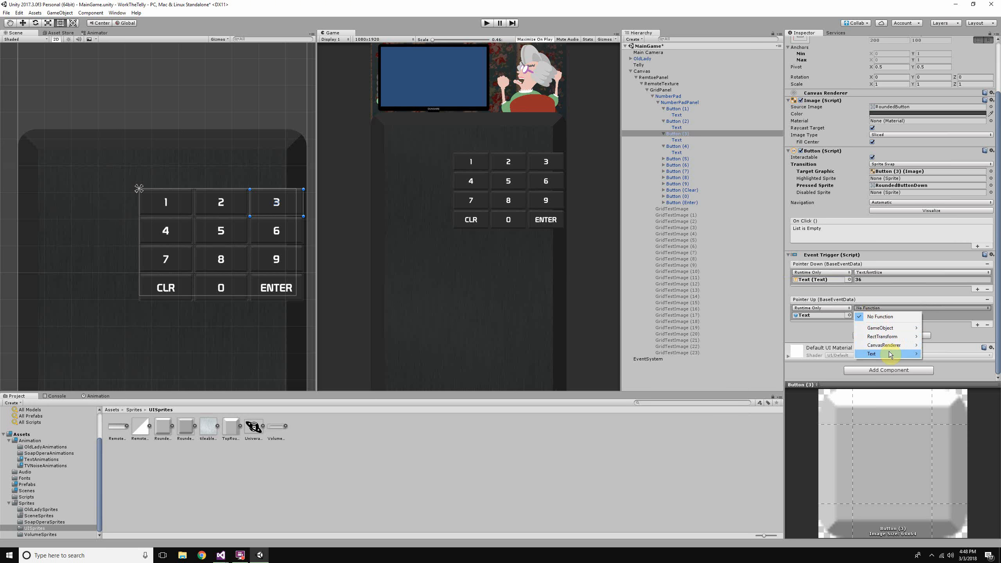
{"action": "mouse_move", "coordinate": [889, 353]}
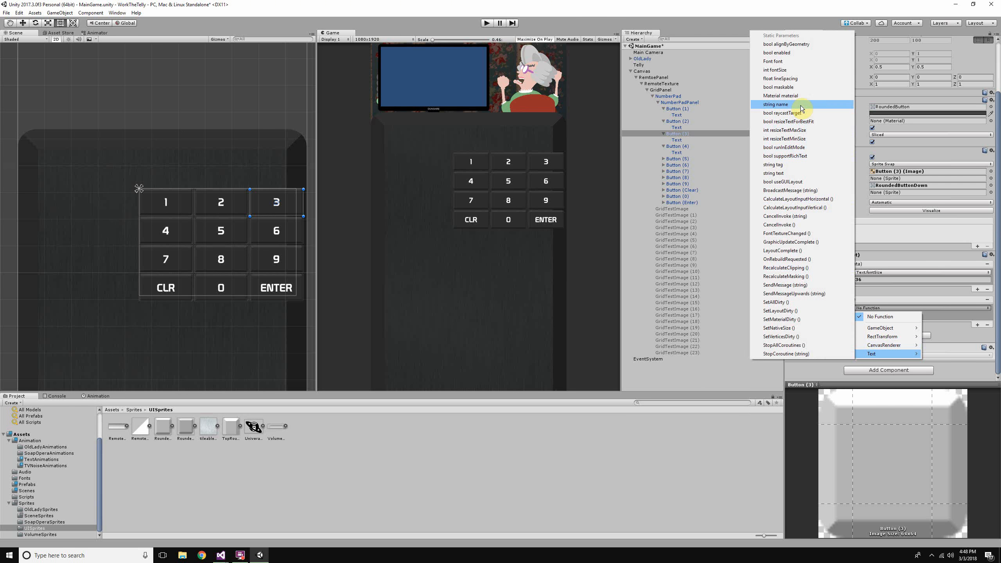
{"action": "left_click", "coordinate": [798, 70]}
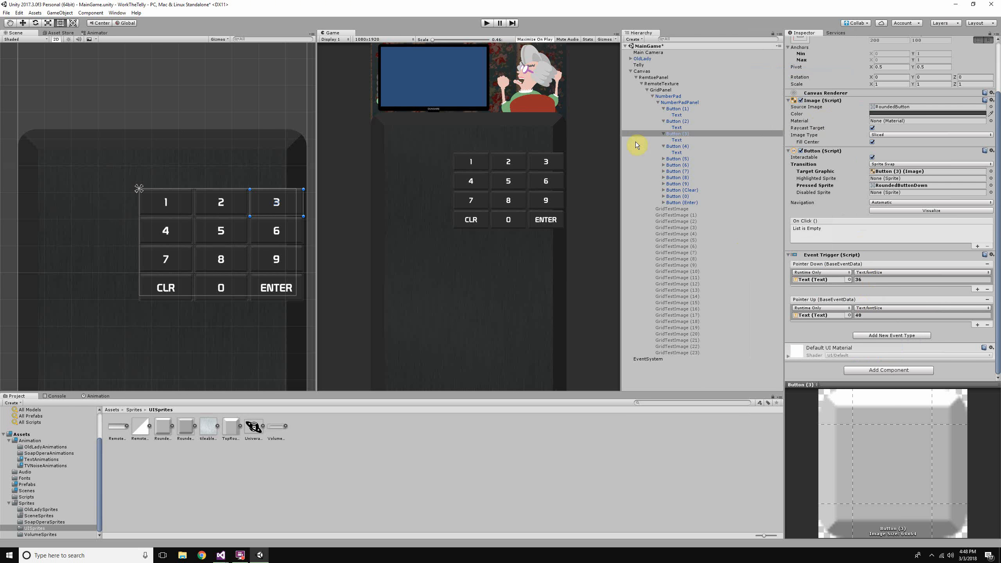
Step: Reassign Button (3)'s own Text child to both of its pointer events, and choose Text.fontSize again for Pointer Down and Pointer Up
{"action": "left_click", "coordinate": [684, 140]}
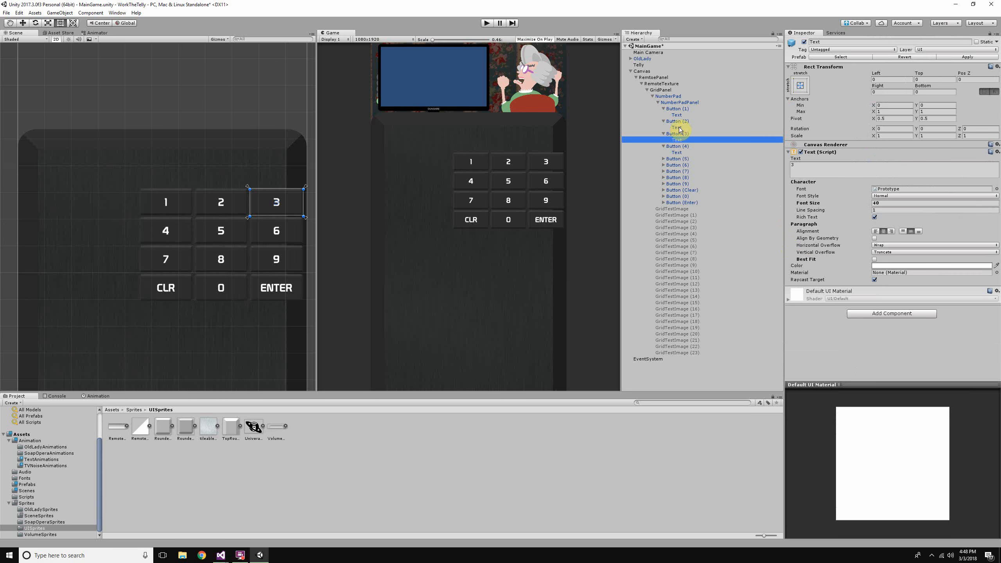
{"action": "left_click", "coordinate": [679, 134]}
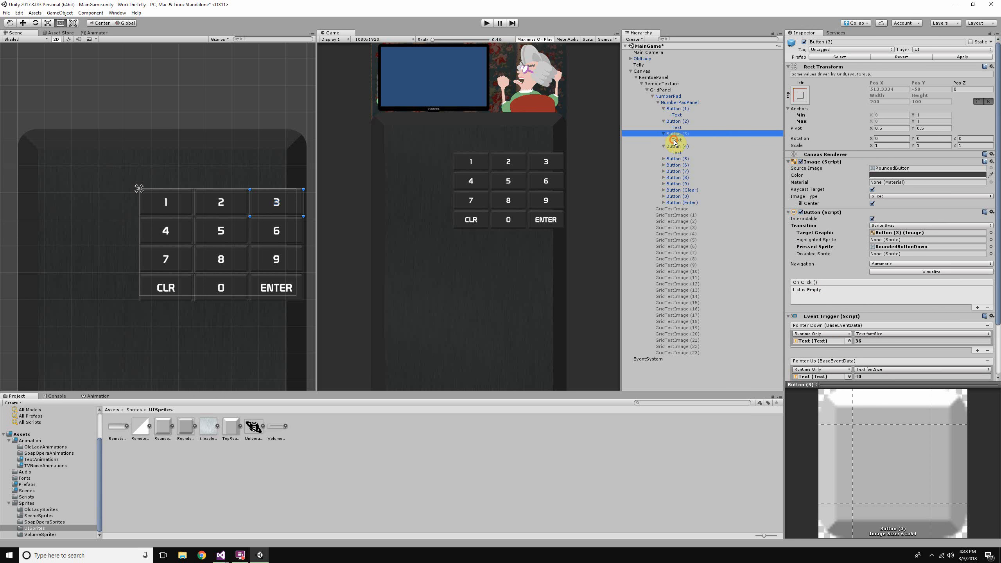
{"action": "left_click_drag", "start_coordinate": [674, 140], "coordinate": [834, 343]}
{"action": "scroll", "coordinate": [823, 259], "scroll_direction": "down", "scroll_amount": 3}
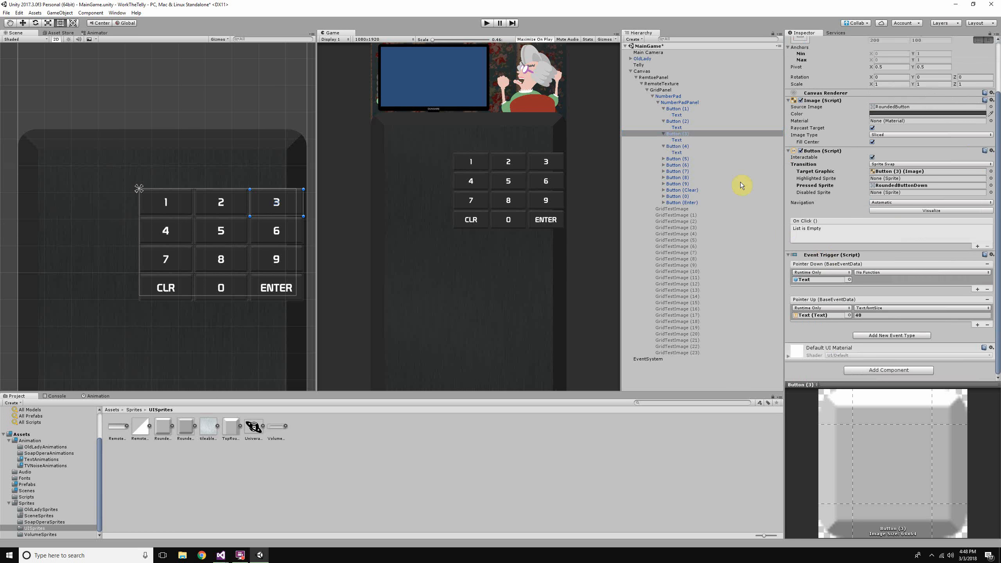
{"action": "left_click_drag", "start_coordinate": [687, 143], "coordinate": [815, 318]}
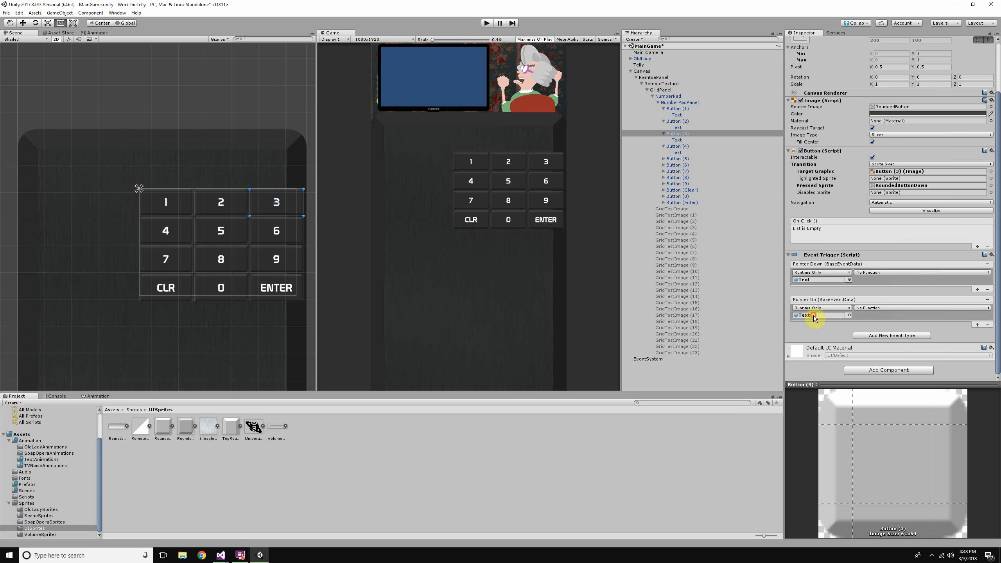
{"action": "left_click", "coordinate": [892, 272]}
{"action": "mouse_move", "coordinate": [887, 321]}
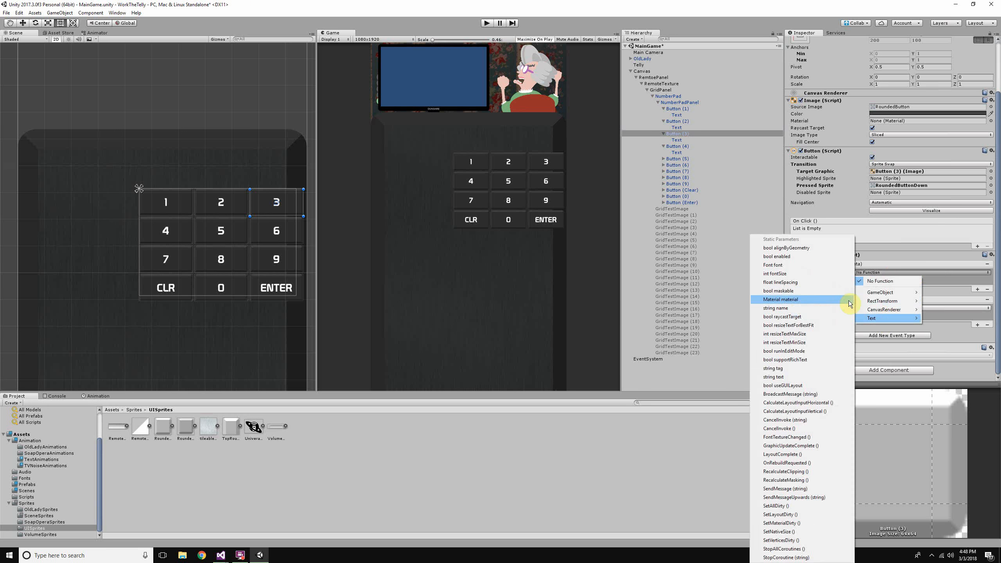
{"action": "left_click", "coordinate": [816, 274]}
{"action": "left_click", "coordinate": [877, 308]}
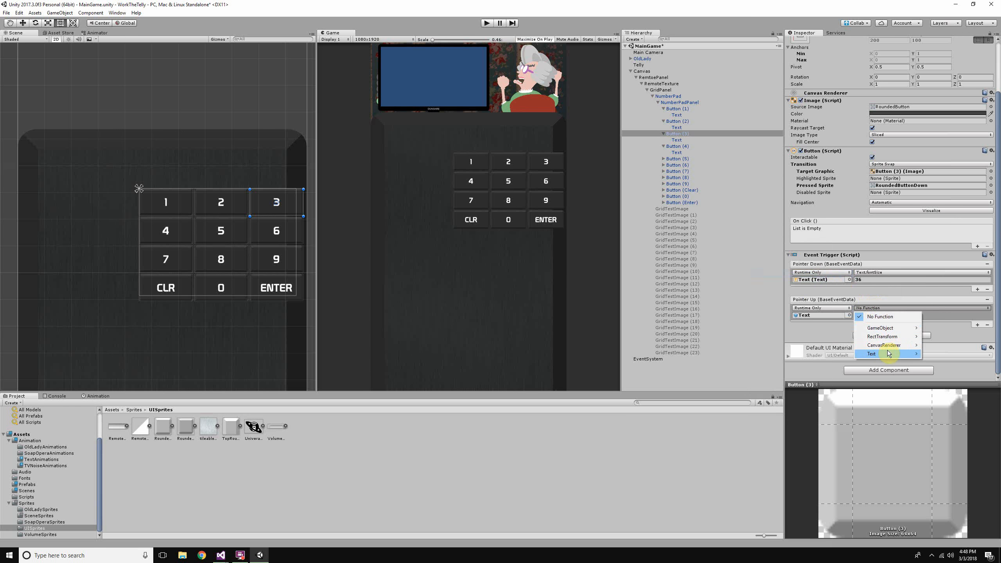
{"action": "mouse_move", "coordinate": [889, 354]}
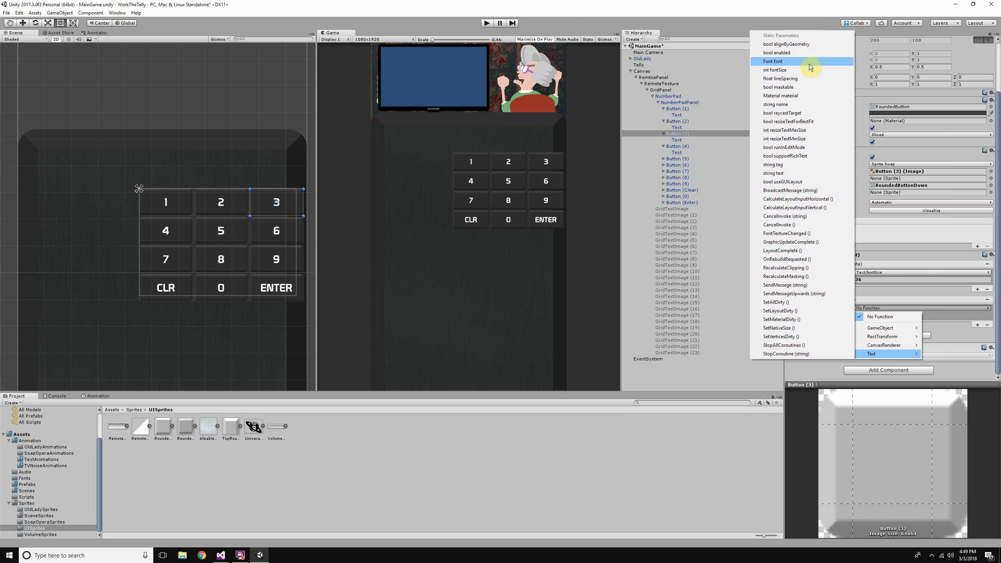
{"action": "left_click", "coordinate": [774, 69]}
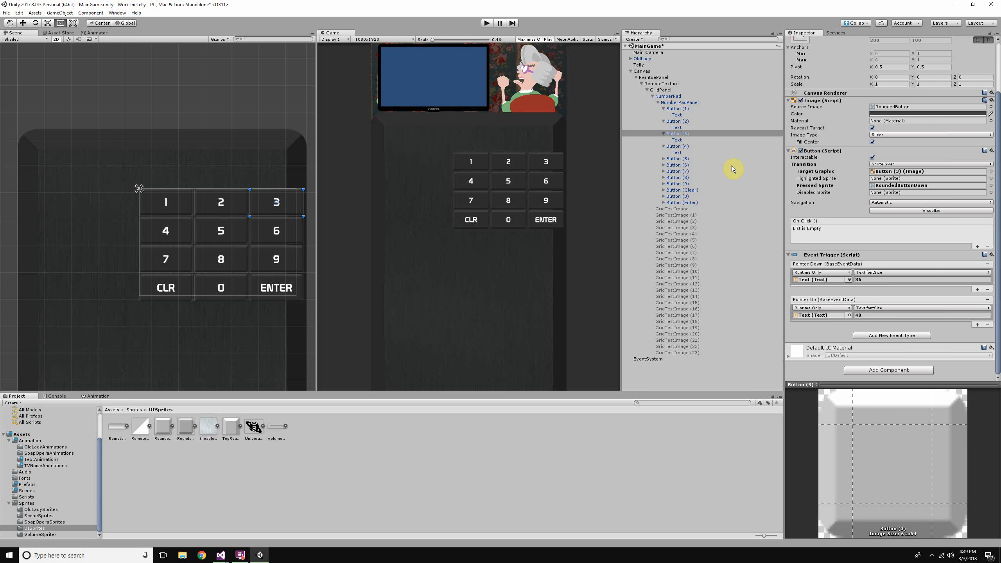
Step: Assign Button (4)'s own Text child to its Pointer Down and Pointer Up events, and set both functions to Text.fontSize
{"action": "left_click", "coordinate": [677, 147]}
{"action": "left_click_drag", "start_coordinate": [683, 154], "coordinate": [822, 280]}
{"action": "left_click_drag", "start_coordinate": [679, 153], "coordinate": [806, 315]}
{"action": "left_click", "coordinate": [885, 273]}
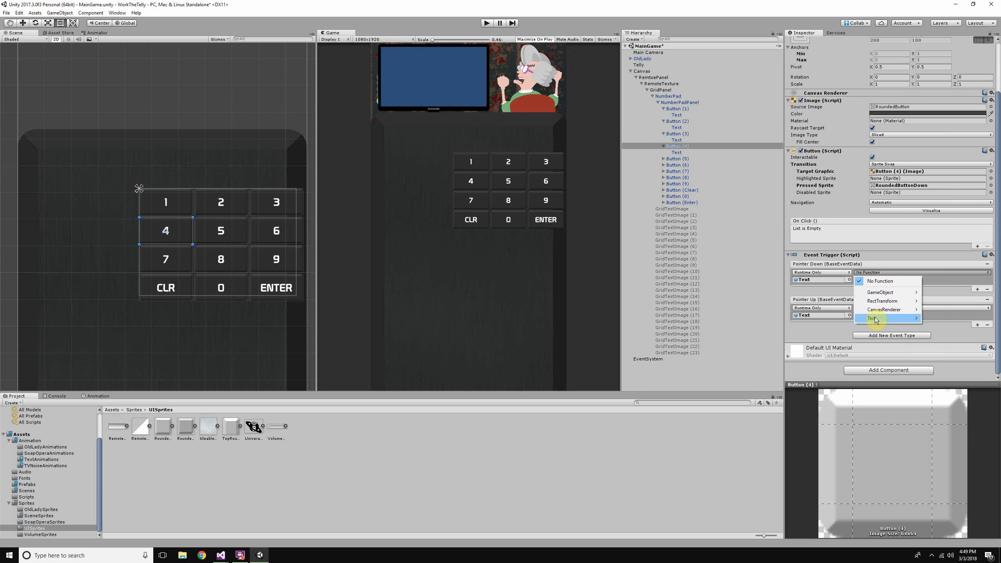
{"action": "mouse_move", "coordinate": [878, 318]}
{"action": "left_click", "coordinate": [813, 275]}
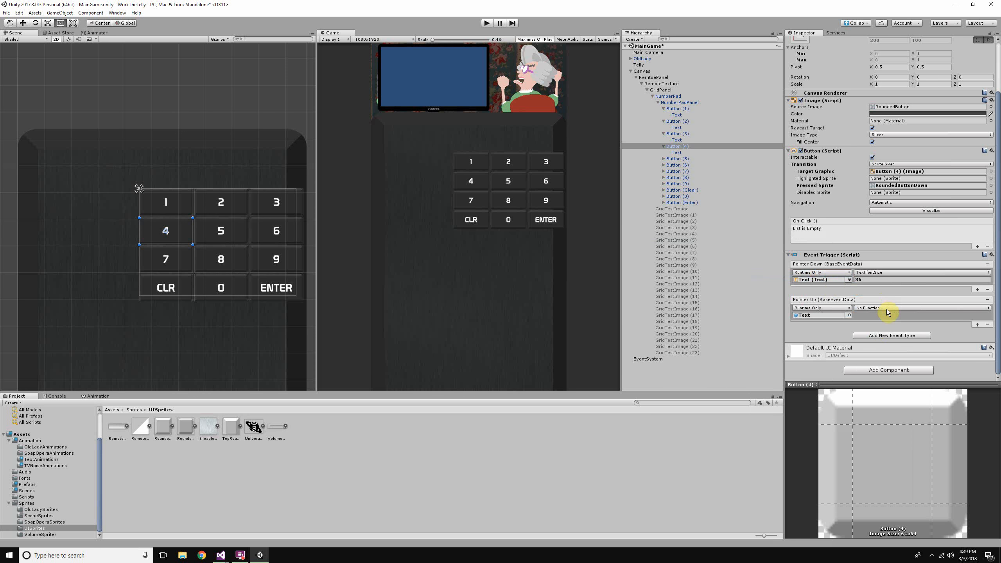
{"action": "left_click", "coordinate": [888, 308]}
{"action": "mouse_move", "coordinate": [887, 354]}
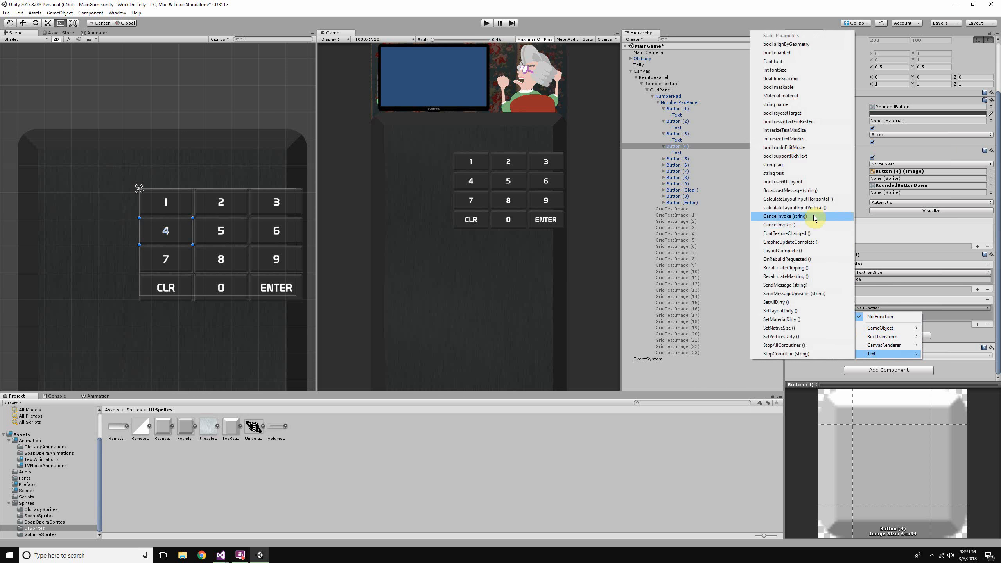
{"action": "left_click", "coordinate": [815, 69]}
Step: Assign Button (5)'s own Text child to its Pointer Down and Pointer Up events, and set both functions to Text.fontSize
{"action": "left_click", "coordinate": [677, 159]}
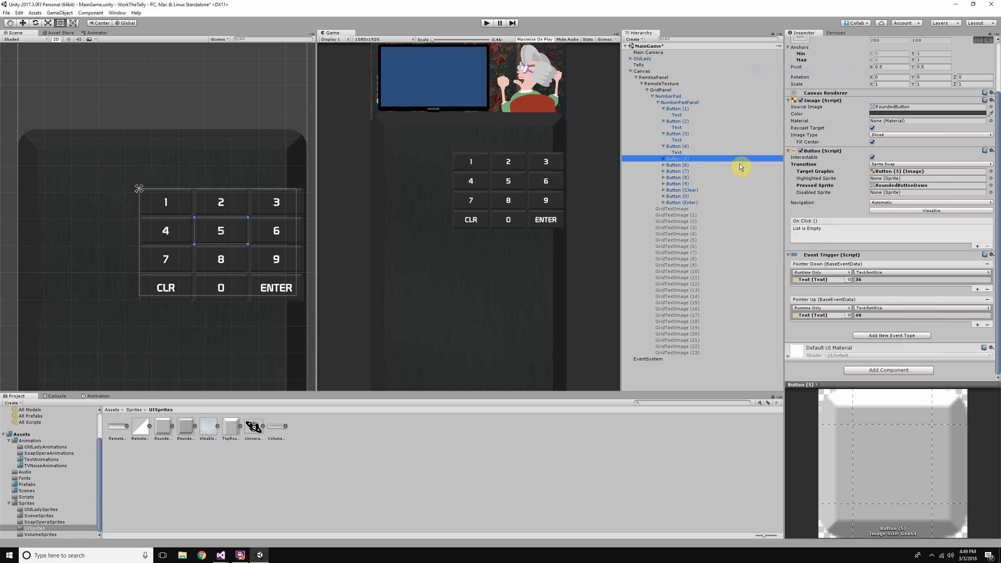
{"action": "left_click", "coordinate": [663, 159]}
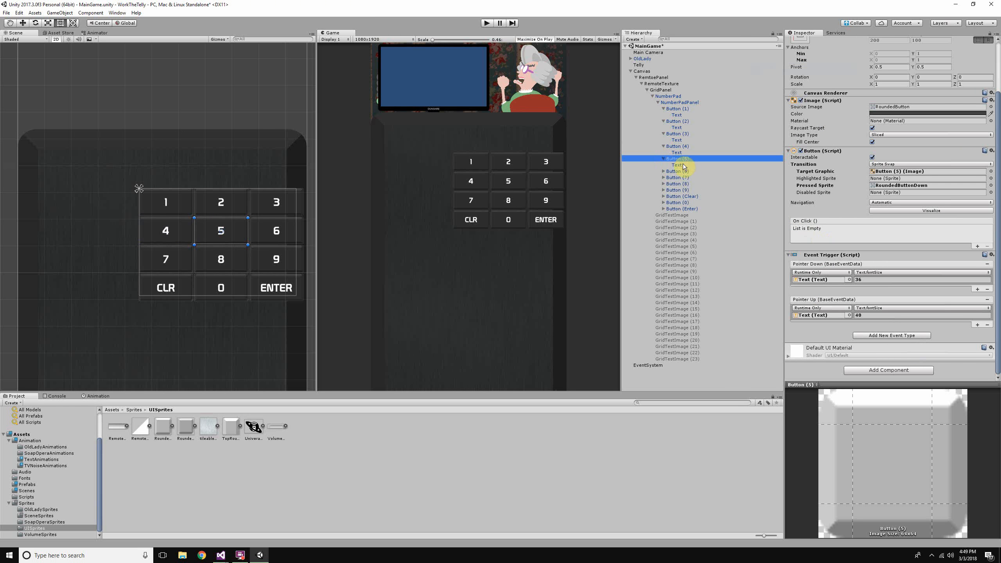
{"action": "left_click_drag", "start_coordinate": [679, 165], "coordinate": [821, 281]}
{"action": "left_click_drag", "start_coordinate": [677, 166], "coordinate": [806, 315]}
{"action": "left_click", "coordinate": [886, 273]}
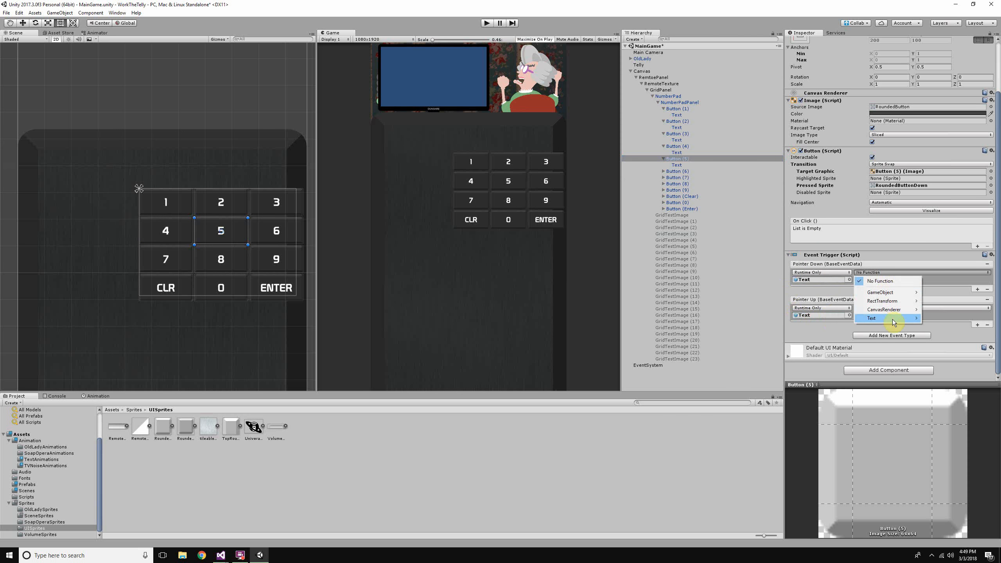
{"action": "mouse_move", "coordinate": [893, 318]}
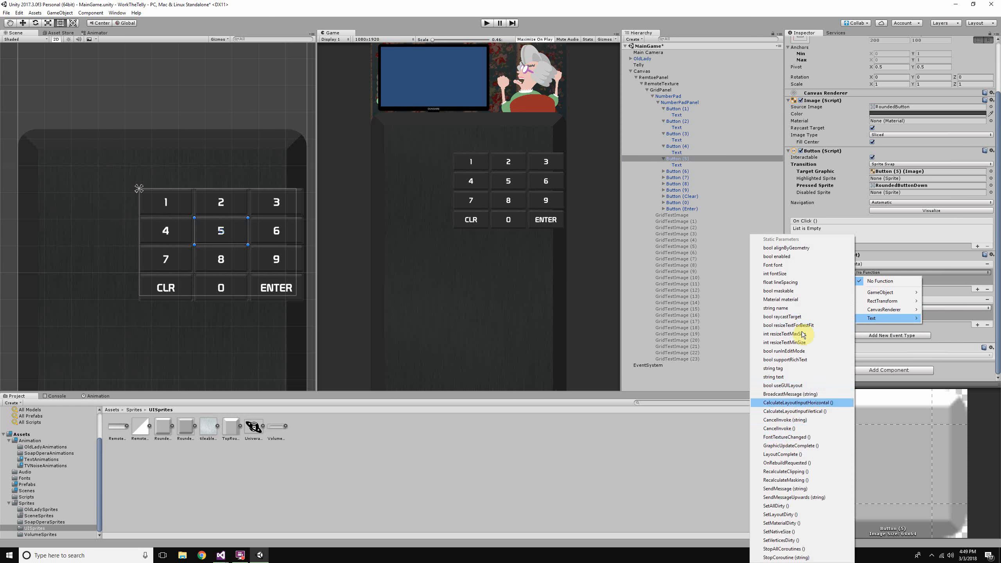
{"action": "left_click", "coordinate": [784, 274]}
{"action": "left_click", "coordinate": [878, 310]}
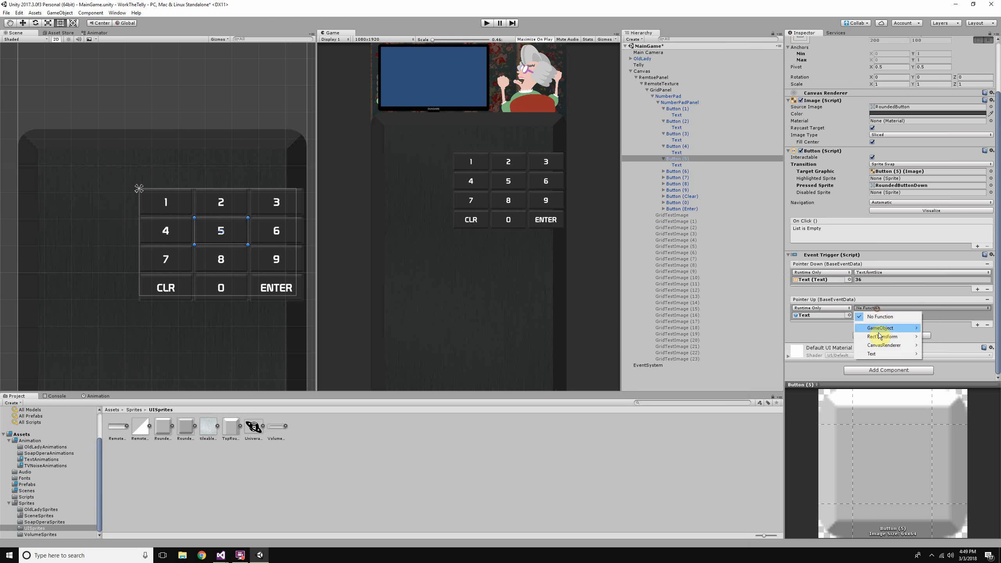
{"action": "mouse_move", "coordinate": [883, 354]}
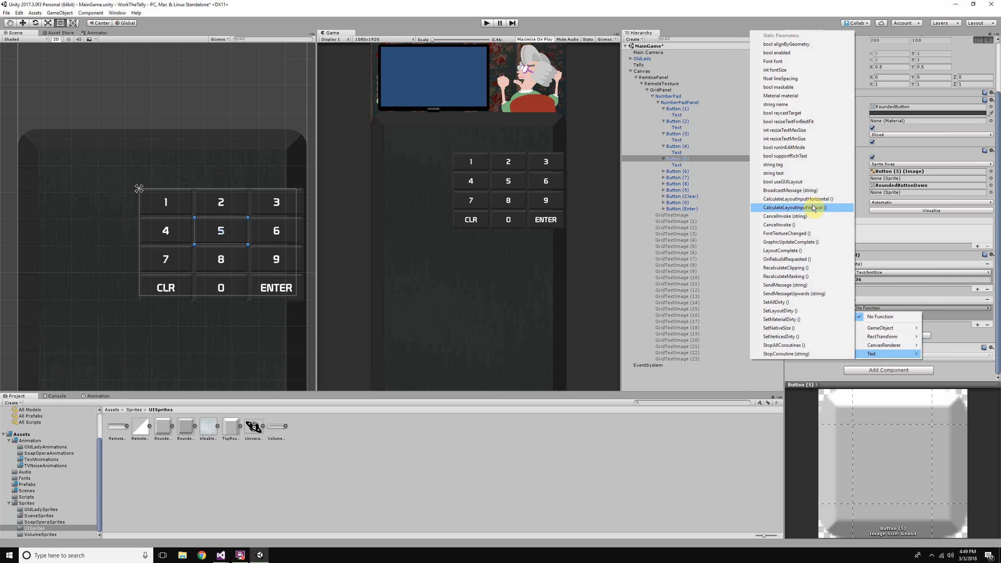
{"action": "left_click", "coordinate": [808, 70]}
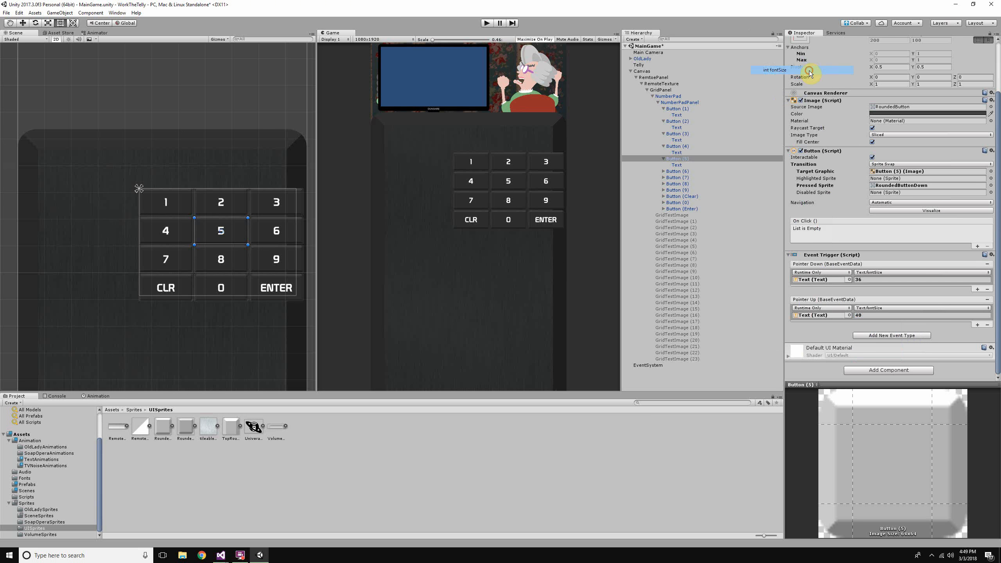
Step: Assign Button (6)'s own Text child to its Pointer Down event and set the function to Text.fontSize
{"action": "left_click", "coordinate": [663, 171]}
{"action": "left_click", "coordinate": [678, 172]}
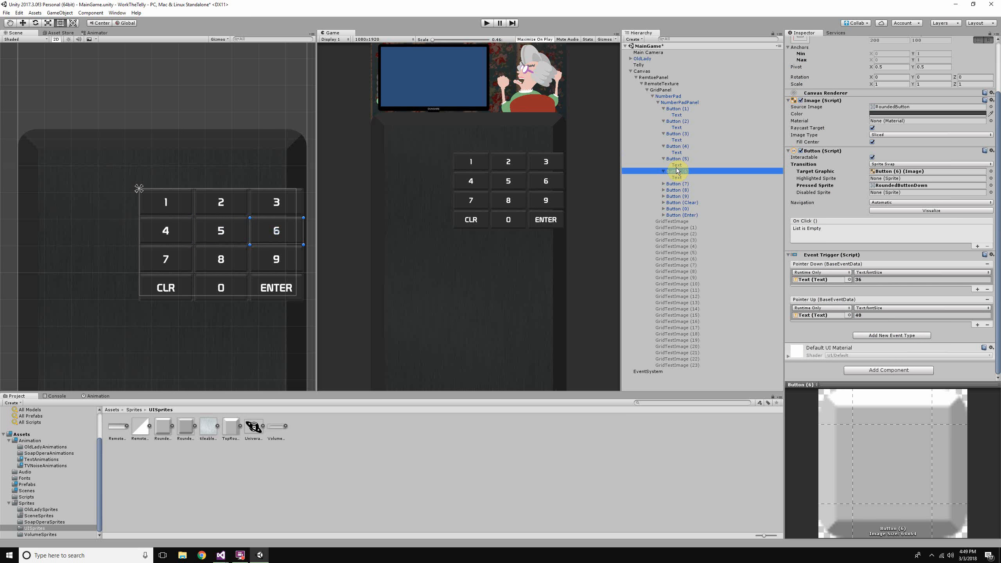
{"action": "left_click_drag", "start_coordinate": [677, 178], "coordinate": [823, 281]}
{"action": "left_click", "coordinate": [898, 273]}
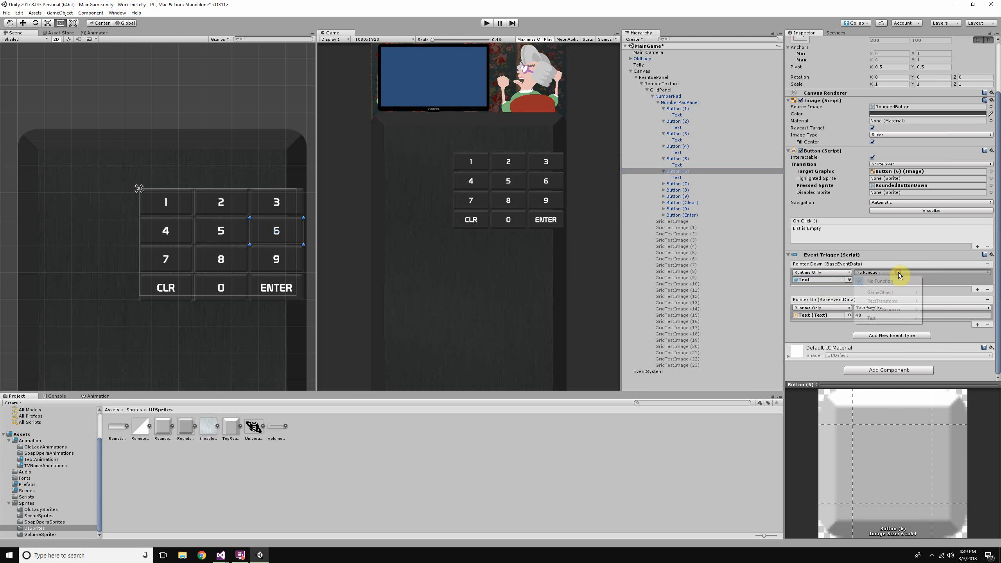
{"action": "mouse_move", "coordinate": [899, 318]}
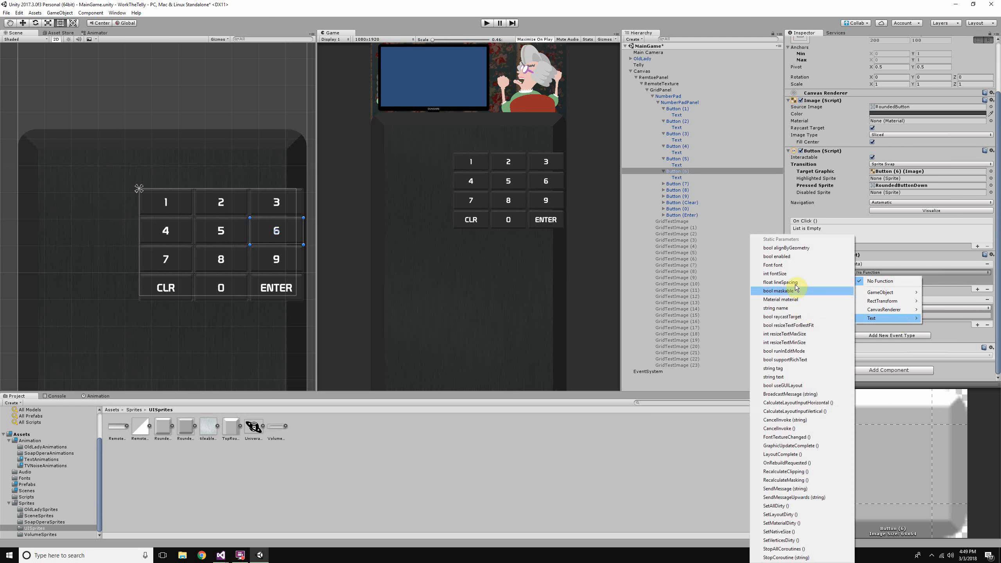
{"action": "left_click", "coordinate": [799, 275]}
Step: Assign Button (6)'s own Text child to its Pointer Up event and set the function to Text.fontSize
{"action": "left_click", "coordinate": [889, 309]}
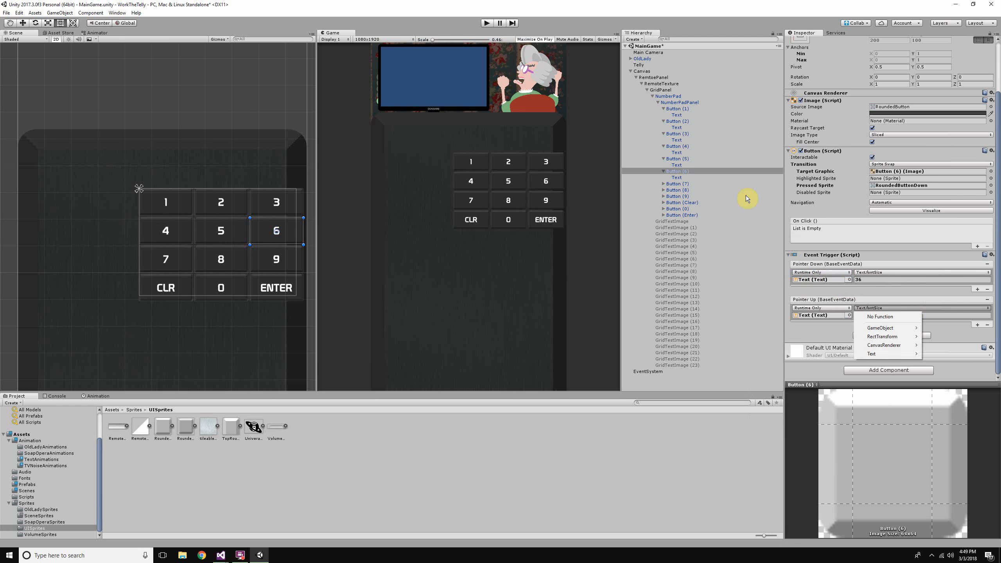
{"action": "left_click", "coordinate": [705, 178]}
{"action": "left_click", "coordinate": [684, 172]}
{"action": "left_click_drag", "start_coordinate": [683, 177], "coordinate": [825, 377]}
{"action": "left_click", "coordinate": [872, 370]}
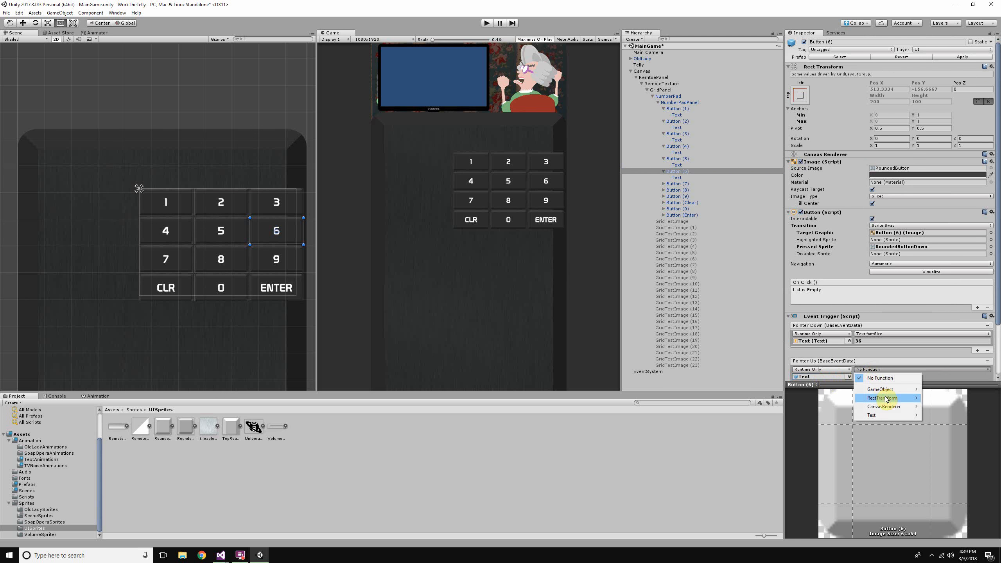
{"action": "mouse_move", "coordinate": [887, 407]}
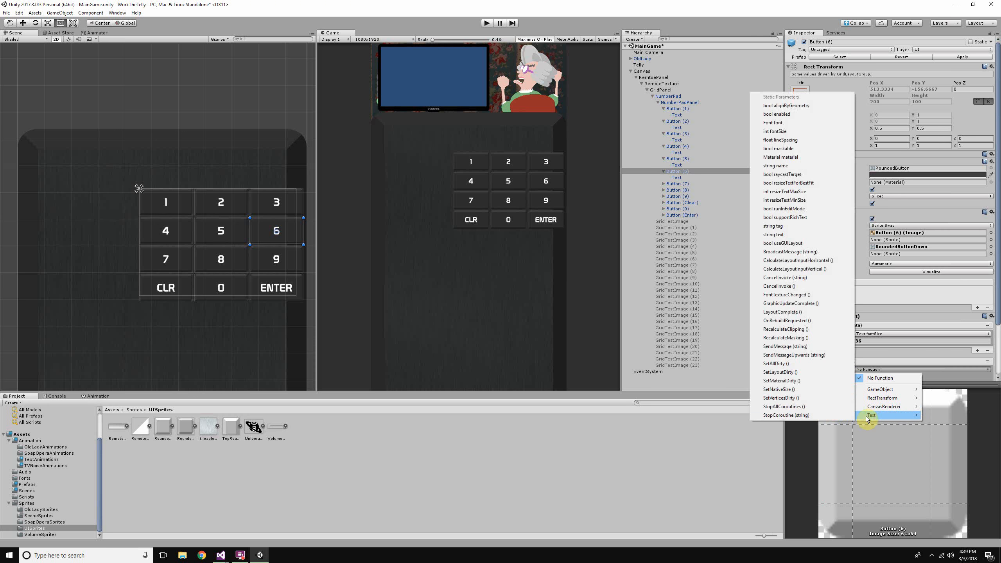
{"action": "left_click", "coordinate": [801, 131]}
{"action": "scroll", "coordinate": [902, 252], "scroll_direction": "down", "scroll_amount": 3}
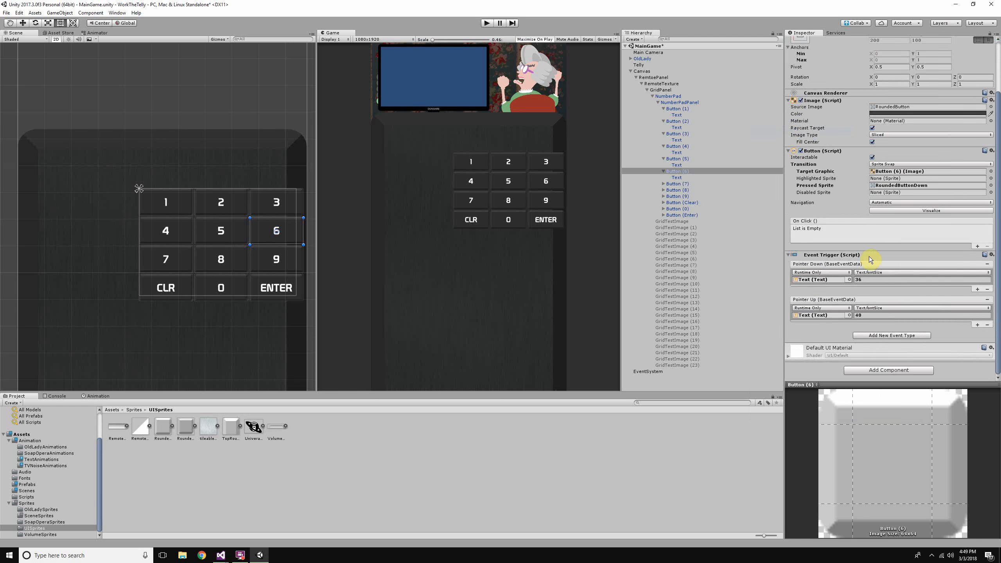
Step: Select Button (7) with its Text child expanded in the hierarchy, and bring its Event Trigger settings into view
{"action": "left_click", "coordinate": [673, 186]}
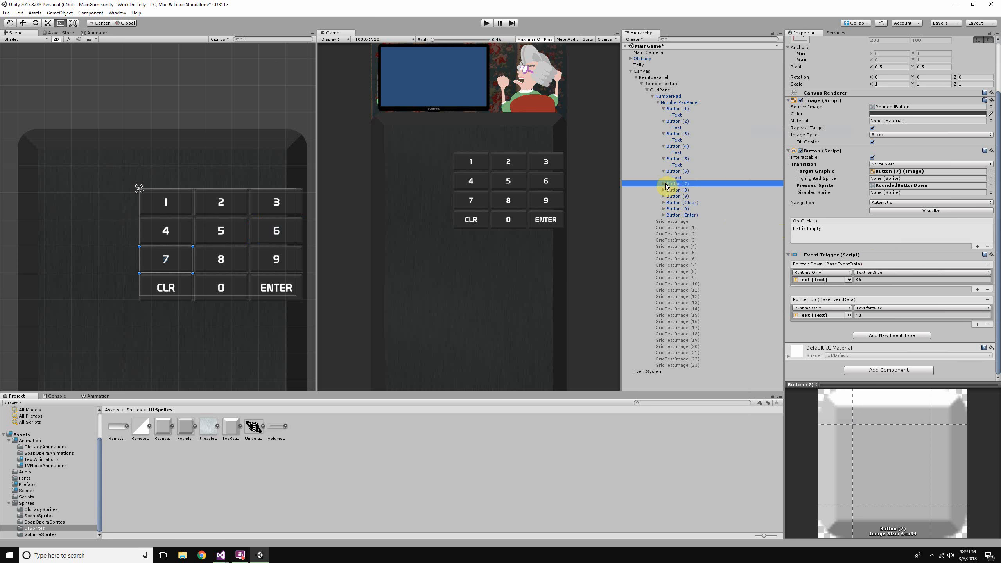
{"action": "left_click", "coordinate": [664, 184]}
{"action": "left_click", "coordinate": [681, 191]}
{"action": "left_click", "coordinate": [687, 185]}
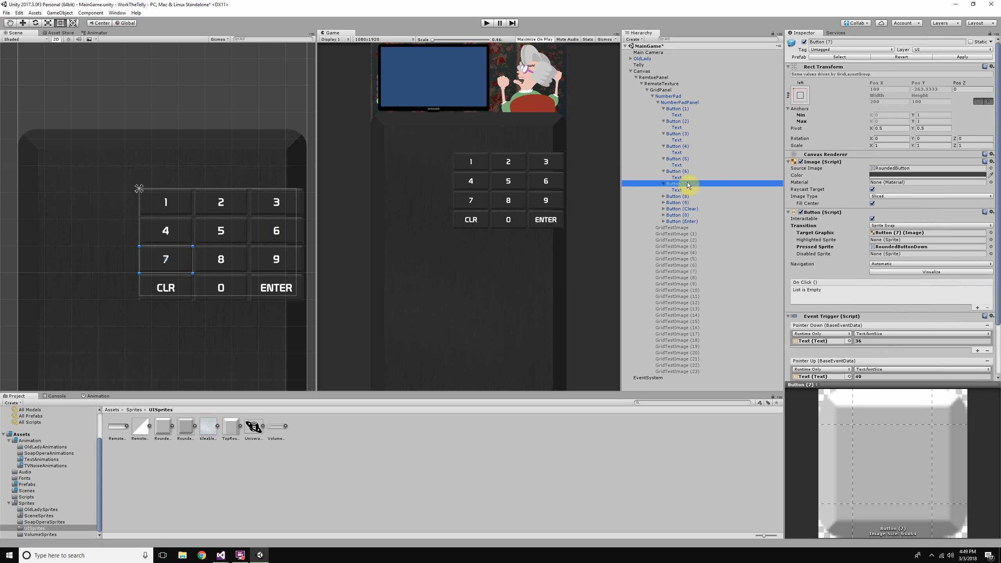
{"action": "scroll", "coordinate": [861, 261], "scroll_direction": "down", "scroll_amount": 3}
{"action": "left_click", "coordinate": [672, 191]}
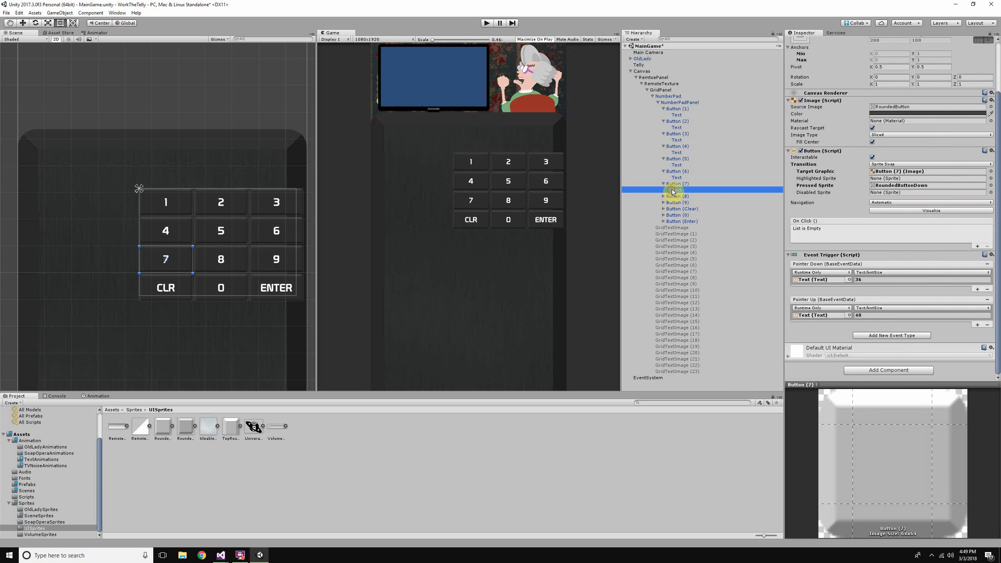
{"action": "left_click", "coordinate": [677, 184]}
{"action": "scroll", "coordinate": [869, 267], "scroll_direction": "down", "scroll_amount": 3}
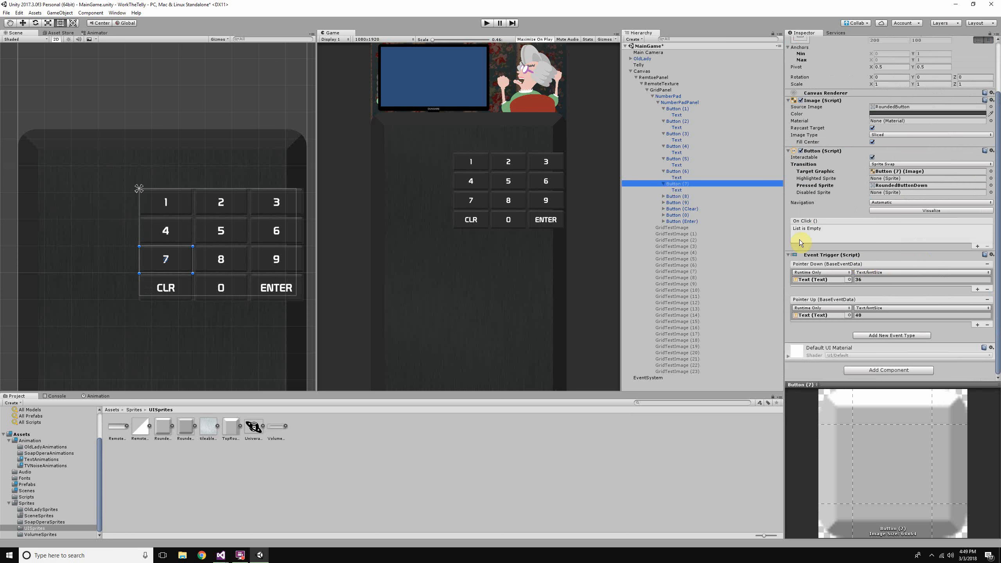
{"action": "left_click", "coordinate": [693, 190]}
{"action": "left_click", "coordinate": [693, 184]}
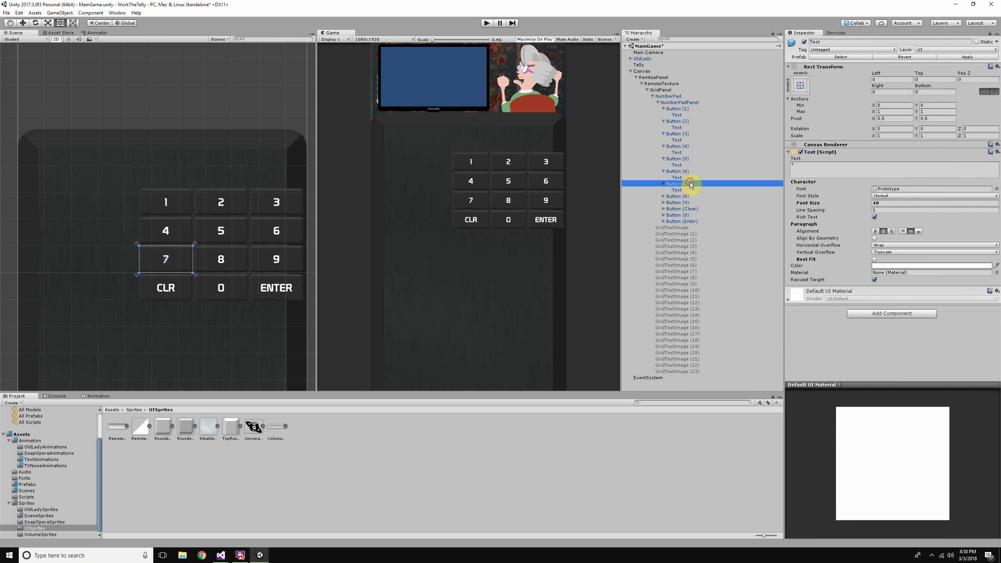
{"action": "left_click", "coordinate": [918, 334]}
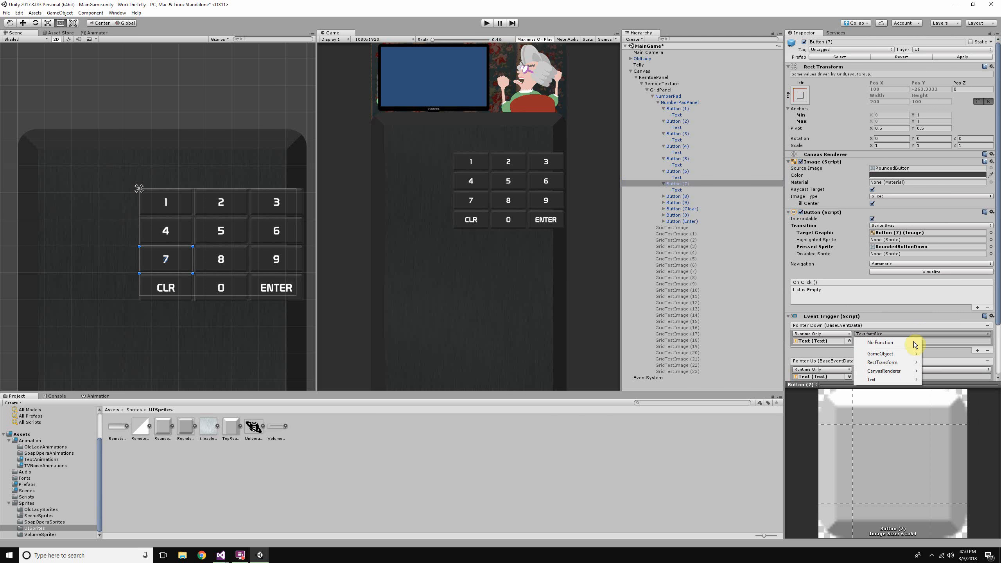
{"action": "mouse_move", "coordinate": [899, 382]}
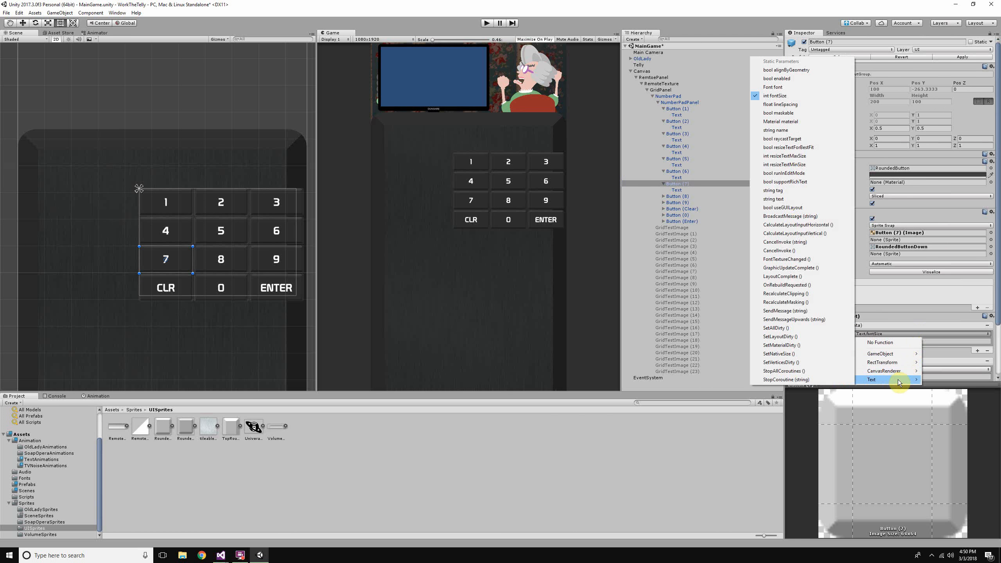
{"action": "left_click", "coordinate": [688, 185]}
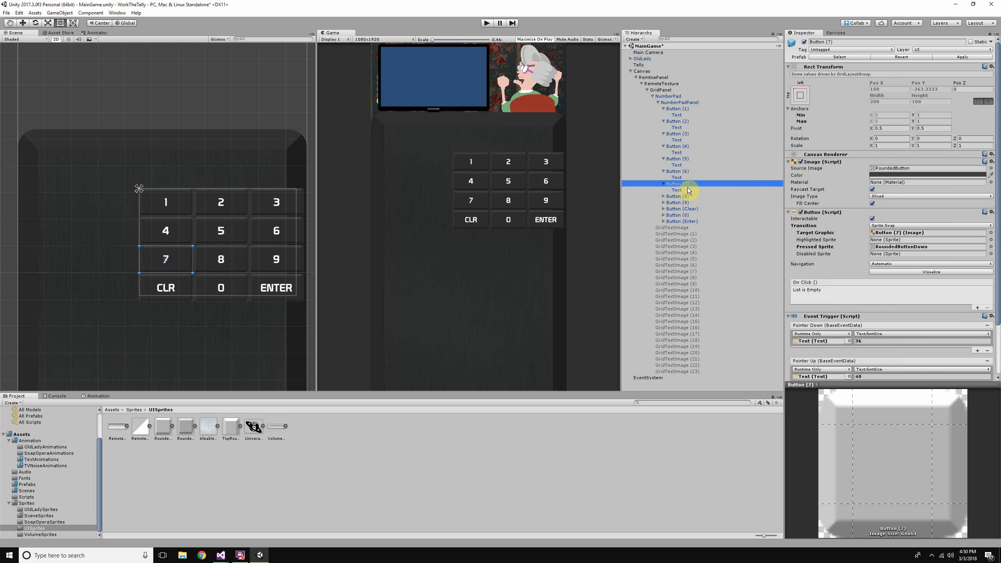
Step: Assign Button (7)'s own Text child to its Pointer Down and Pointer Up events, and set both functions to Text.fontSize
{"action": "left_click_drag", "start_coordinate": [683, 193], "coordinate": [823, 342]}
{"action": "left_click_drag", "start_coordinate": [832, 378], "coordinate": [832, 379]}
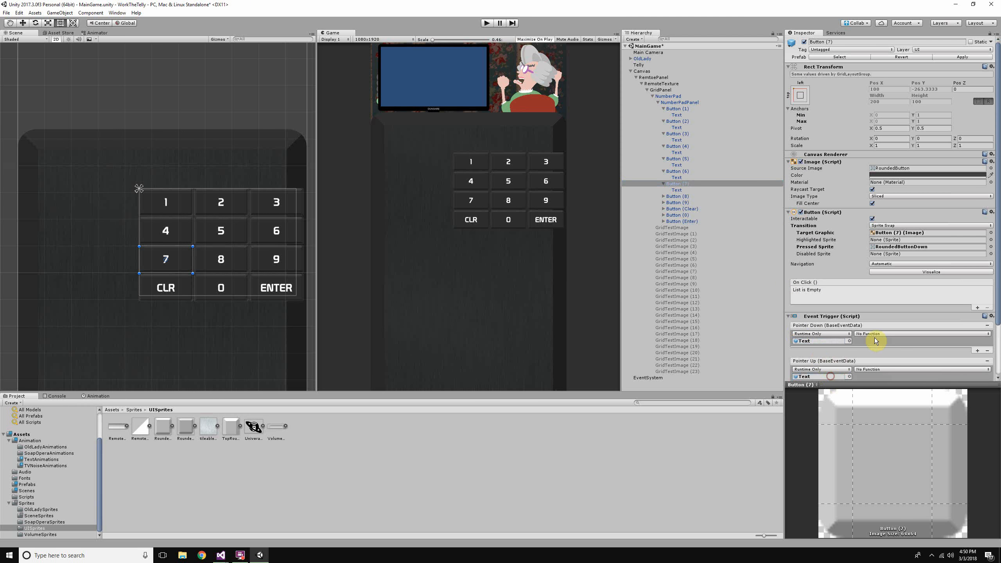
{"action": "left_click", "coordinate": [879, 334]}
{"action": "mouse_move", "coordinate": [885, 382]}
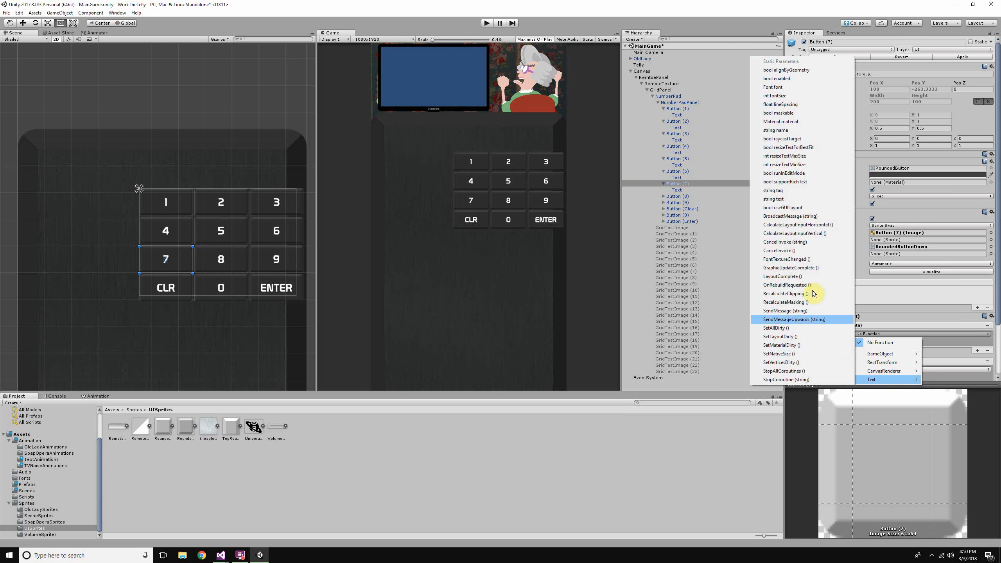
{"action": "left_click", "coordinate": [798, 97]}
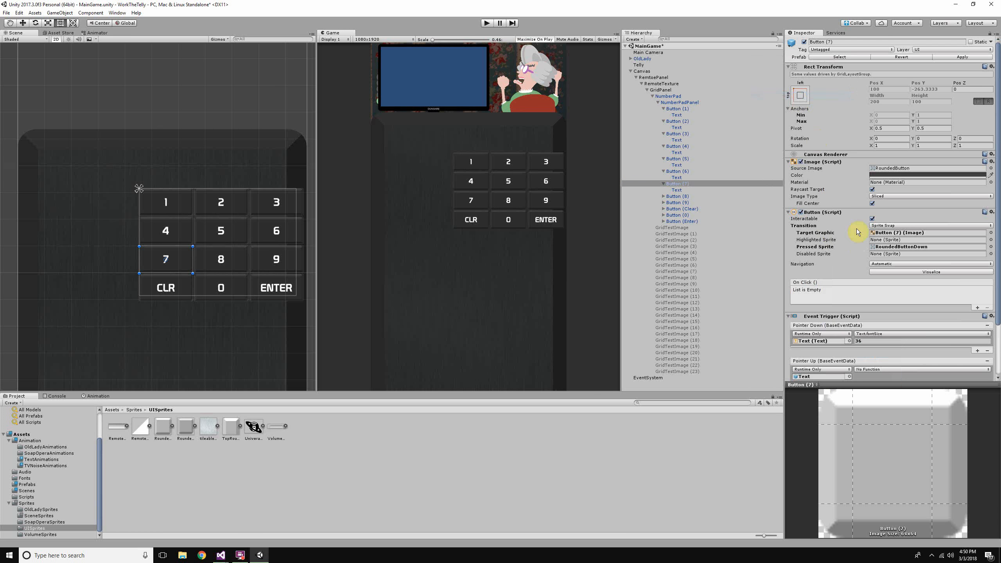
{"action": "left_click", "coordinate": [906, 371]}
{"action": "mouse_move", "coordinate": [893, 417]}
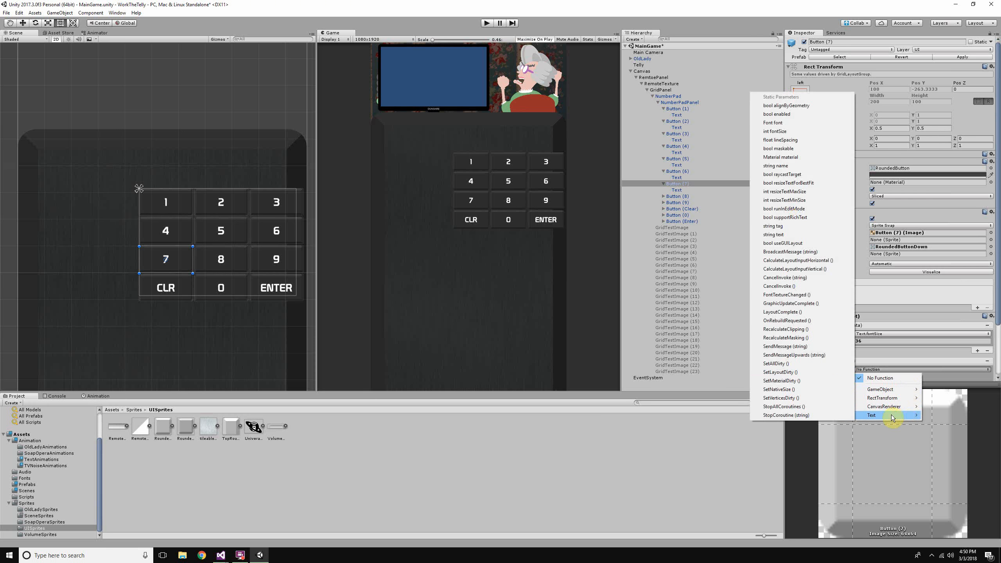
{"action": "left_click", "coordinate": [775, 131]}
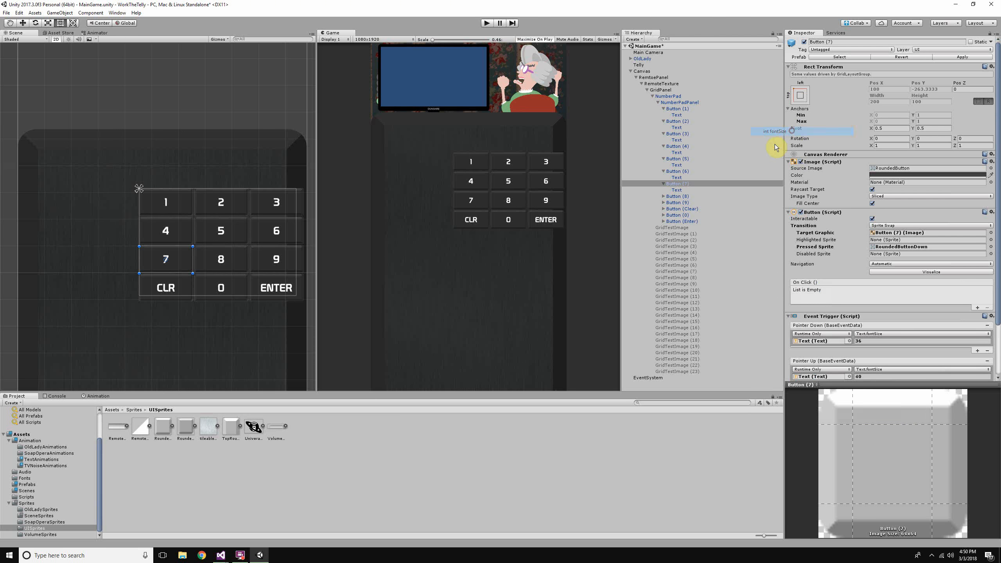
Step: Assign Button (8)'s own Text child to its Pointer Down and Pointer Up events, and set both functions to Text.fontSize
{"action": "left_click", "coordinate": [663, 196]}
{"action": "left_click", "coordinate": [677, 196]}
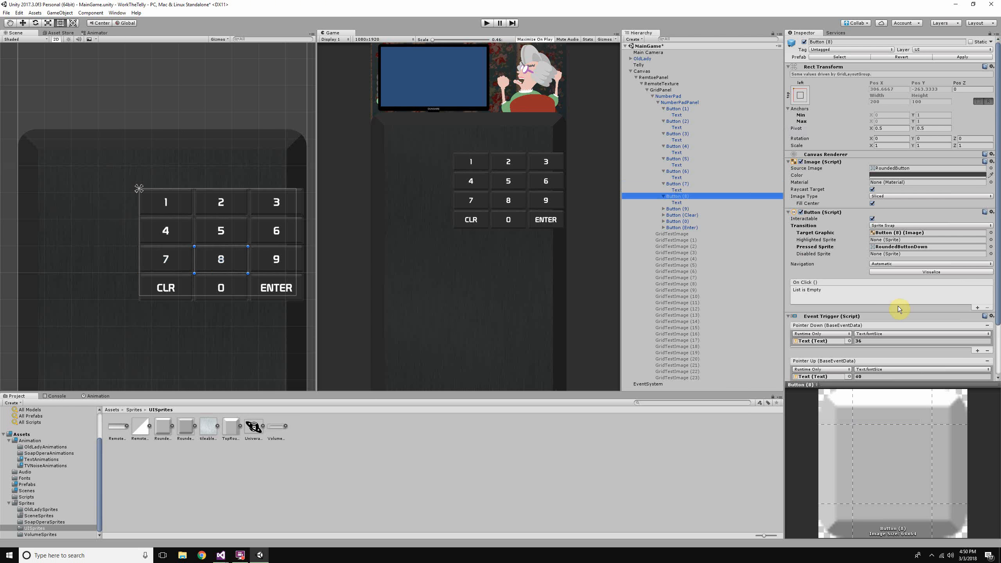
{"action": "scroll", "coordinate": [902, 316], "scroll_direction": "down", "scroll_amount": 2}
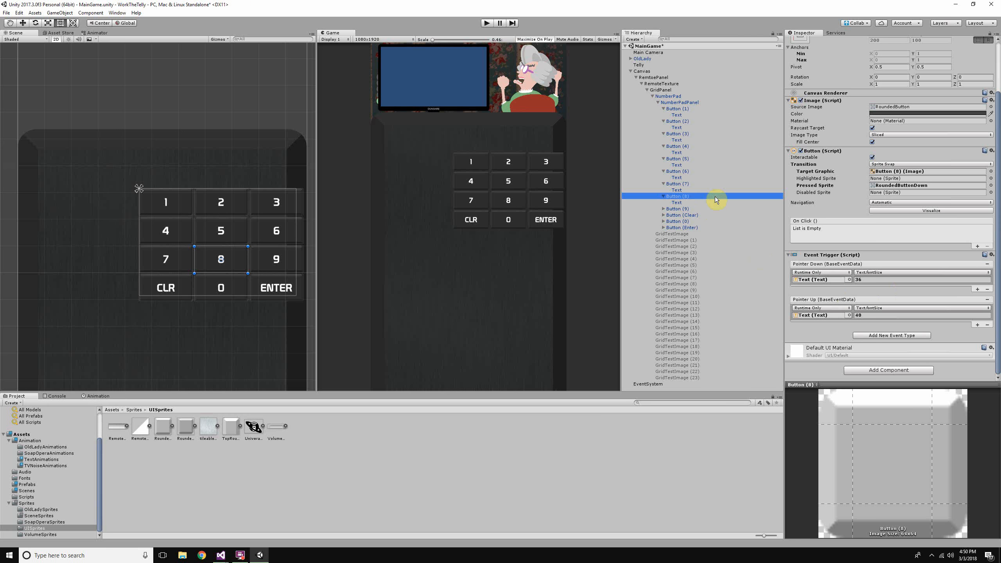
{"action": "left_click_drag", "start_coordinate": [676, 202], "coordinate": [804, 280]}
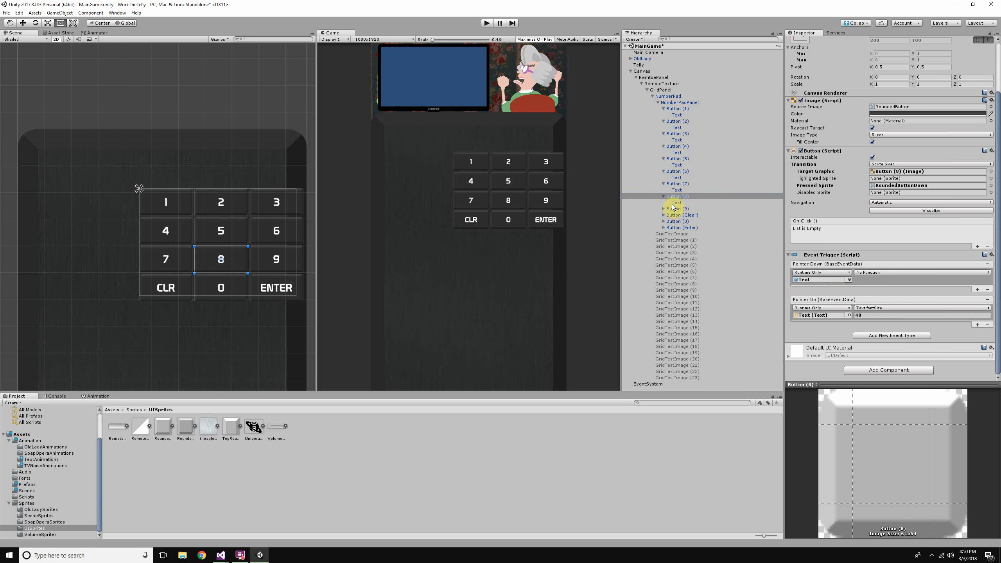
{"action": "left_click_drag", "start_coordinate": [673, 205], "coordinate": [808, 315]}
{"action": "left_click", "coordinate": [889, 273]}
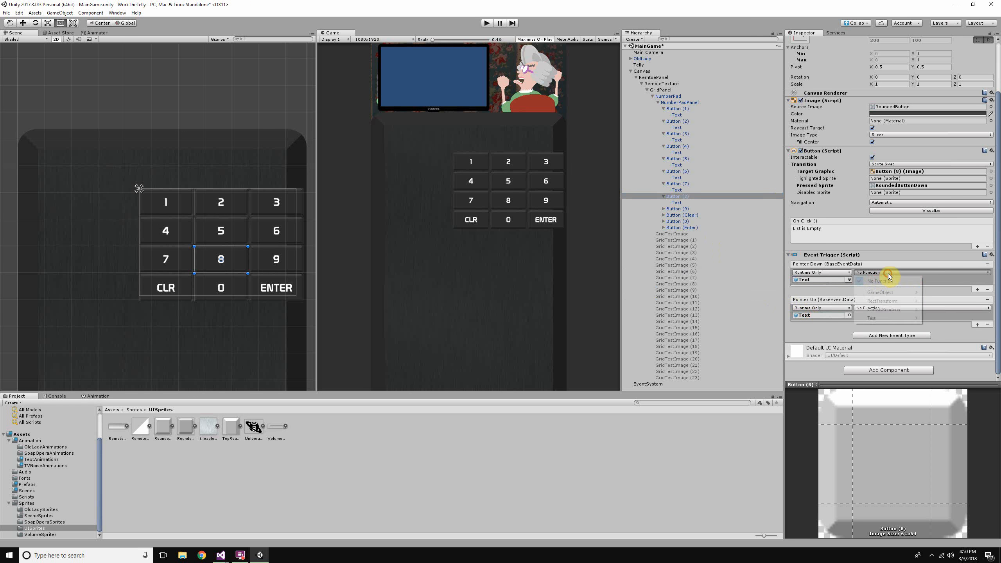
{"action": "mouse_move", "coordinate": [892, 318]}
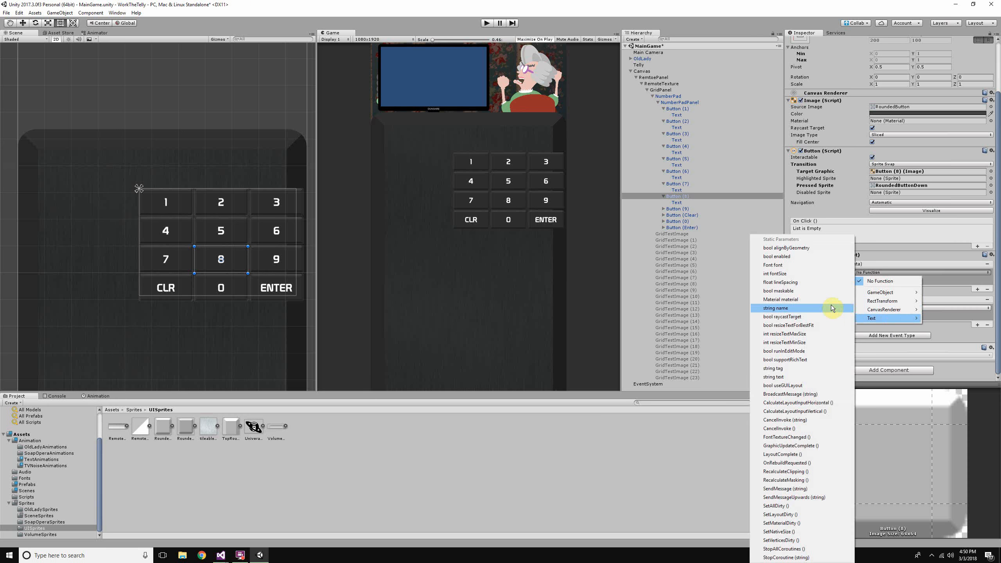
{"action": "left_click", "coordinate": [823, 273]}
{"action": "left_click", "coordinate": [887, 308]}
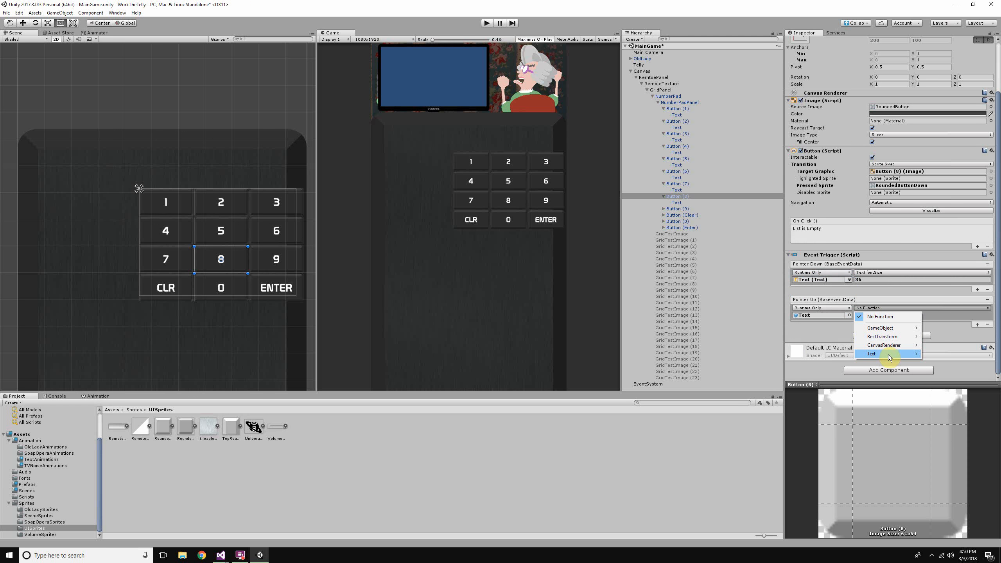
{"action": "mouse_move", "coordinate": [890, 357]}
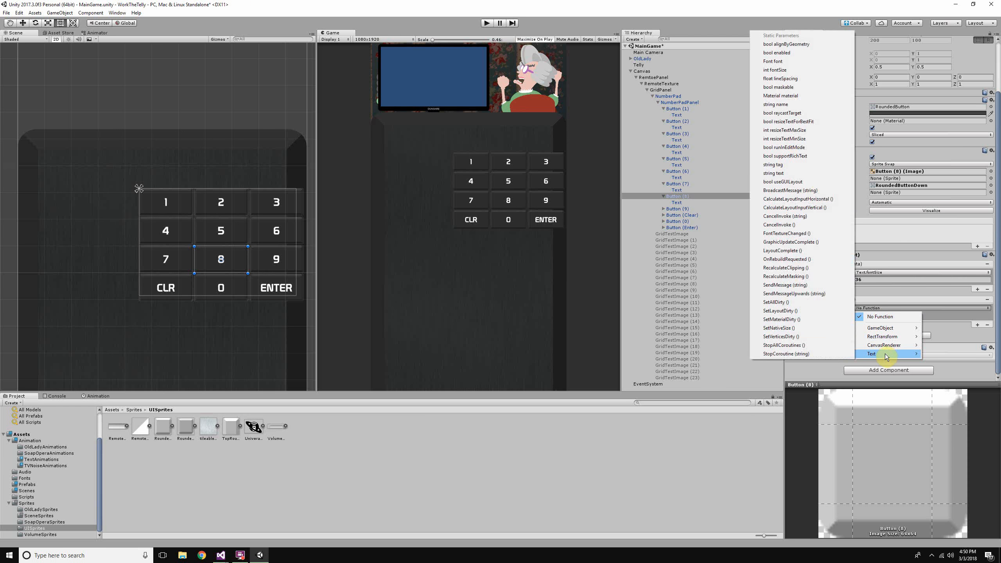
{"action": "left_click", "coordinate": [812, 73]}
Step: Select Button (9), expand it in the hierarchy, and assign its own Text child to its Pointer Down and Pointer Up events
{"action": "left_click", "coordinate": [664, 209]}
{"action": "left_click", "coordinate": [677, 209]}
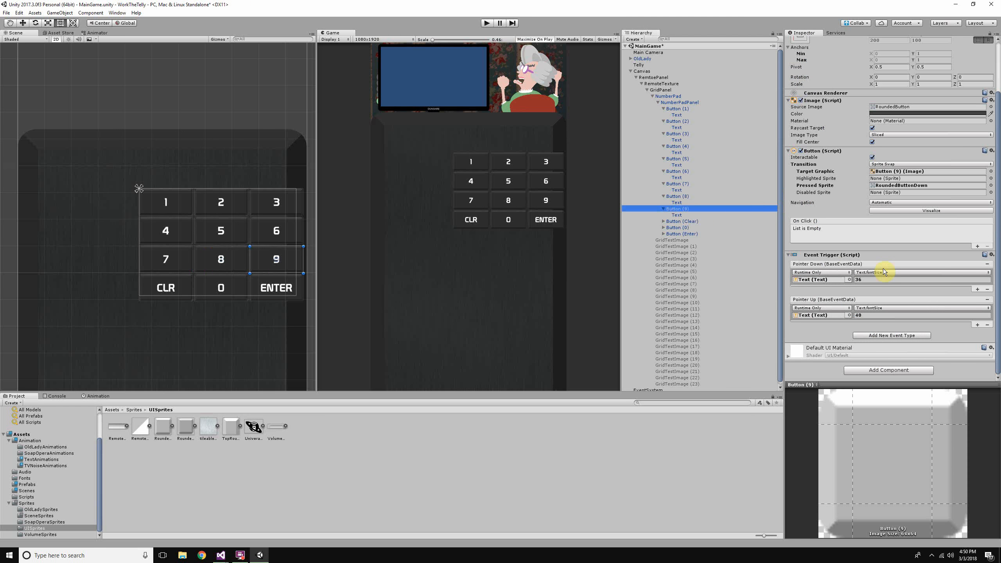
{"action": "left_click", "coordinate": [908, 274]}
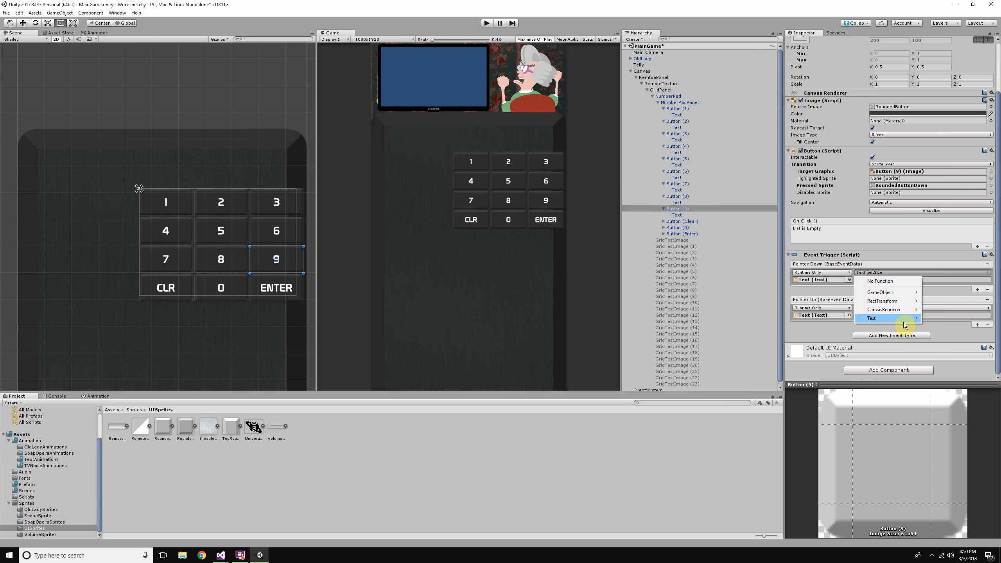
{"action": "mouse_move", "coordinate": [905, 322]}
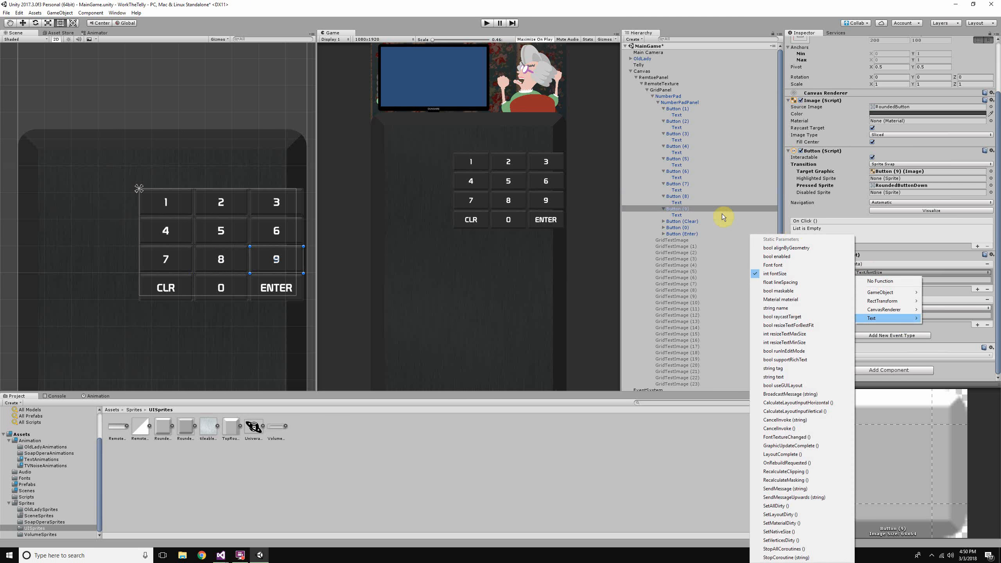
{"action": "left_click", "coordinate": [702, 216]}
{"action": "left_click", "coordinate": [693, 209]}
{"action": "left_click_drag", "start_coordinate": [692, 216], "coordinate": [821, 340]}
{"action": "scroll", "coordinate": [832, 322], "scroll_direction": "down", "scroll_amount": 3}
{"action": "left_click_drag", "start_coordinate": [685, 215], "coordinate": [814, 318]}
Step: Set the functions of Button (9)'s Pointer Down and Pointer Up events to Text.fontSize
{"action": "left_click", "coordinate": [869, 272]}
{"action": "mouse_move", "coordinate": [876, 319]}
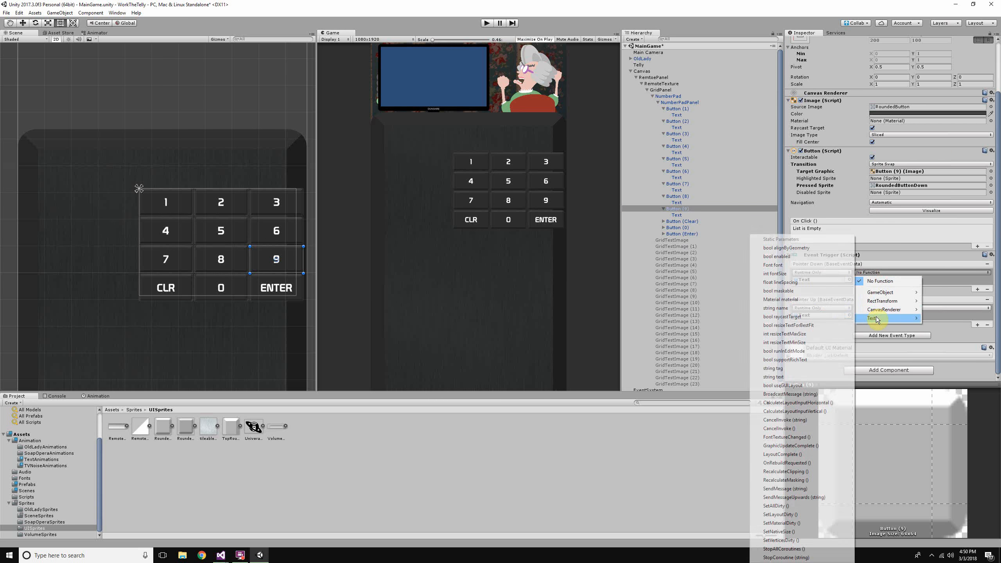
{"action": "left_click", "coordinate": [792, 273]}
{"action": "left_click", "coordinate": [892, 309]}
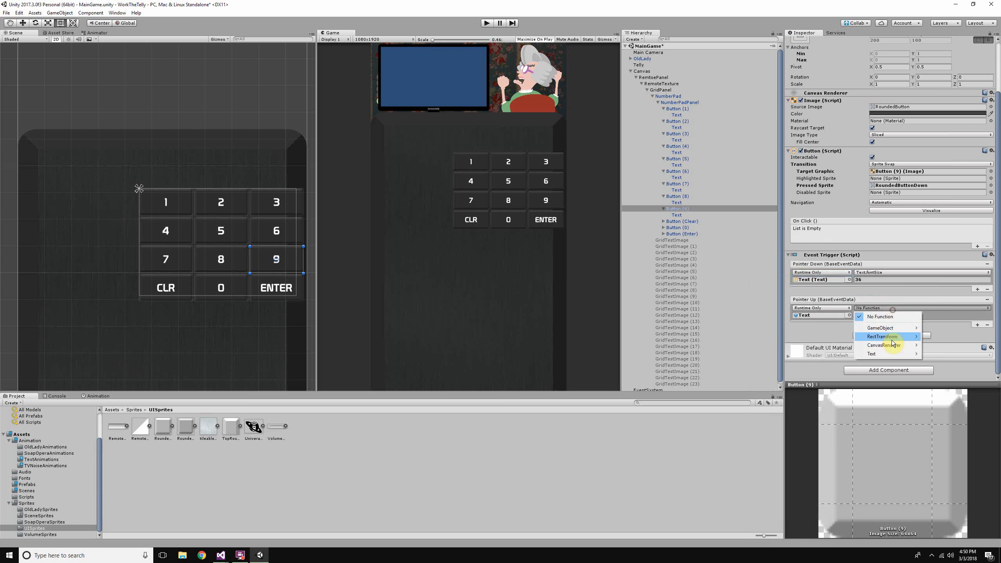
{"action": "mouse_move", "coordinate": [879, 354]}
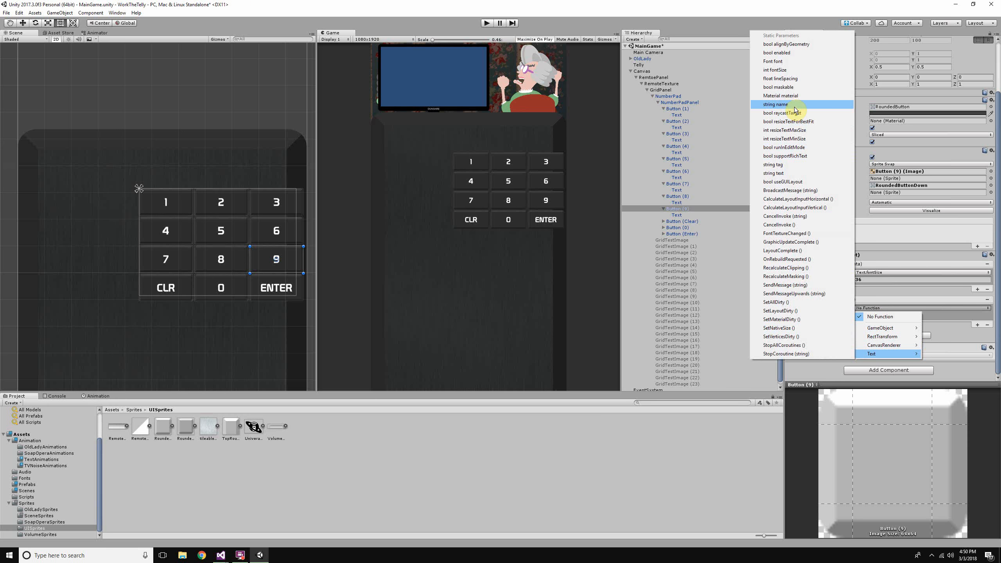
{"action": "left_click", "coordinate": [796, 70]}
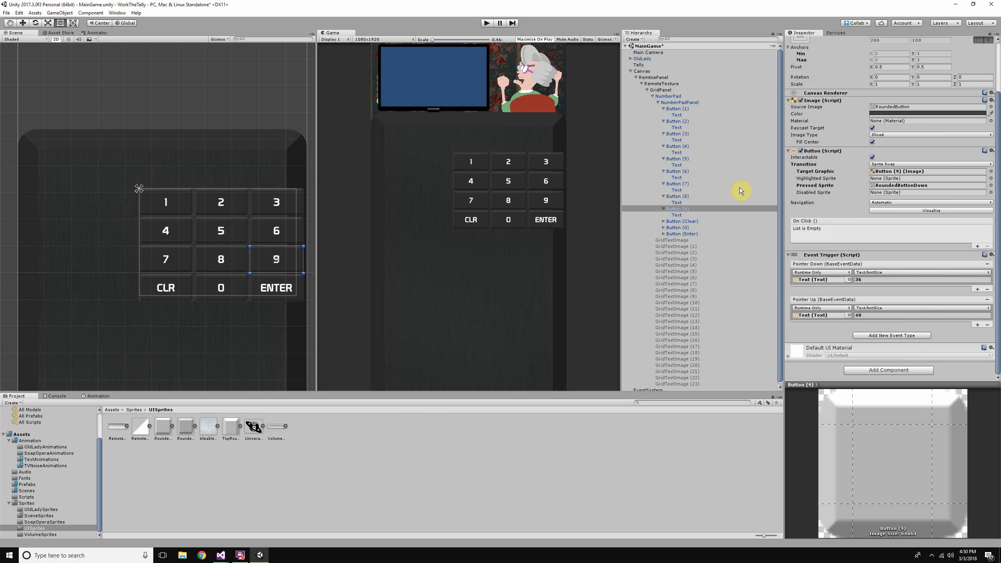
Step: Select and expand Button (Clear), and assign its own Text child to its Pointer Down and Pointer Up events
{"action": "left_click", "coordinate": [688, 222]}
{"action": "left_click", "coordinate": [663, 221]}
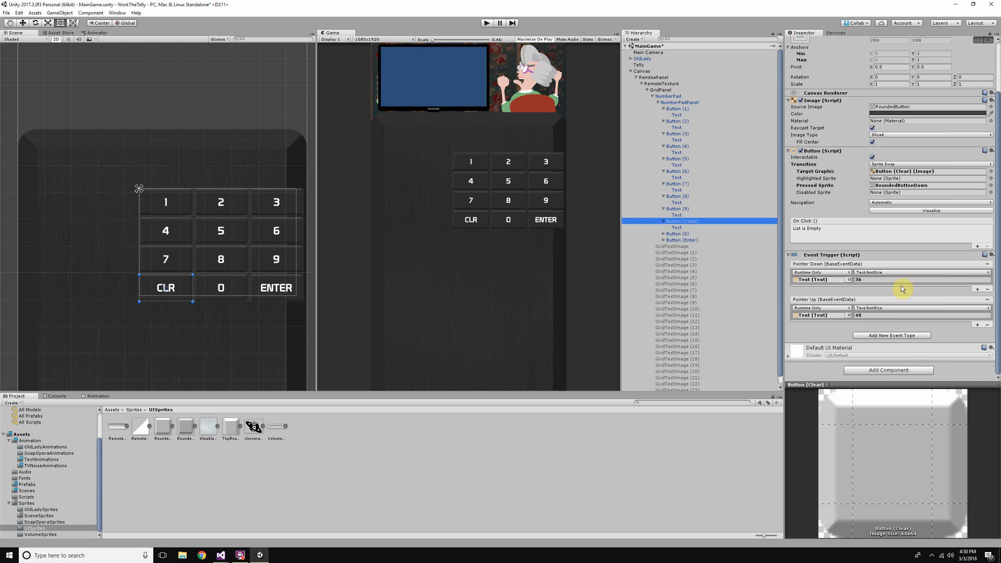
{"action": "left_click_drag", "start_coordinate": [695, 227], "coordinate": [817, 283]}
{"action": "left_click_drag", "start_coordinate": [677, 228], "coordinate": [827, 280]}
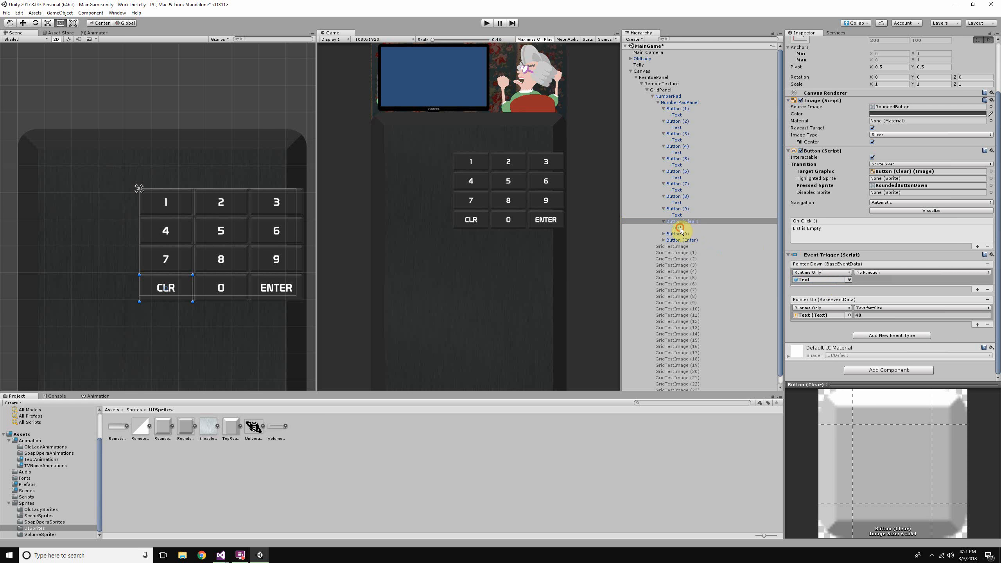
{"action": "left_click_drag", "start_coordinate": [681, 231], "coordinate": [818, 316]}
Step: Set the functions of Button (Clear)'s Pointer Down and Pointer Up events to Text.fontSize
{"action": "left_click", "coordinate": [903, 280]}
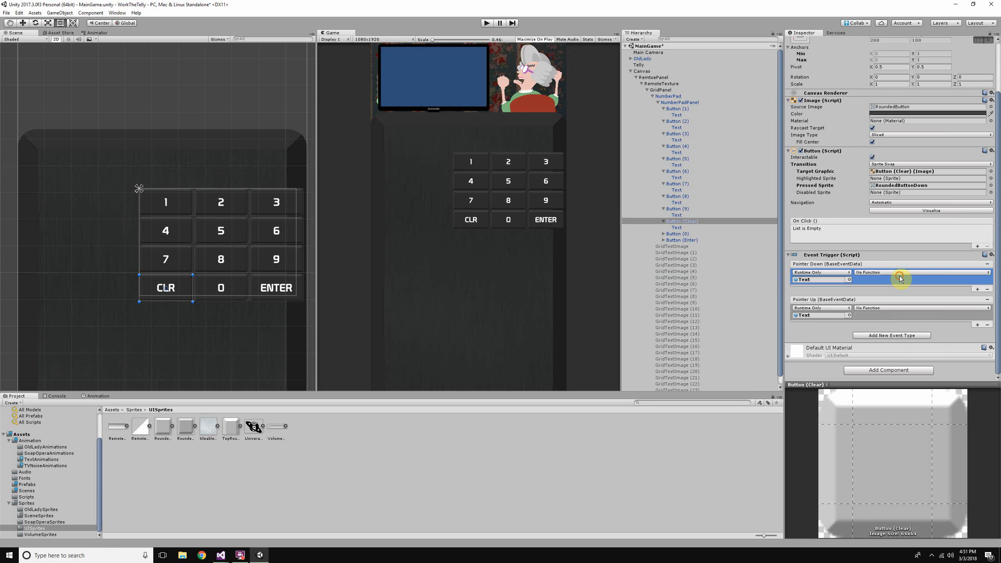
{"action": "left_click", "coordinate": [900, 273]}
{"action": "mouse_move", "coordinate": [887, 318]}
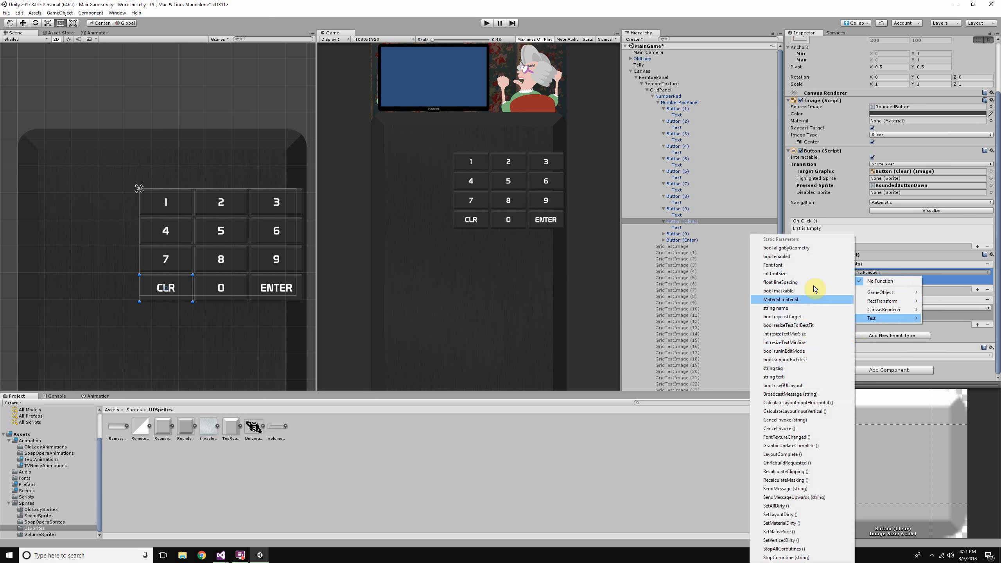
{"action": "left_click", "coordinate": [815, 273]}
{"action": "left_click", "coordinate": [901, 308]}
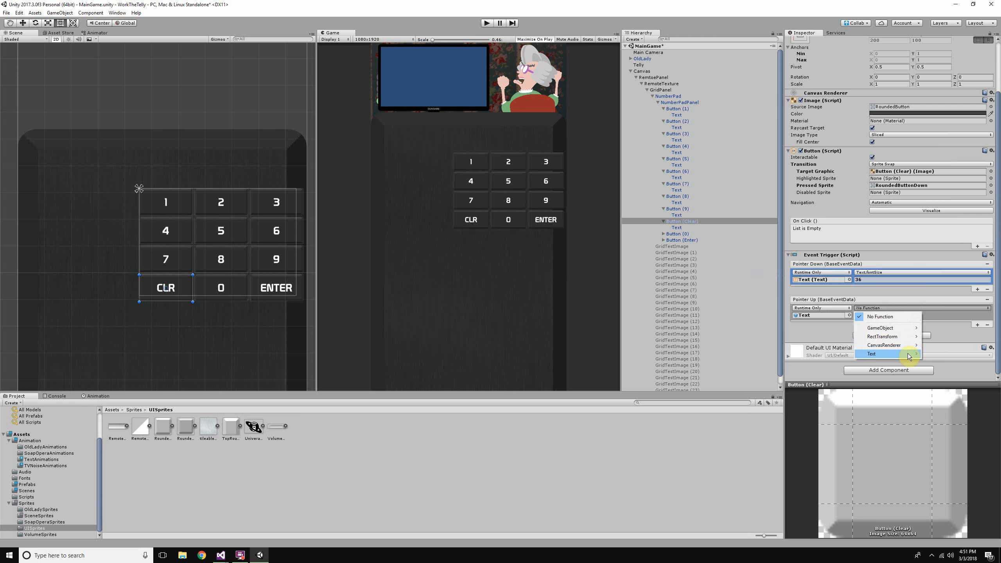
{"action": "mouse_move", "coordinate": [909, 357]}
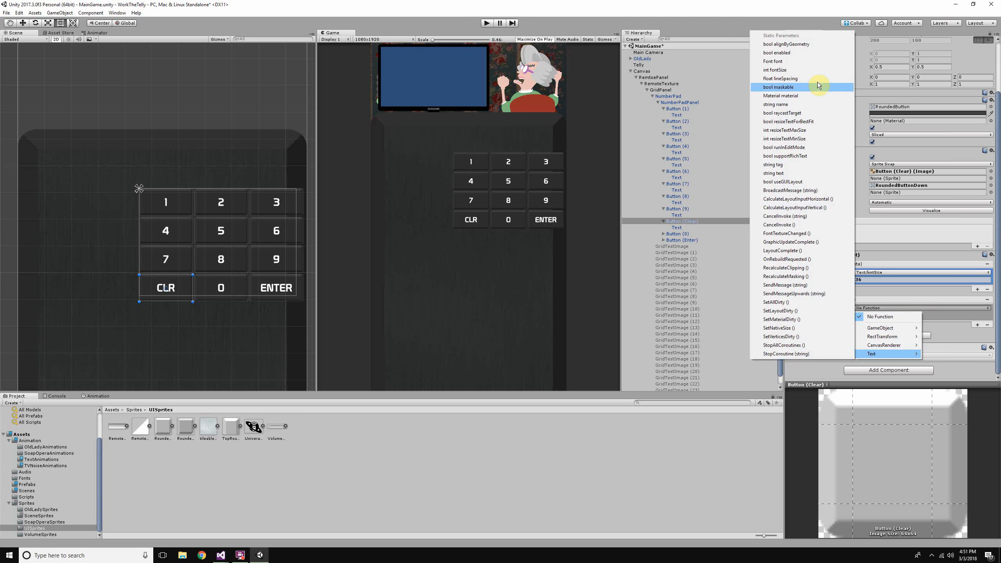
{"action": "left_click", "coordinate": [816, 69]}
Step: Assign Button (0)'s own Text child to its Pointer Down and Pointer Up events, and set both functions to Text.fontSize
{"action": "left_click", "coordinate": [669, 235]}
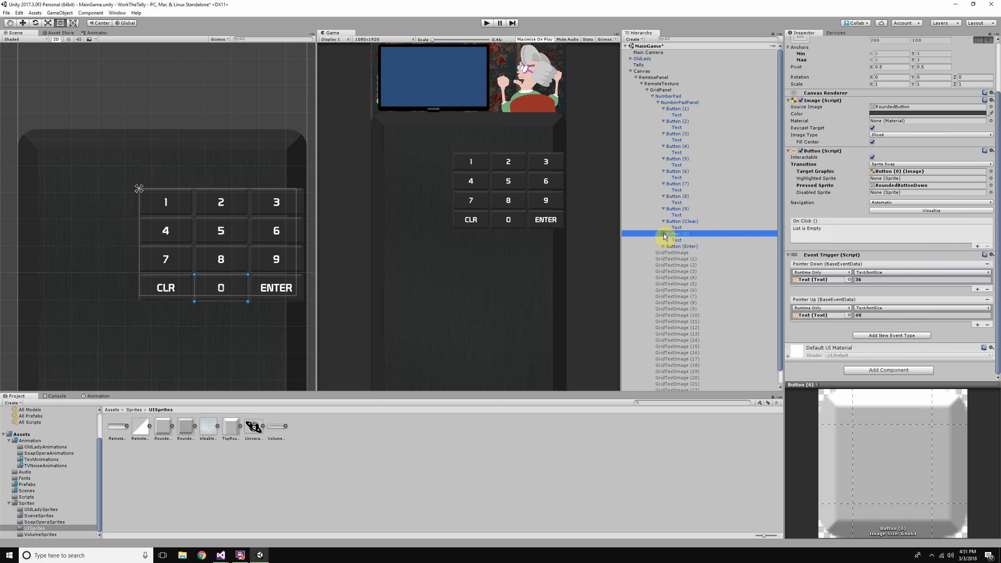
{"action": "left_click_drag", "start_coordinate": [679, 241], "coordinate": [817, 280]}
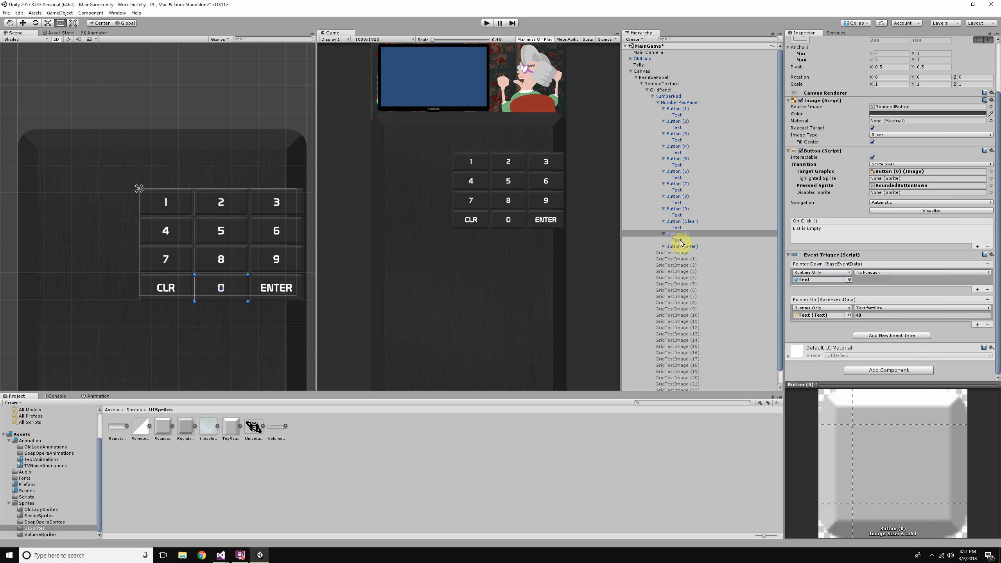
{"action": "left_click_drag", "start_coordinate": [678, 241], "coordinate": [816, 308]}
{"action": "left_click", "coordinate": [894, 272]}
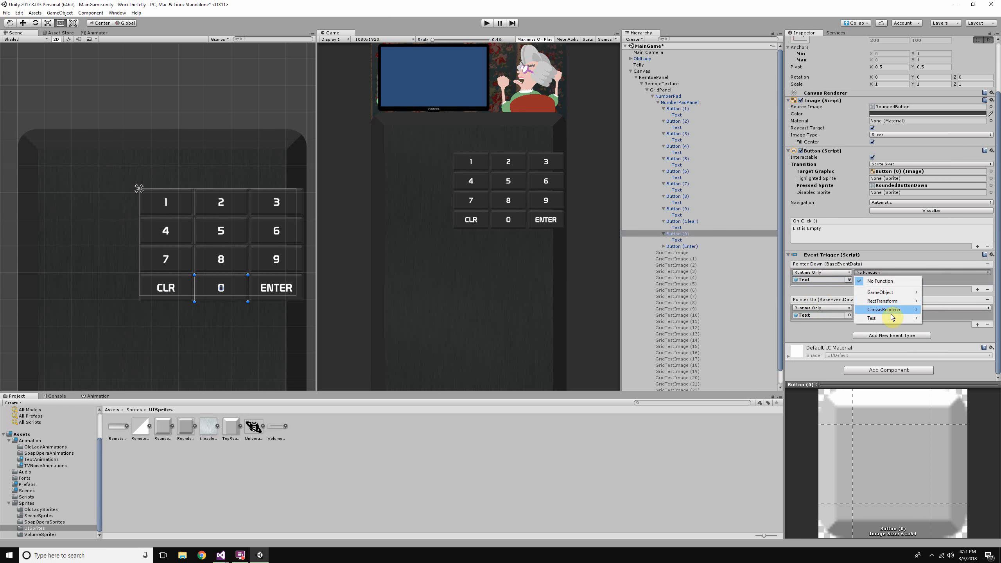
{"action": "mouse_move", "coordinate": [891, 318]}
{"action": "left_click", "coordinate": [808, 274]}
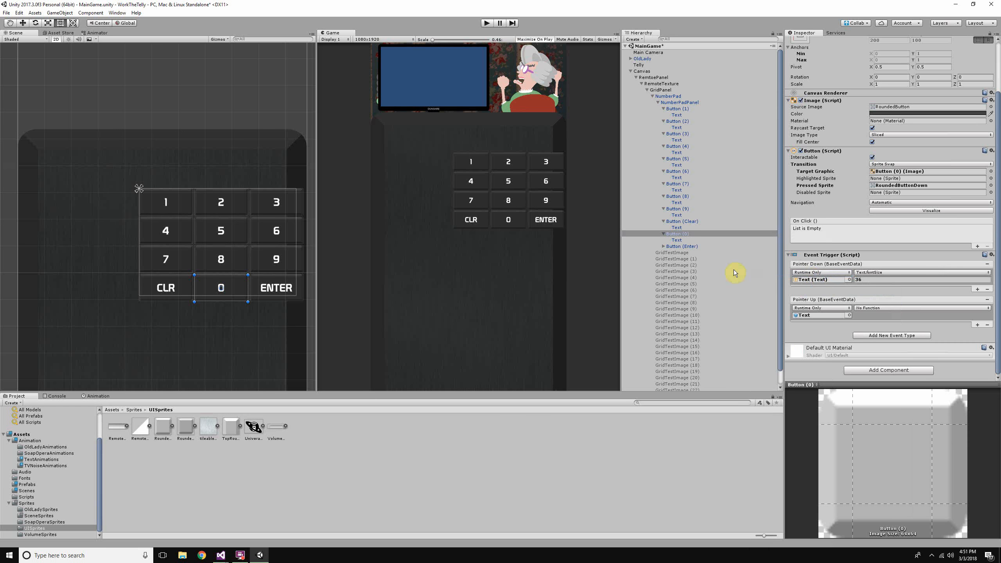
{"action": "left_click", "coordinate": [867, 308]}
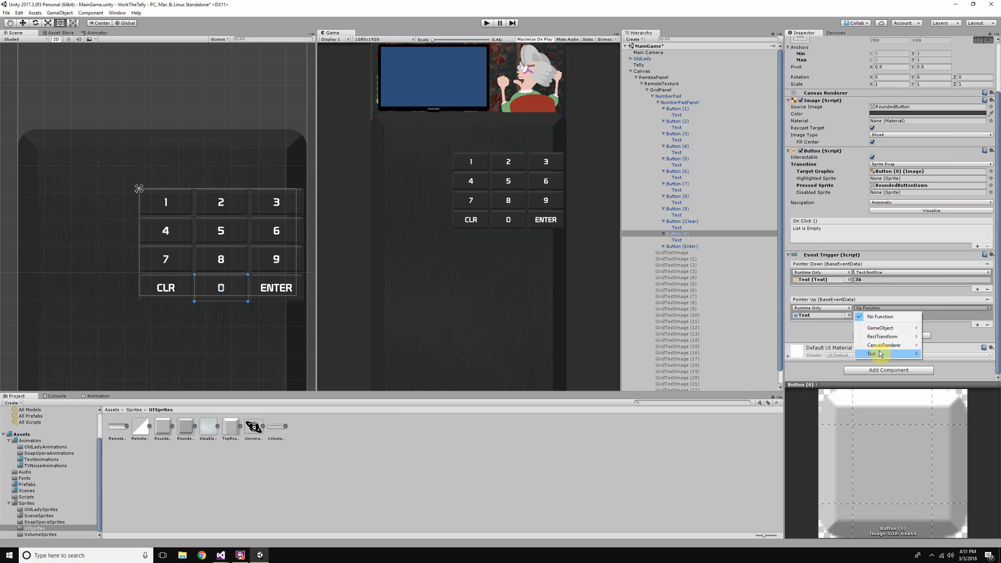
{"action": "mouse_move", "coordinate": [884, 354]}
{"action": "left_click", "coordinate": [788, 70]}
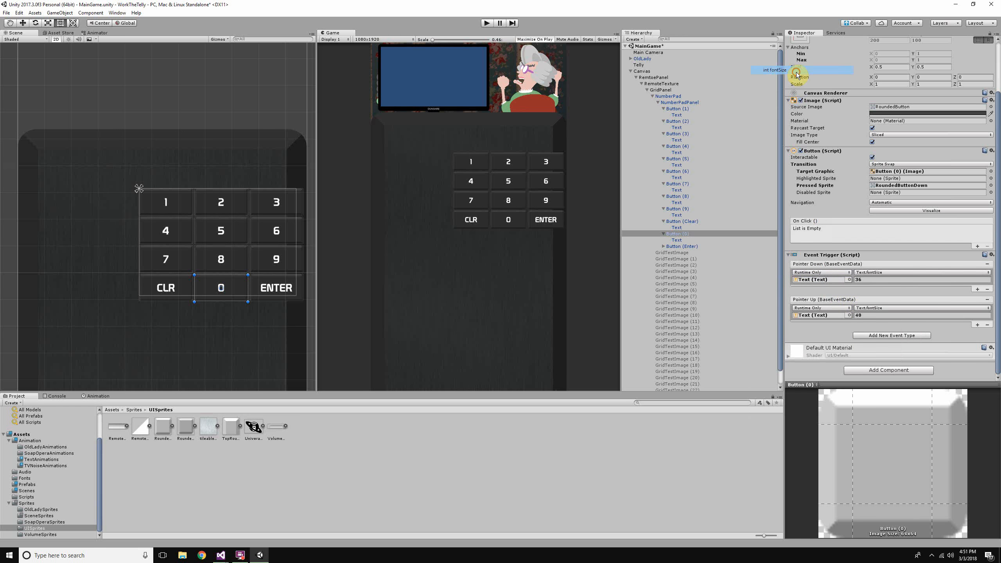
Step: Assign Button (Enter)'s own Text child to its Pointer Down and Pointer Up events, and set both functions to Text.fontSize
{"action": "left_click", "coordinate": [692, 246]}
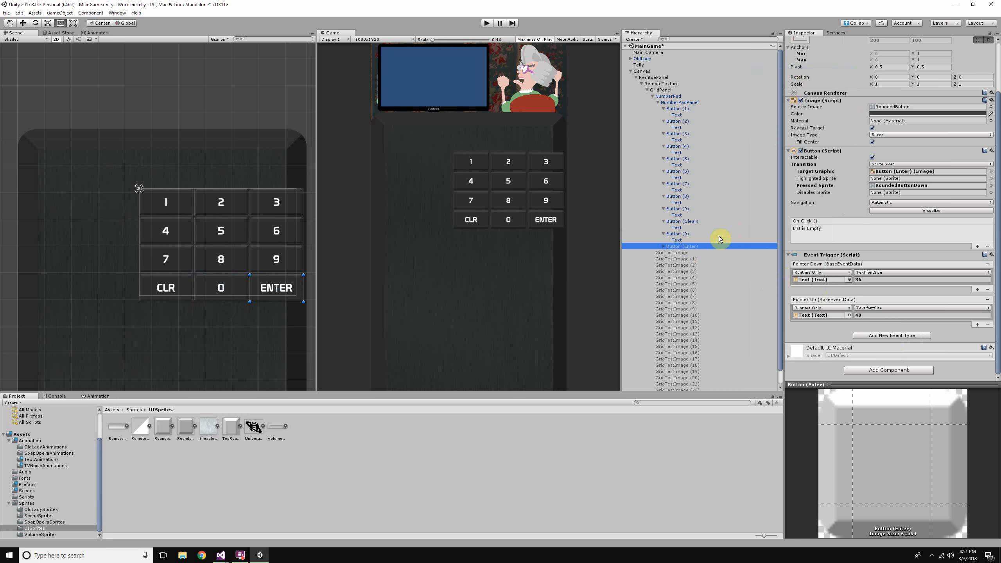
{"action": "left_click_drag", "start_coordinate": [667, 252], "coordinate": [815, 319]}
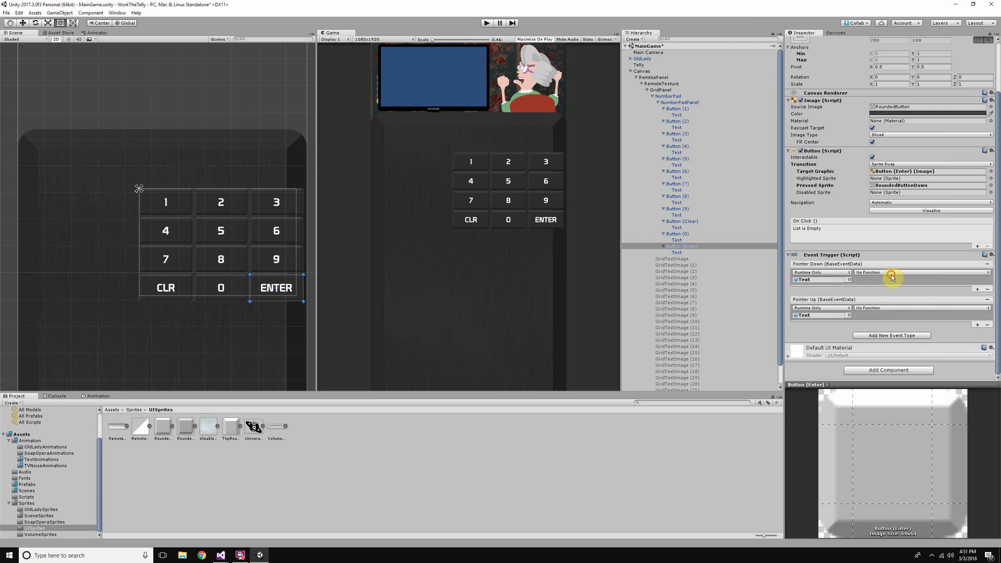
{"action": "left_click", "coordinate": [892, 273]}
{"action": "mouse_move", "coordinate": [887, 318]}
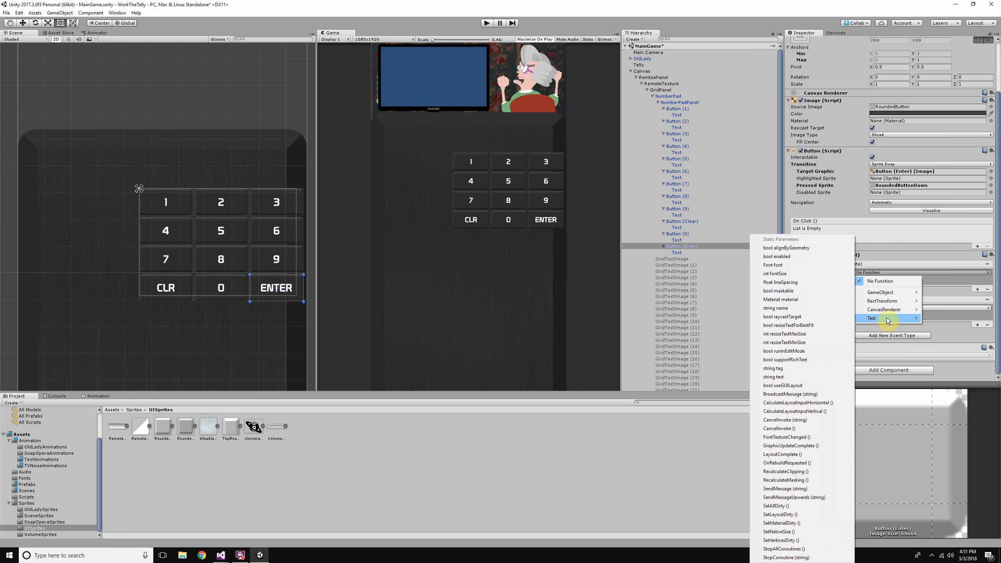
{"action": "left_click", "coordinate": [815, 274]}
{"action": "left_click", "coordinate": [911, 312]}
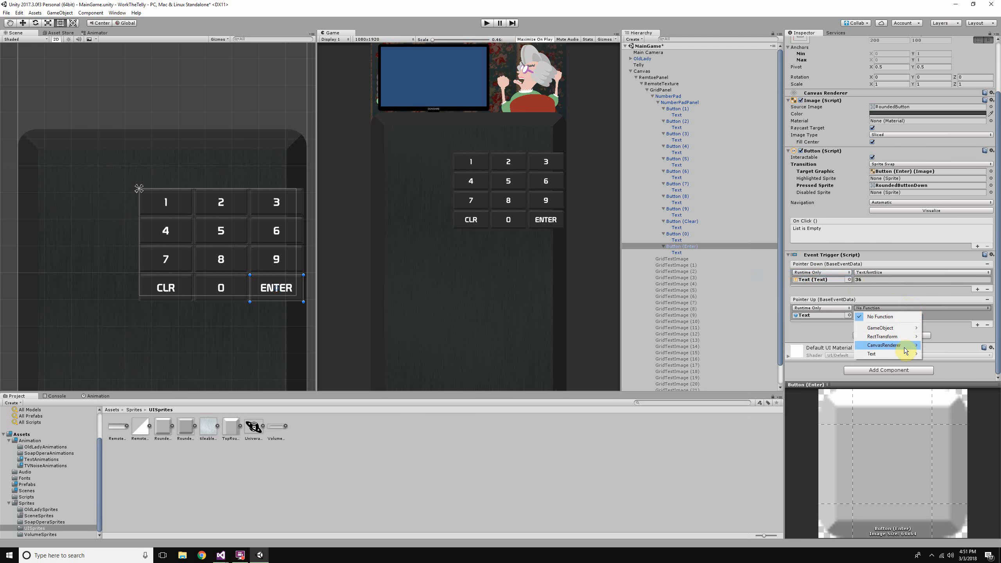
{"action": "mouse_move", "coordinate": [879, 354]}
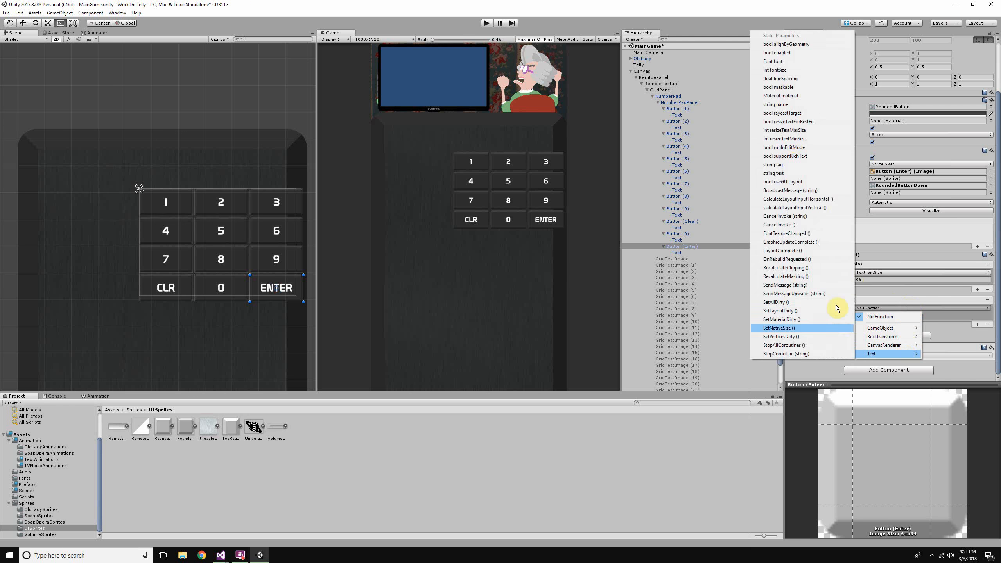
{"action": "left_click", "coordinate": [800, 70]}
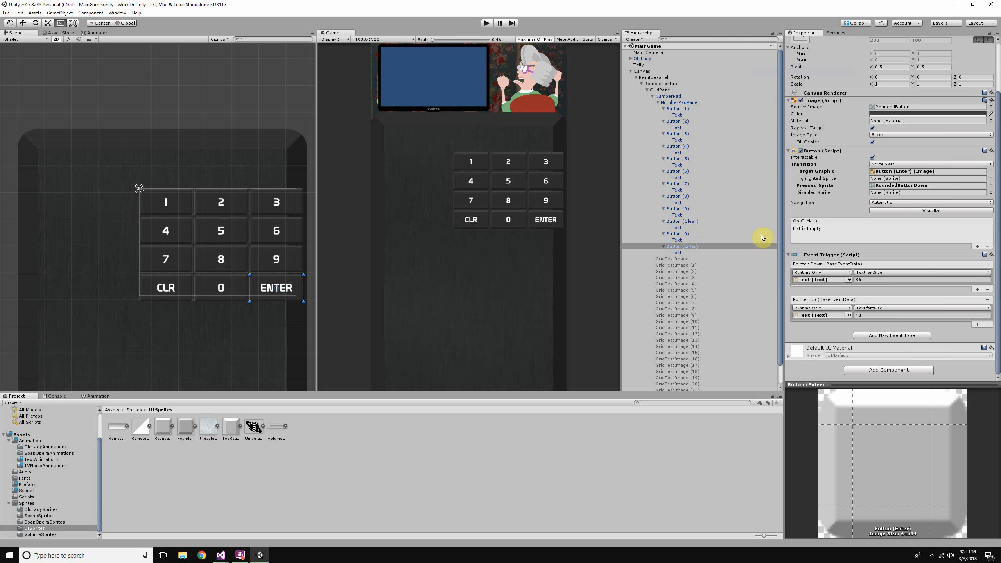
Step: Examine the number pad's buttons in the hierarchy and scene, along with the GridPanel and NumberPad objects that contain them
{"action": "left_click", "coordinate": [683, 109]}
{"action": "left_click", "coordinate": [691, 247]}
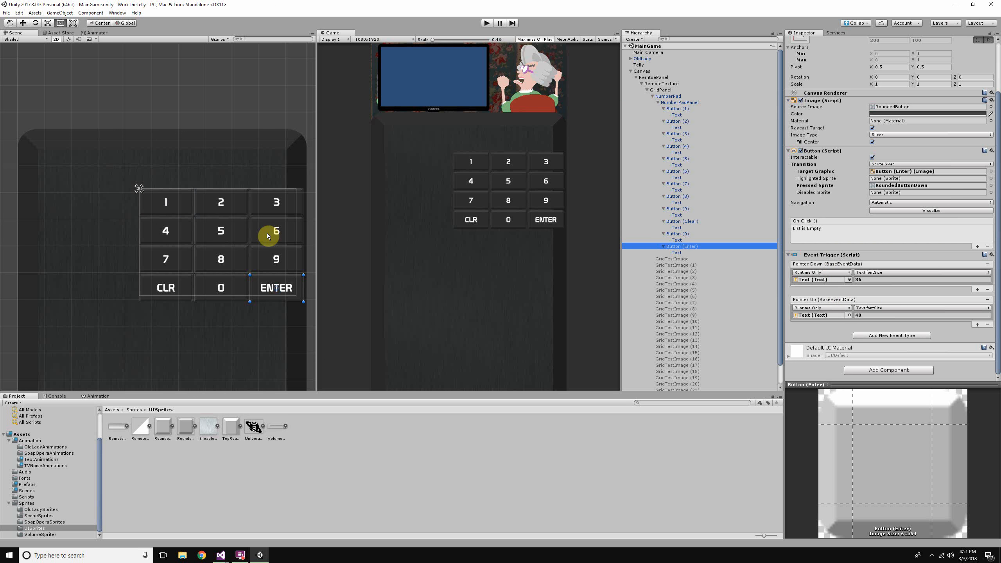
{"action": "scroll", "coordinate": [275, 237], "scroll_direction": "up", "scroll_amount": 4}
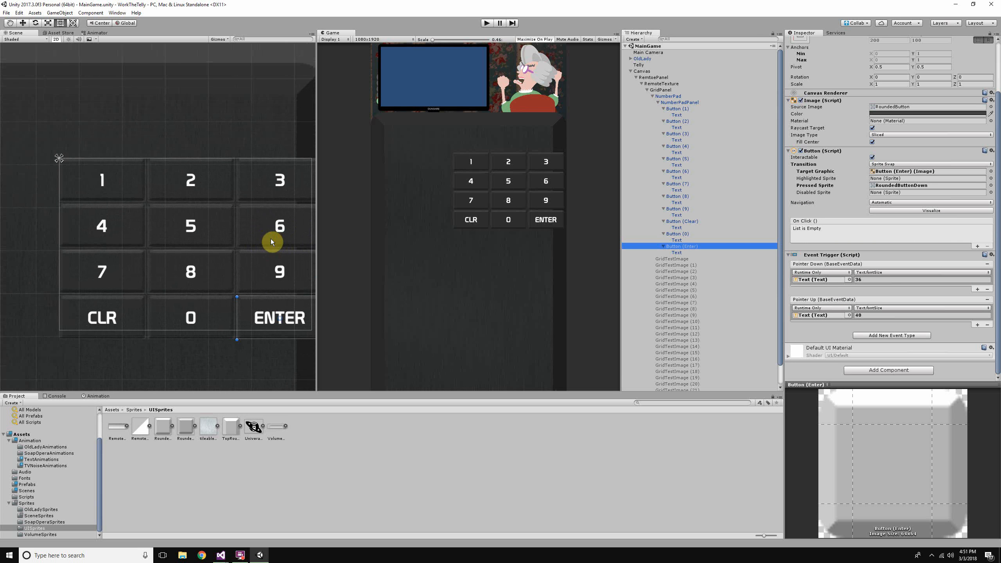
{"action": "scroll", "coordinate": [271, 237], "scroll_direction": "down", "scroll_amount": 6}
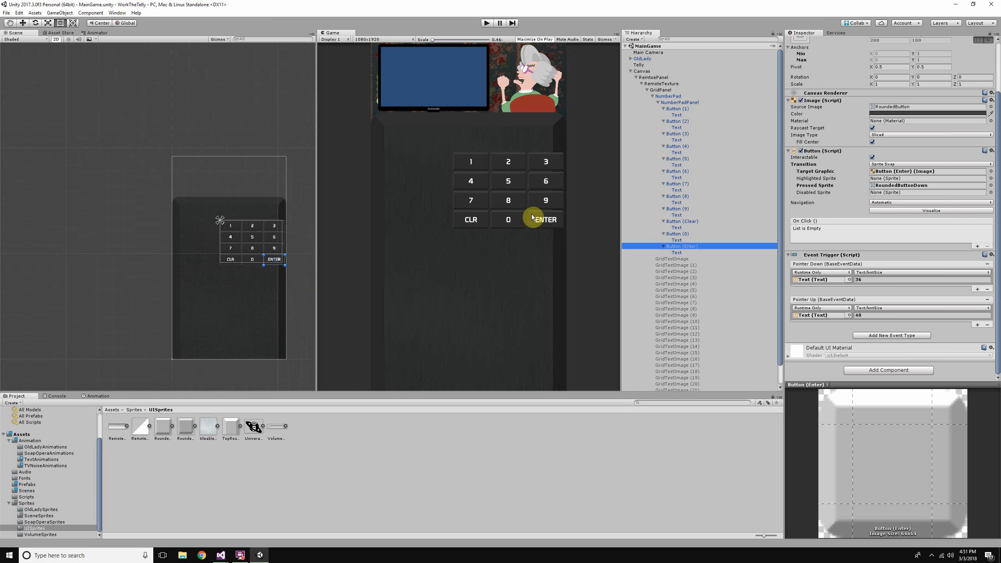
{"action": "scroll", "coordinate": [241, 248], "scroll_direction": "up", "scroll_amount": 6}
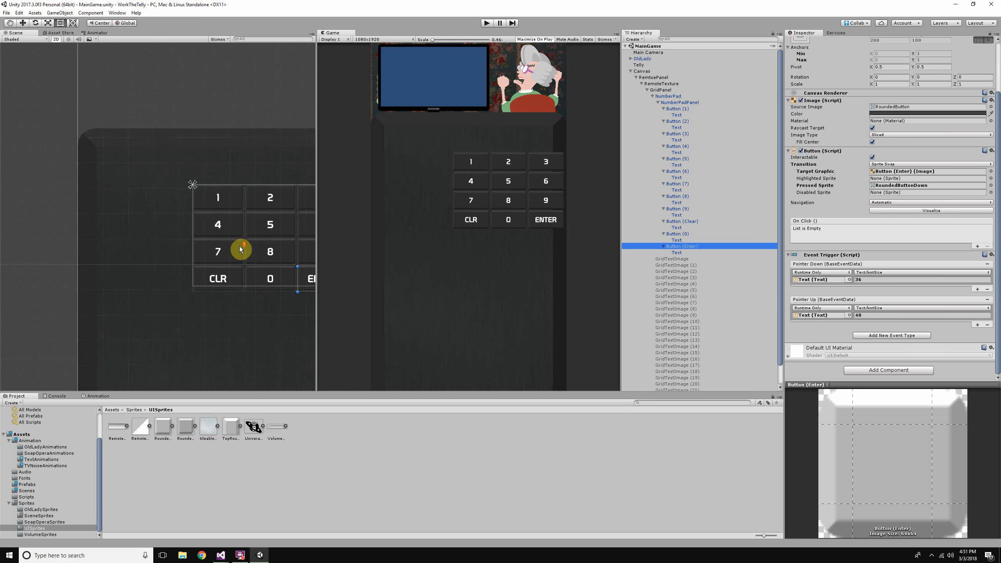
{"action": "left_click", "coordinate": [218, 287]}
{"action": "left_click", "coordinate": [221, 259]}
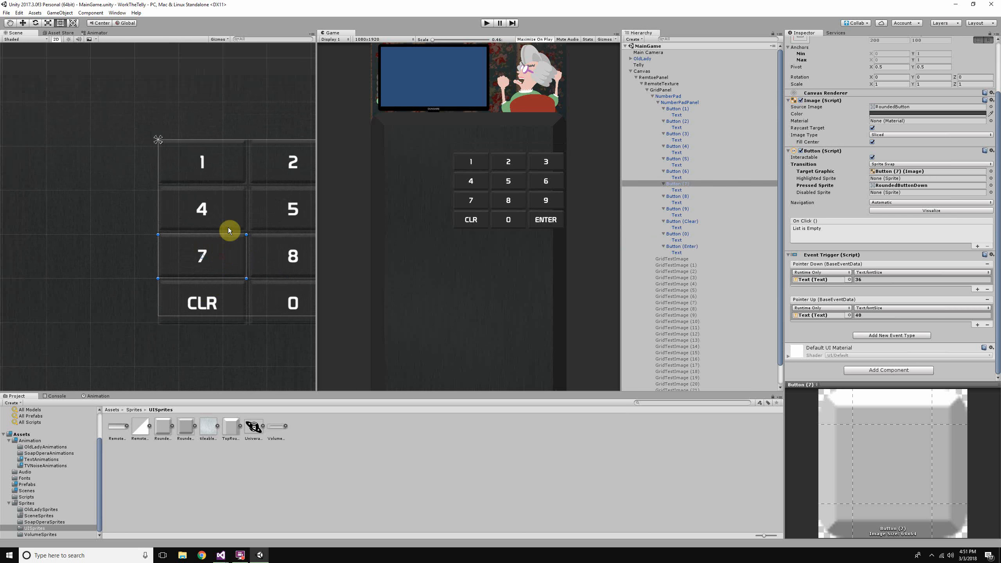
{"action": "left_click", "coordinate": [231, 221]}
{"action": "scroll", "coordinate": [208, 301], "scroll_direction": "down", "scroll_amount": 3}
{"action": "scroll", "coordinate": [212, 302], "scroll_direction": "down", "scroll_amount": 3}
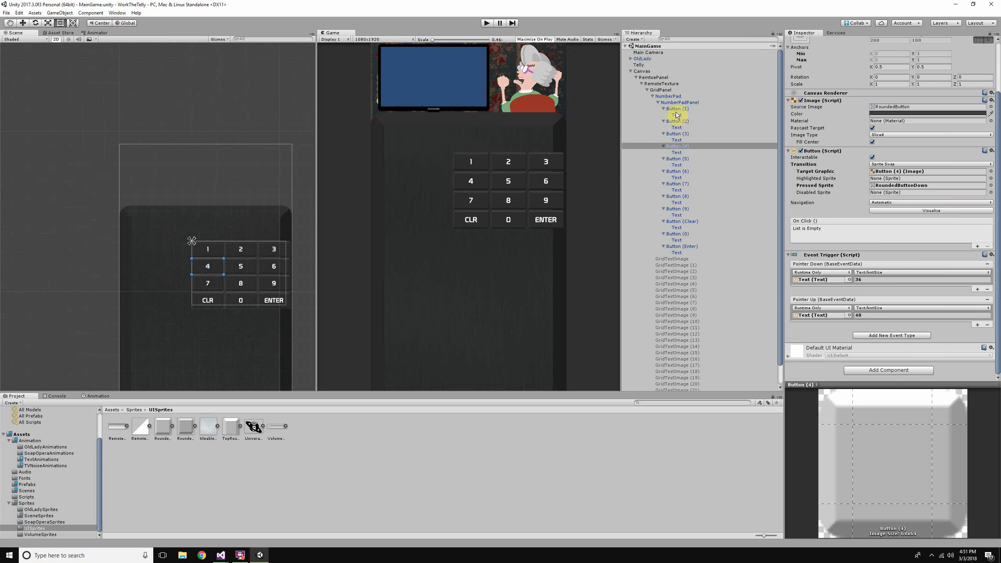
{"action": "left_click", "coordinate": [666, 96]}
{"action": "left_click", "coordinate": [662, 90]}
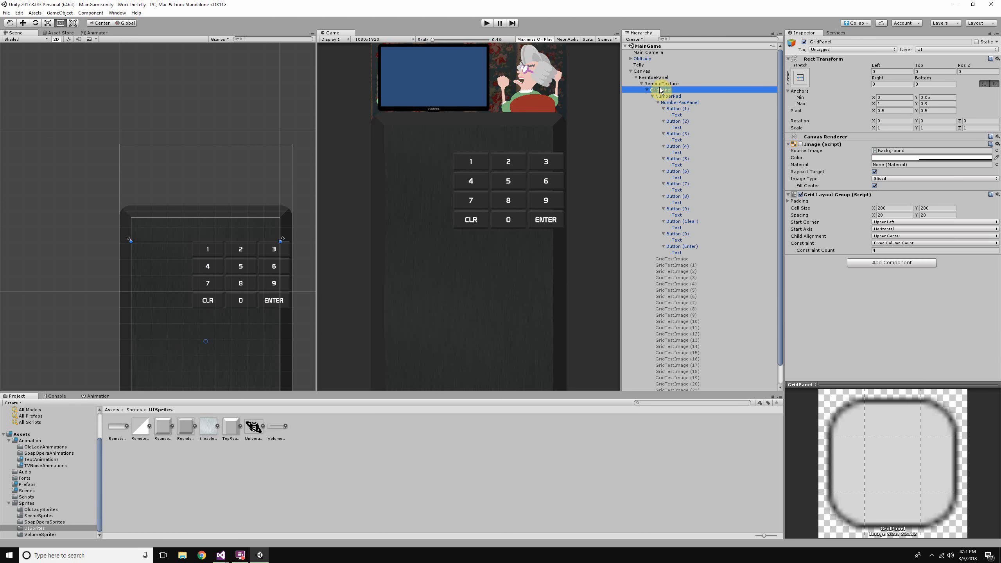
{"action": "left_click", "coordinate": [226, 273]}
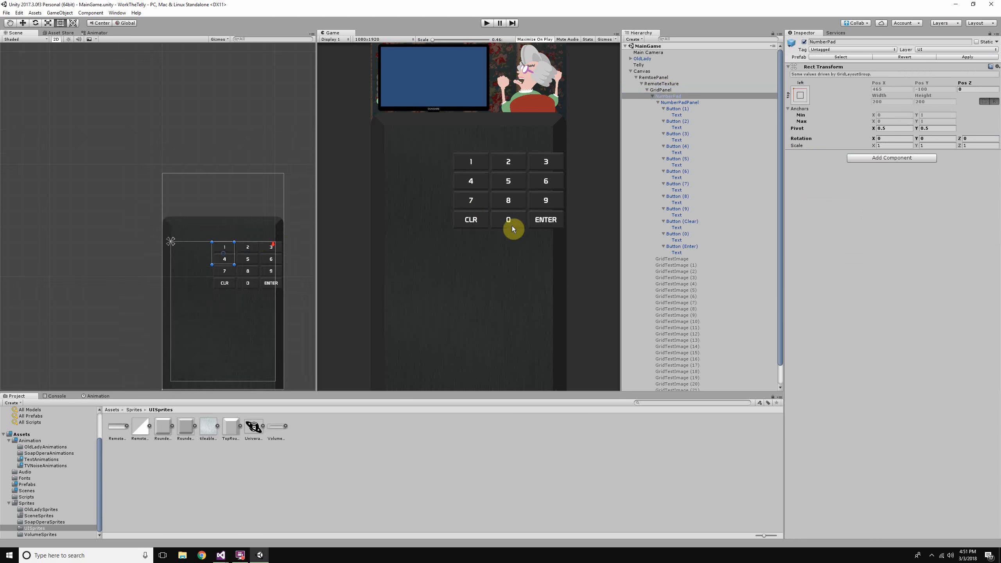
Step: Run the game, test the press response of number pad buttons such as 0 and 8, and stop play mode
{"action": "left_click", "coordinate": [486, 24]}
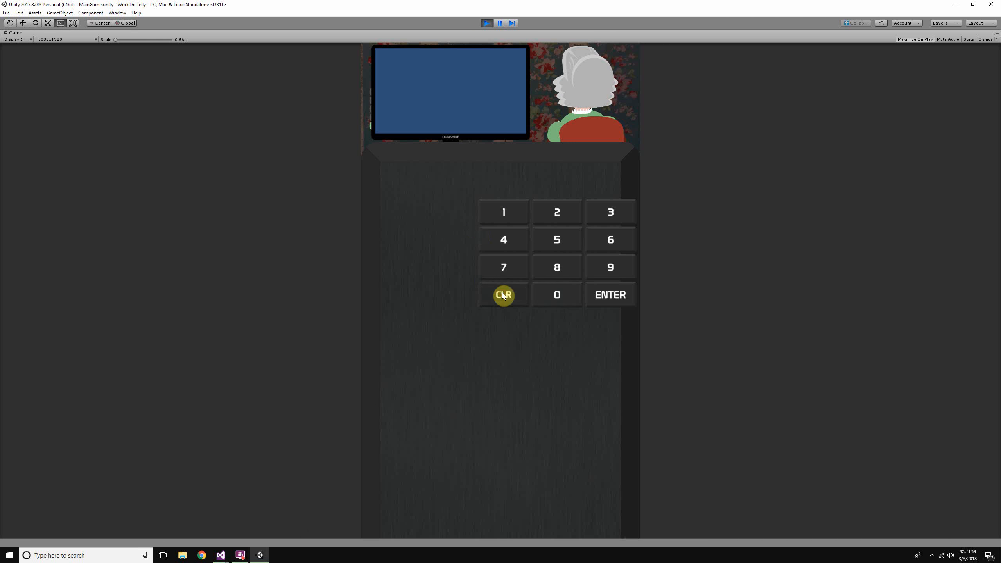
{"action": "left_click", "coordinate": [554, 297]}
{"action": "left_click", "coordinate": [548, 267]}
{"action": "left_click", "coordinate": [489, 24]}
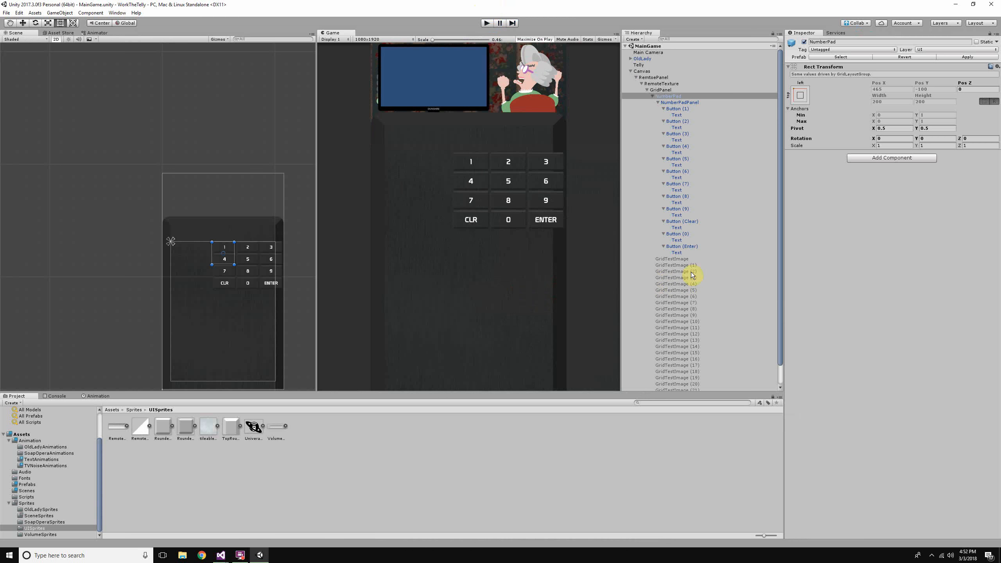
Step: Set the Pointer Down font size in Button (Enter)'s Event Trigger to 38
{"action": "left_click", "coordinate": [678, 252]}
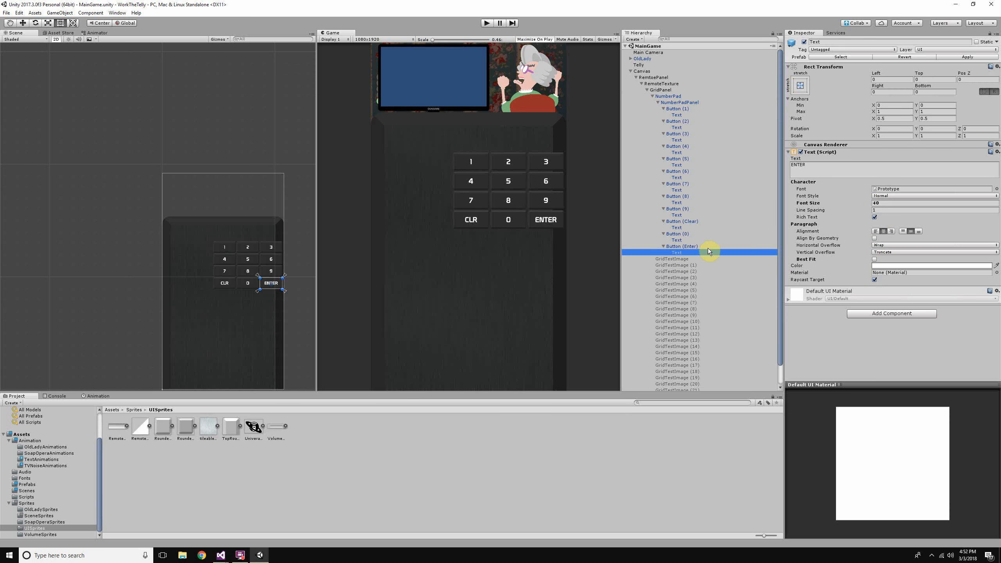
{"action": "left_click", "coordinate": [686, 246]}
{"action": "scroll", "coordinate": [898, 330], "scroll_direction": "down", "scroll_amount": 3}
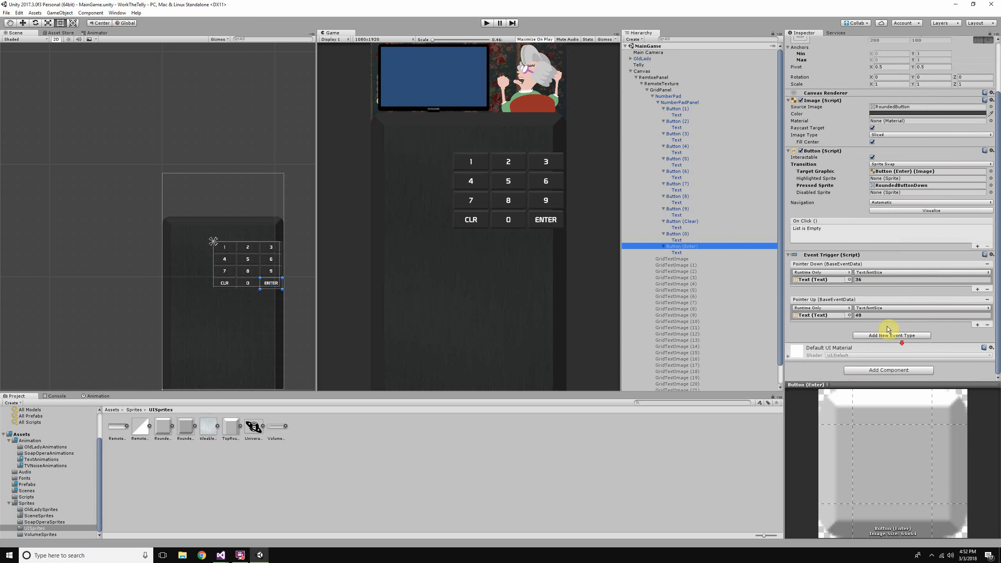
{"action": "left_click", "coordinate": [872, 279]}
{"action": "type", "text": "38"}
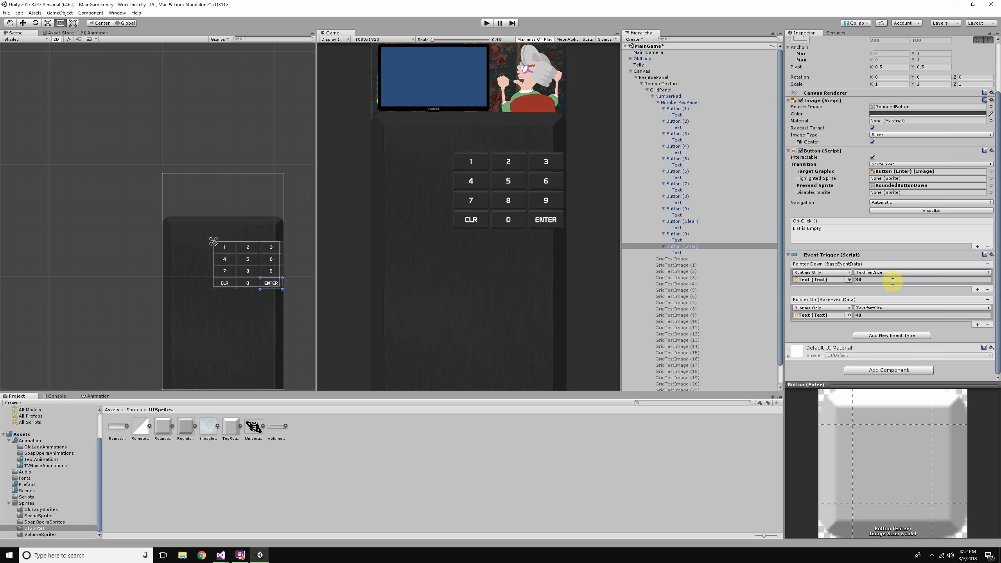
Step: Set the Pointer Down font size in Button (Clear)'s Event Trigger to 38
{"action": "left_click", "coordinate": [694, 222]}
{"action": "left_click", "coordinate": [863, 280]}
{"action": "type", "text": "3"}
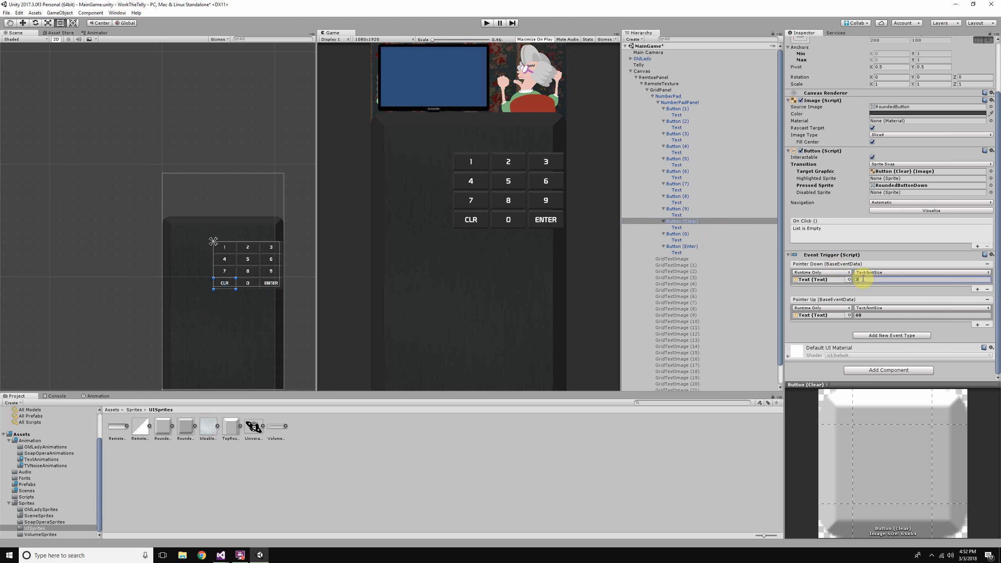
Step: Run the game to test the number pad buttons' press response with the new font sizes, and stop play mode
{"action": "left_click", "coordinate": [487, 24]}
{"action": "left_click", "coordinate": [522, 239]}
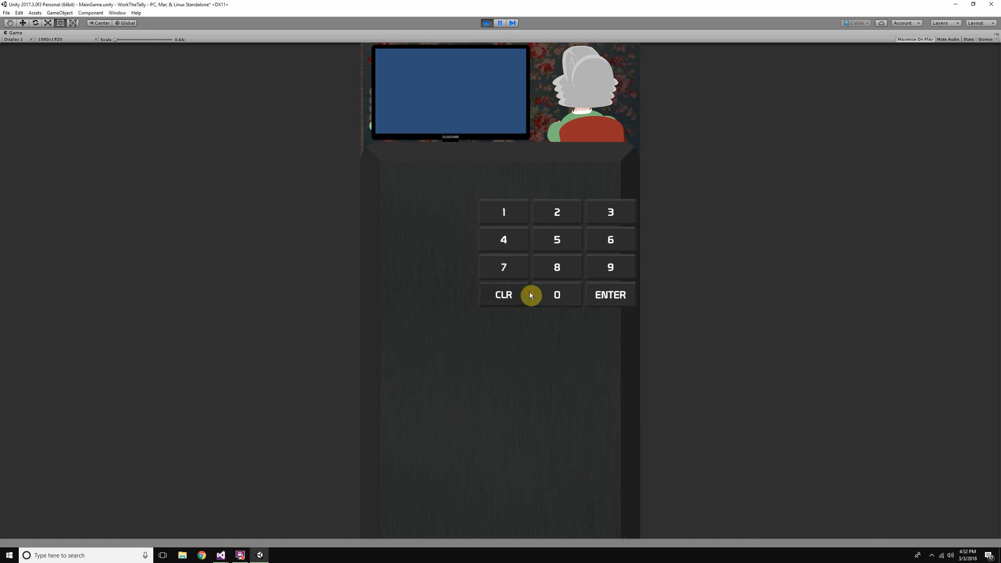
{"action": "left_click", "coordinate": [487, 24]}
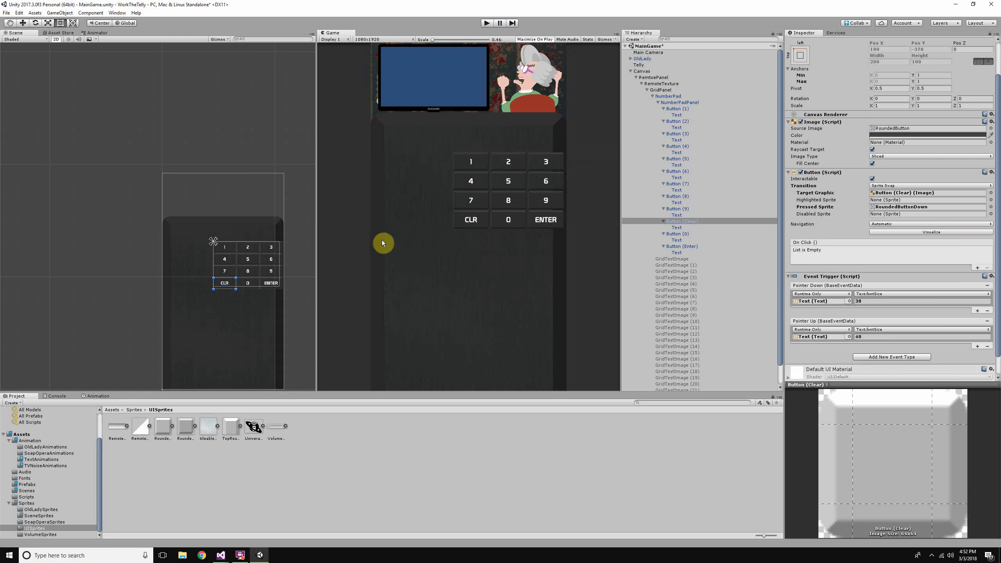
Step: Apply the NumberPad object's changes to its prefab, and collapse NumberPadPanel's buttons in the hierarchy
{"action": "left_click", "coordinate": [673, 97]}
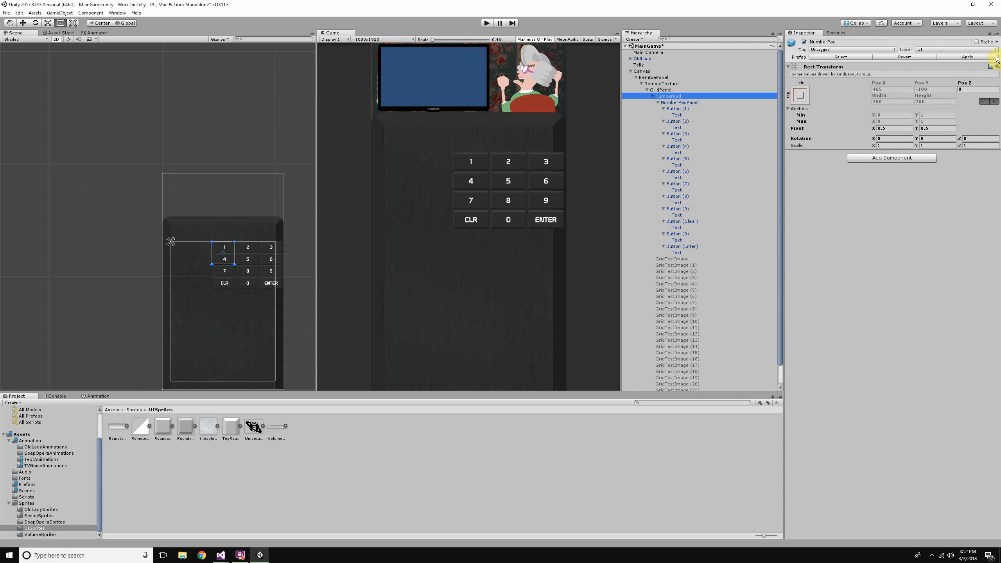
{"action": "left_click", "coordinate": [979, 57]}
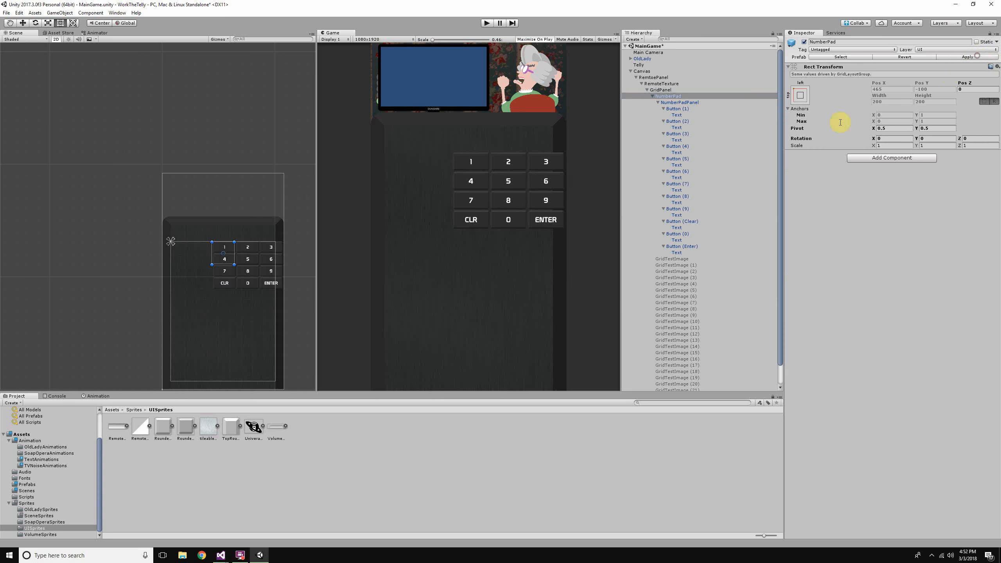
{"action": "left_click", "coordinate": [657, 102]}
{"action": "left_click", "coordinate": [677, 103]}
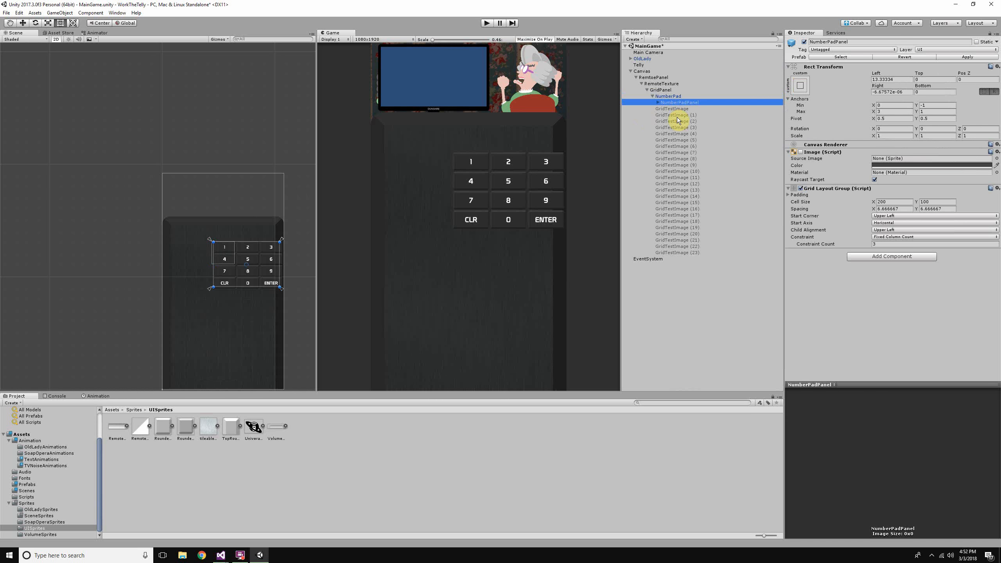